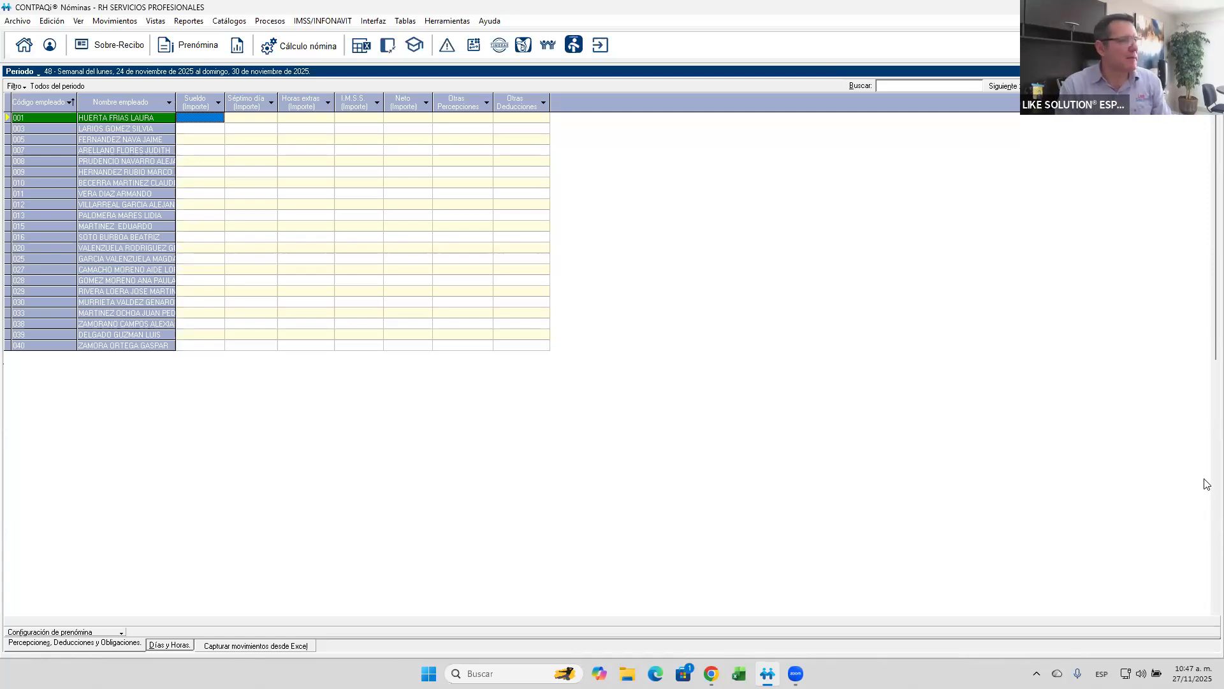
- Switch the working period type from Semanal to Quincenal and open its Prenómina
left_click(390, 49)
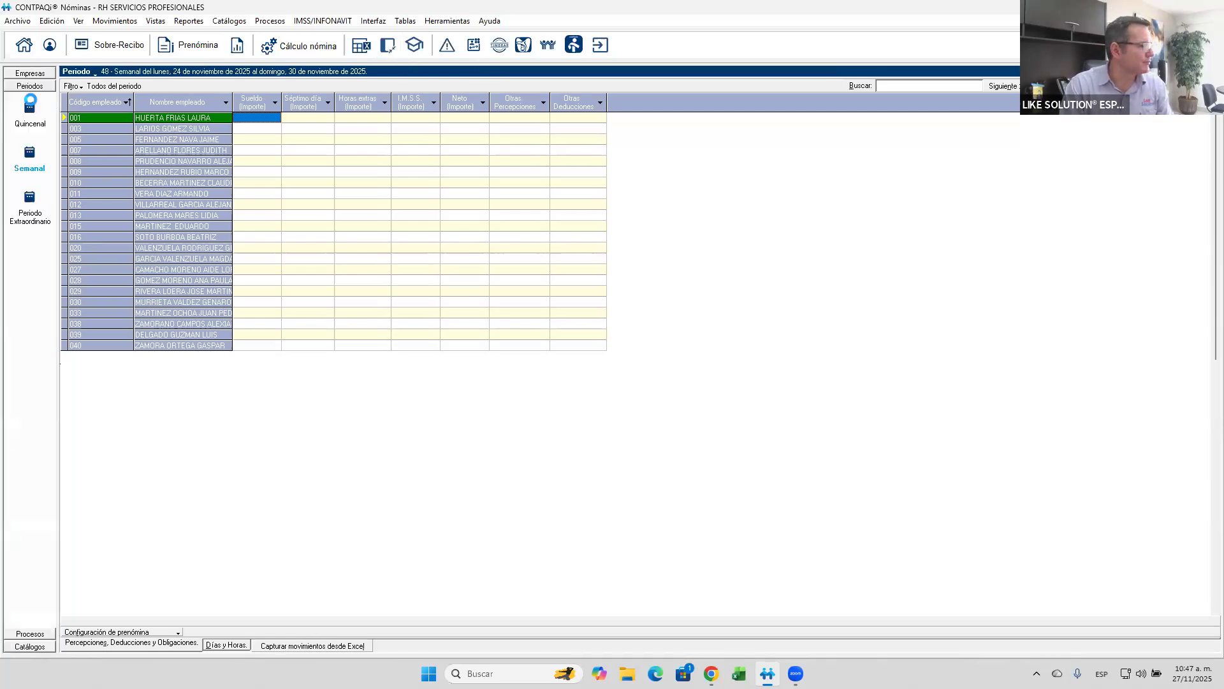
left_click(37, 108)
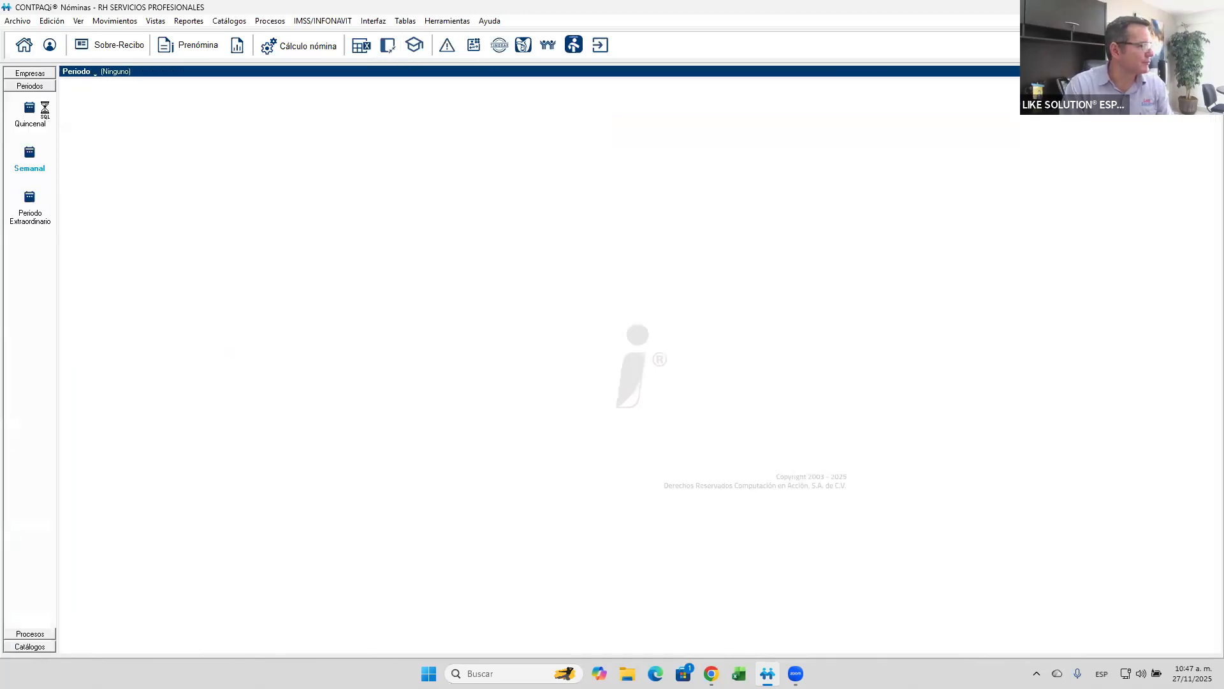
left_click(161, 53)
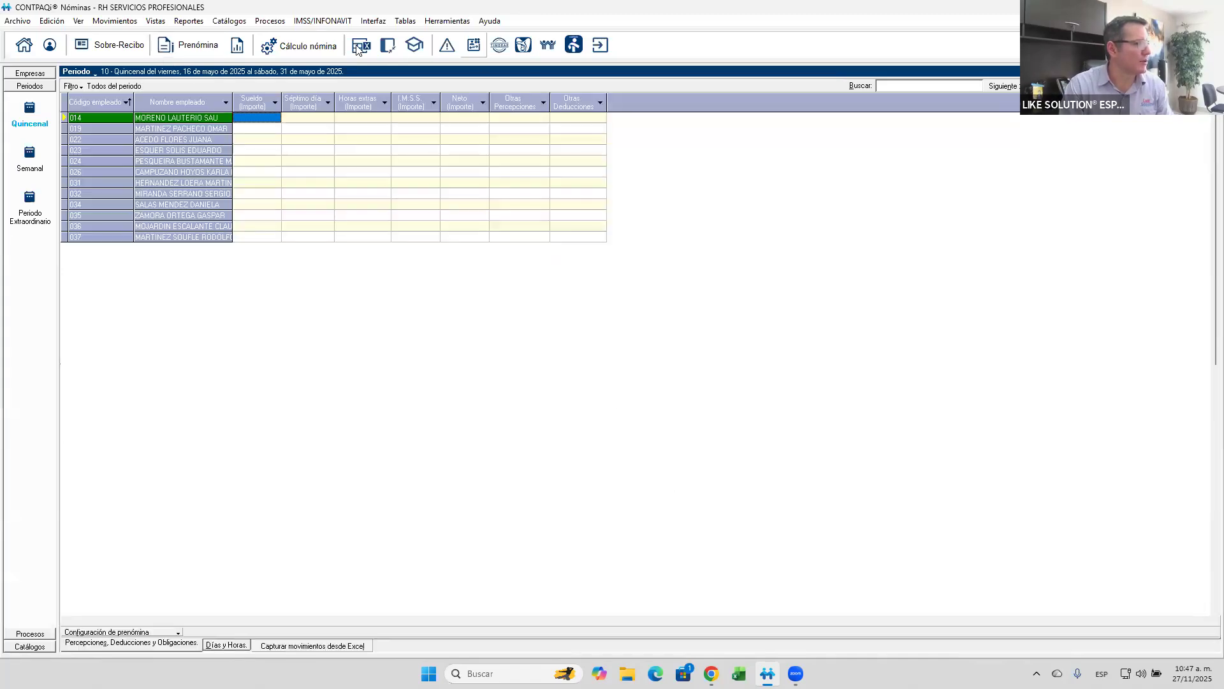
- Calculate the payroll of Quincenal period 10 for the employees still missing calculation, with payment dates 31/05/2025 and 15/06/2025
left_click(314, 51)
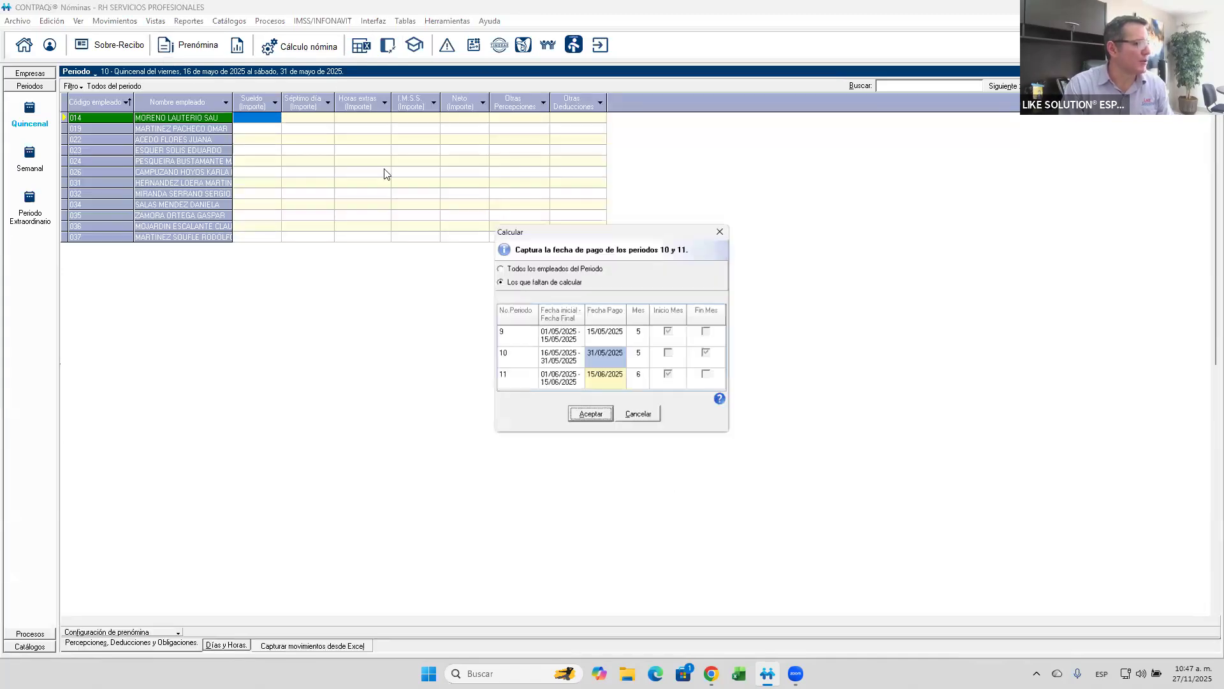
left_click(593, 420)
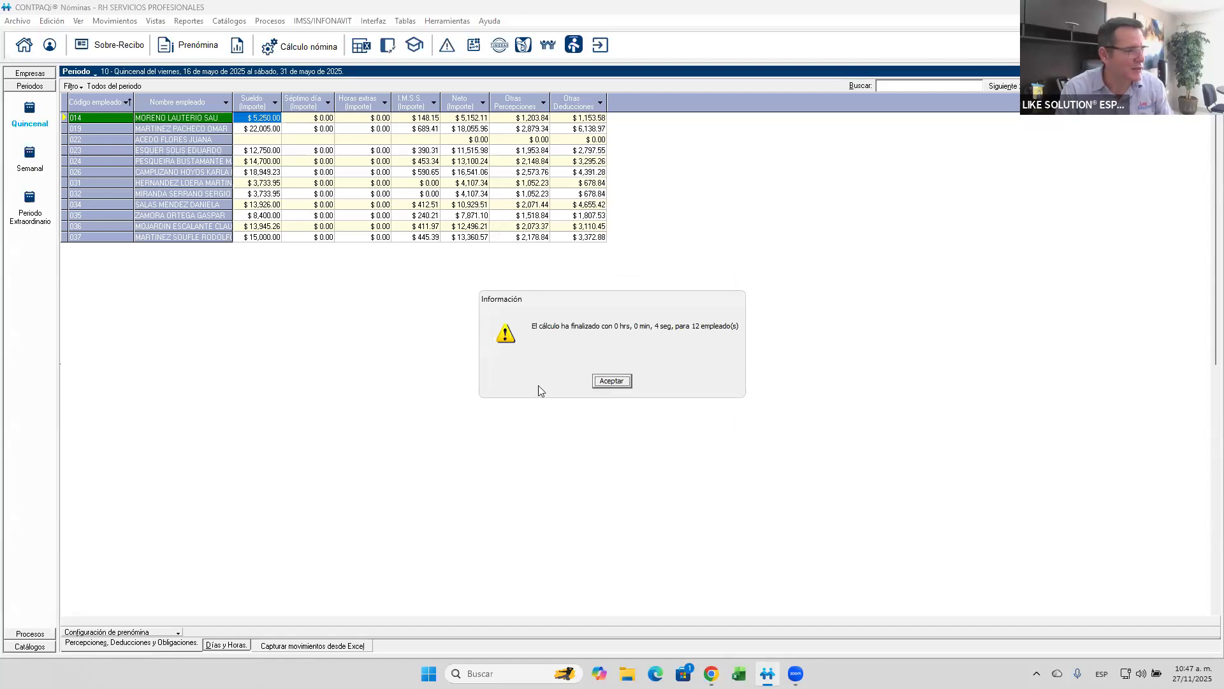
left_click(599, 381)
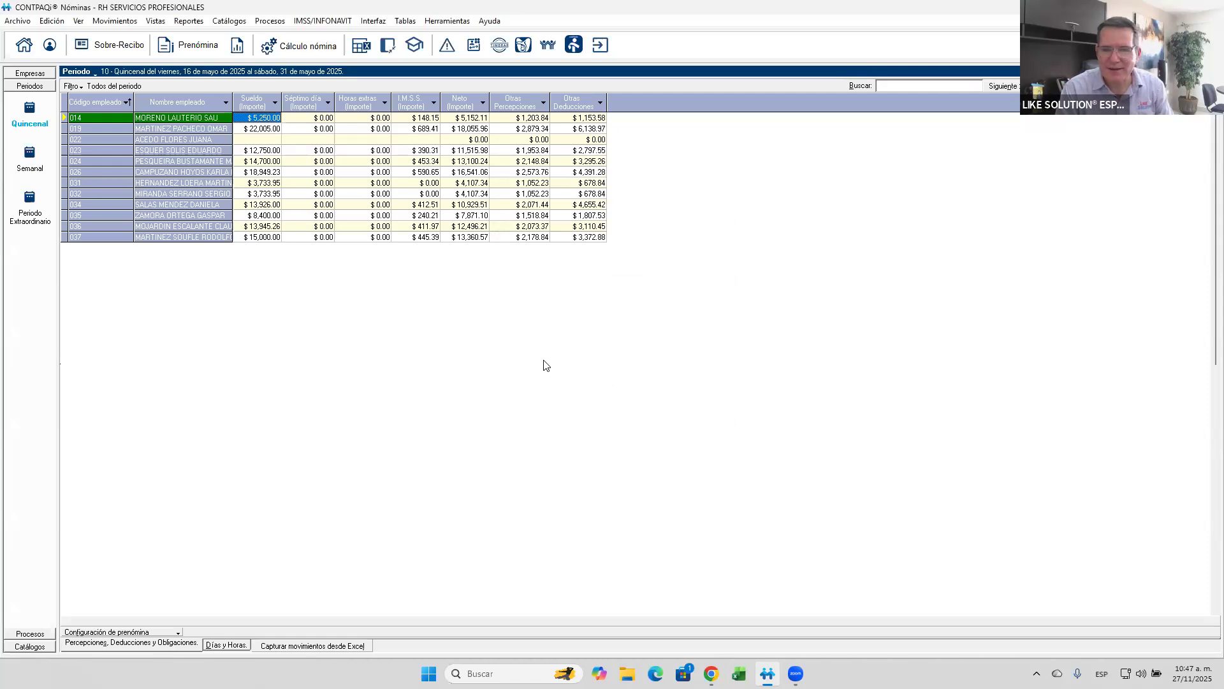
- Run the process that updates the accumulated totals and advances the working period, skipping the company backup
left_click(271, 24)
left_click(278, 51)
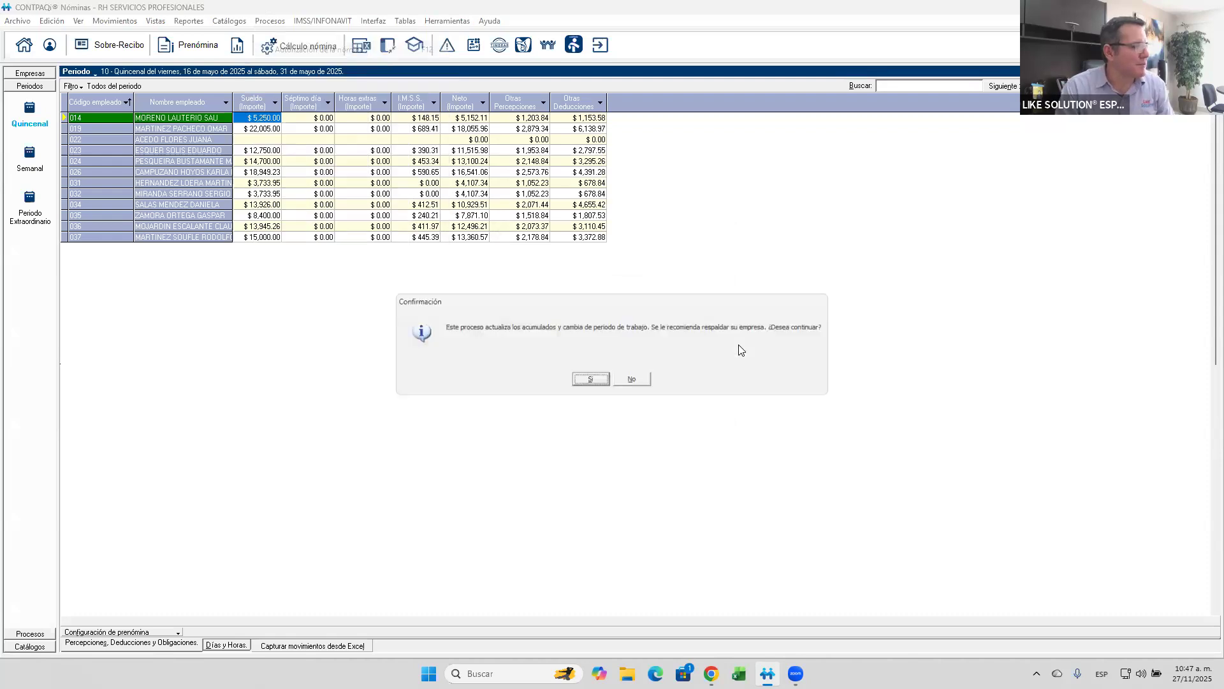
left_click(594, 381)
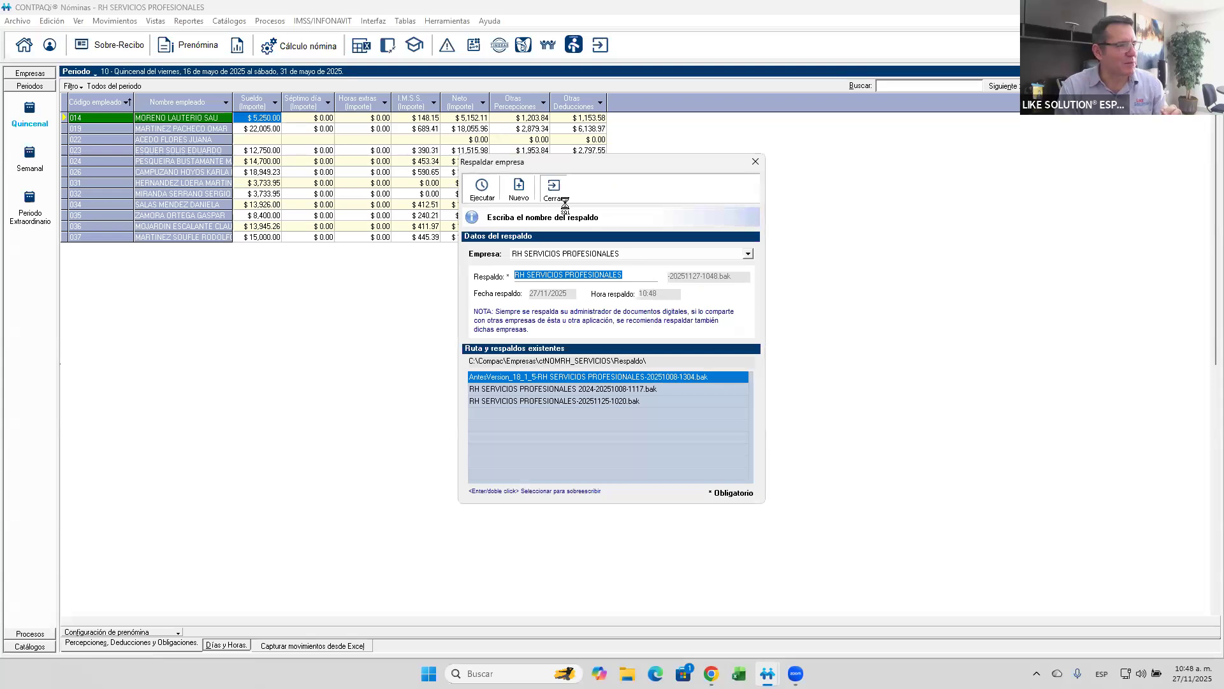
left_click(554, 191)
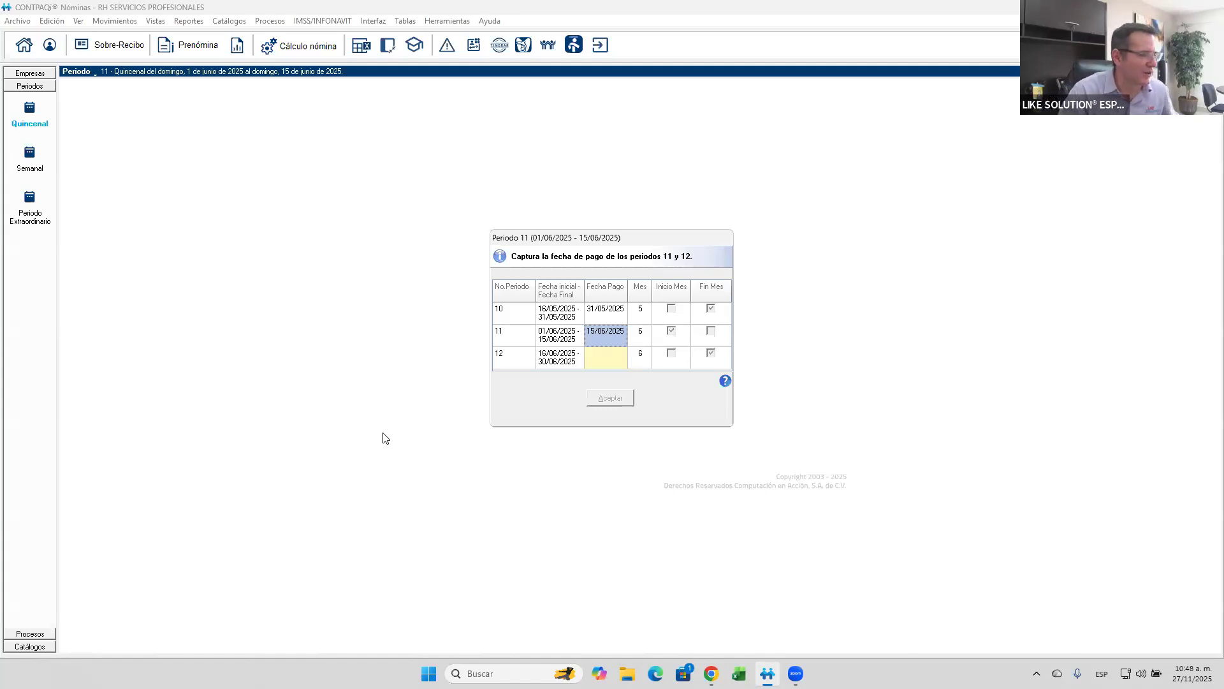
- Set the payment date of period 12 to 28/06/2025 and accept the payment dates
left_click(602, 362)
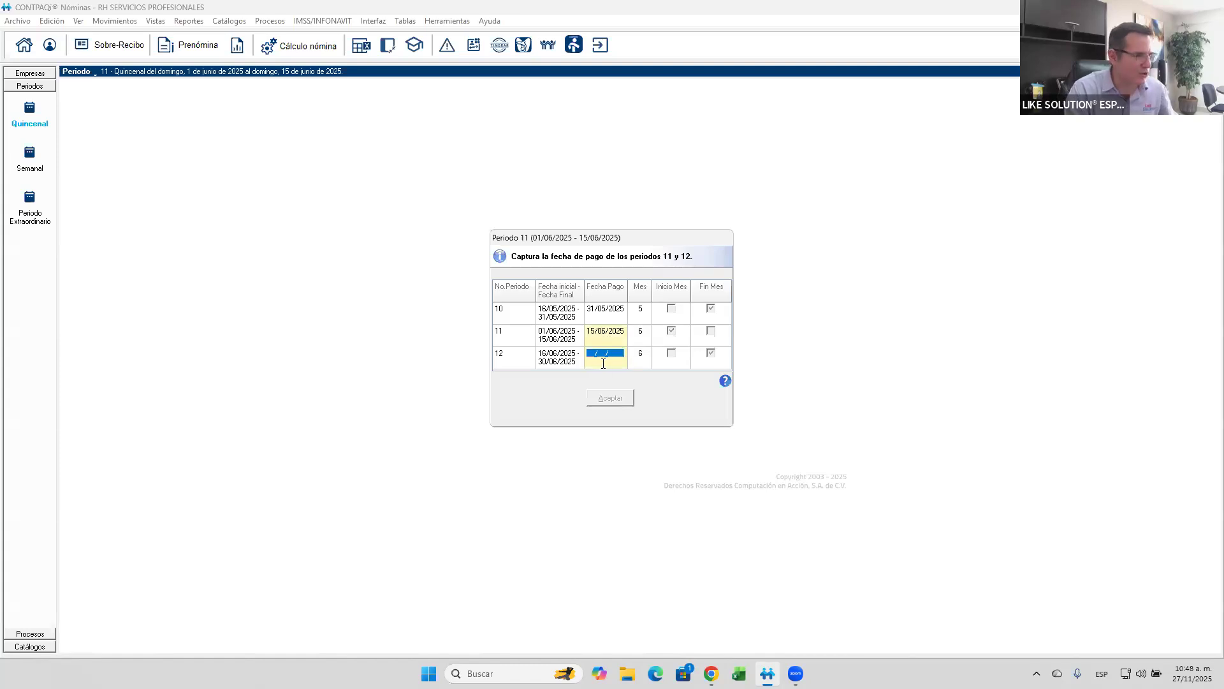
type("28062025")
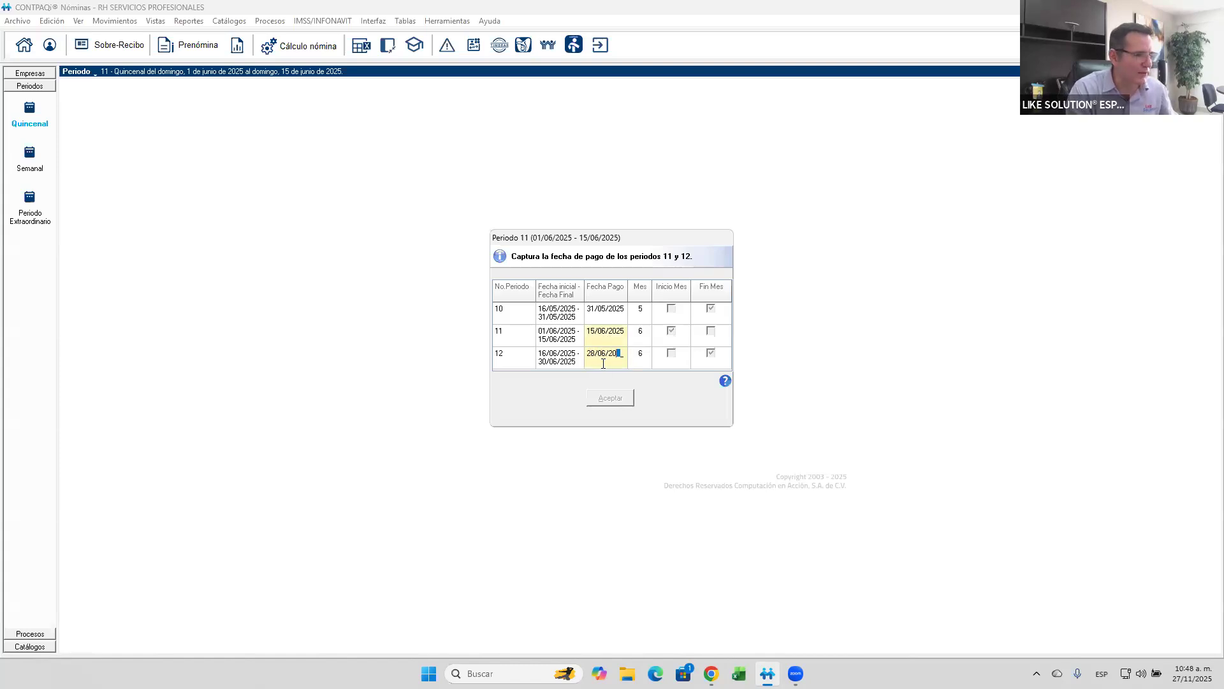
left_click(629, 403)
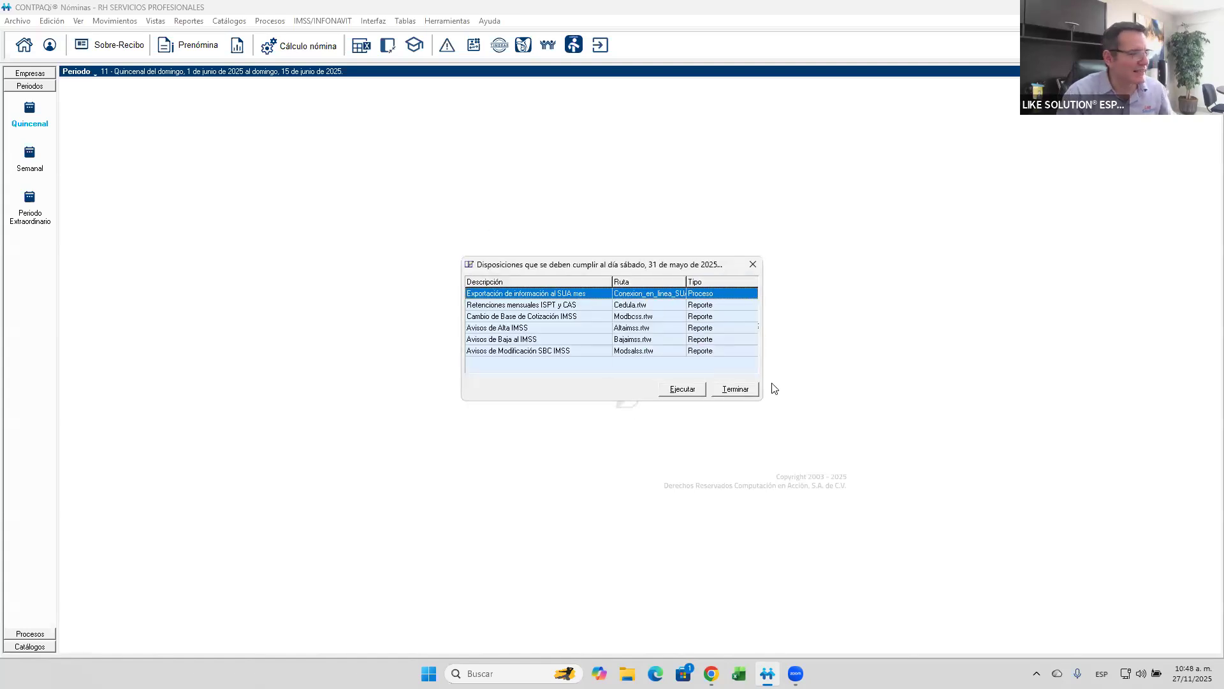
- Dismiss the compliance list and the SBC modification dialog without running either, and open the Prenómina of period 11
left_click(747, 391)
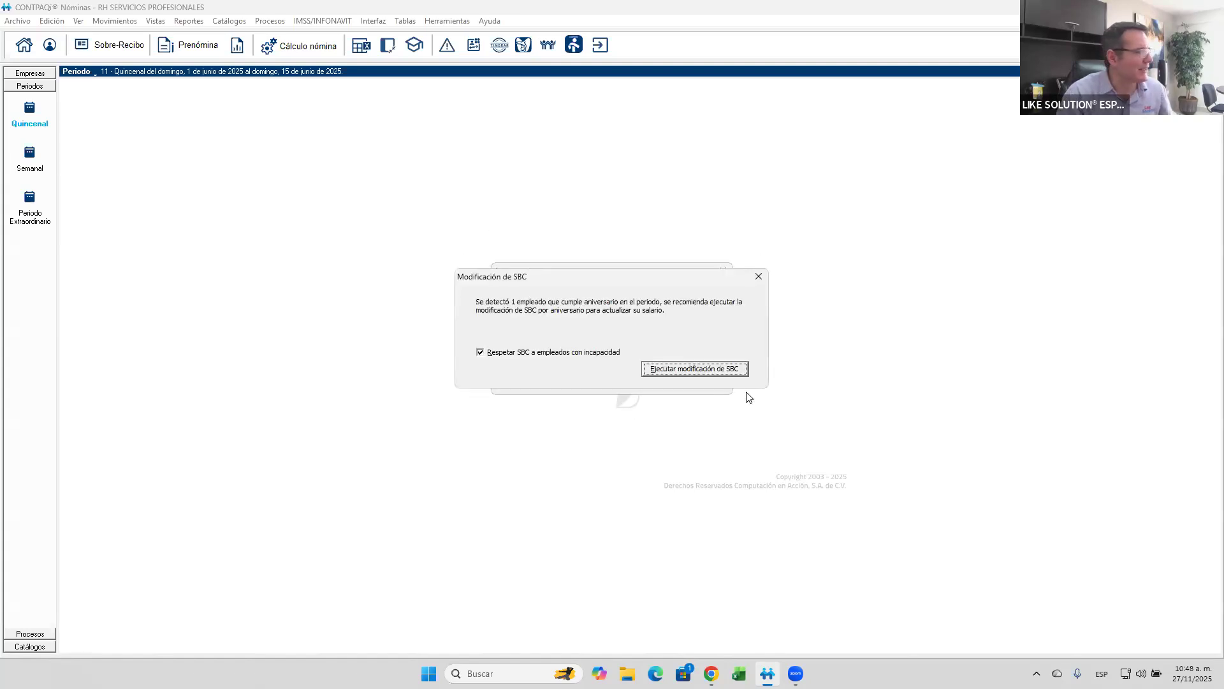
left_click(759, 277)
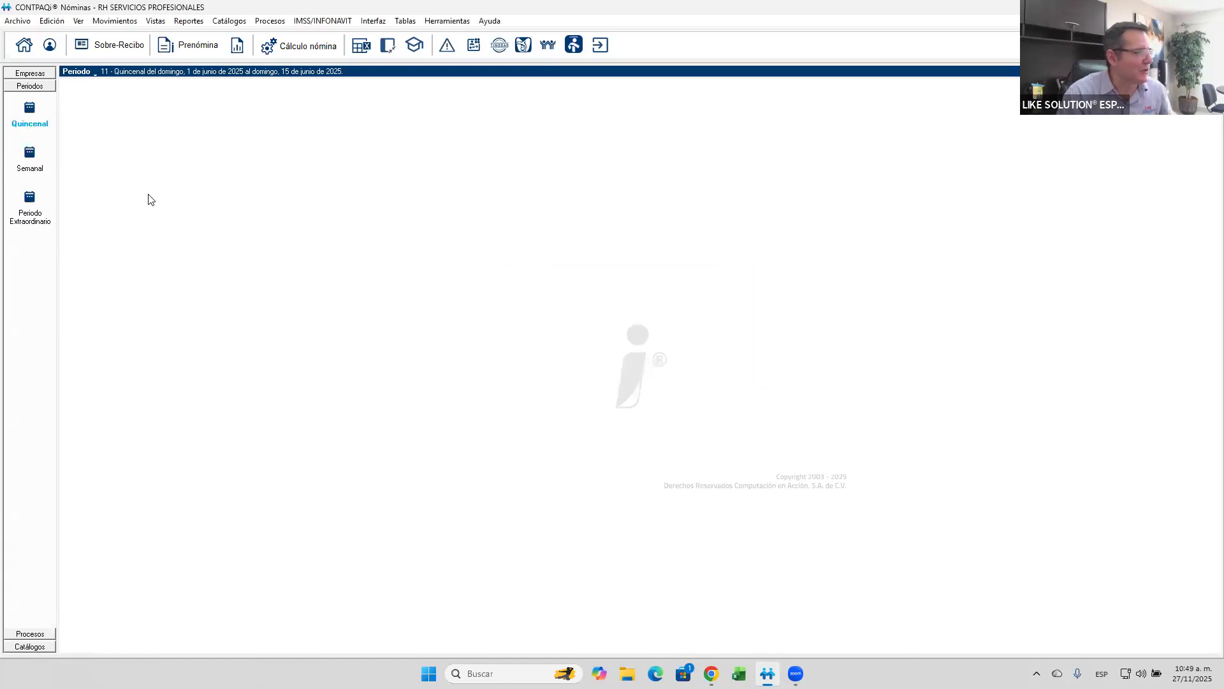
left_click(167, 49)
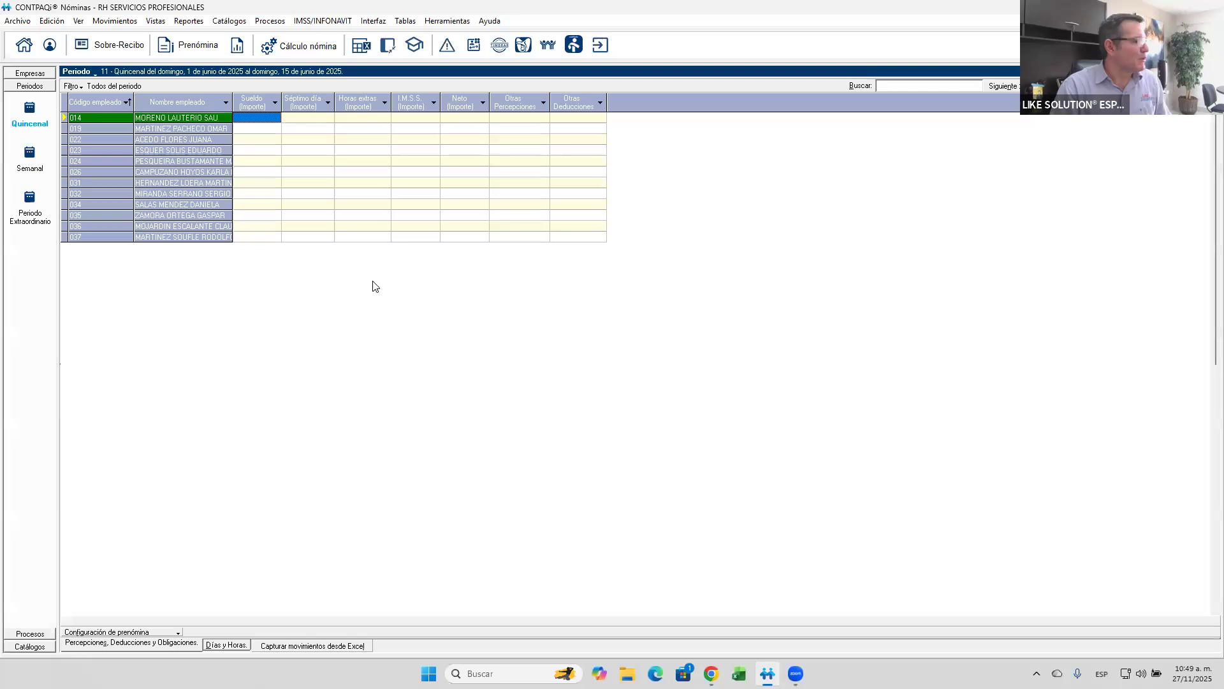
- Review the company's options in the Catálogo de empresas, checking which concept is assigned as Concepto de aguinaldo
left_click(16, 21)
mouse_move(135, 40)
left_click(217, 39)
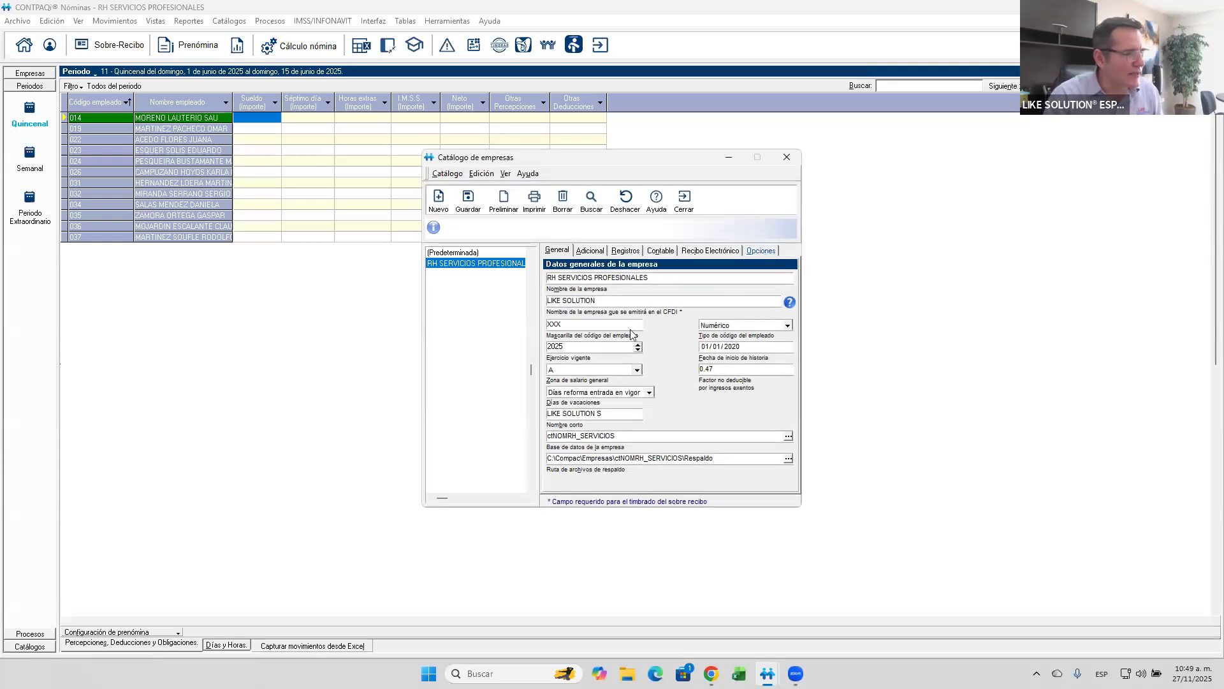
left_click(763, 250)
left_click(598, 345)
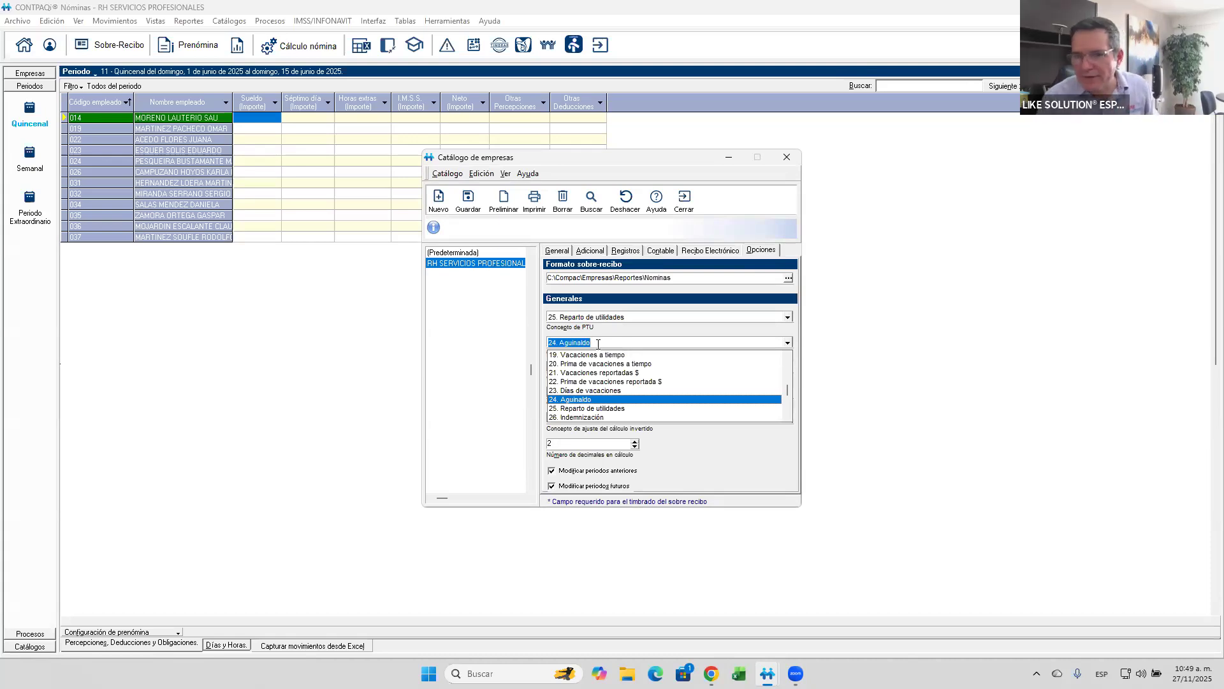
left_click(598, 345)
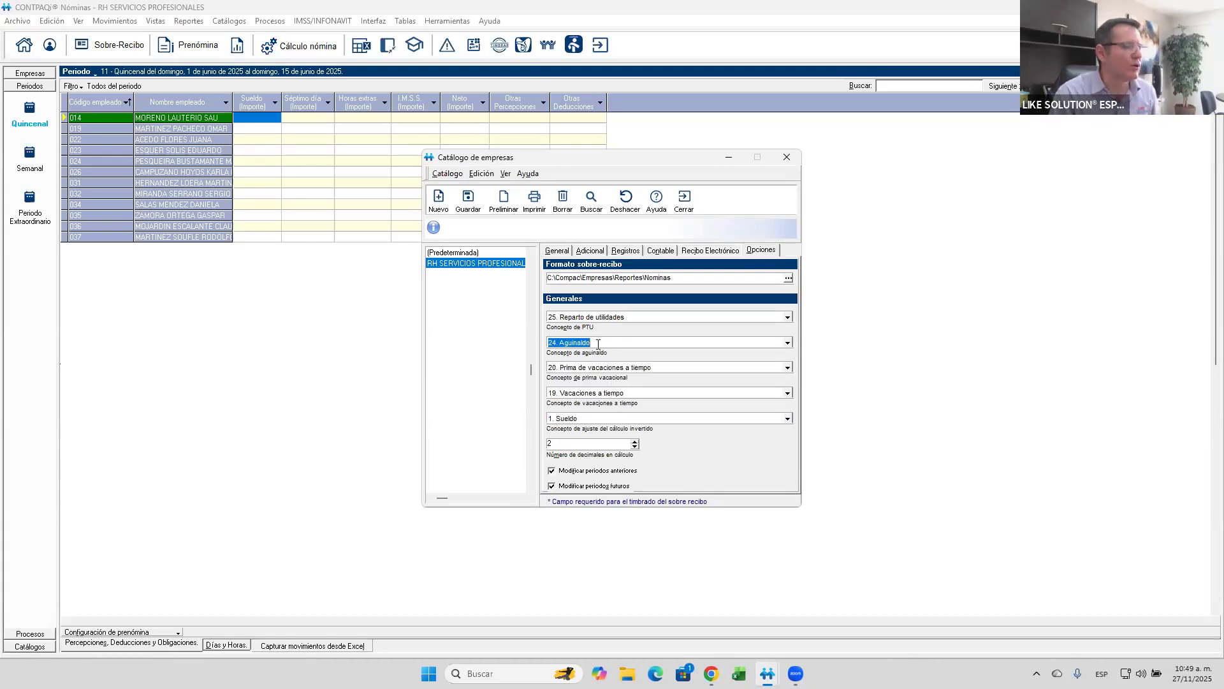
left_click(687, 199)
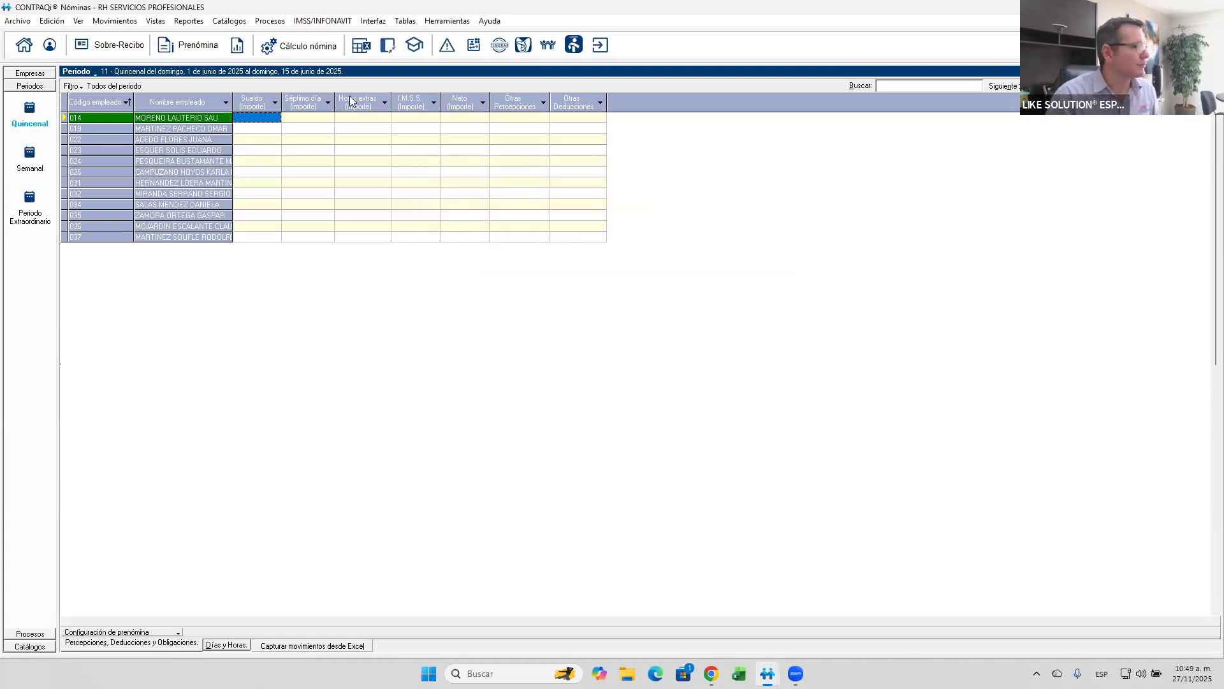
- Open the Catálogo de conceptos and sort the perceptions by number
left_click(231, 22)
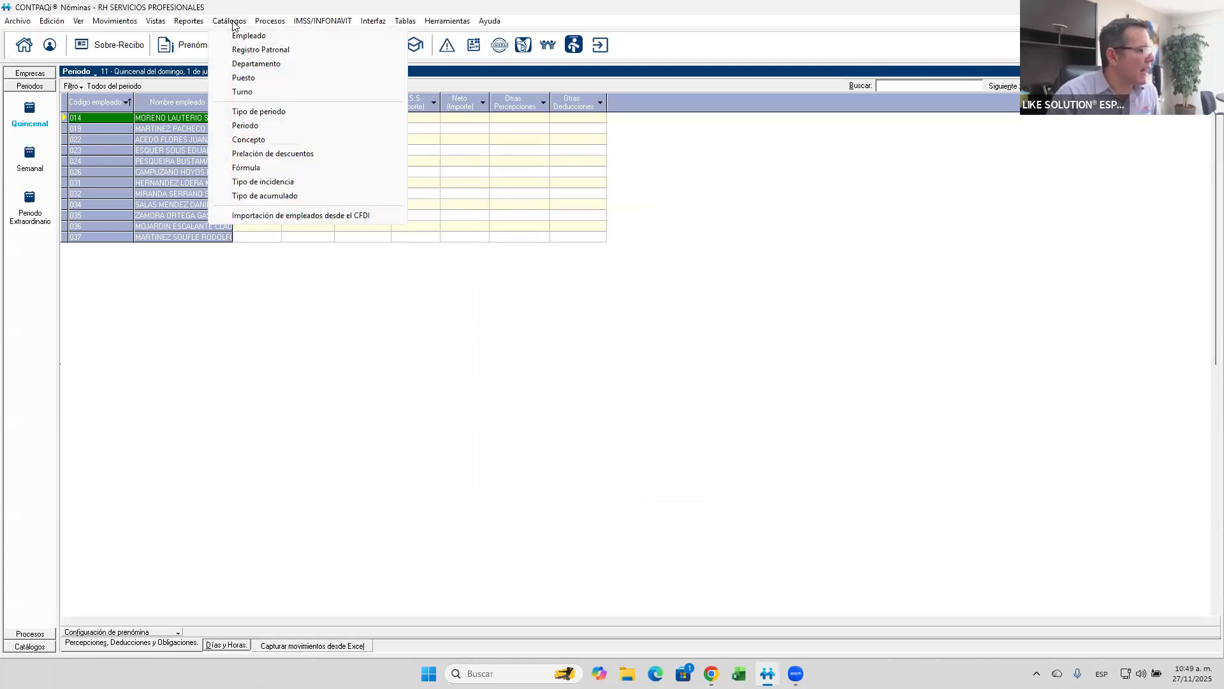
left_click(241, 139)
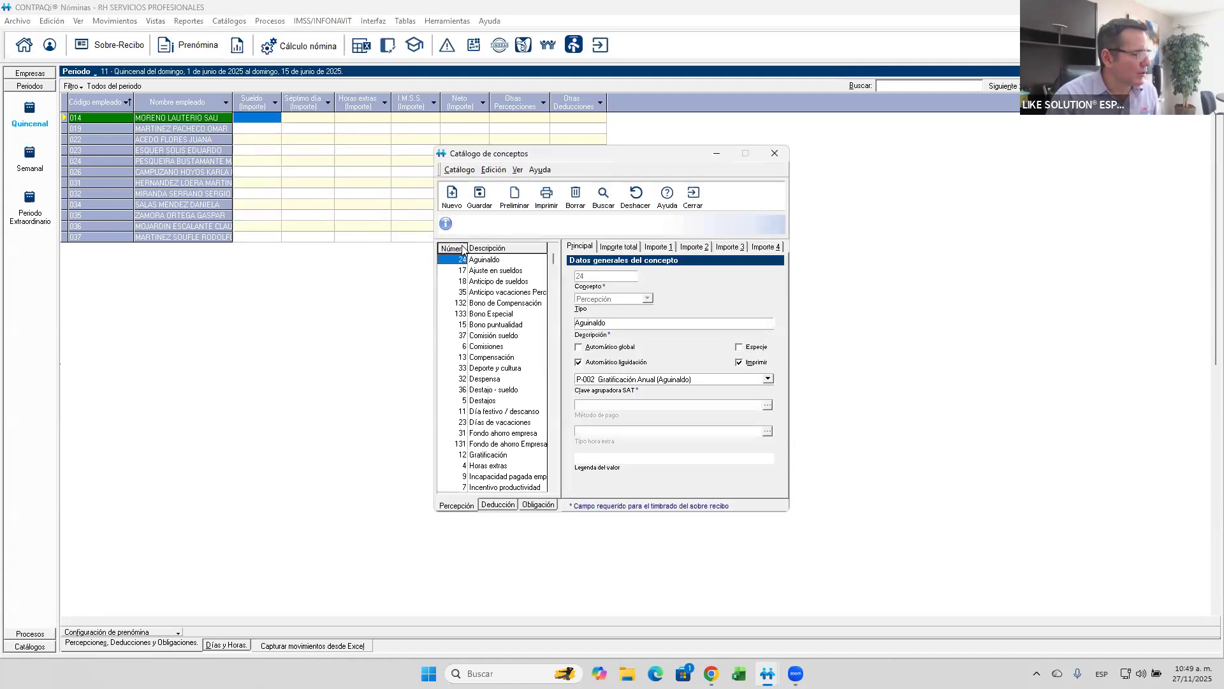
left_click(454, 248)
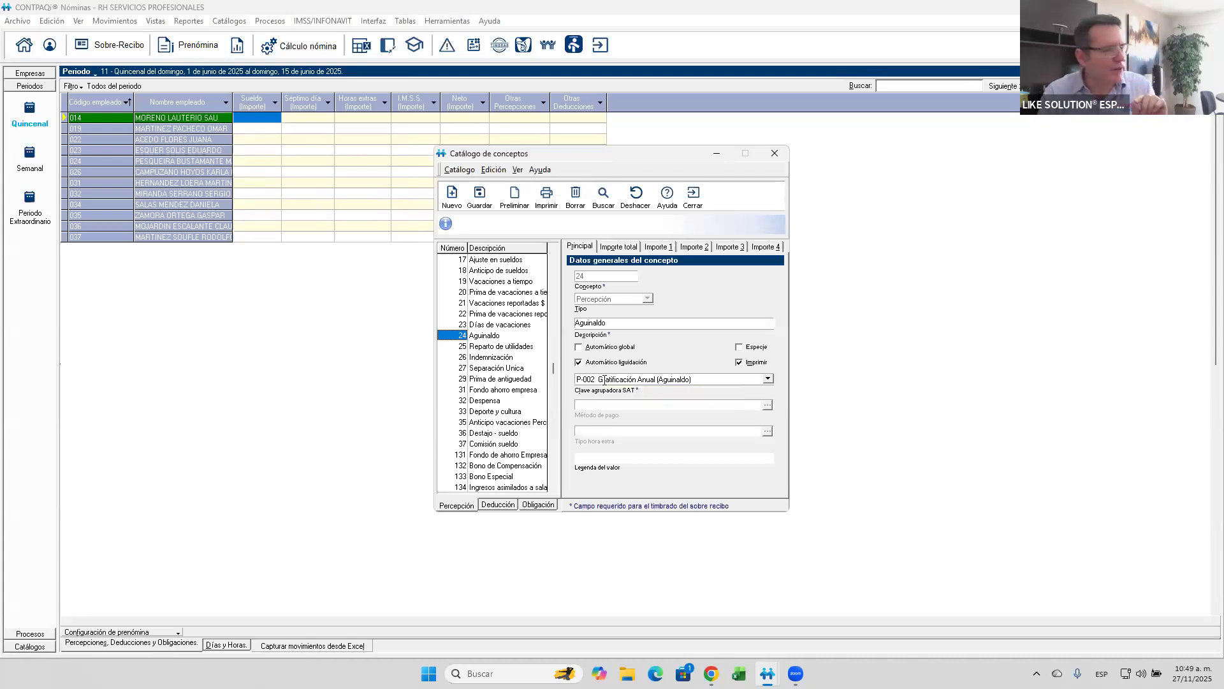
- Browse the available Clave agrupadora SAT options for concept 24 Aguinaldo and close the catalogue without saving changes
left_click(606, 380)
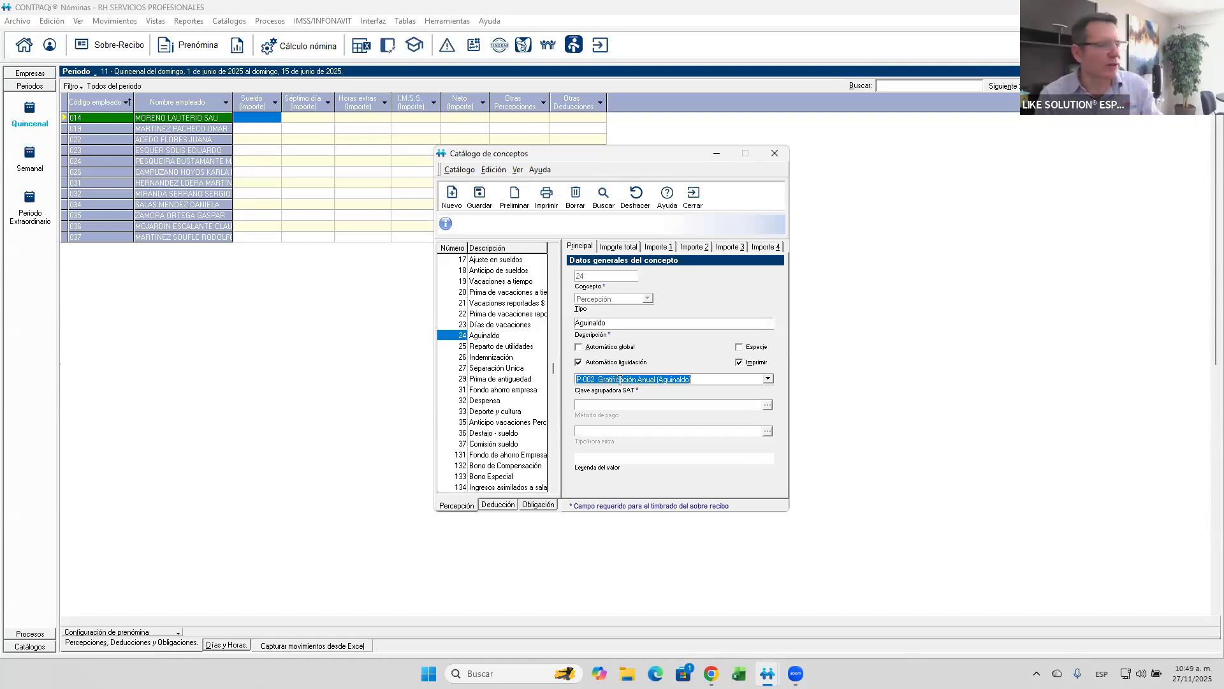
key("Delete")
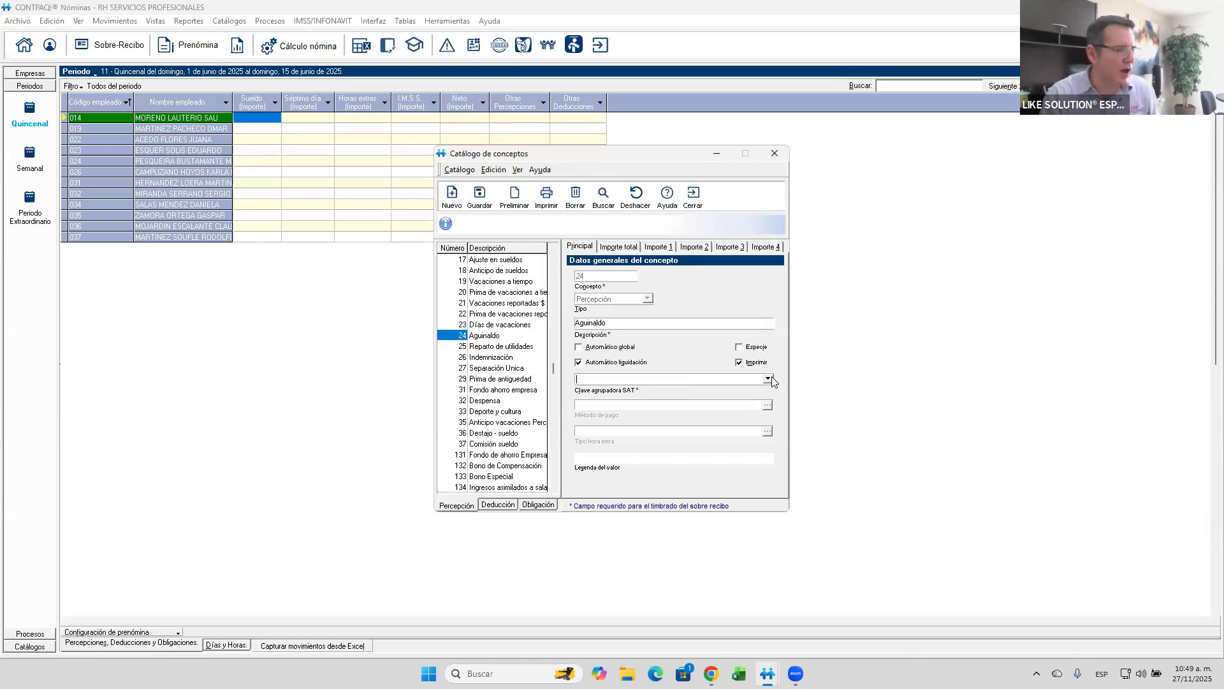
left_click(769, 380)
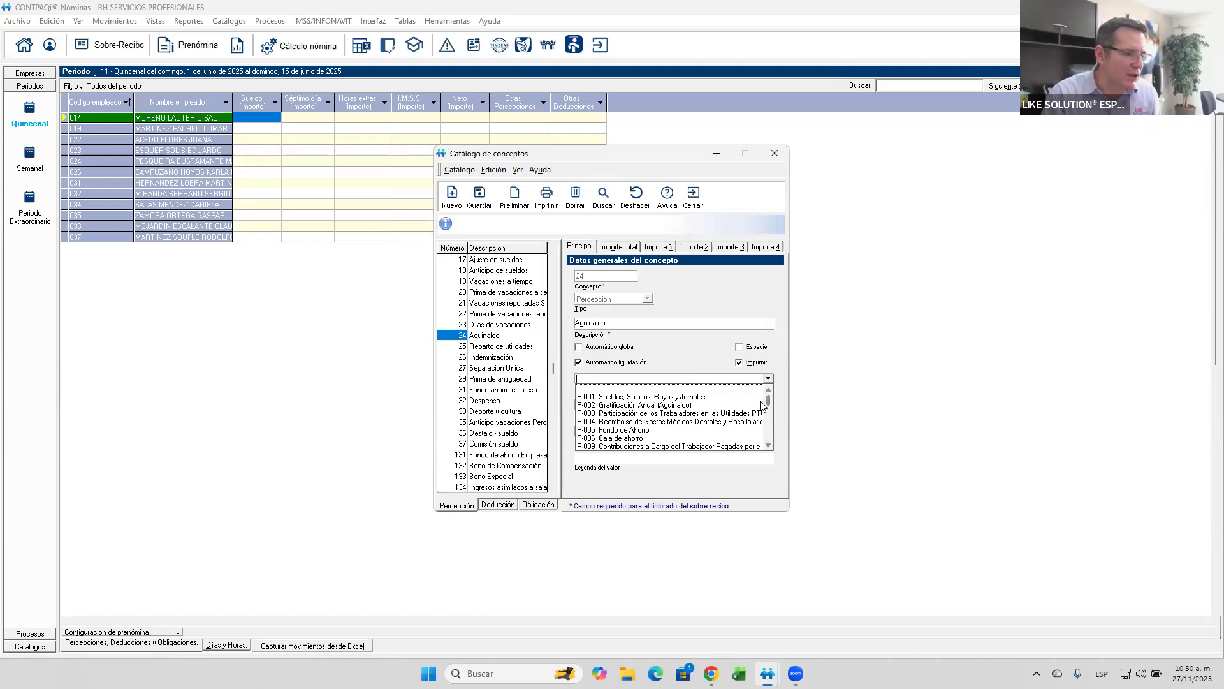
scroll(766, 415, "down", 7)
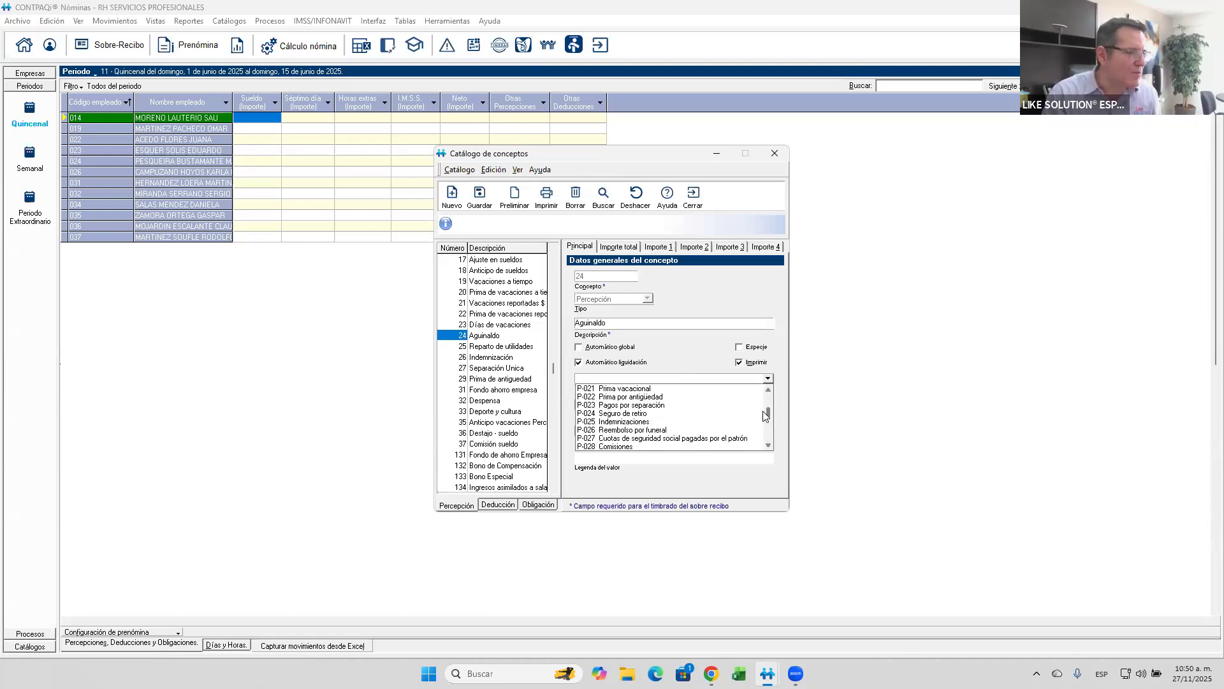
scroll(766, 415, "down", 4)
scroll(760, 428, "down", 4)
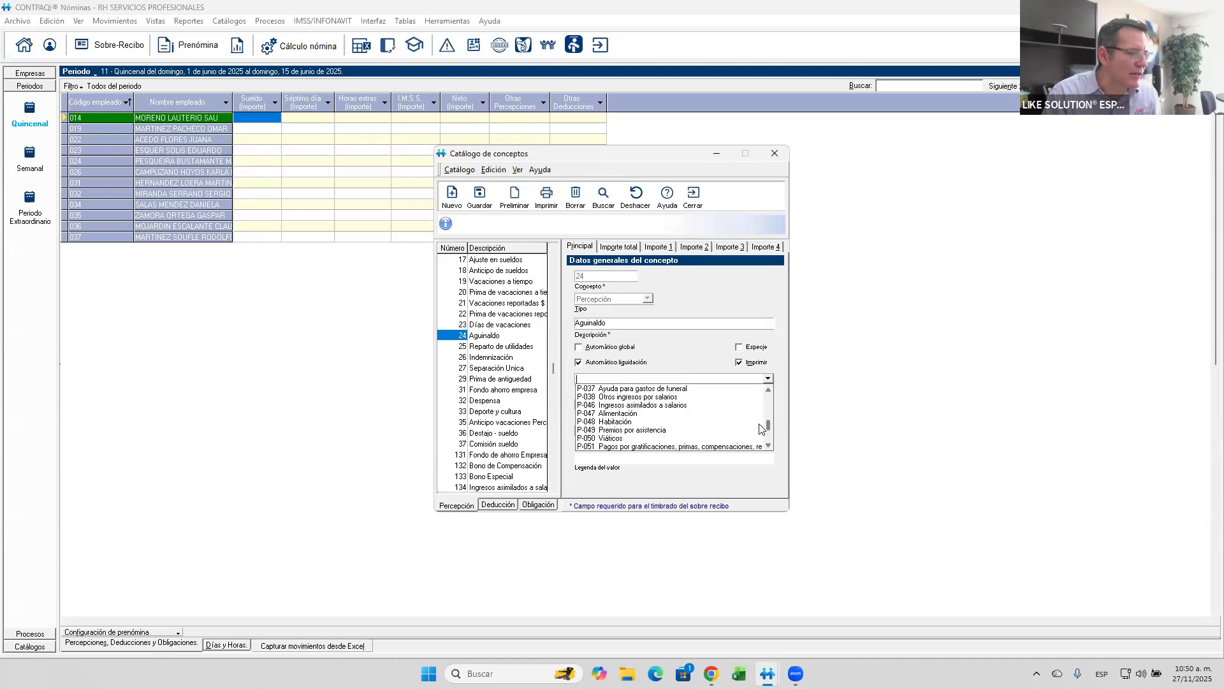
left_click(695, 199)
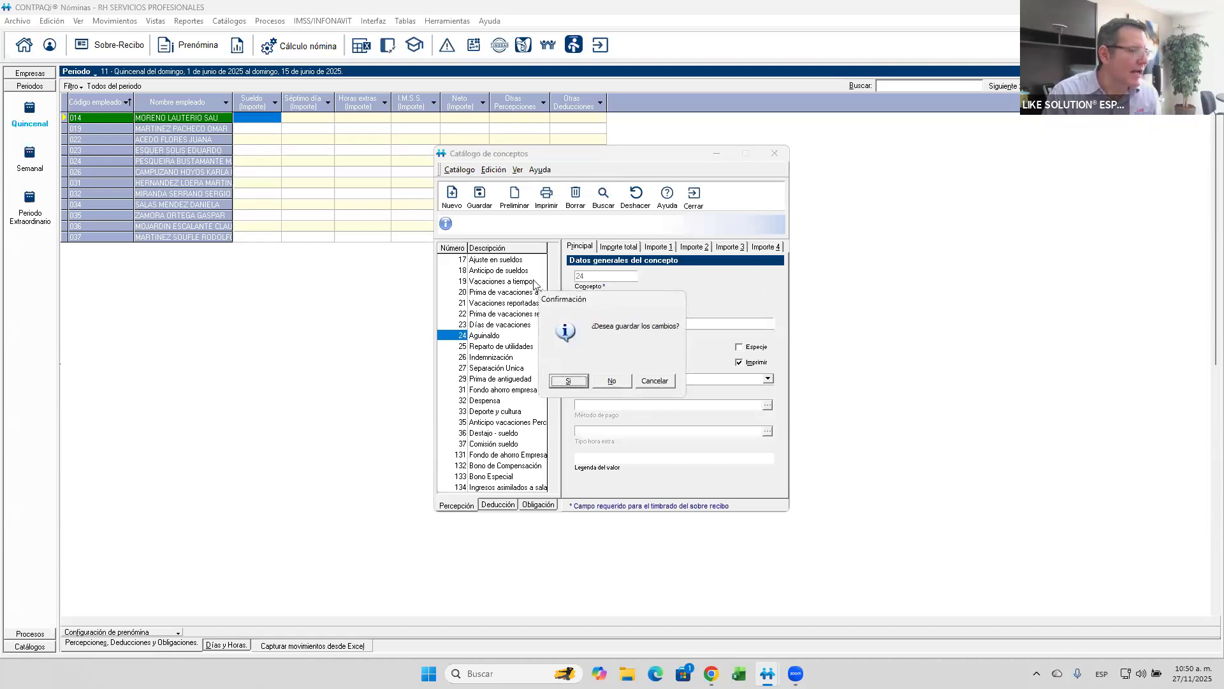
key("Return")
- Reopen concept 24 Aguinaldo and examine its SAT key and its Importe total formula and accumulated types
left_click(229, 21)
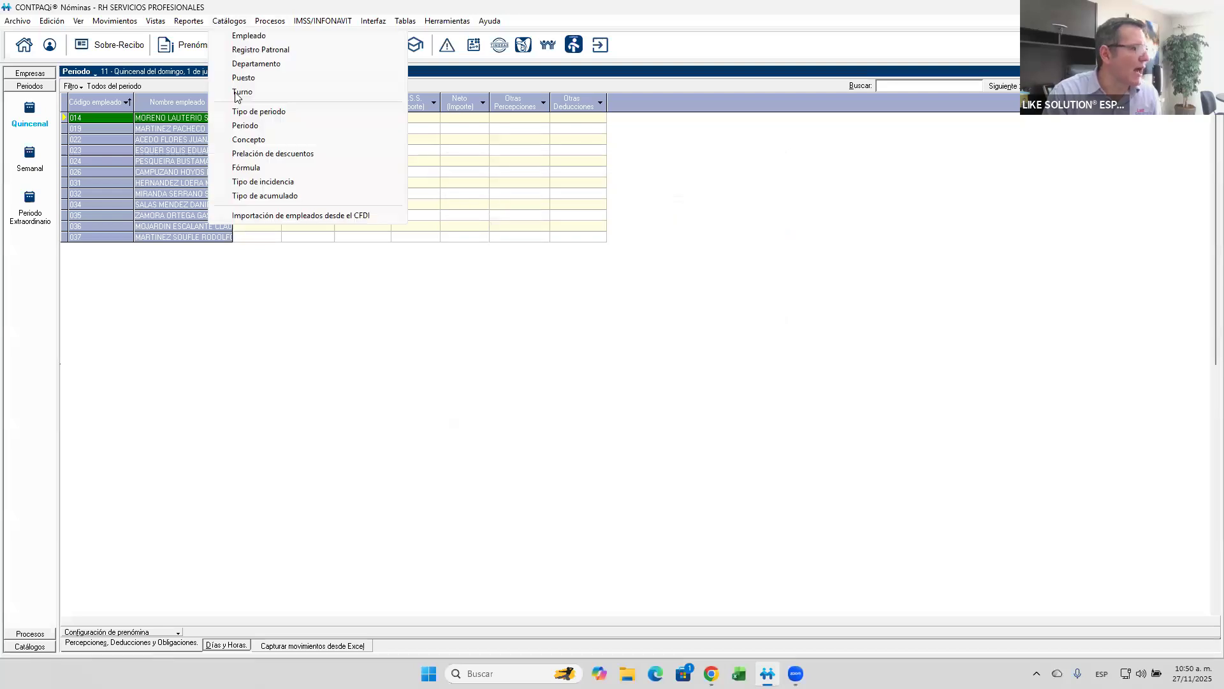
left_click(246, 140)
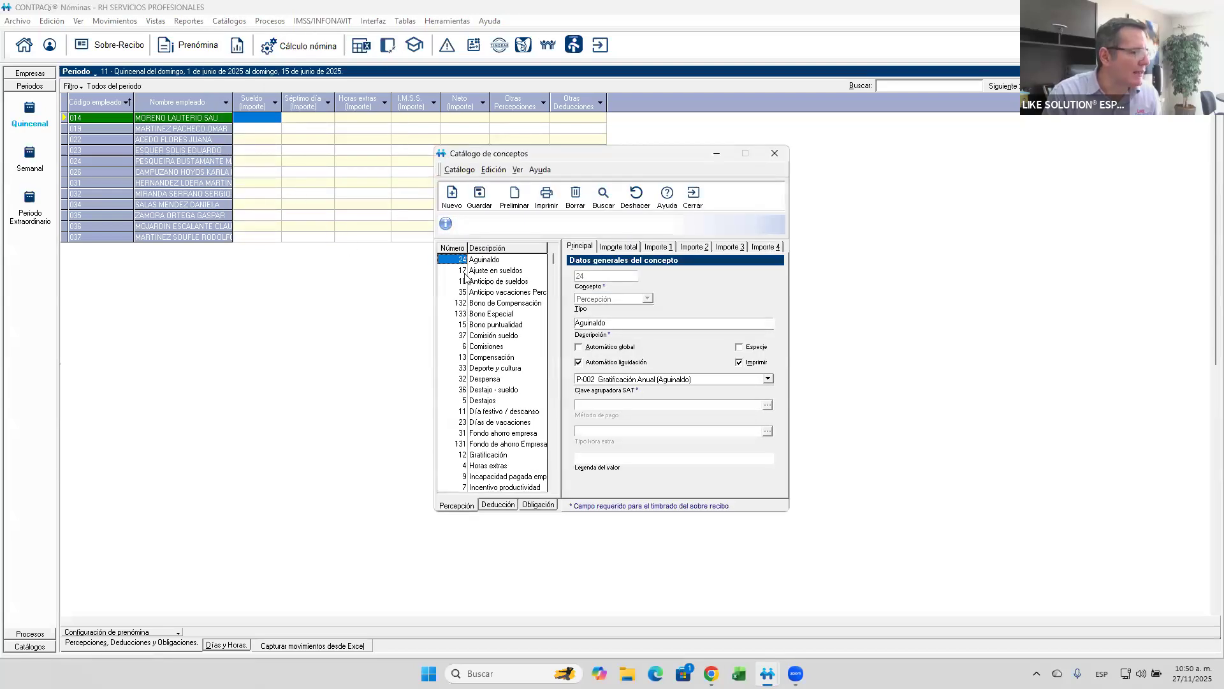
left_click(619, 247)
left_click(579, 246)
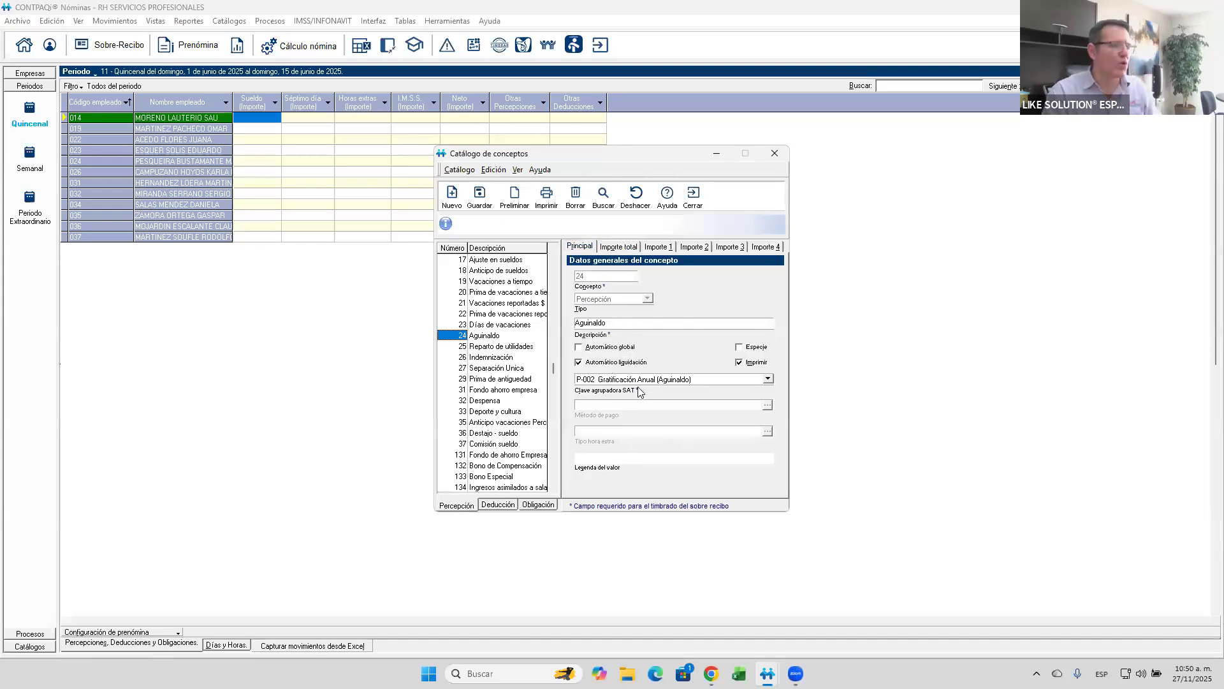
left_click(626, 249)
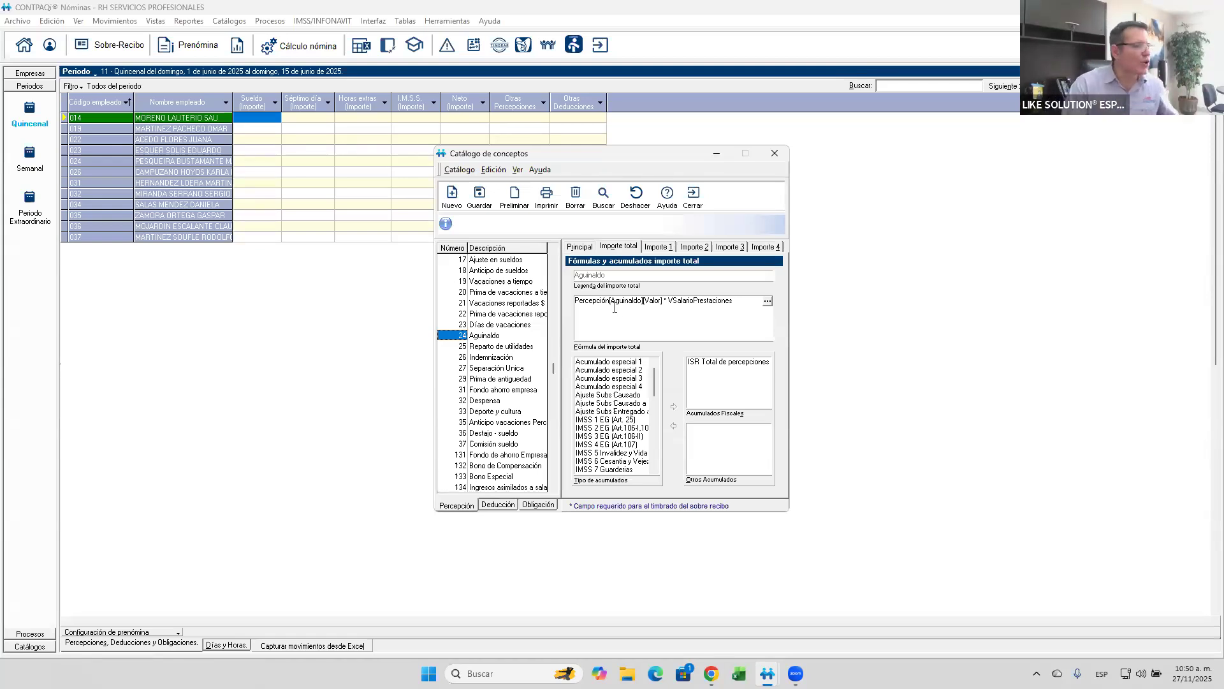
left_click(693, 196)
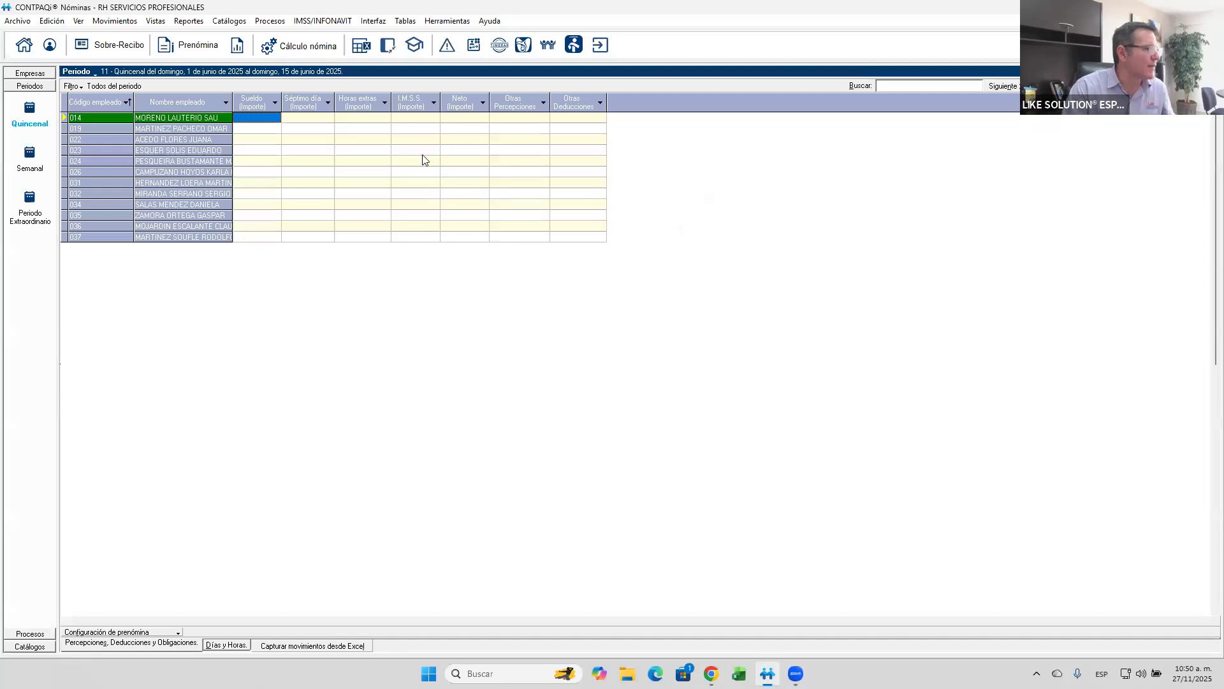
- Open the employee data of the fourth employee in the Prenómina list
left_click(176, 155)
right_click(177, 155)
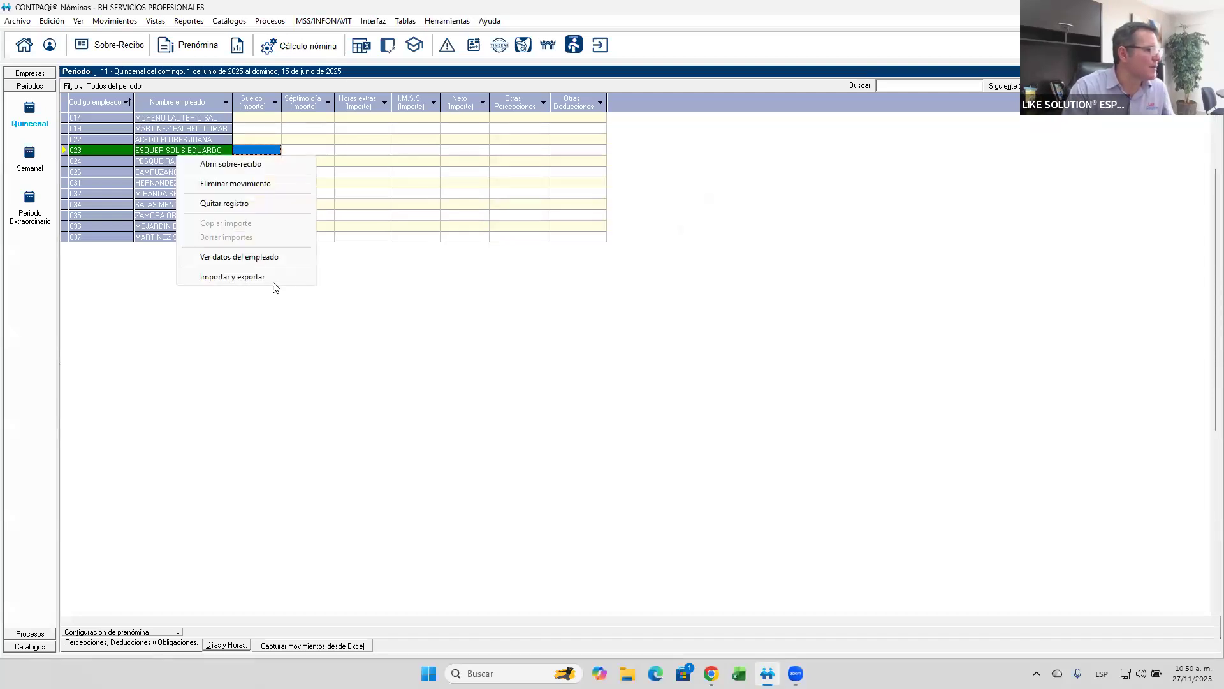
left_click(264, 257)
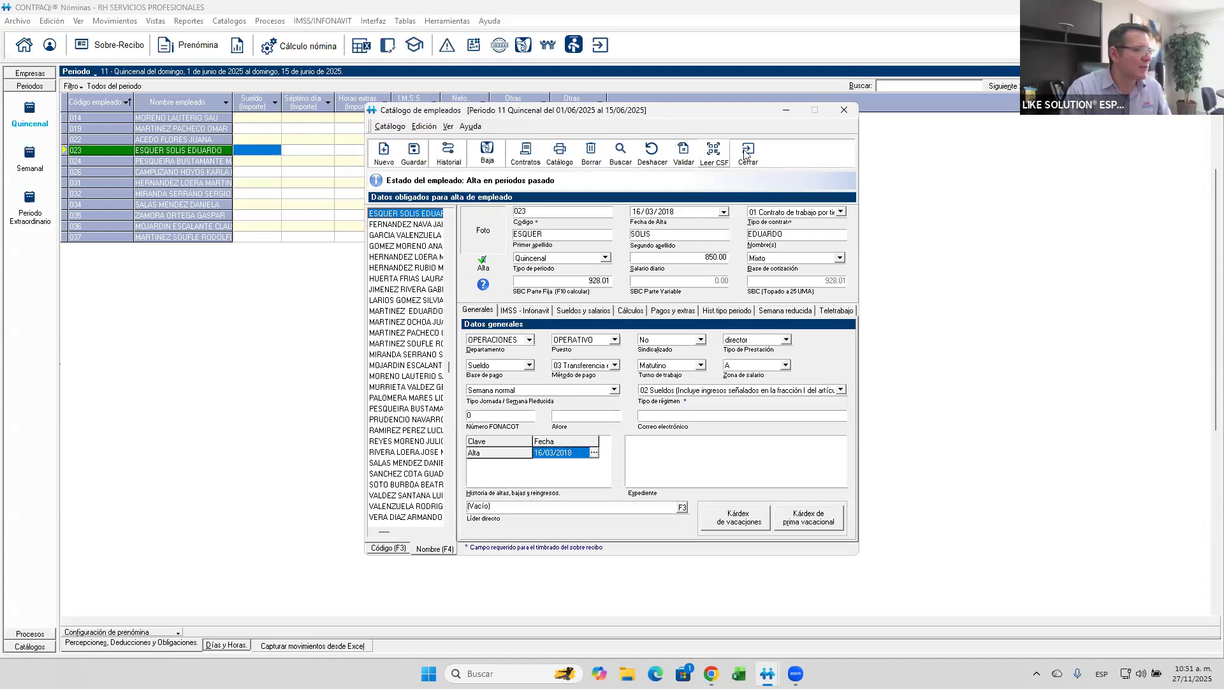
- Close the employee catalogue and display the Prenómina of the Semanal period type
key("Escape")
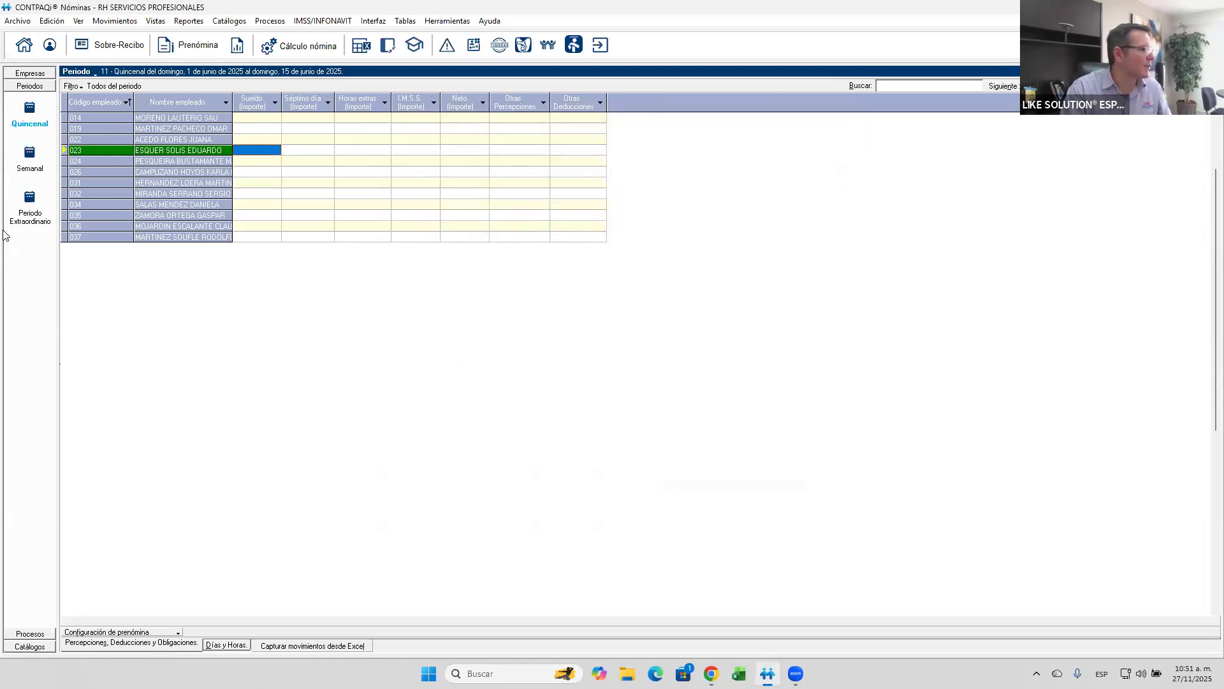
left_click(33, 158)
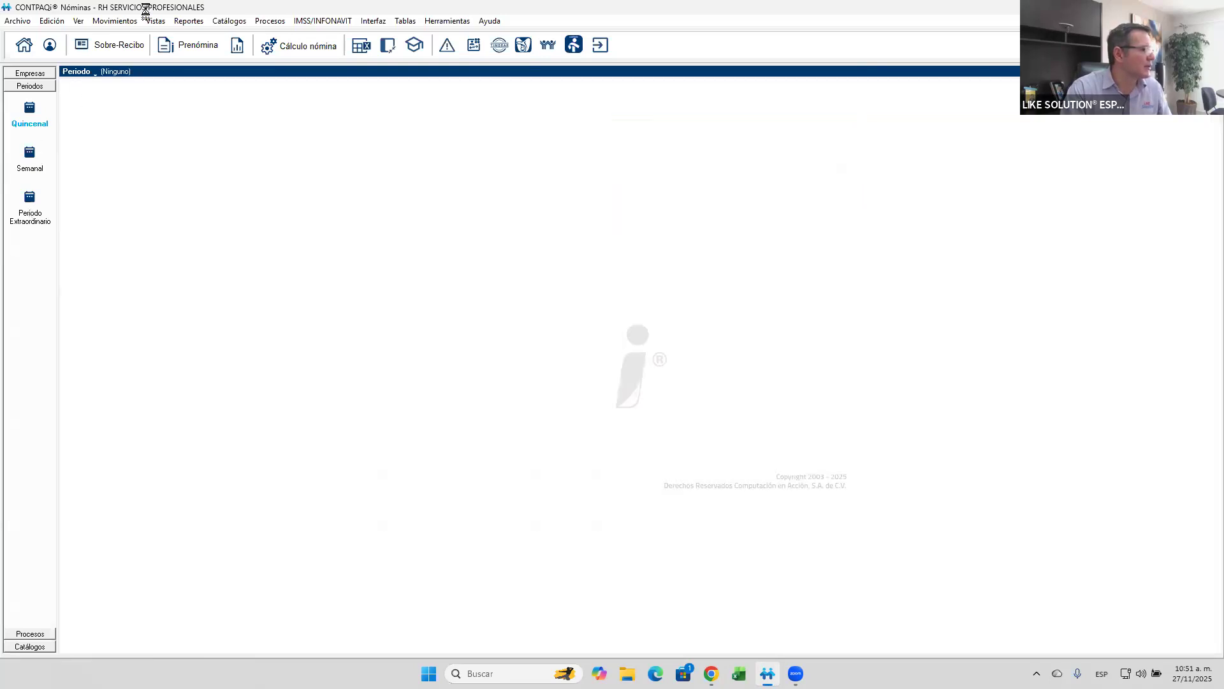
left_click(163, 46)
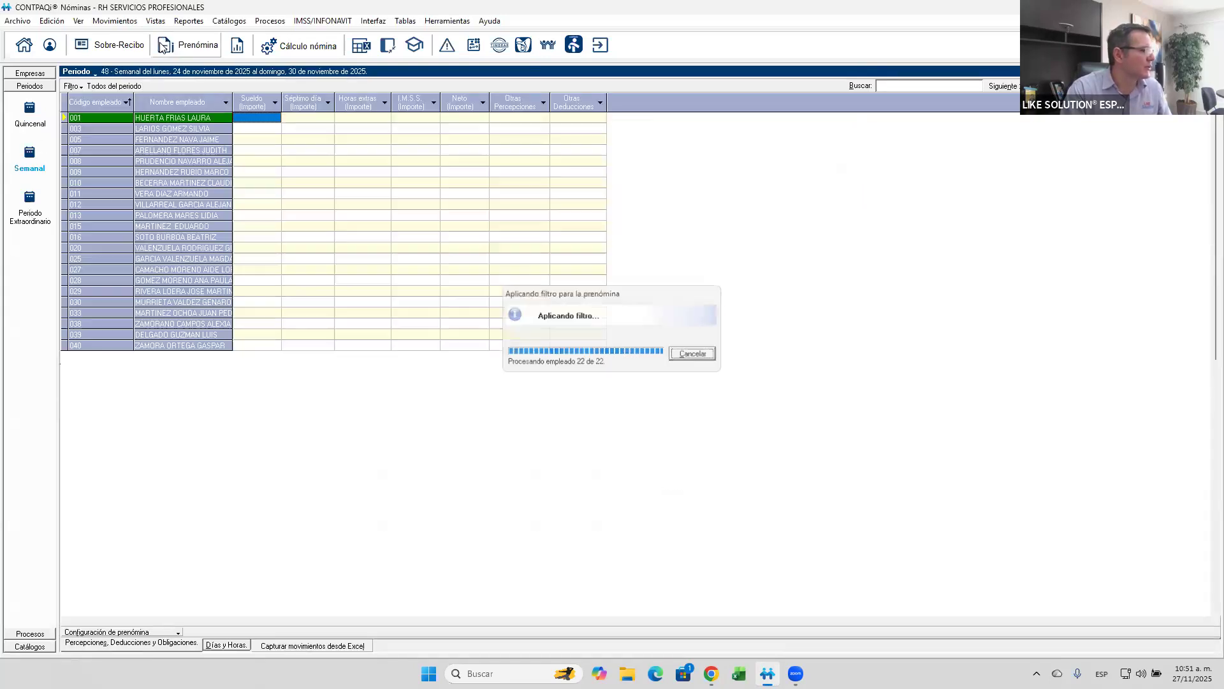
left_click(181, 141)
- Create a new extraordinary period with the start date 05/12/2025
left_click(31, 207)
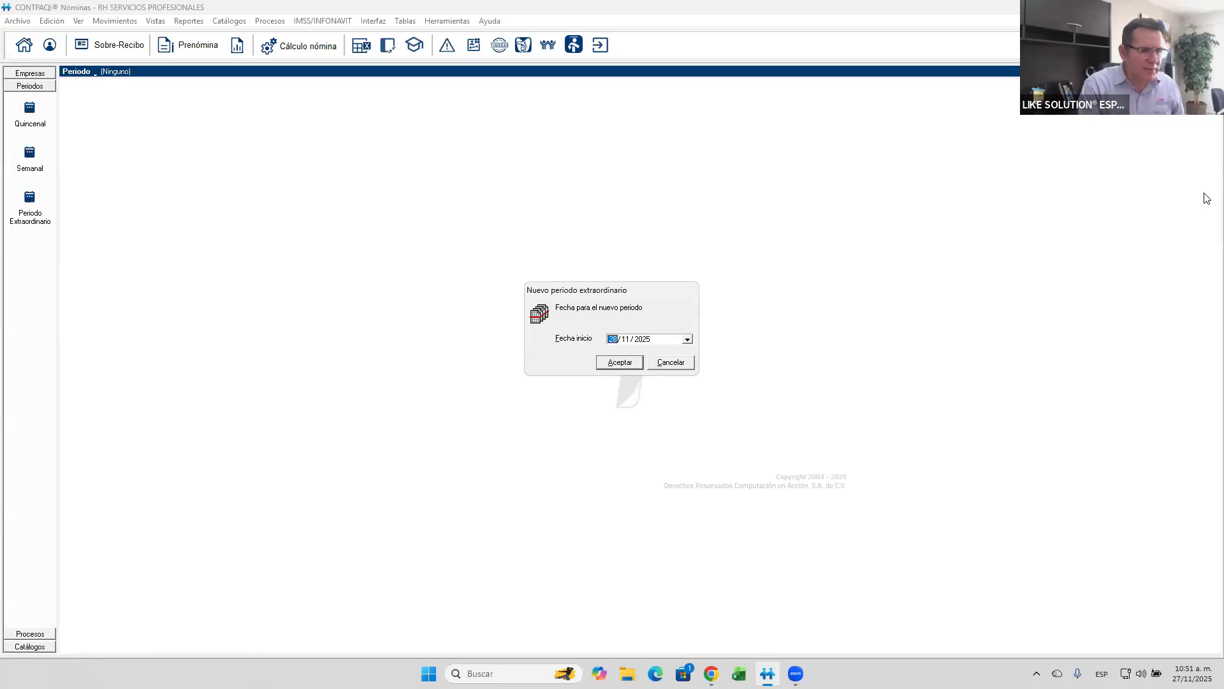
type("0512")
key("Return")
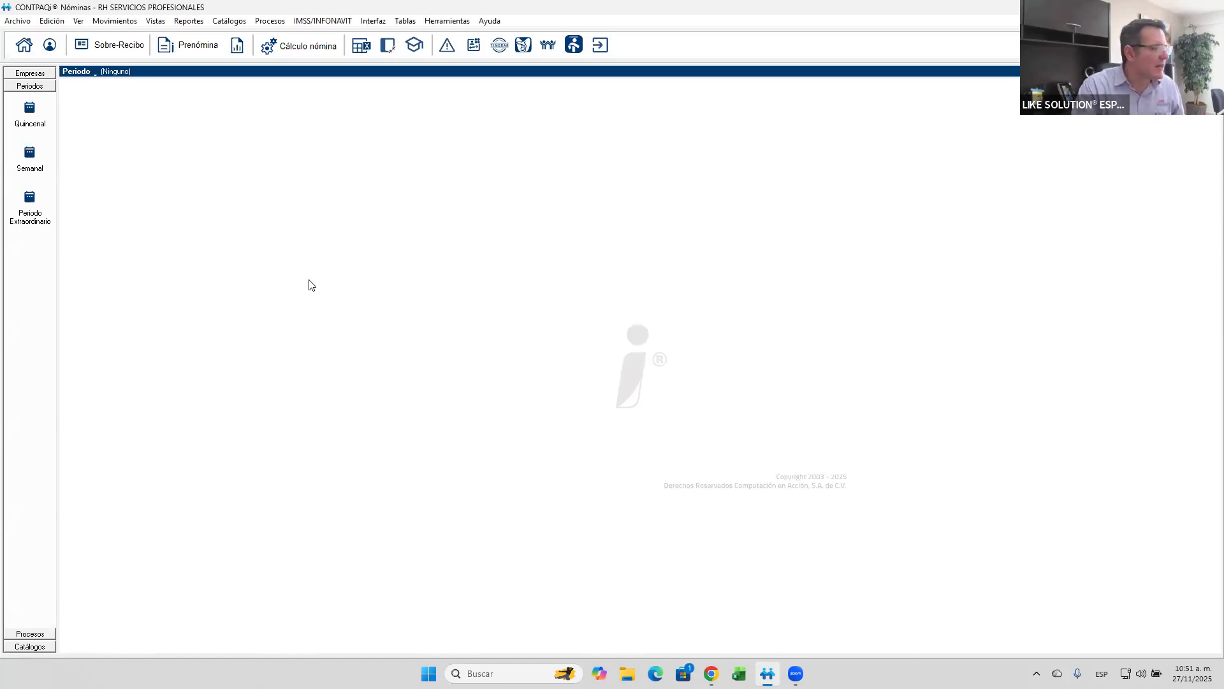
left_click(29, 199)
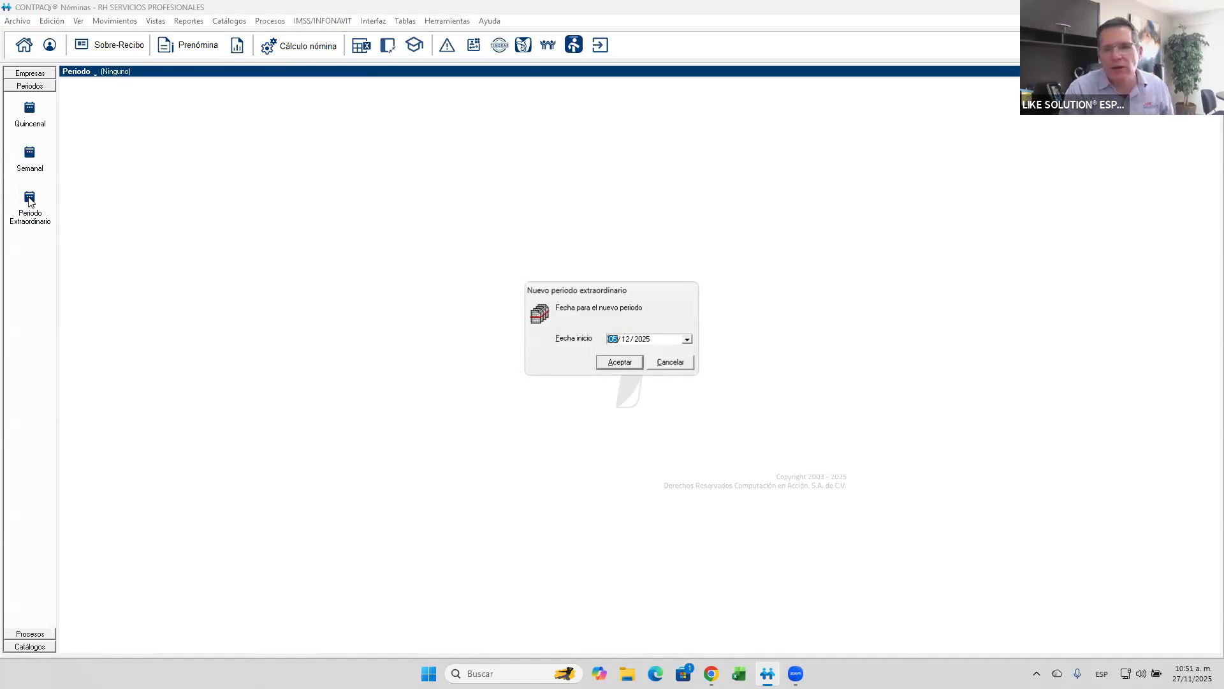
type("07")
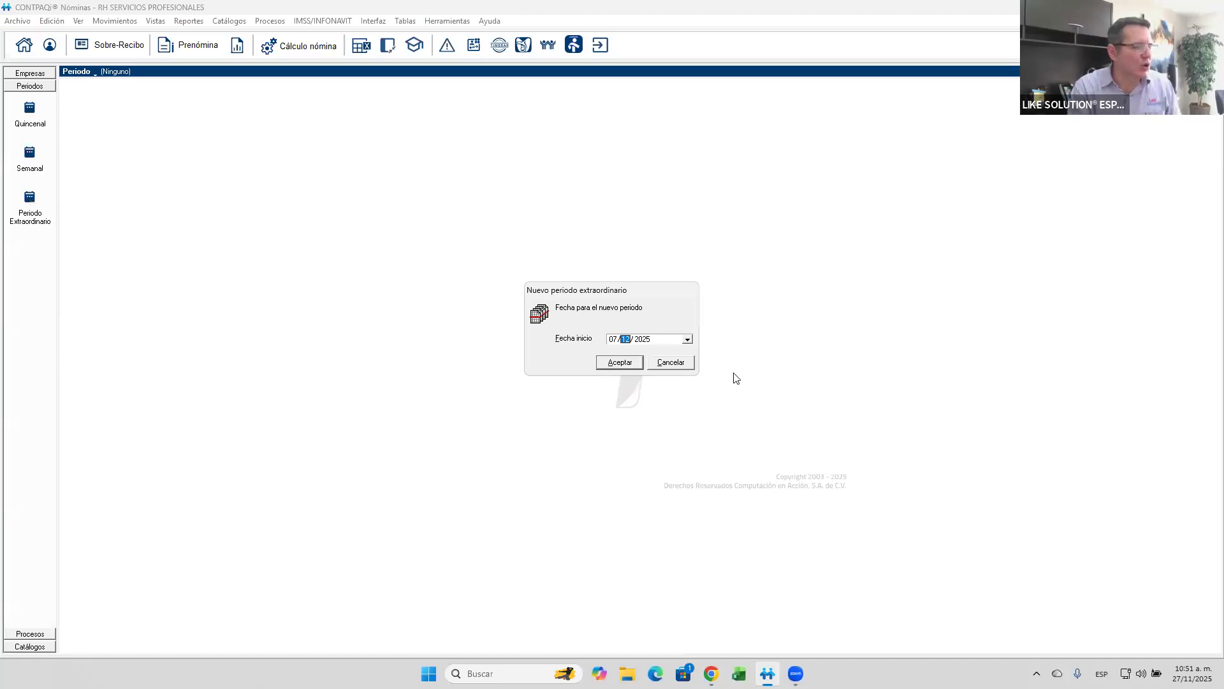
left_click(672, 361)
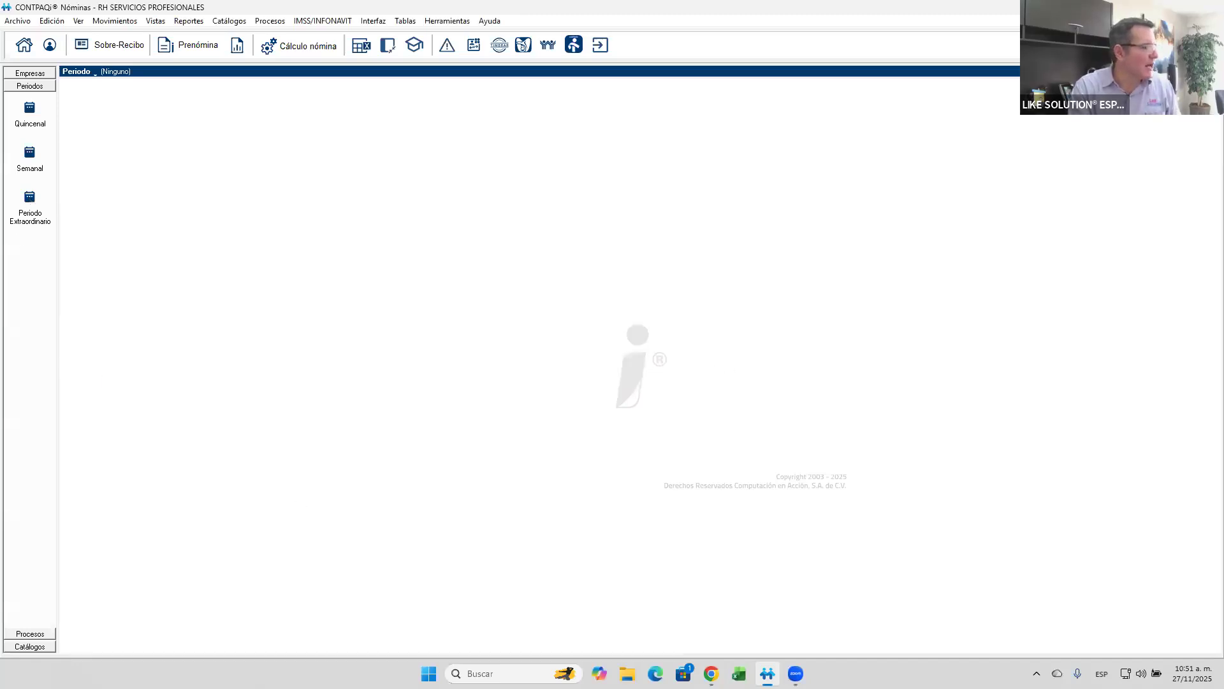
- Try to create an extraordinary period with the start date 05/05/2025, then cancel the new period
left_click(42, 203)
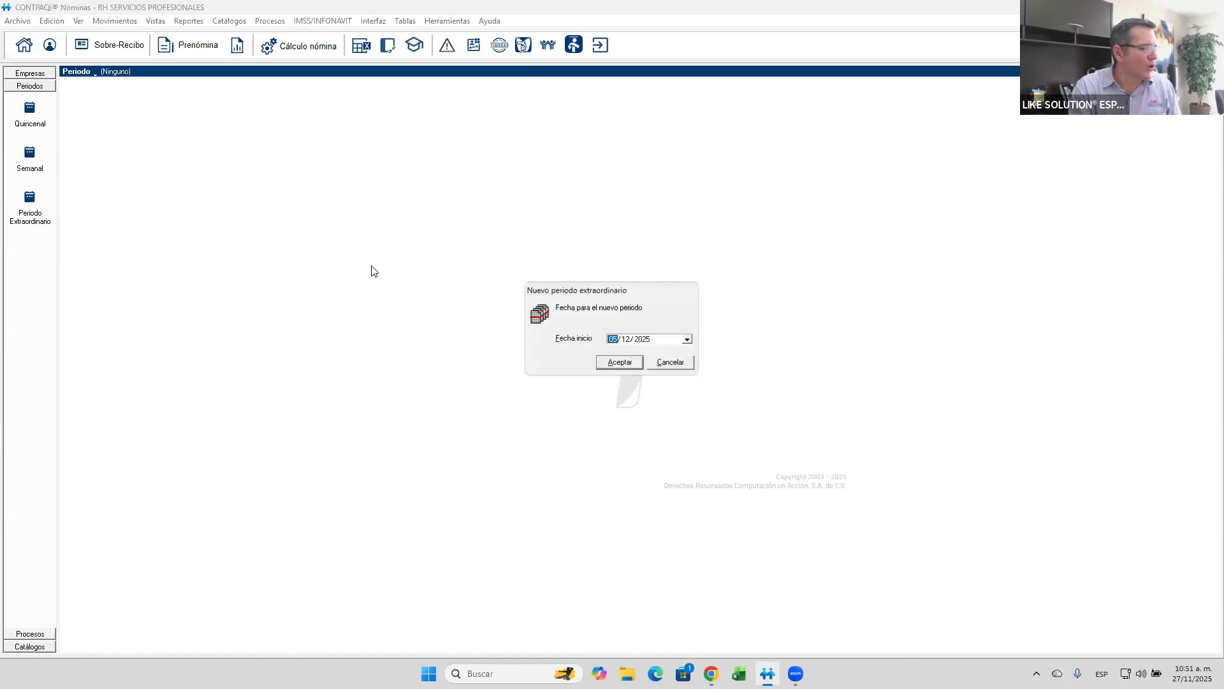
key("Right")
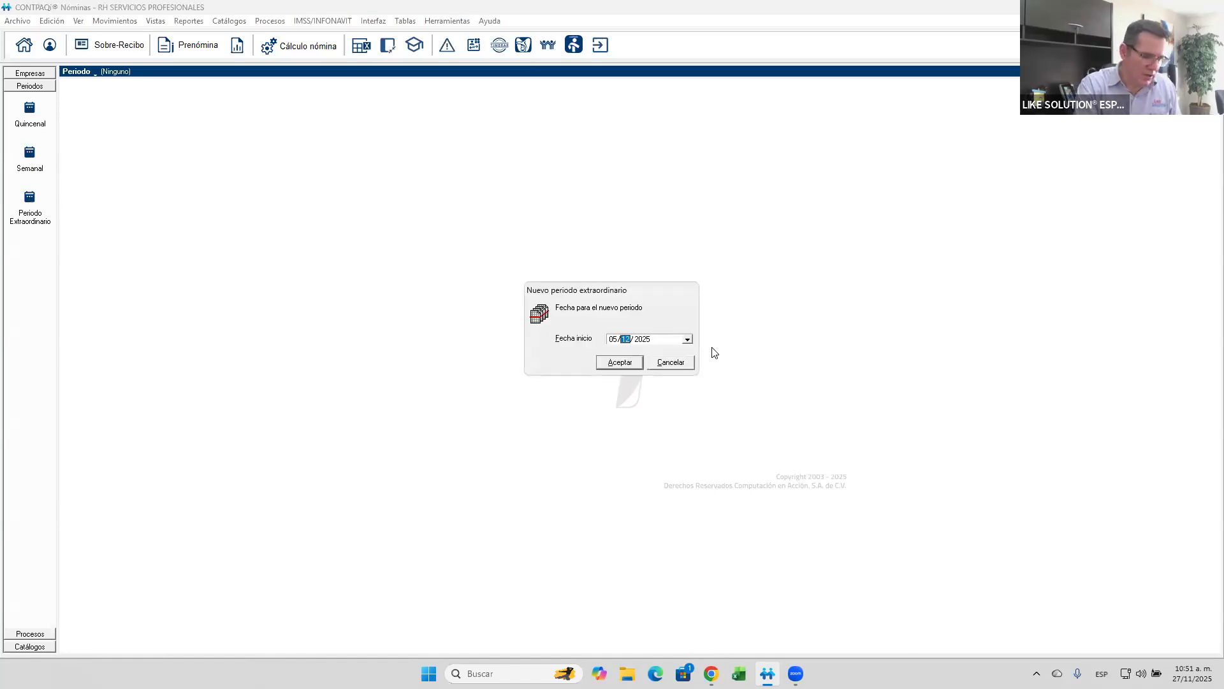
key("Right")
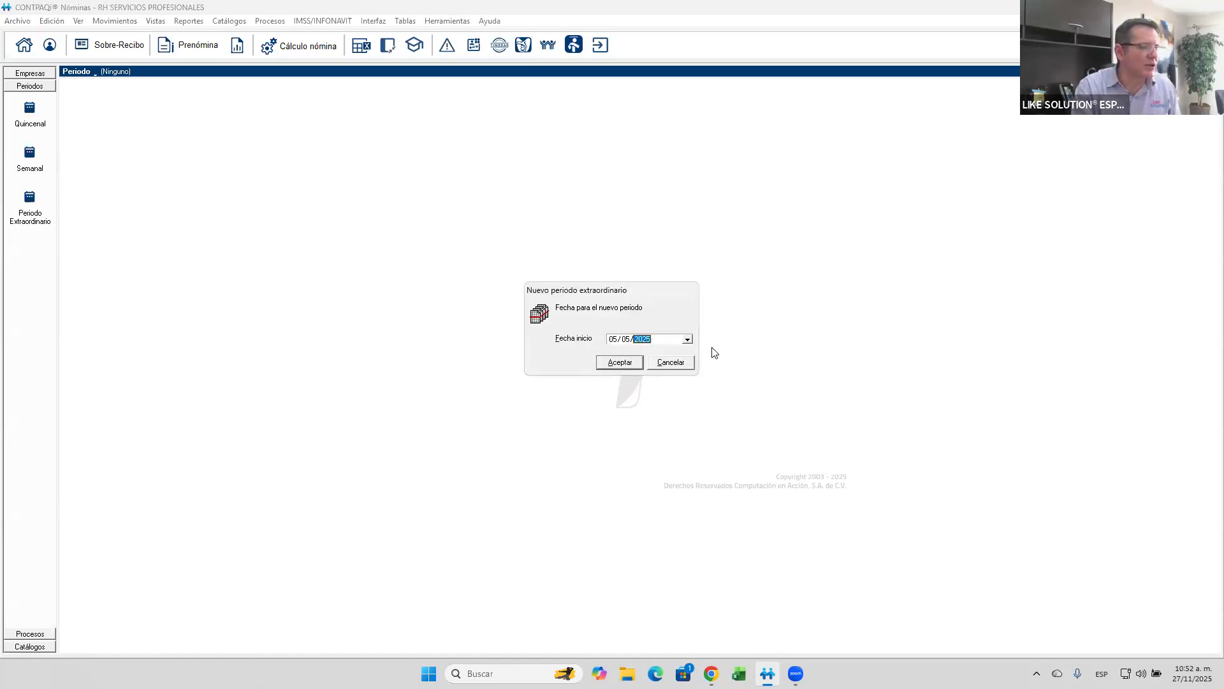
key("Return")
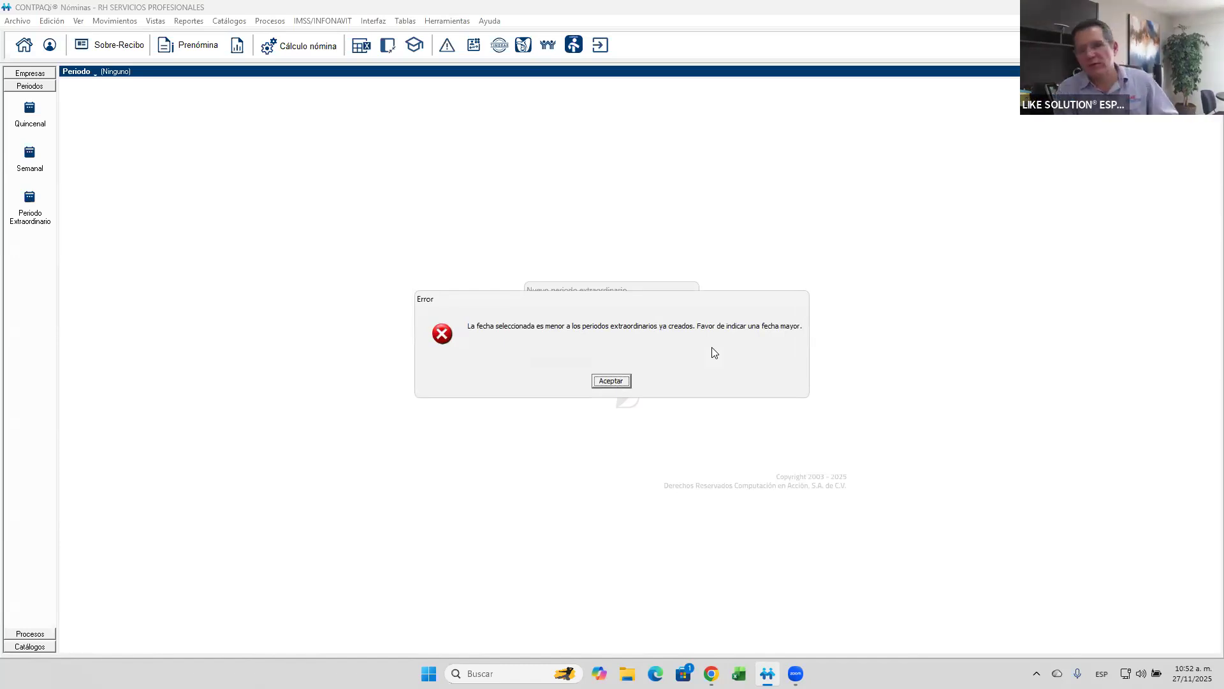
key("Return")
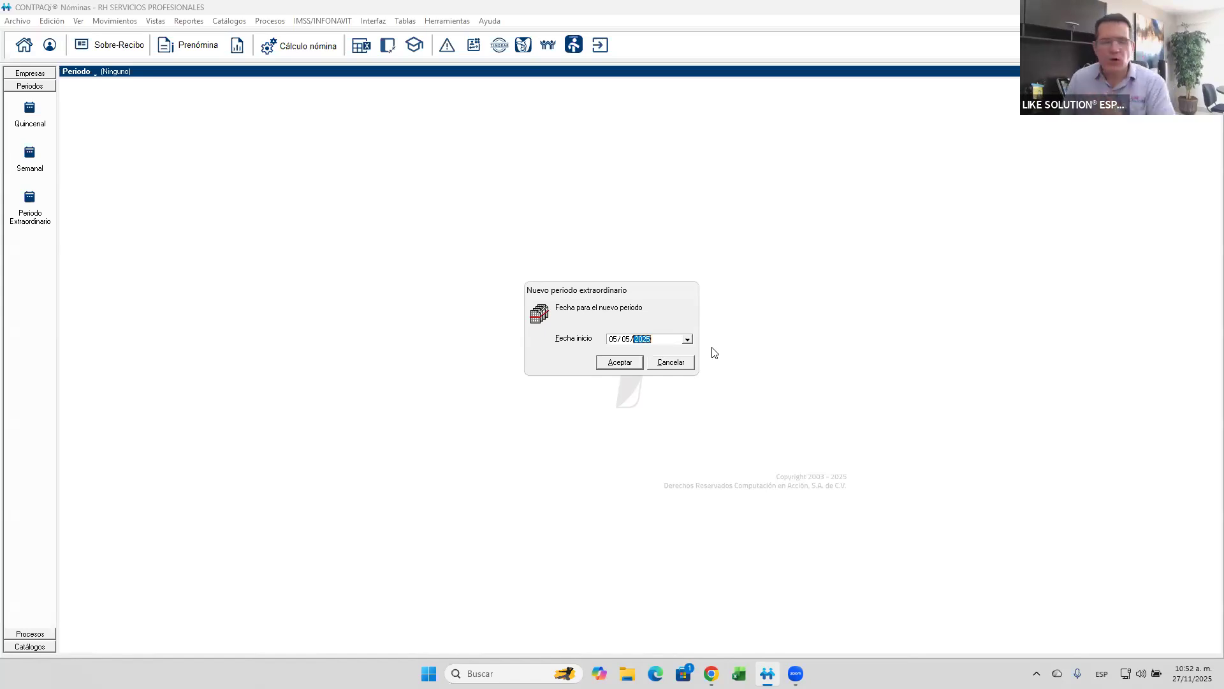
left_click(678, 363)
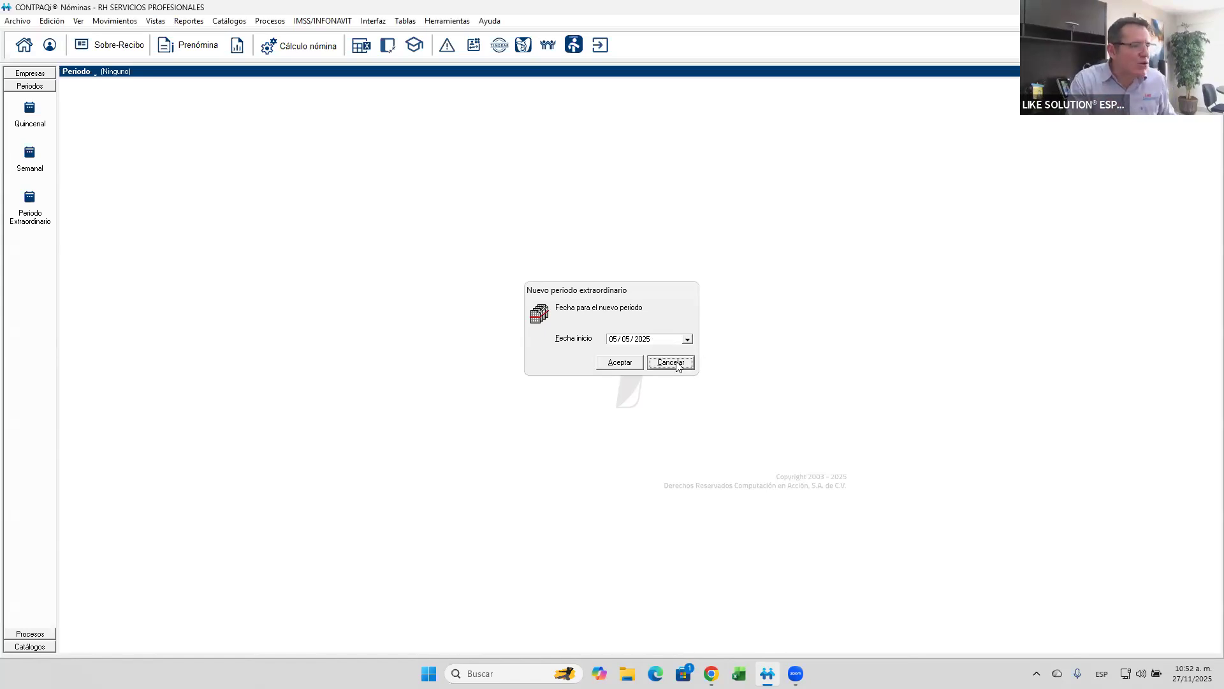
- Enter the extraordinary period dated 05/12/2025 and examine the 2025 extraordinary periods in the period list
left_click(30, 198)
left_click(637, 361)
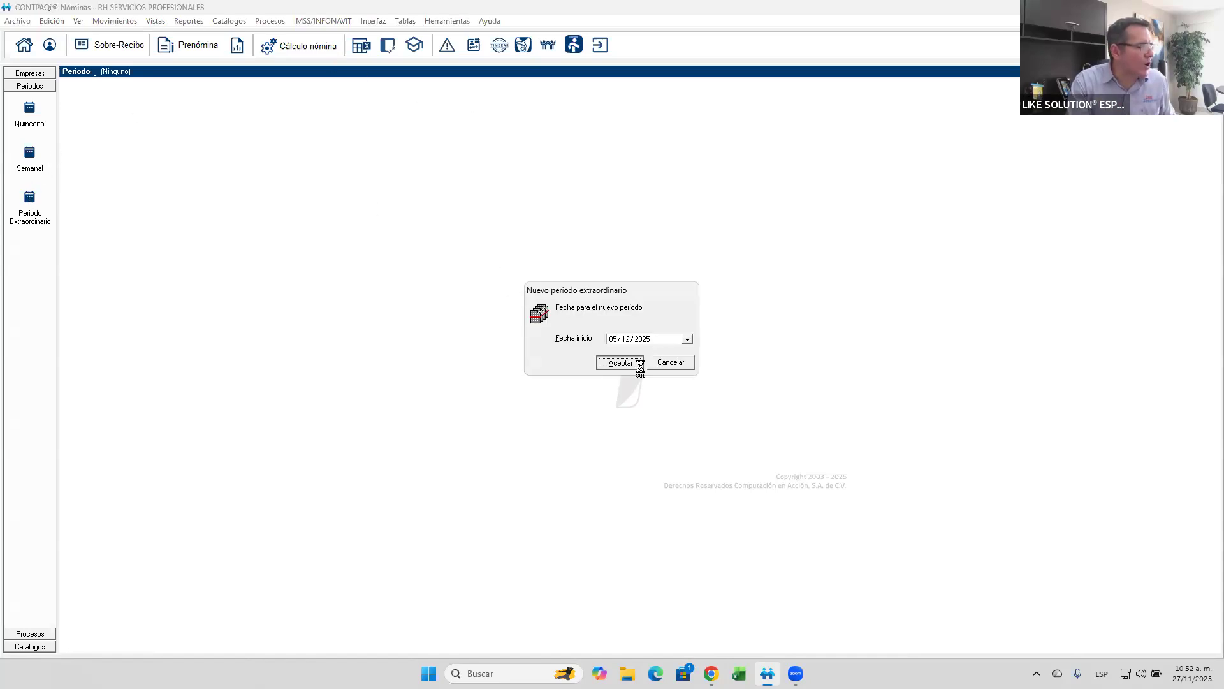
left_click(86, 73)
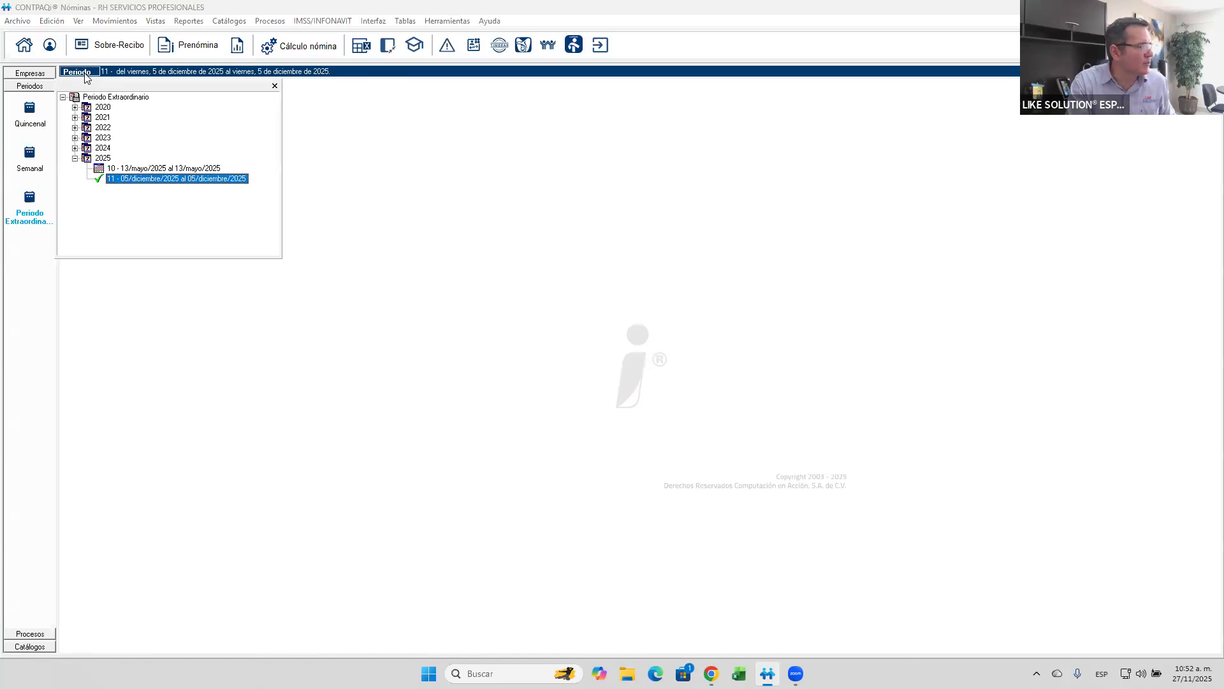
left_click(138, 169)
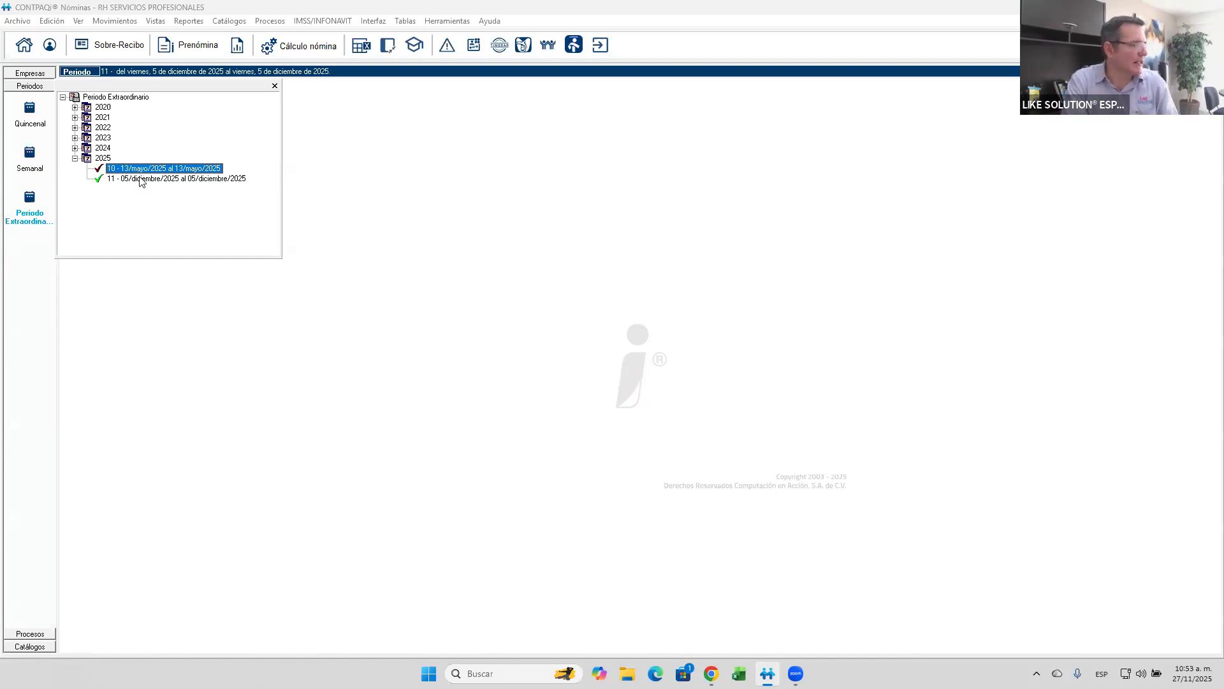
left_click(141, 180)
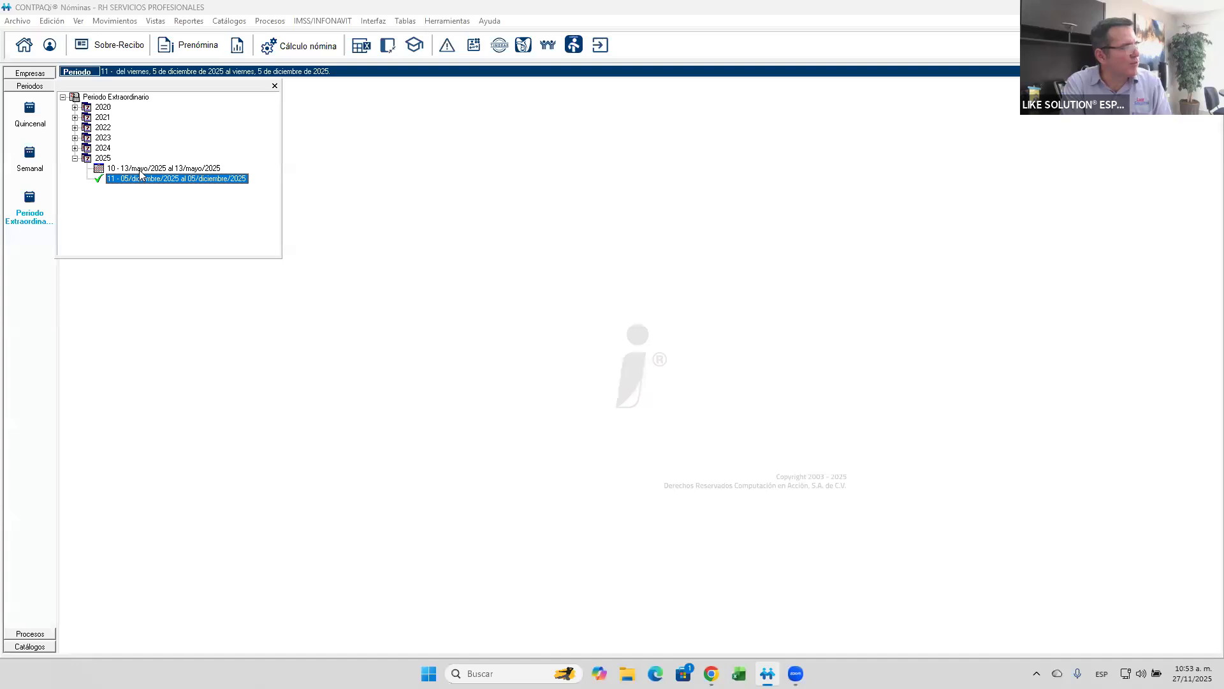
left_click(275, 86)
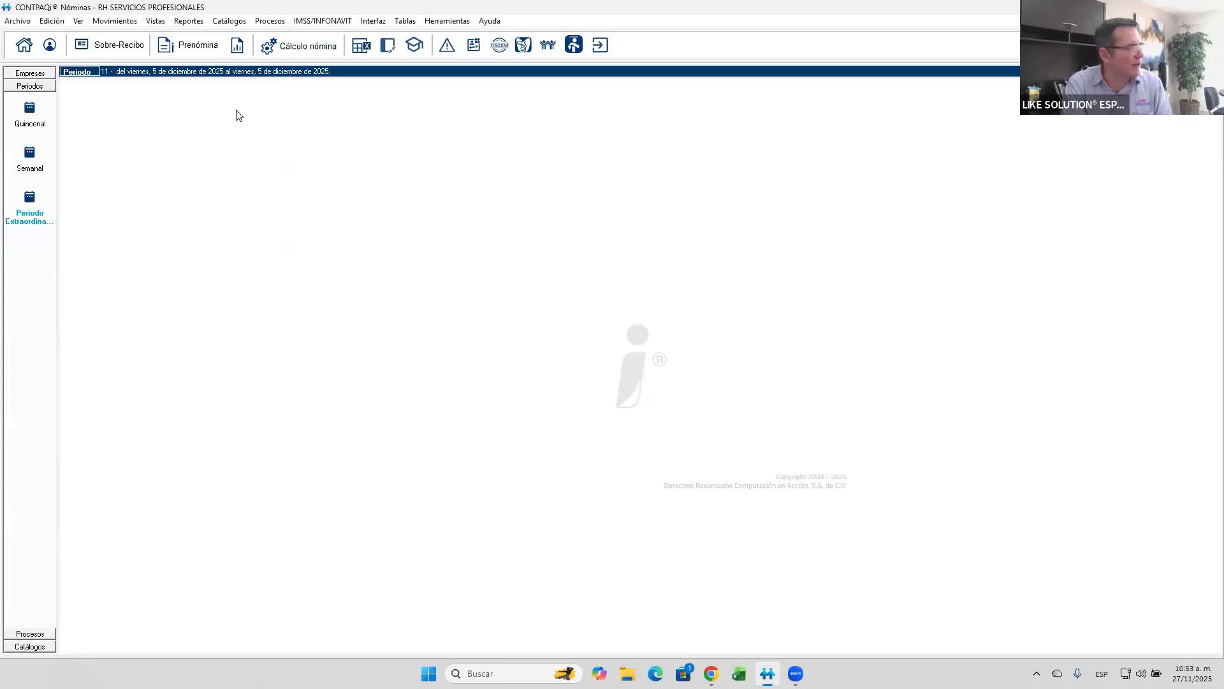
- Switch to Semanal and back to the extraordinary period, setting its start date to 06/06/2025
left_click(39, 167)
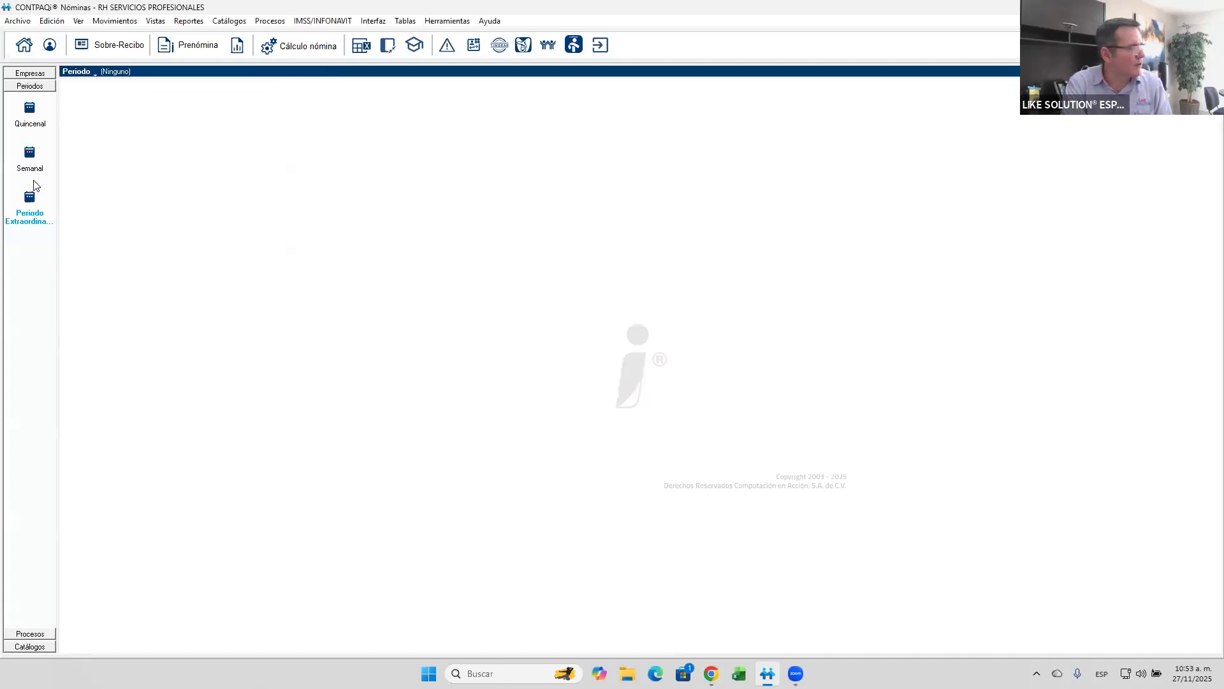
left_click(30, 201)
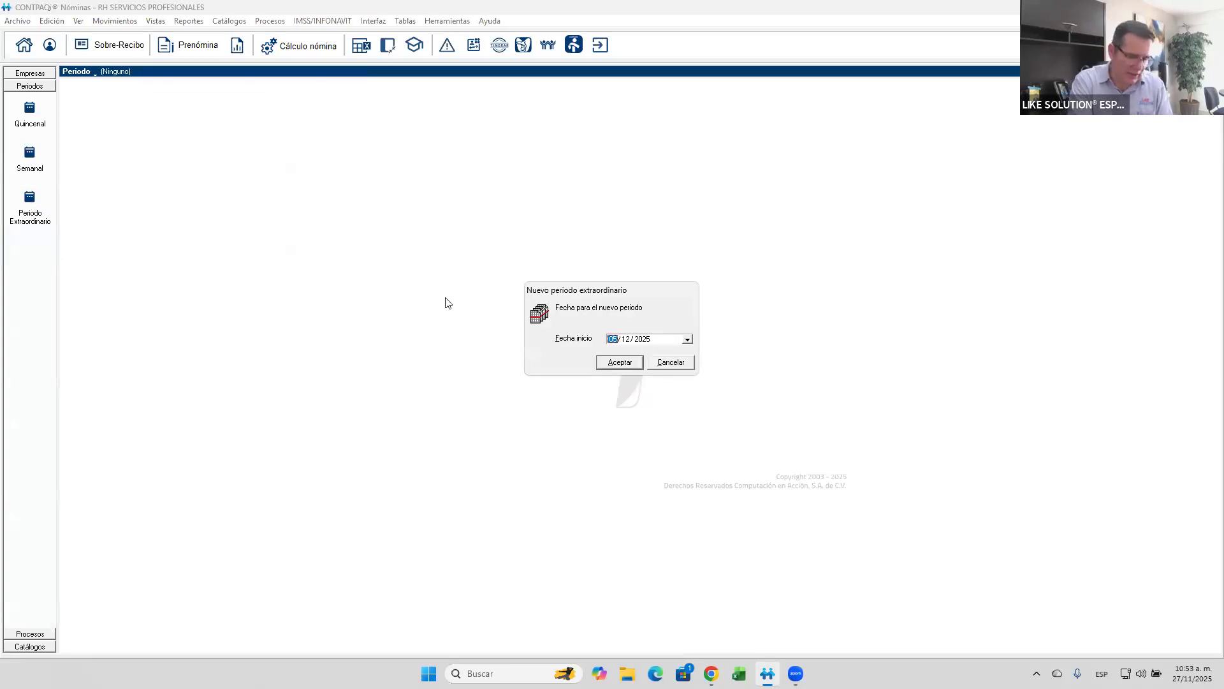
type("0606")
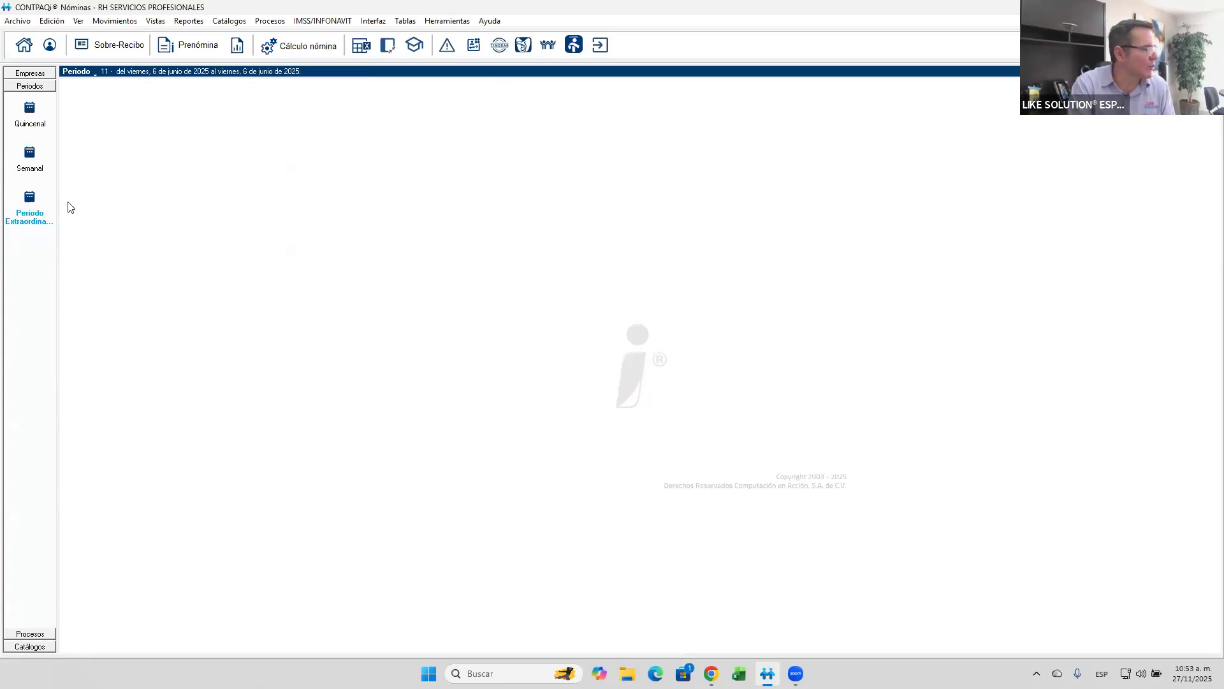
left_click(29, 152)
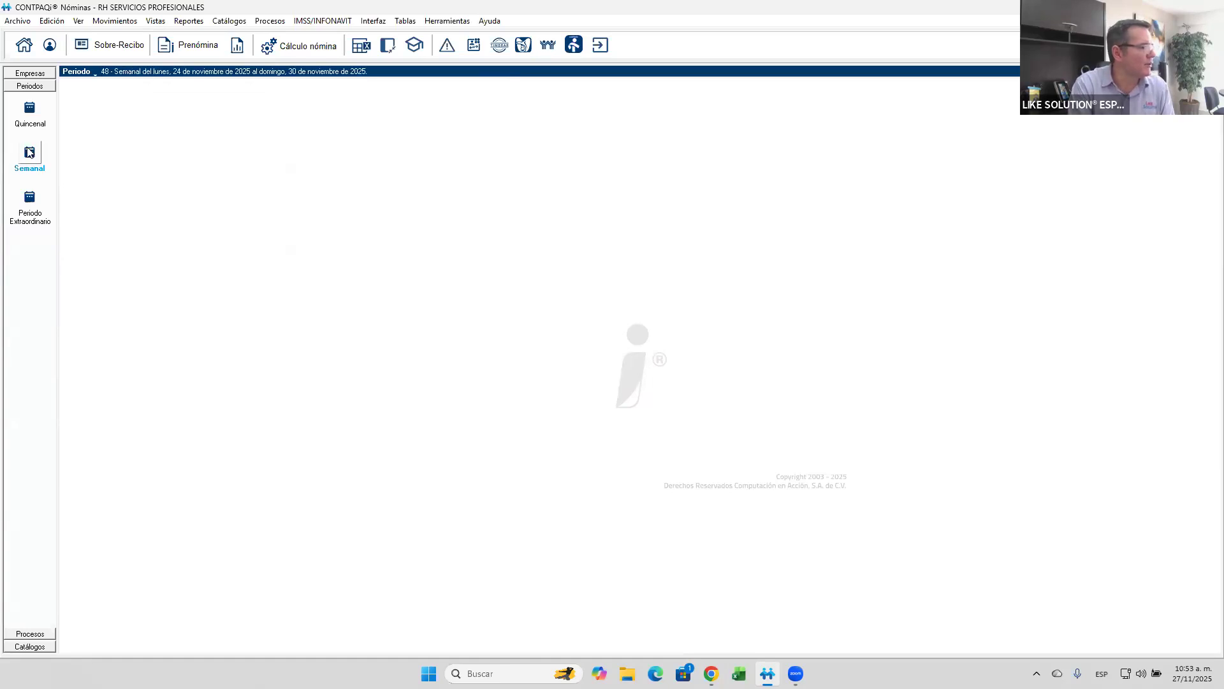
left_click(28, 203)
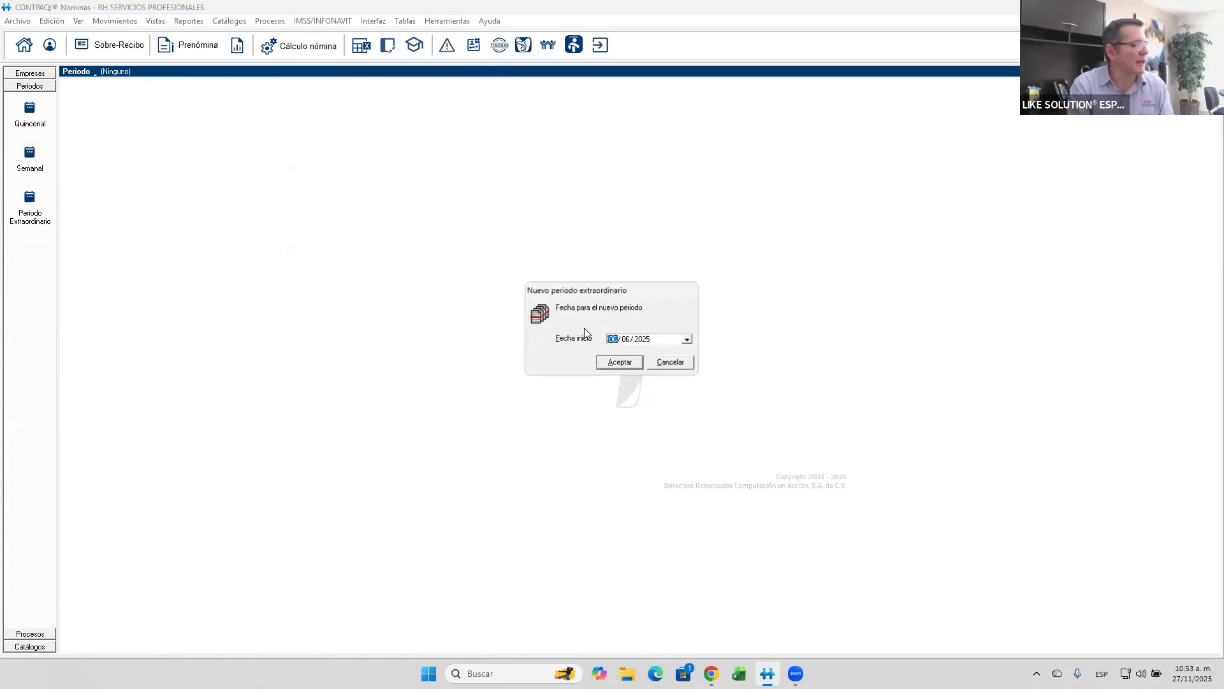
left_click(669, 362)
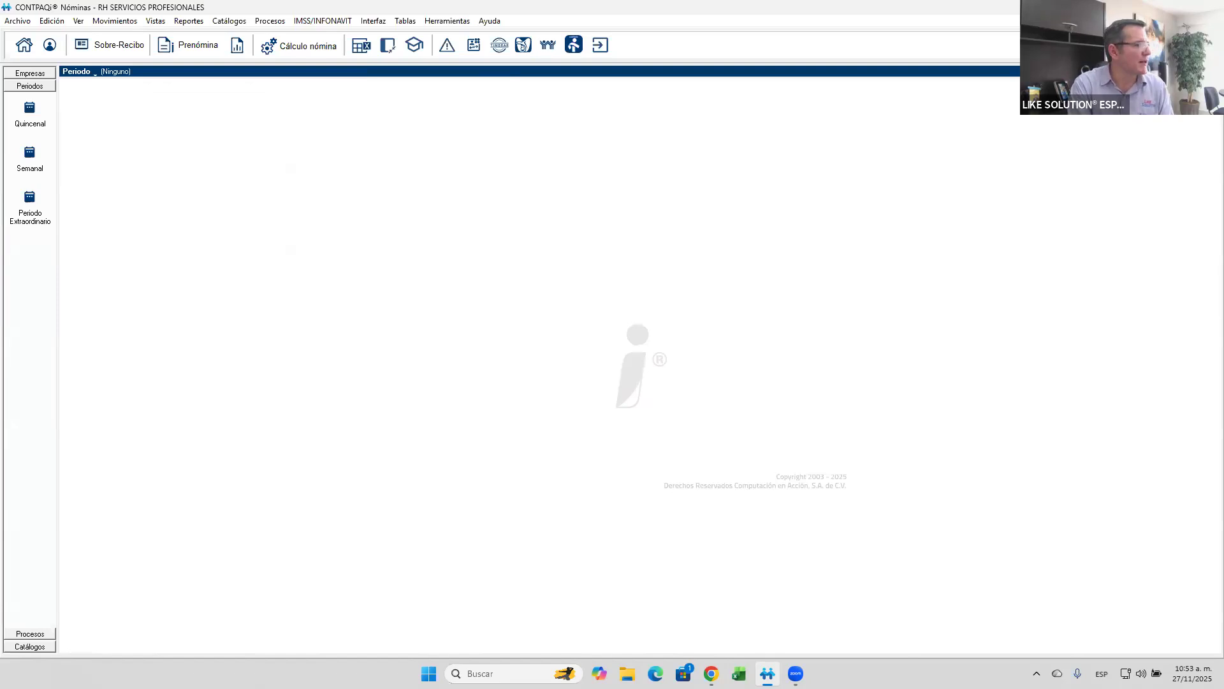
left_click(396, 54)
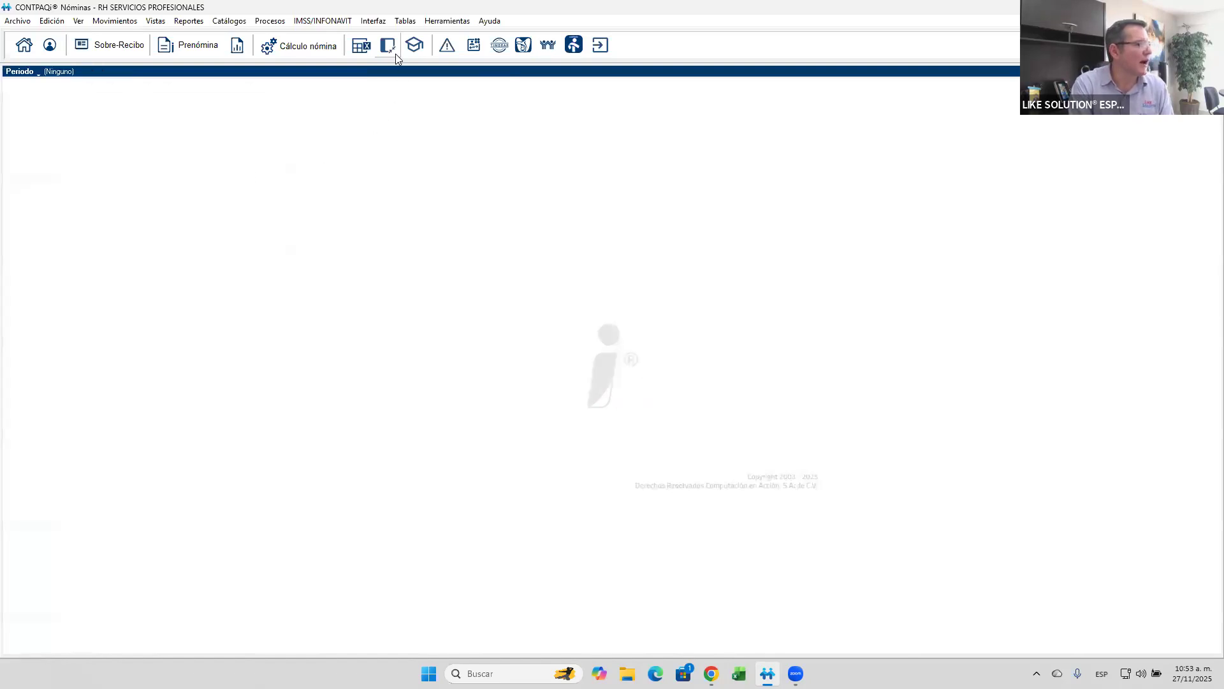
left_click(396, 53)
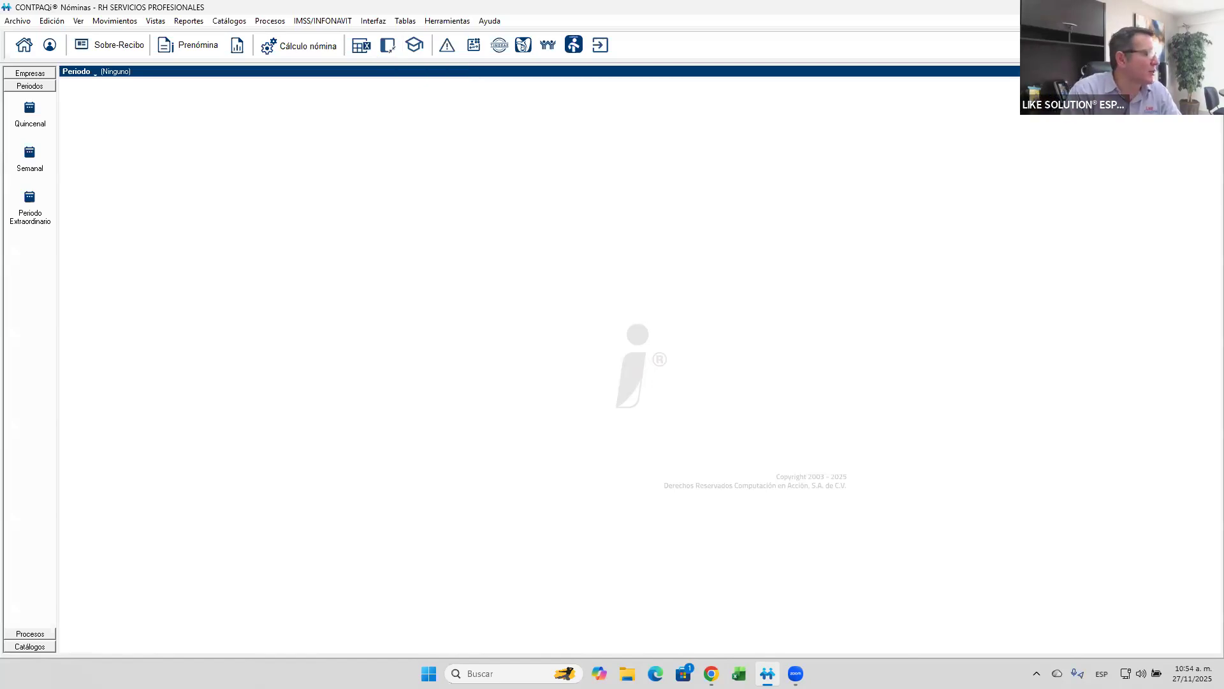
- Enter the extraordinary period dated 06/06/2025 and display its Prenómina
left_click(30, 207)
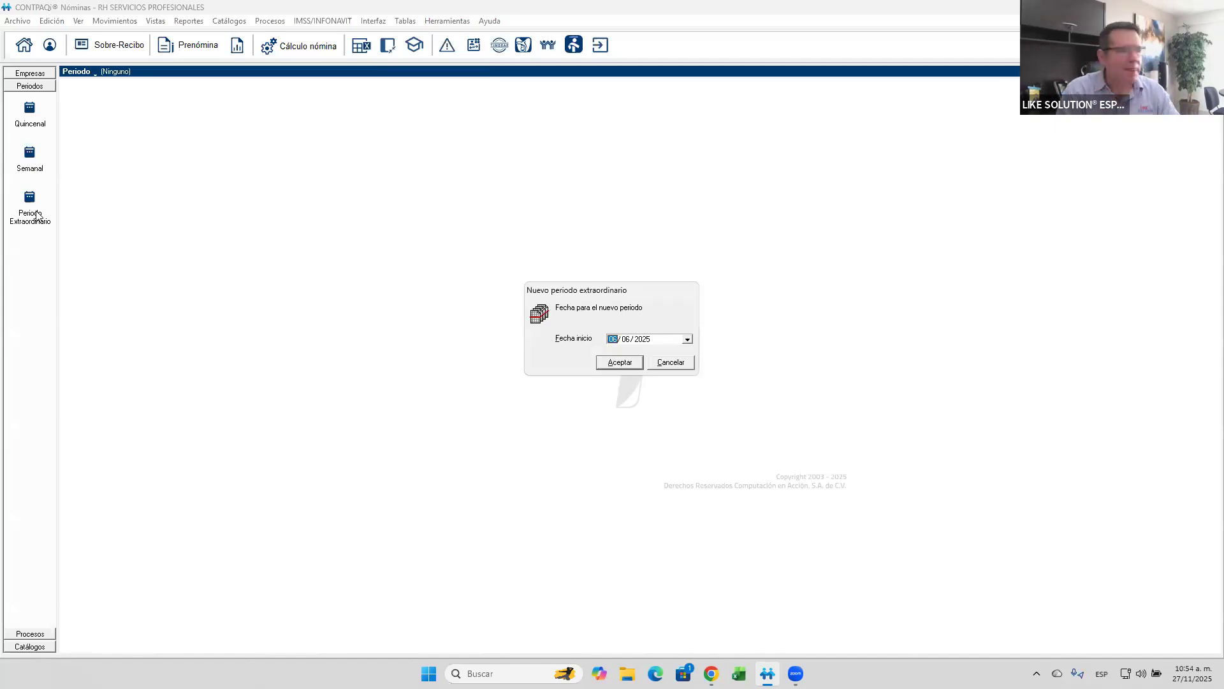
left_click(625, 362)
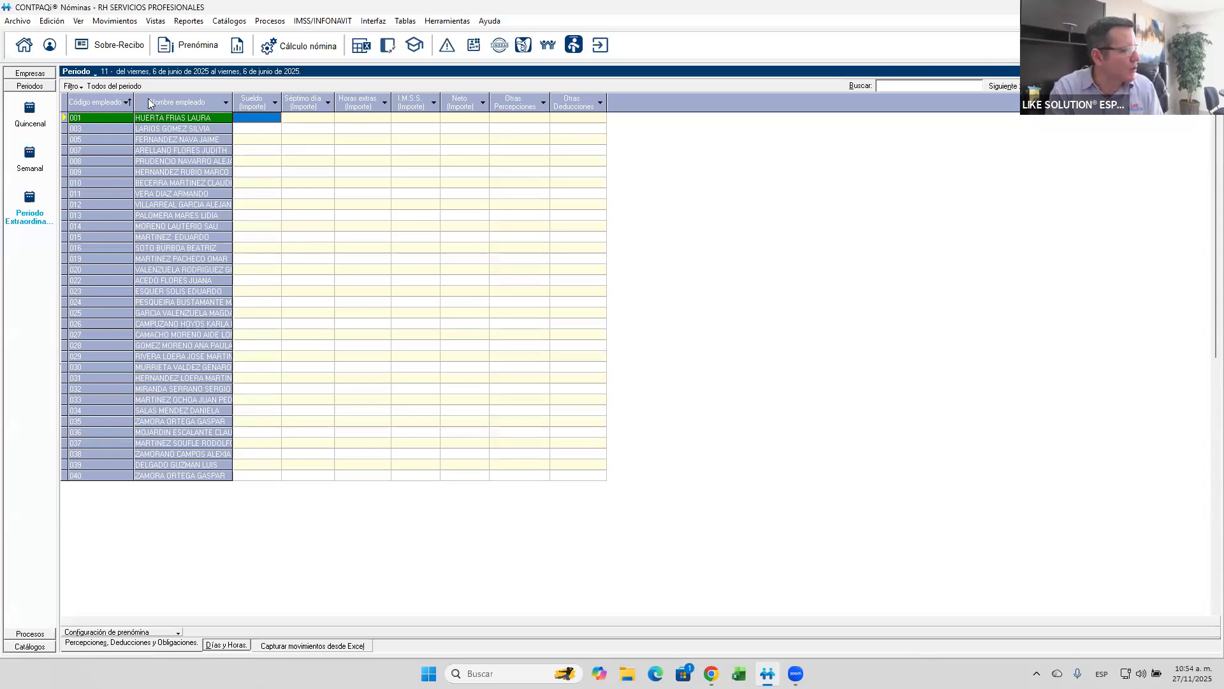
- Reopen the extraordinary period with the start date 30/11/2025 and display its Prenómina
left_click(31, 158)
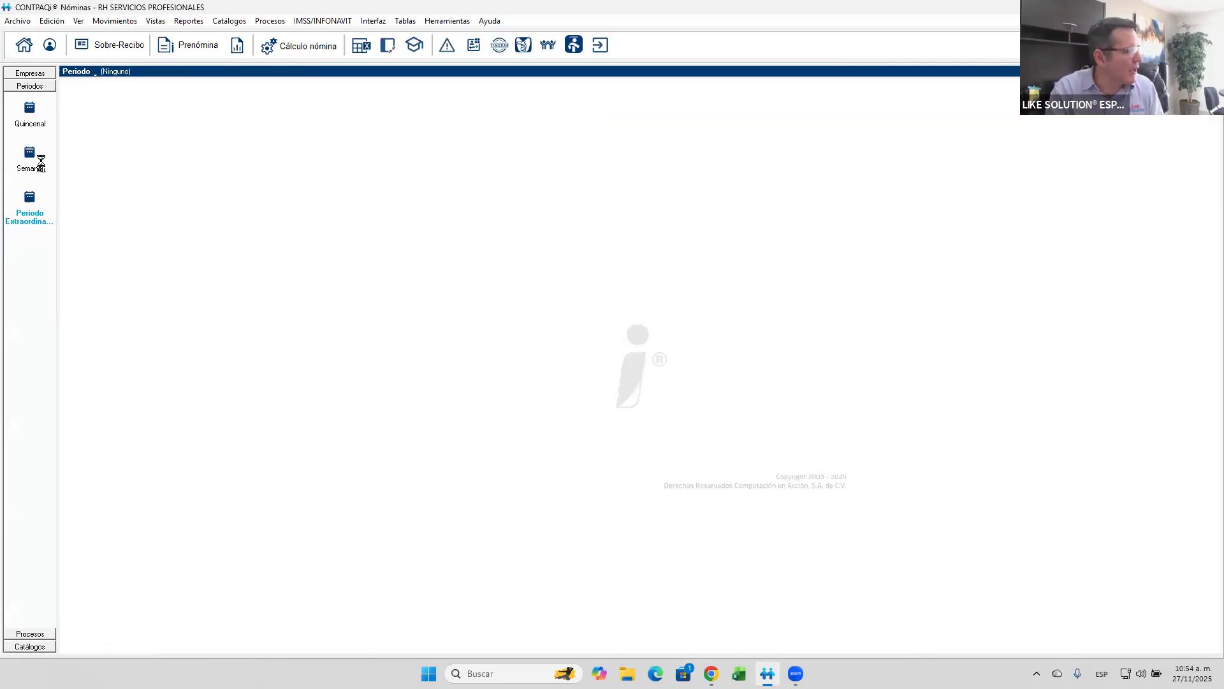
left_click(29, 196)
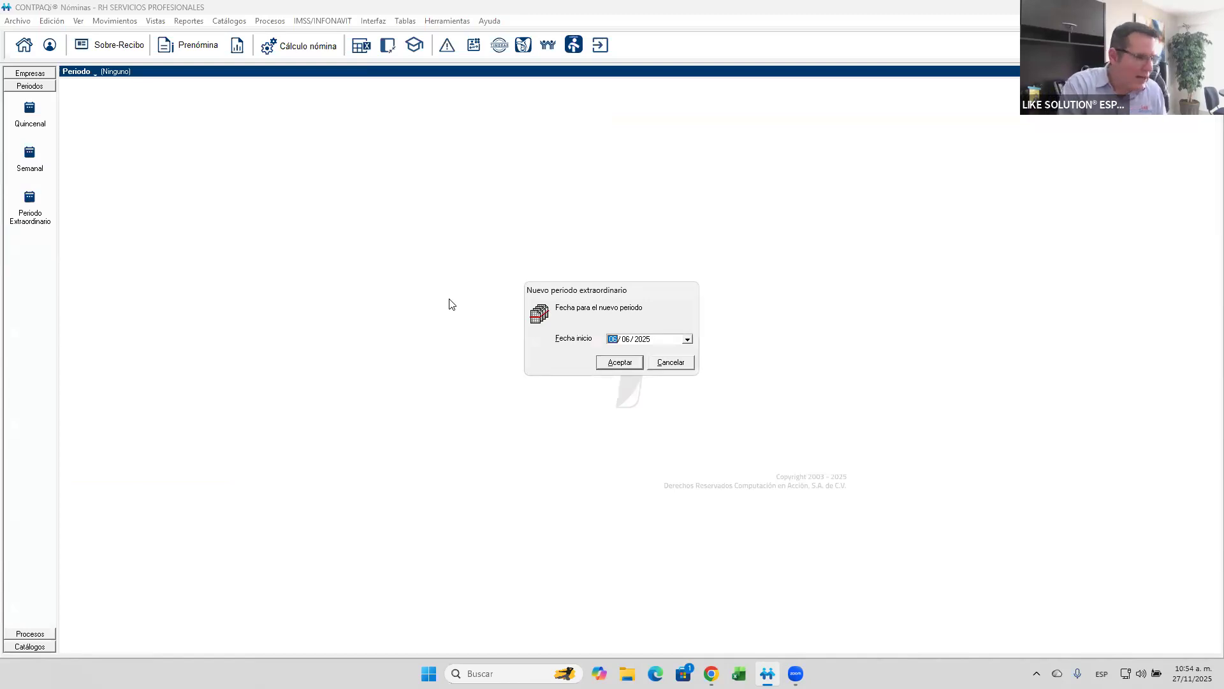
type("30")
type("11")
key("Return")
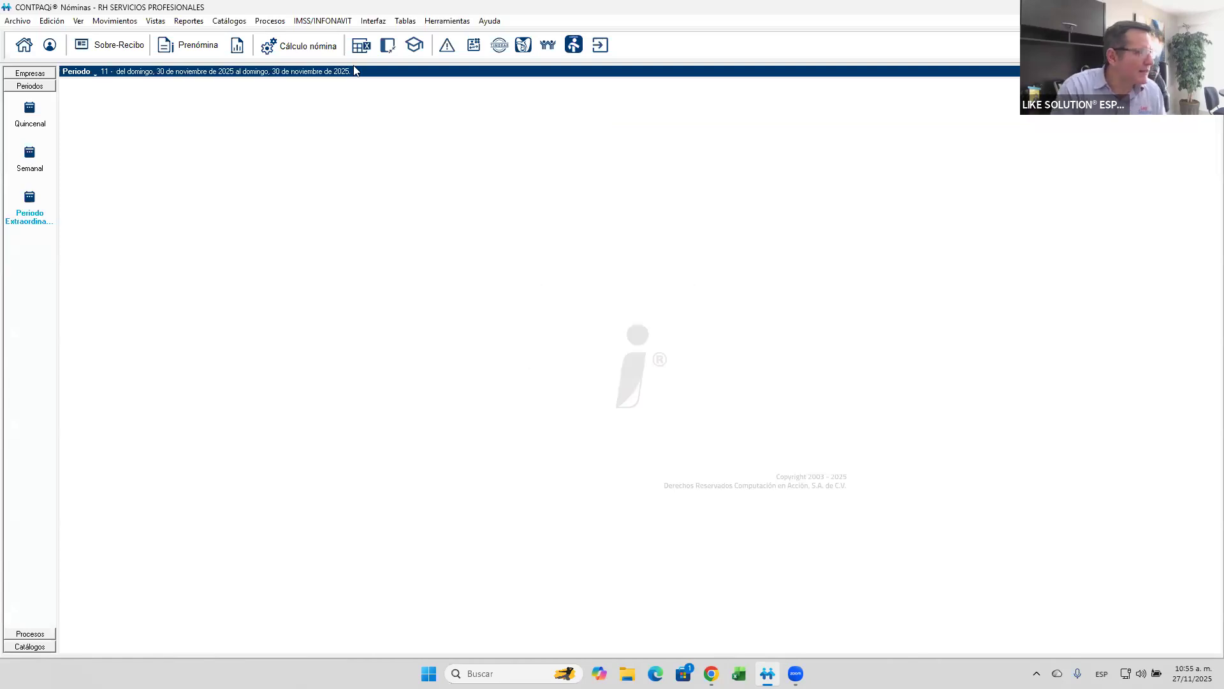
left_click(210, 54)
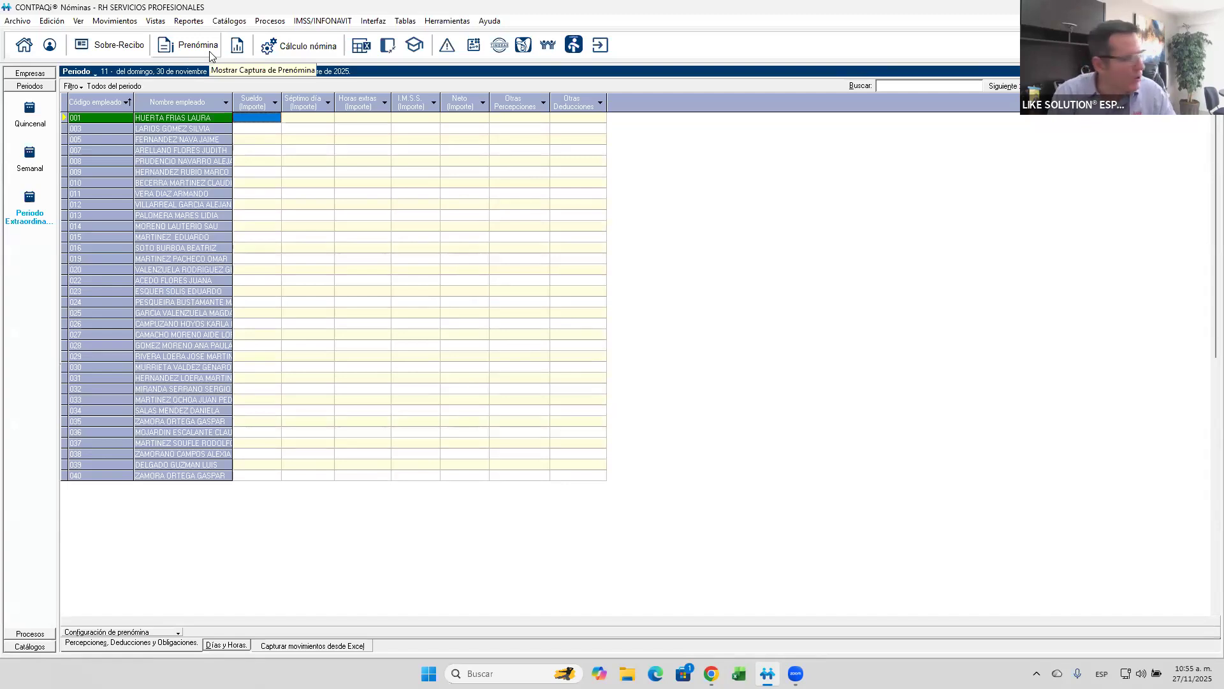
- Leave the current extraordinary period through Semanal and re-enter it with the start date 05/12/2025
left_click(39, 158)
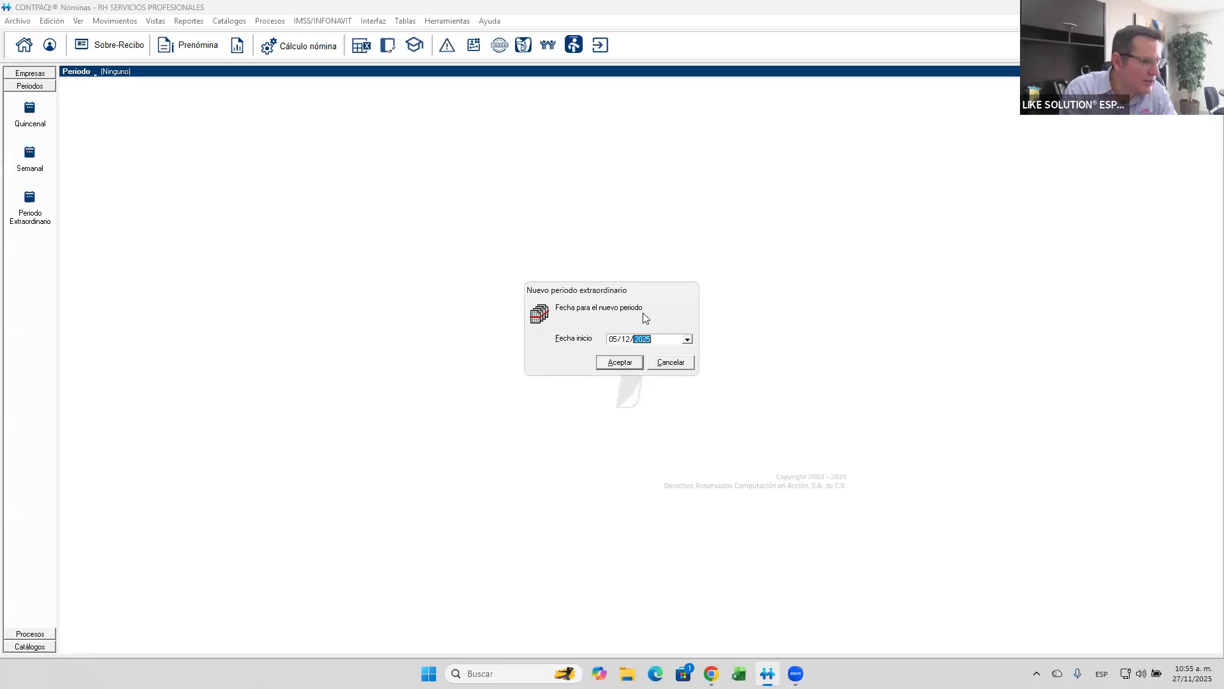
key("Return")
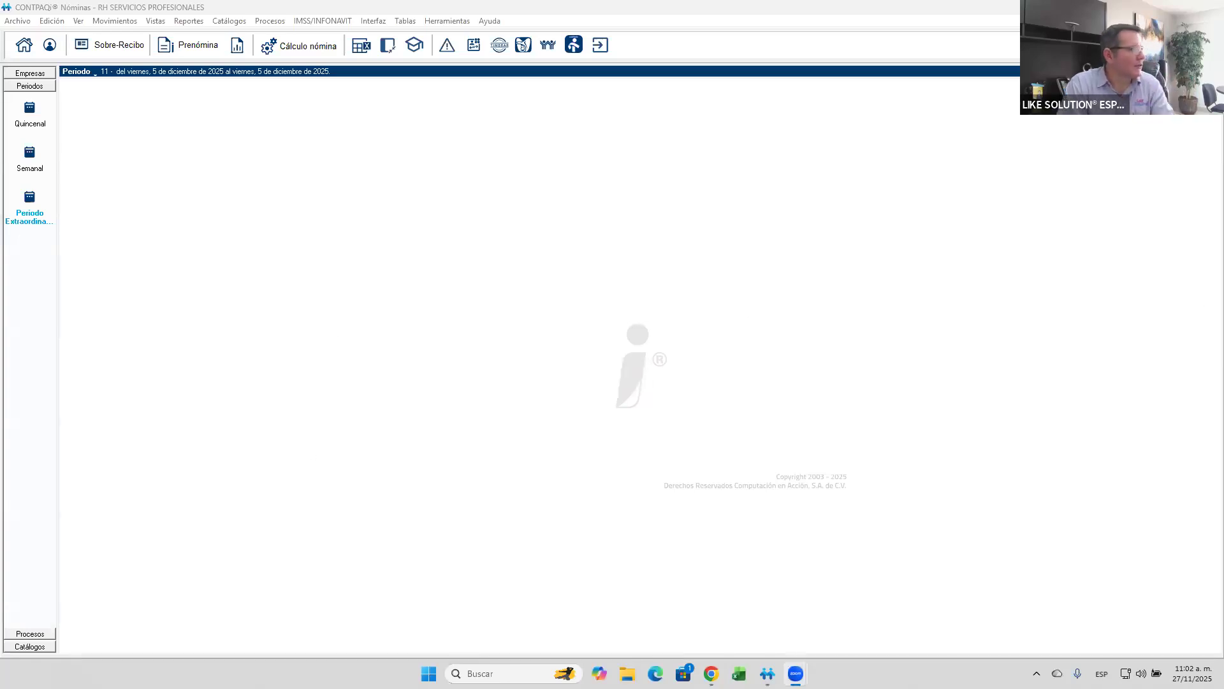
- Display the extraordinary period's Prenómina and review the total amount and Gravado ISR formulas of the Aguinaldo concept in the concept catalogue
left_click(194, 46)
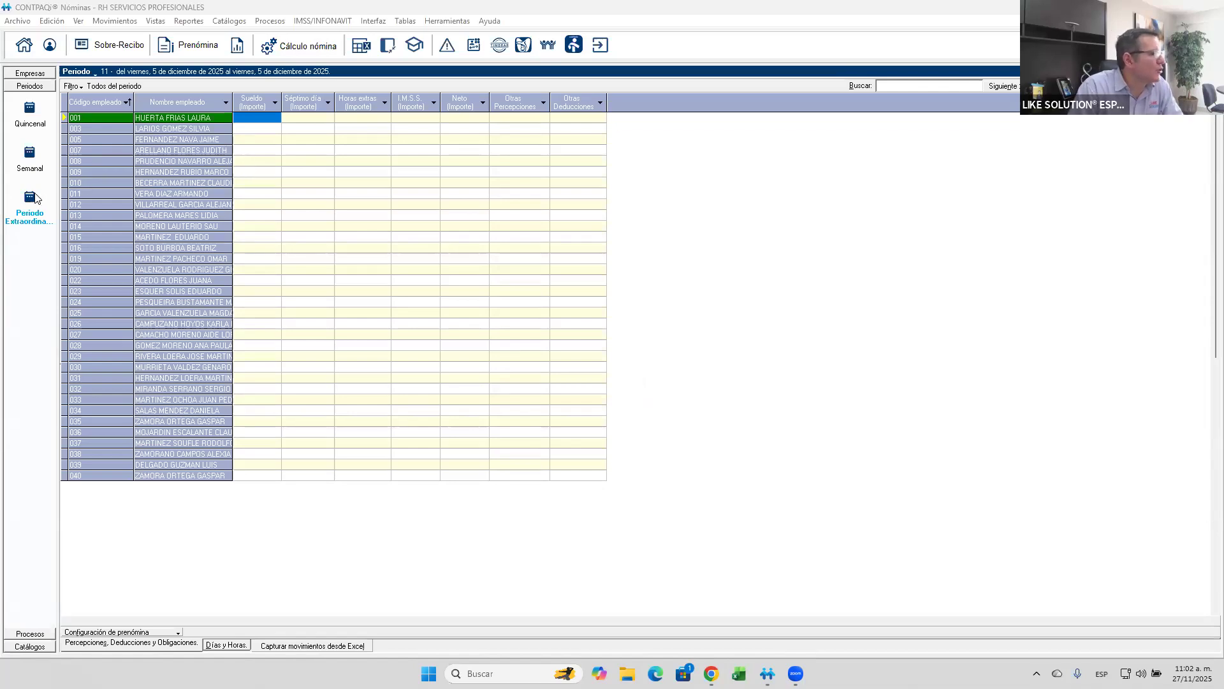
left_click(229, 21)
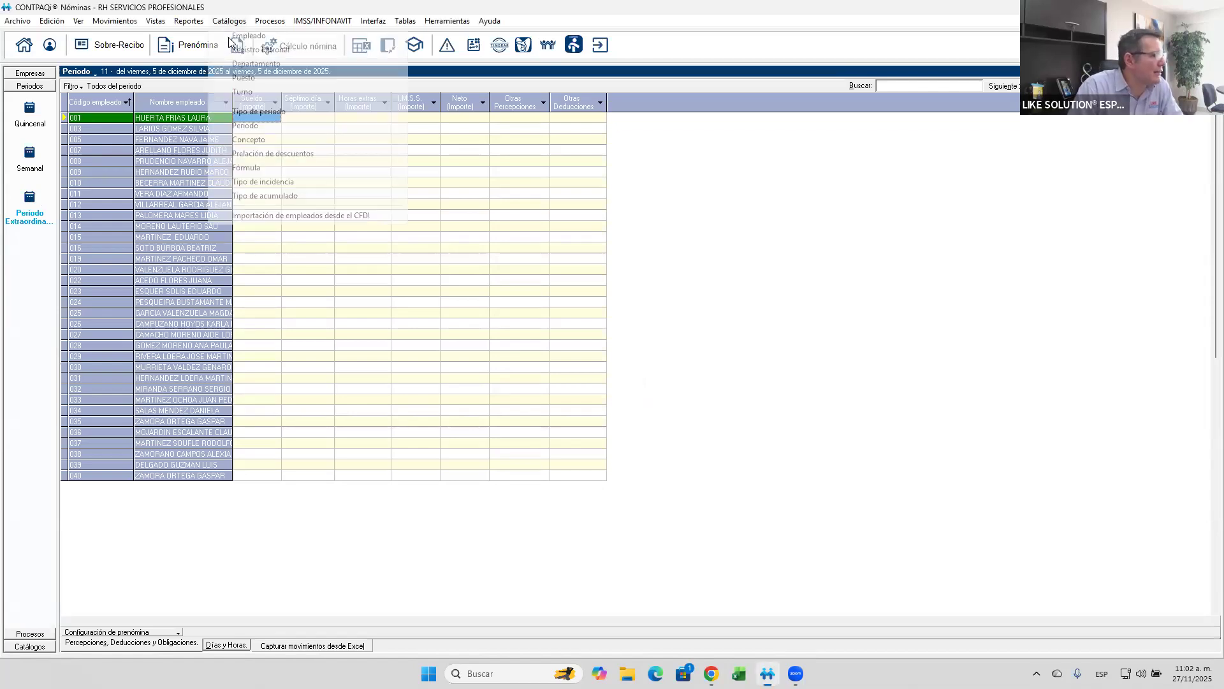
left_click(255, 140)
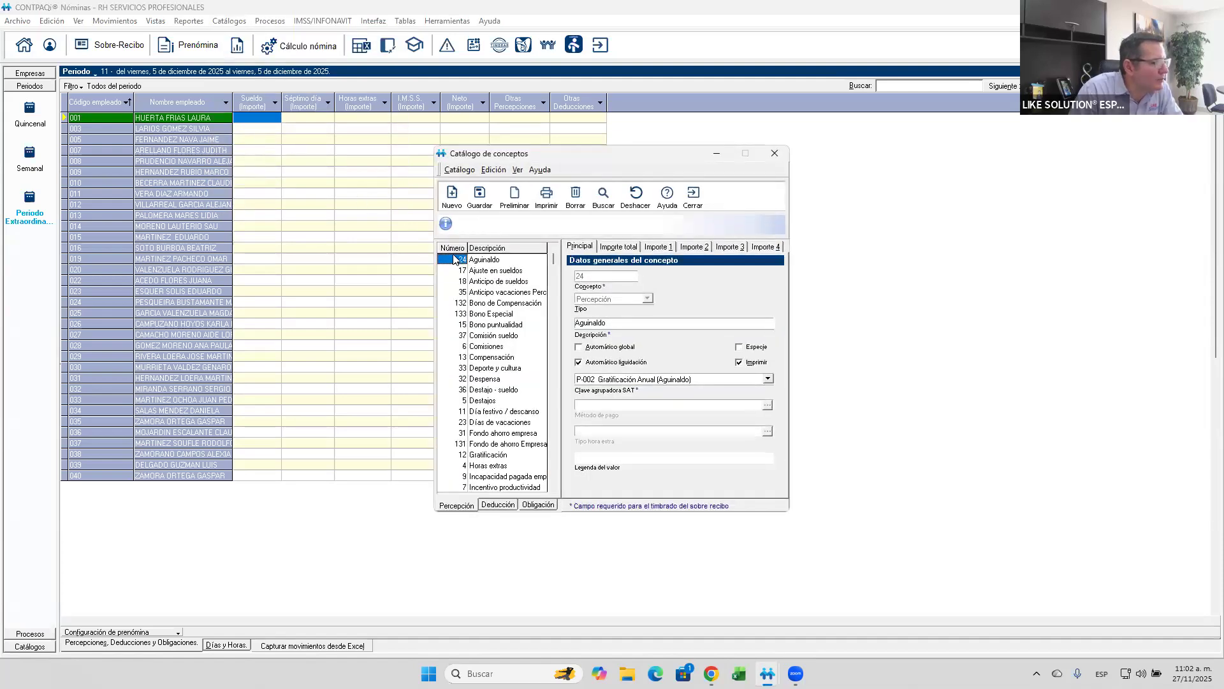
left_click(610, 247)
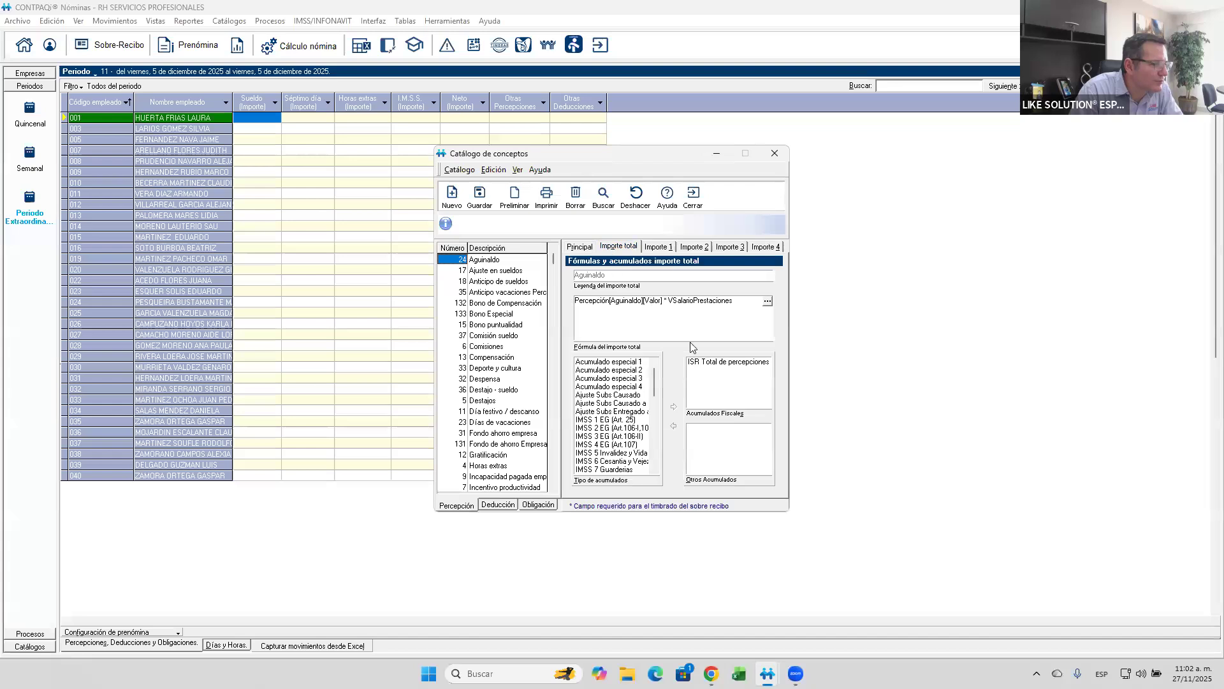
left_click(659, 247)
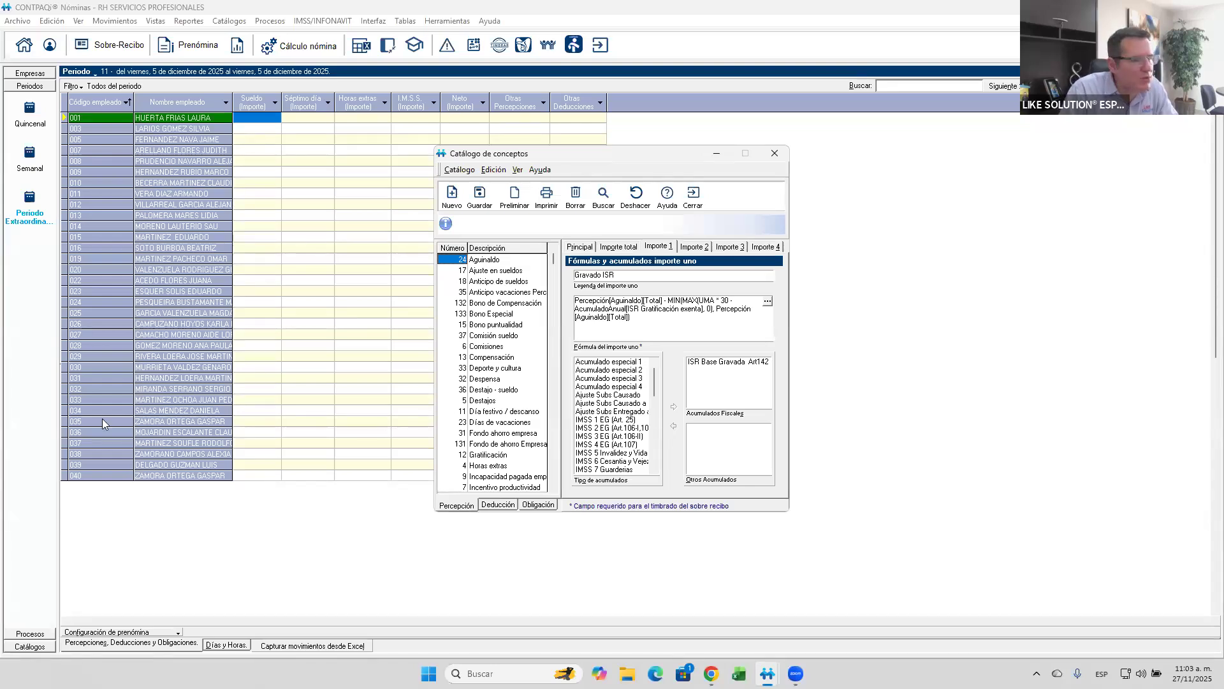
left_click(702, 372)
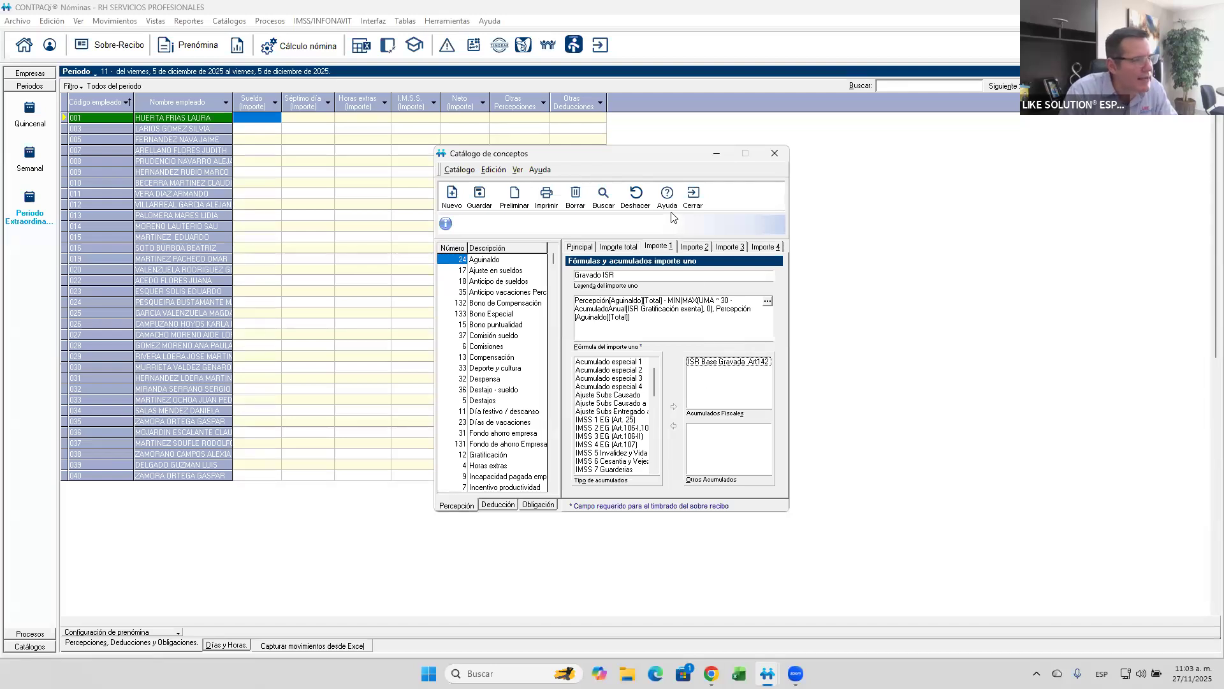
left_click(694, 197)
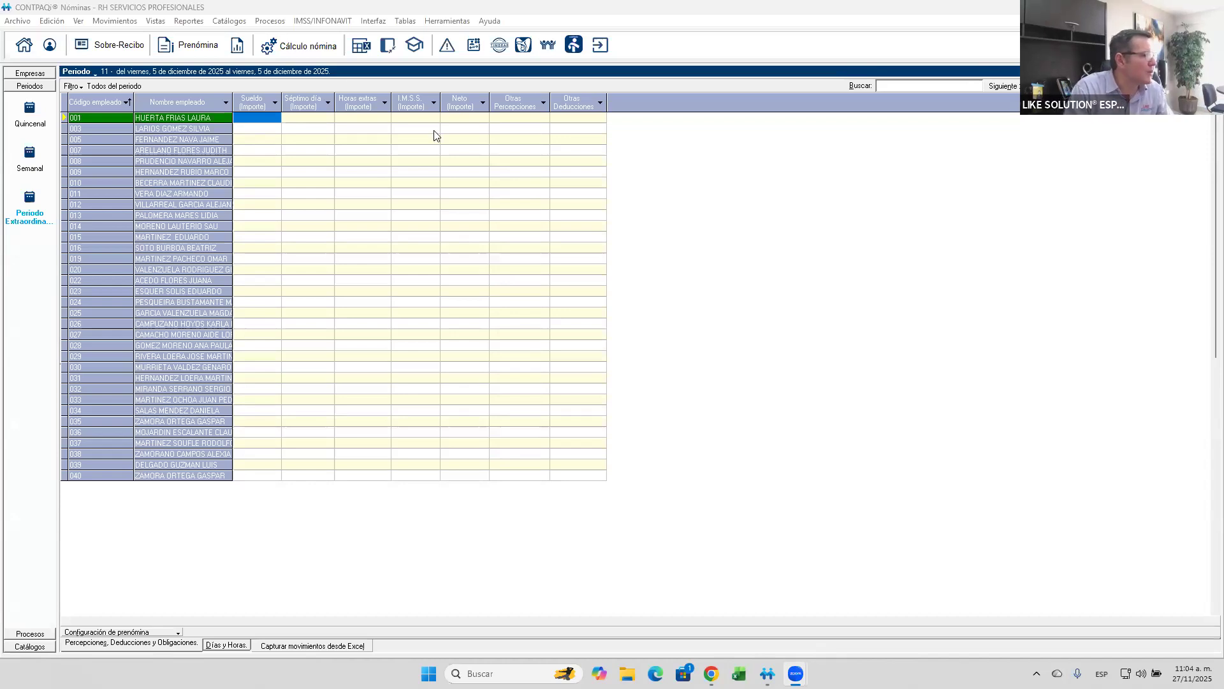
- Open the first listed employee's Sobre-recibo and enter perception 12 Gratificación with an amount of $5,000.00
right_click(218, 118)
left_click(259, 150)
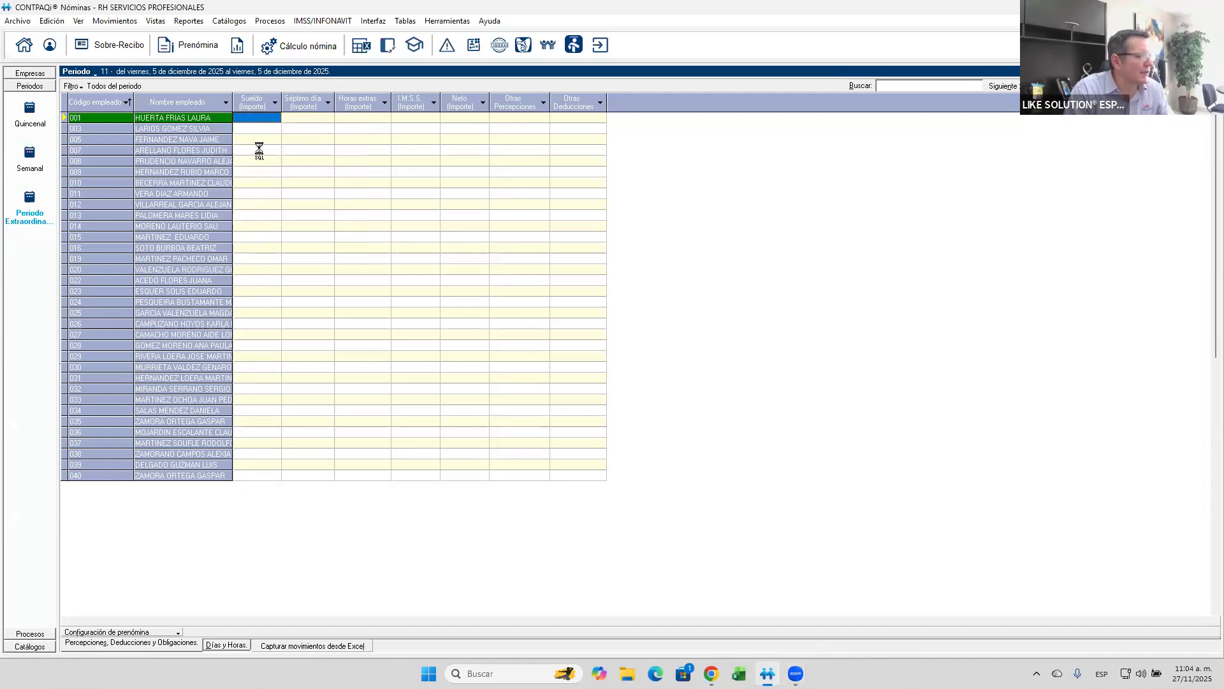
type("12")
key("Return")
type("5,000")
key("Return")
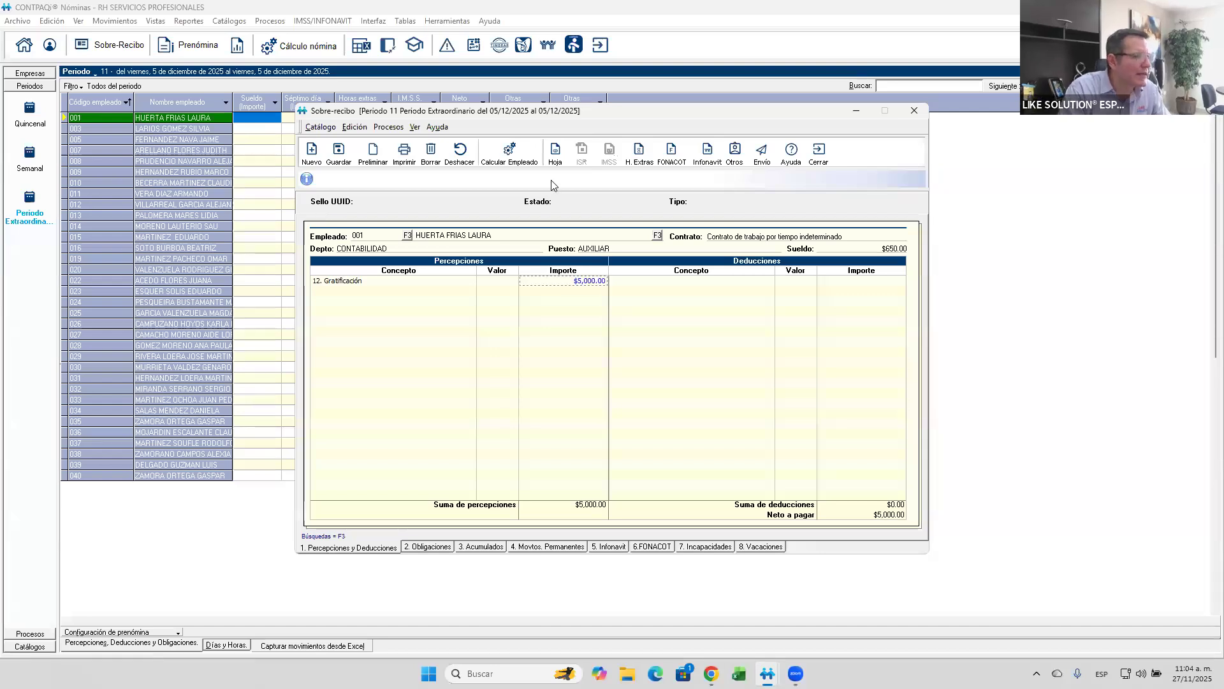
- Start the employee's calculation, remove the first concept from the extraordinary period's list and insert Percepción 12 Gratificación
left_click(522, 152)
left_click(532, 253)
left_click(755, 265)
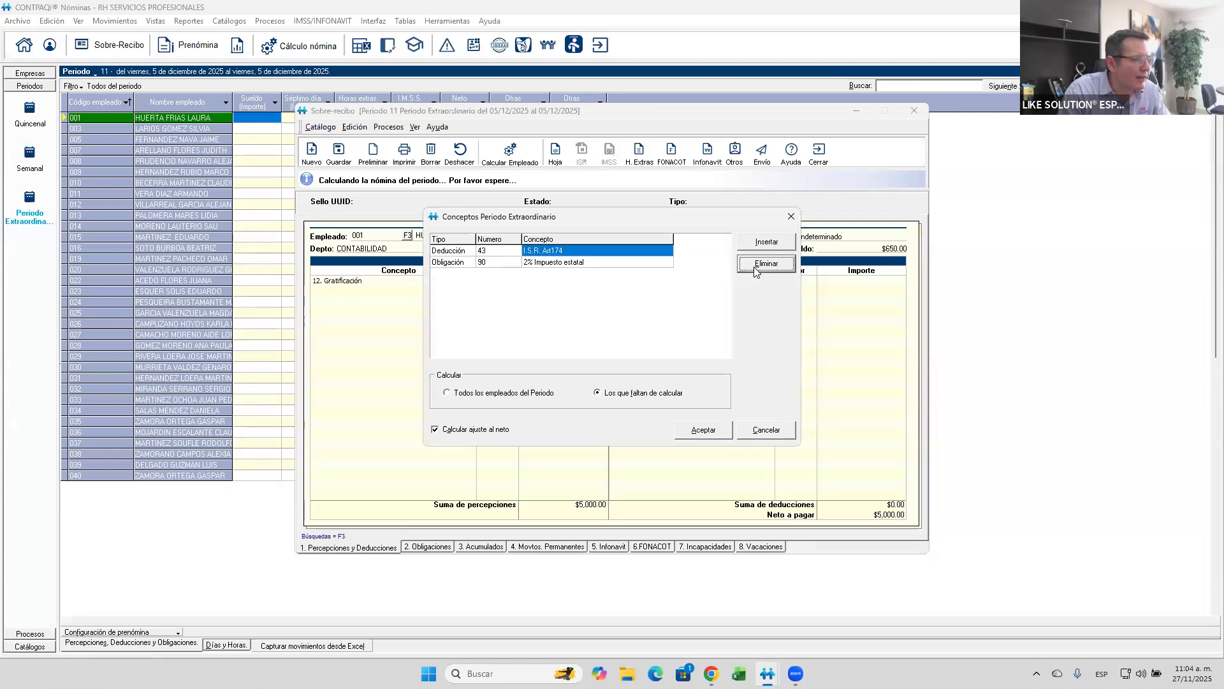
left_click(760, 242)
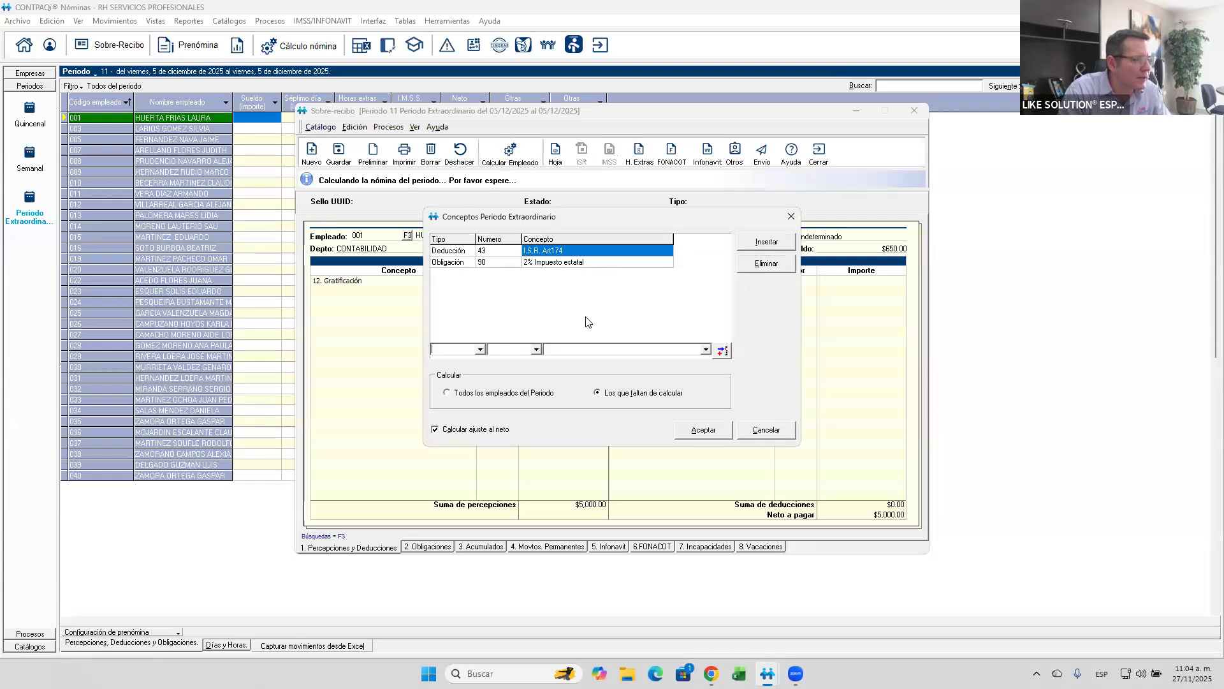
left_click(479, 350)
left_click(450, 360)
left_click(493, 349)
type("2")
key("Return")
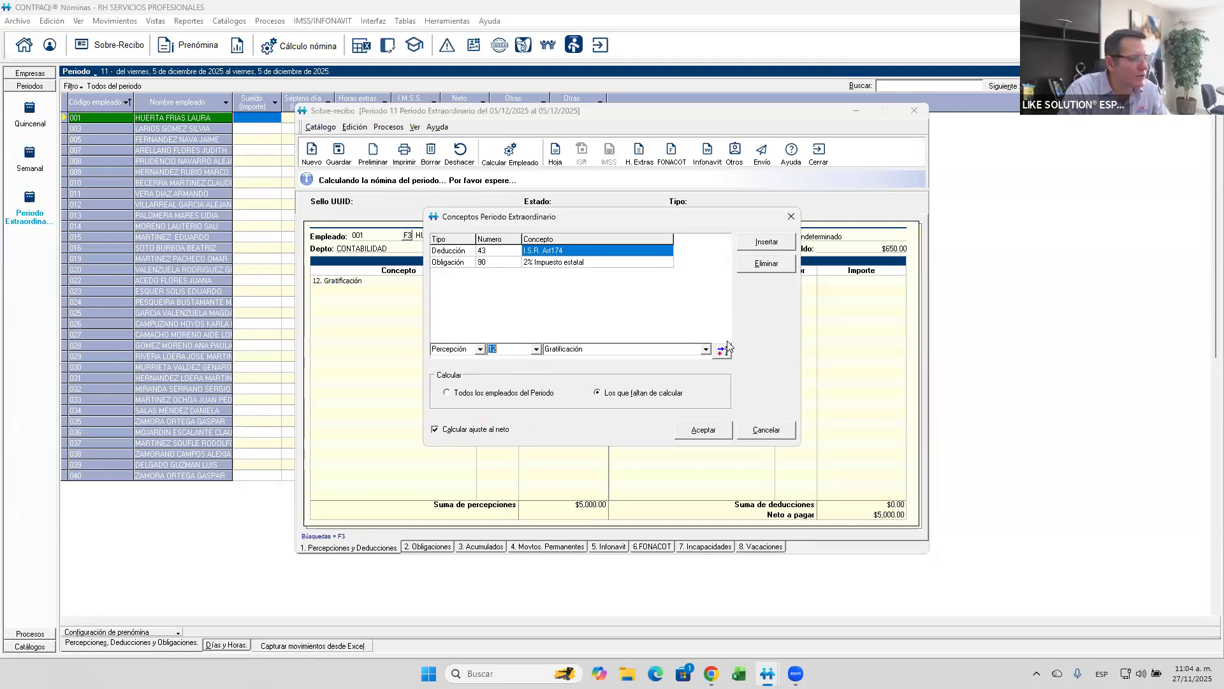
left_click(728, 351)
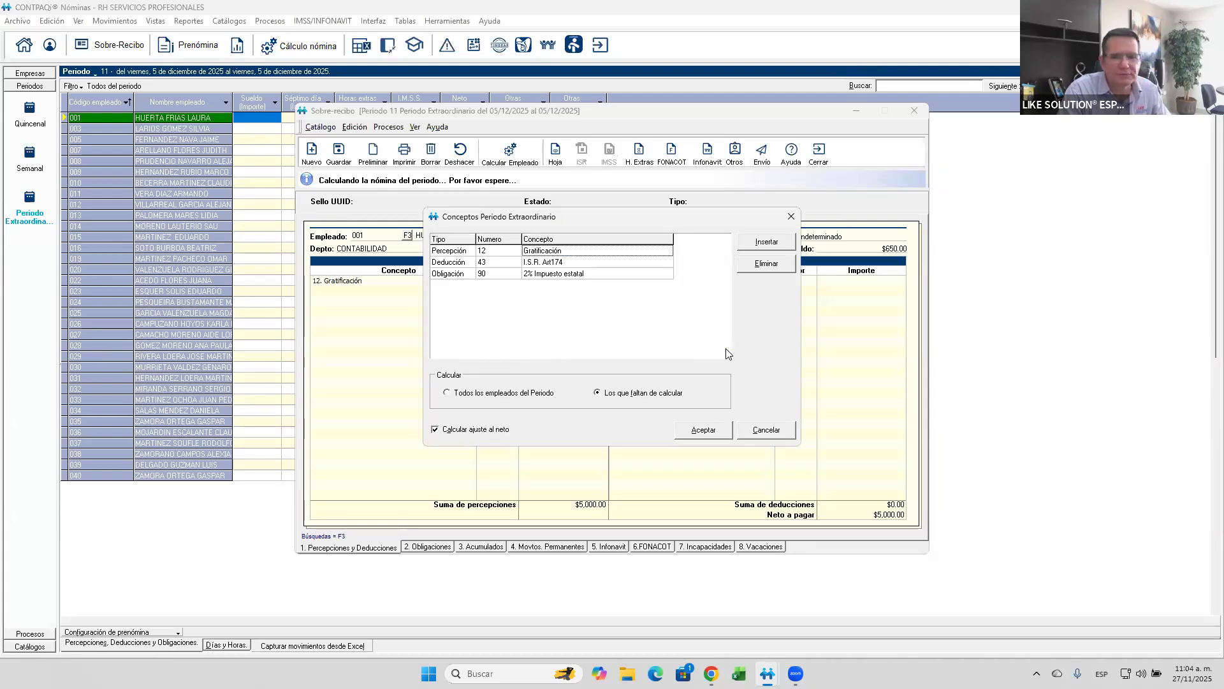
- Insert Deducción 45 I.S.R. (mes) in the extraordinary period's concepts and run the calculation for all employees of the period
left_click(764, 242)
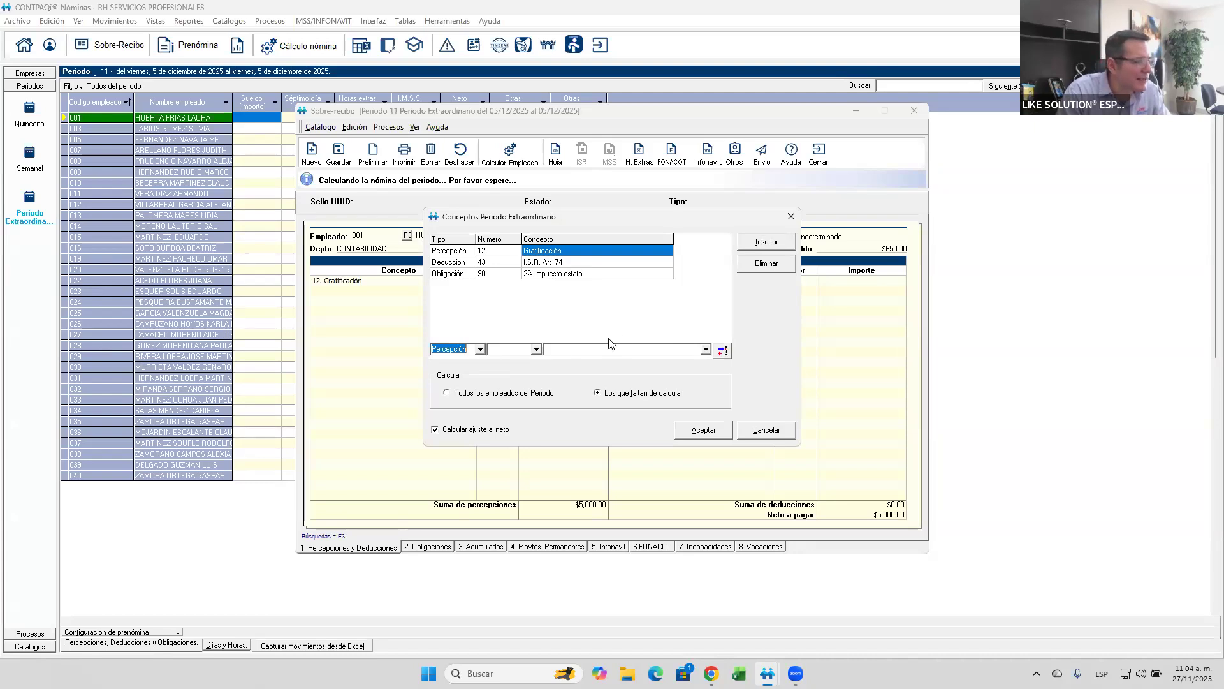
left_click(480, 352)
left_click(451, 367)
left_click(523, 349)
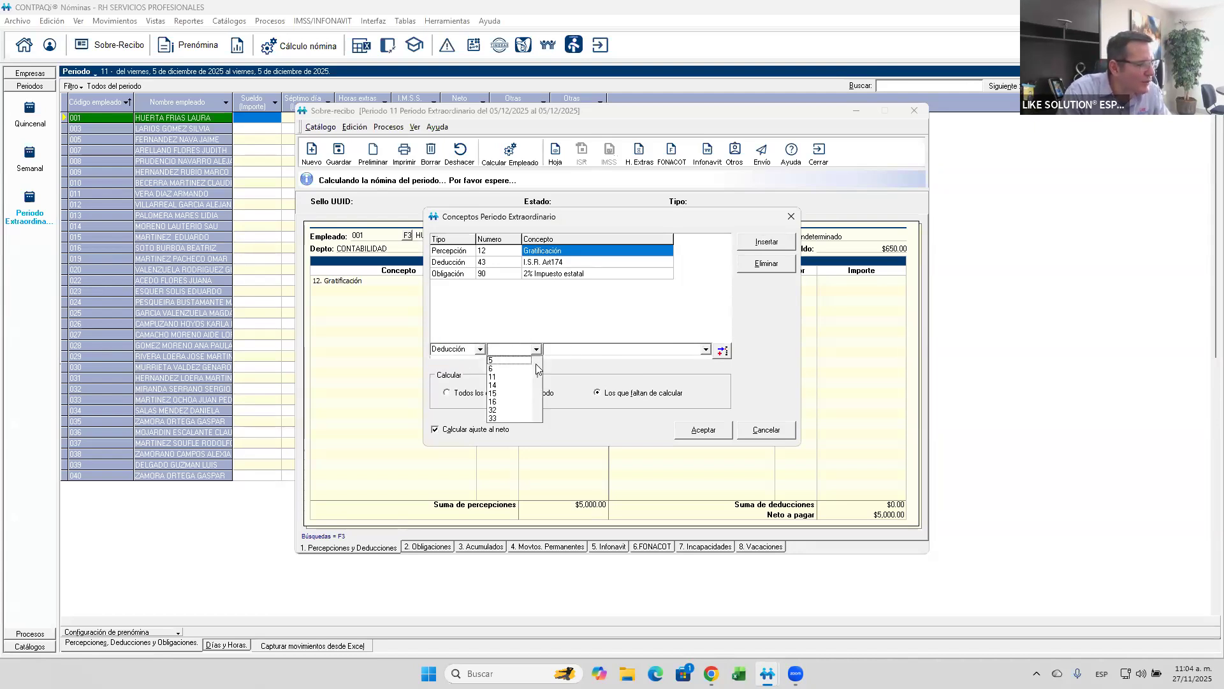
mouse_move(537, 371)
left_mouse_down()
mouse_move(533, 385)
mouse_move(526, 364)
left_mouse_up()
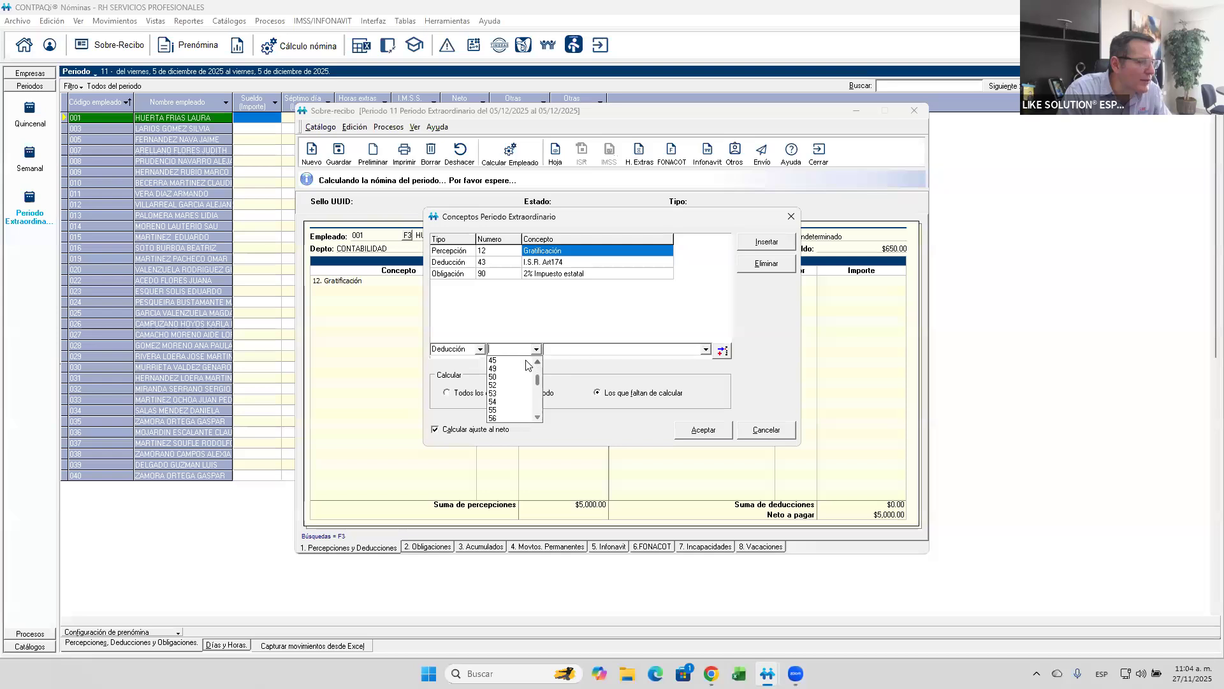
left_click(526, 361)
left_click(706, 348)
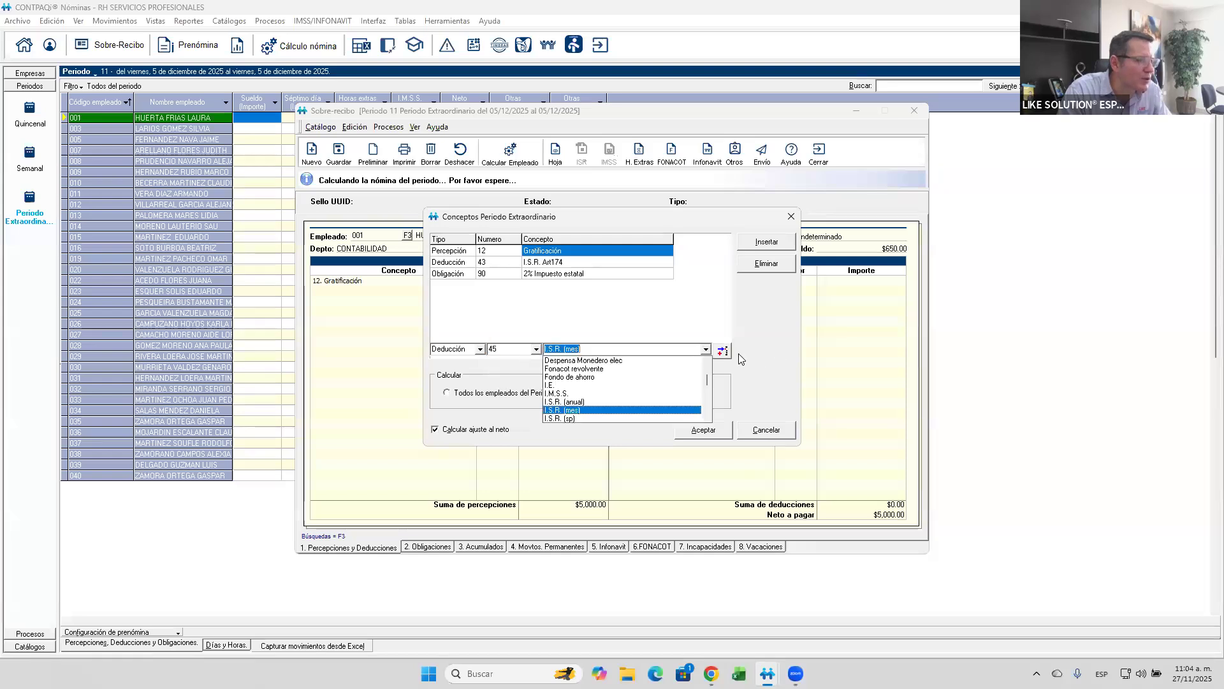
left_click(599, 411)
left_click(721, 352)
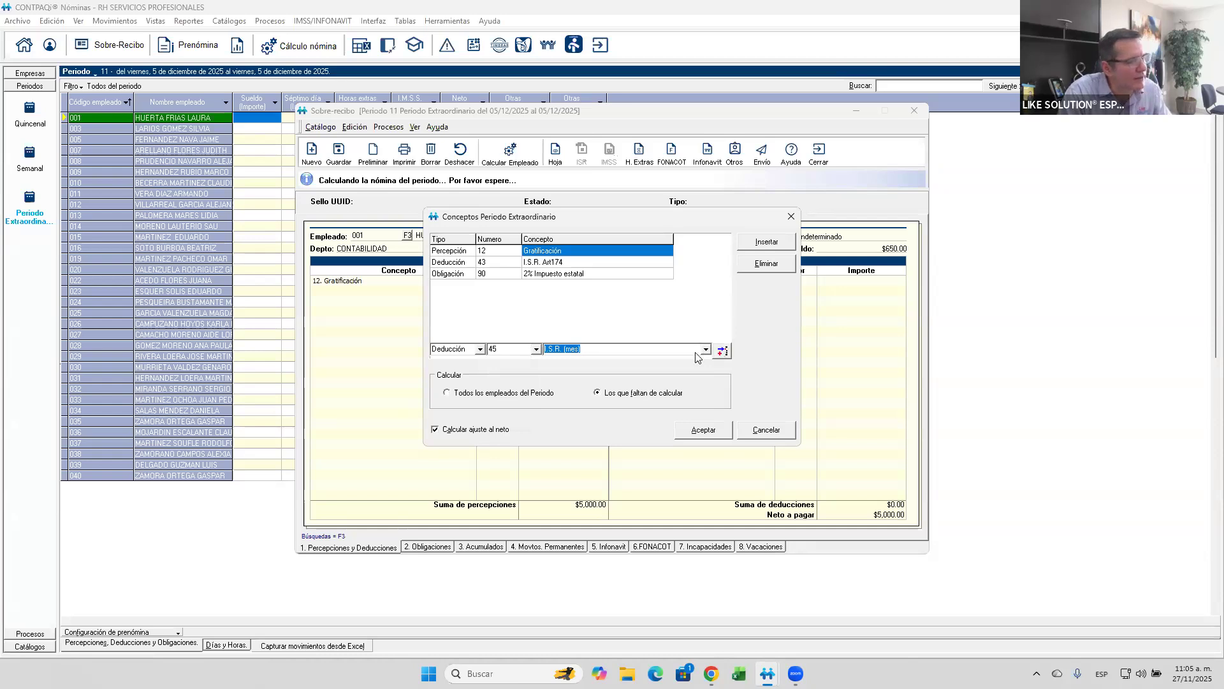
left_click(503, 393)
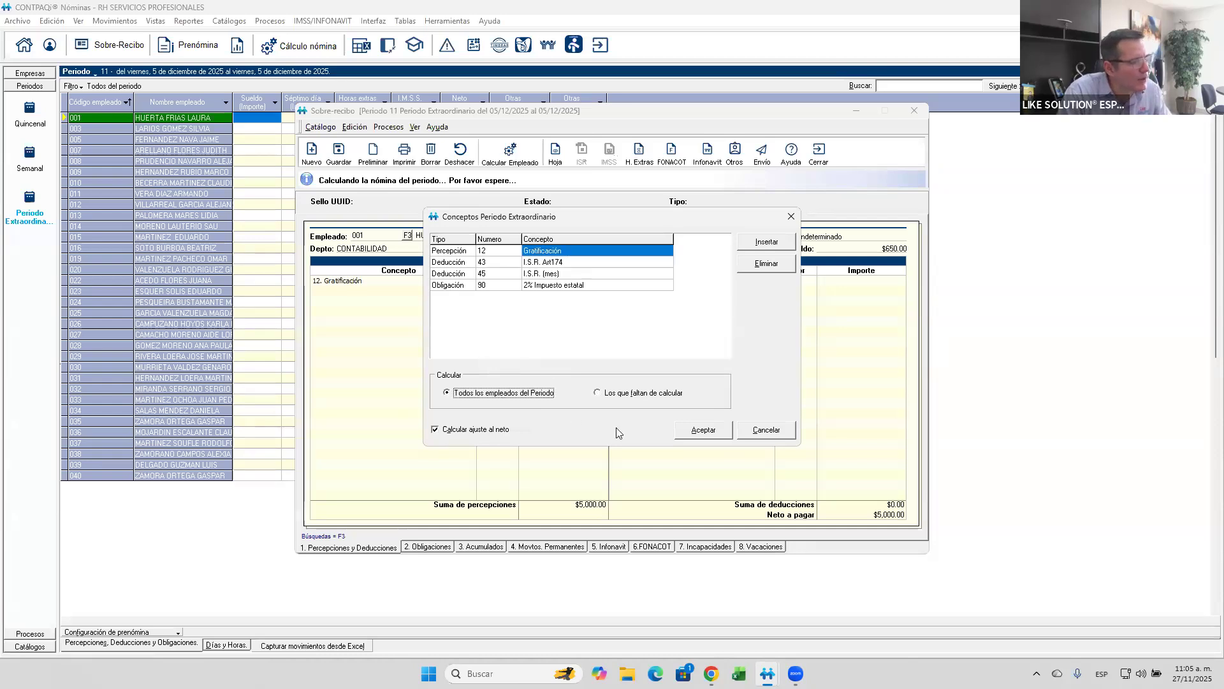
left_click(700, 431)
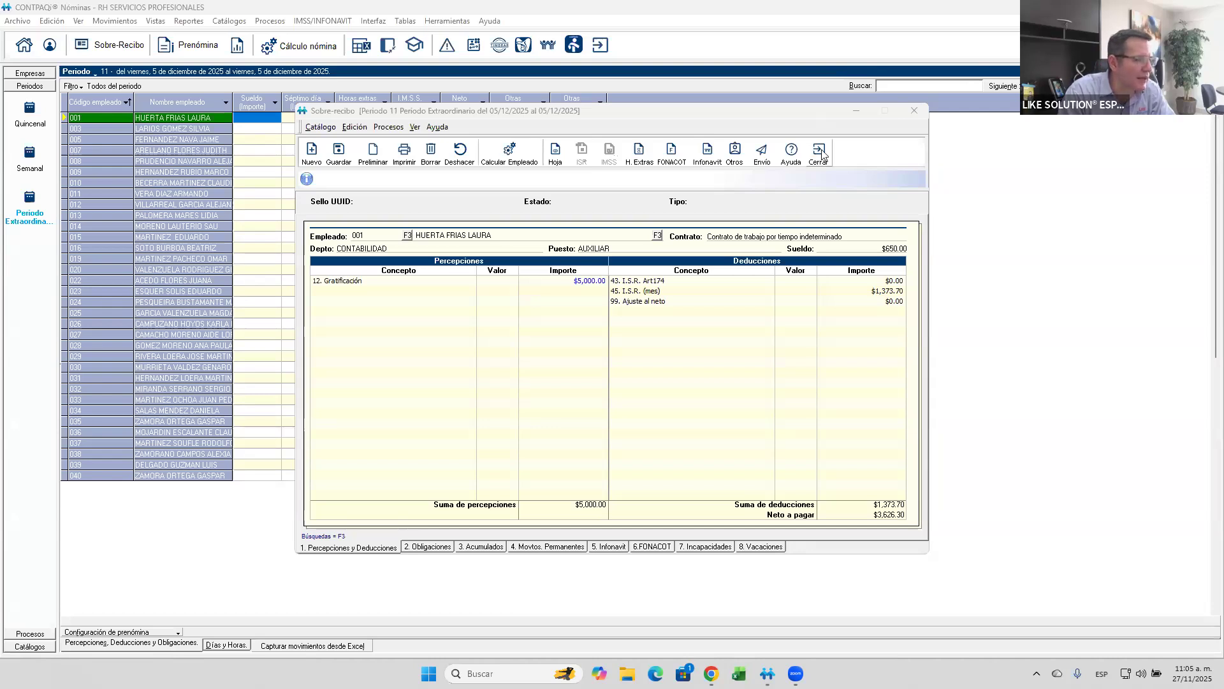
- Delete the Gratificación, I.S.R. (mes), Ajuste al neto and I.S.R. Art174 movements from the employee's Sobre-recibo and close it
left_click(582, 285)
key("Delete")
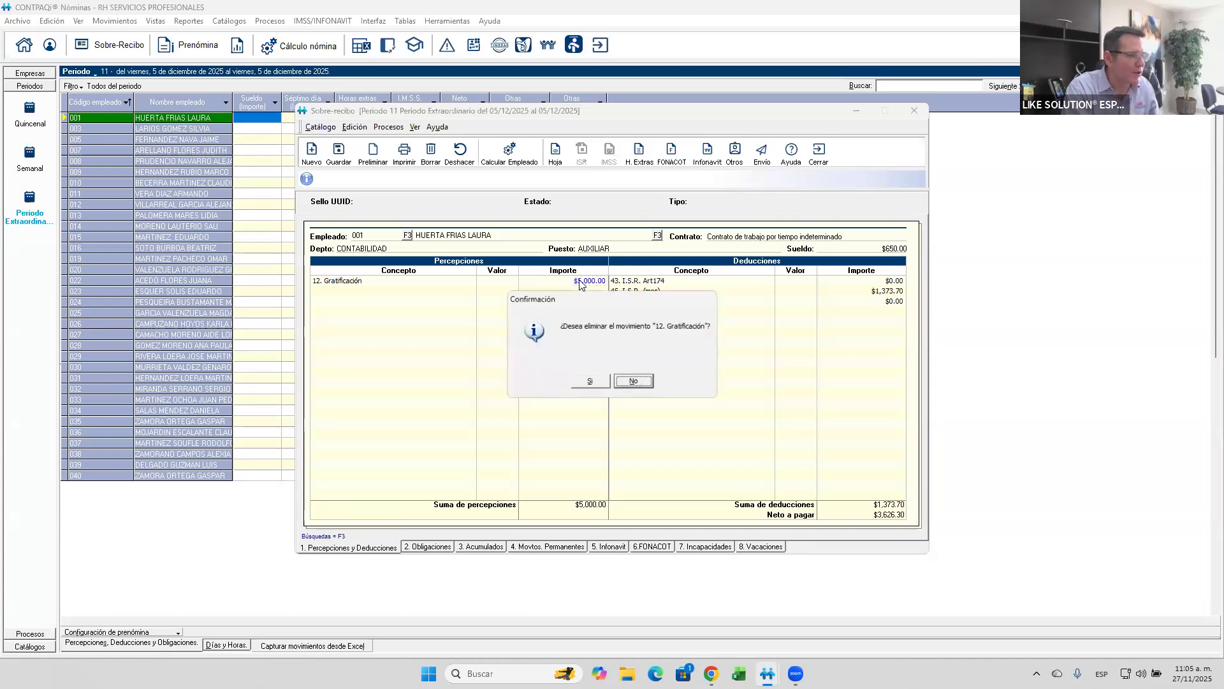
key("Escape")
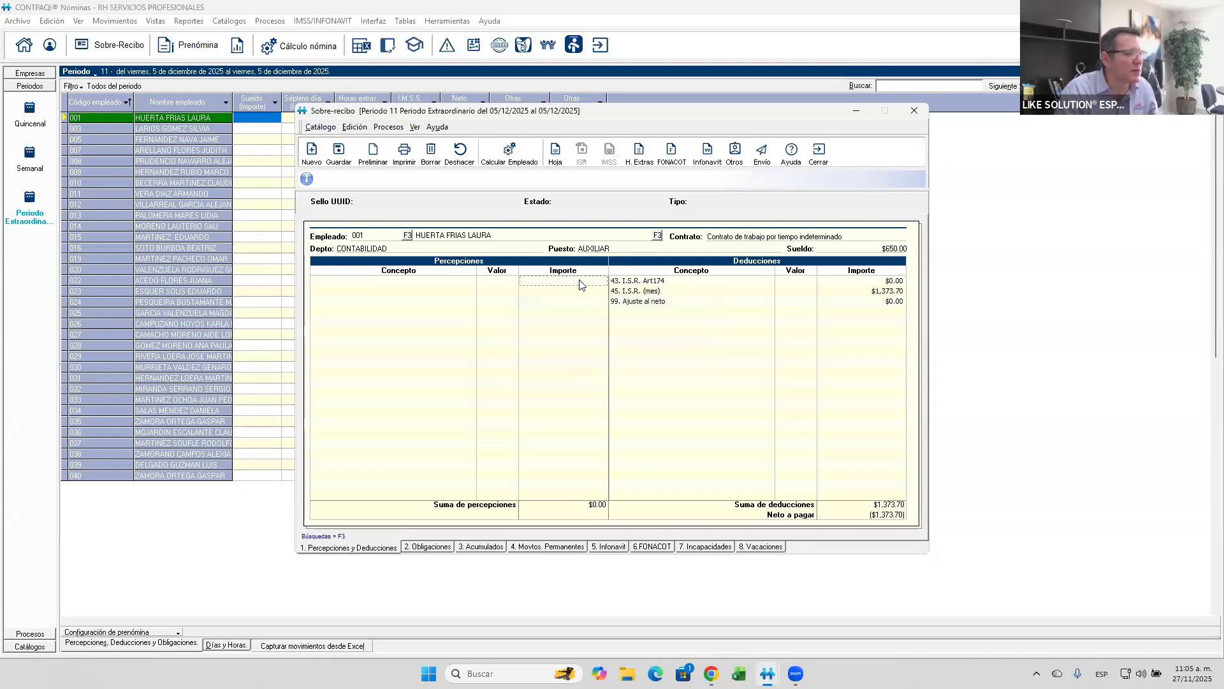
left_click(641, 292)
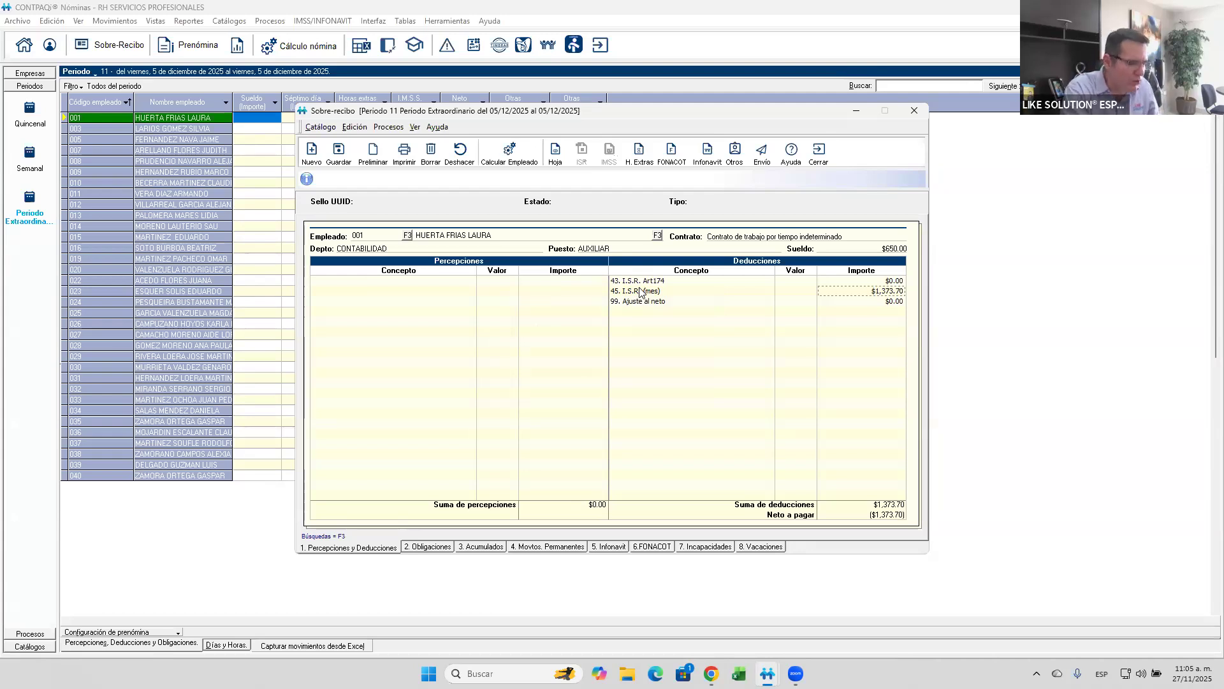
key("Delete")
key("Left")
key("Return")
key("Delete")
key("Left")
key("Return")
key("Up")
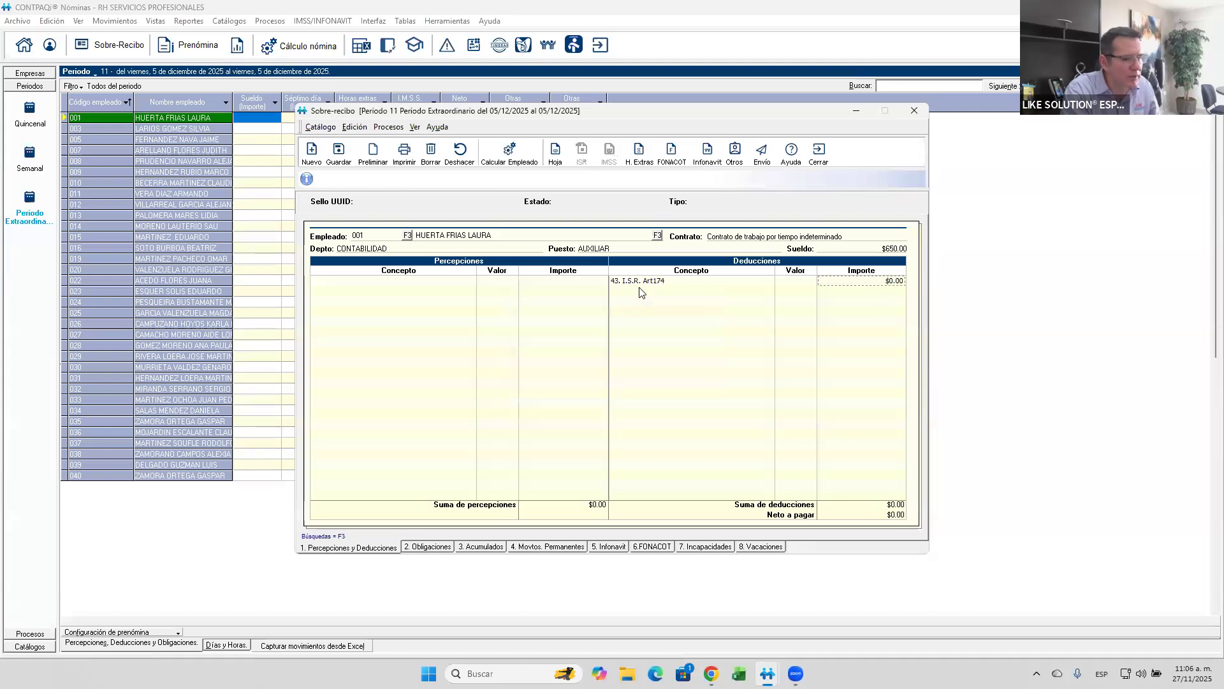
key("Delete")
key("Left")
key("Return")
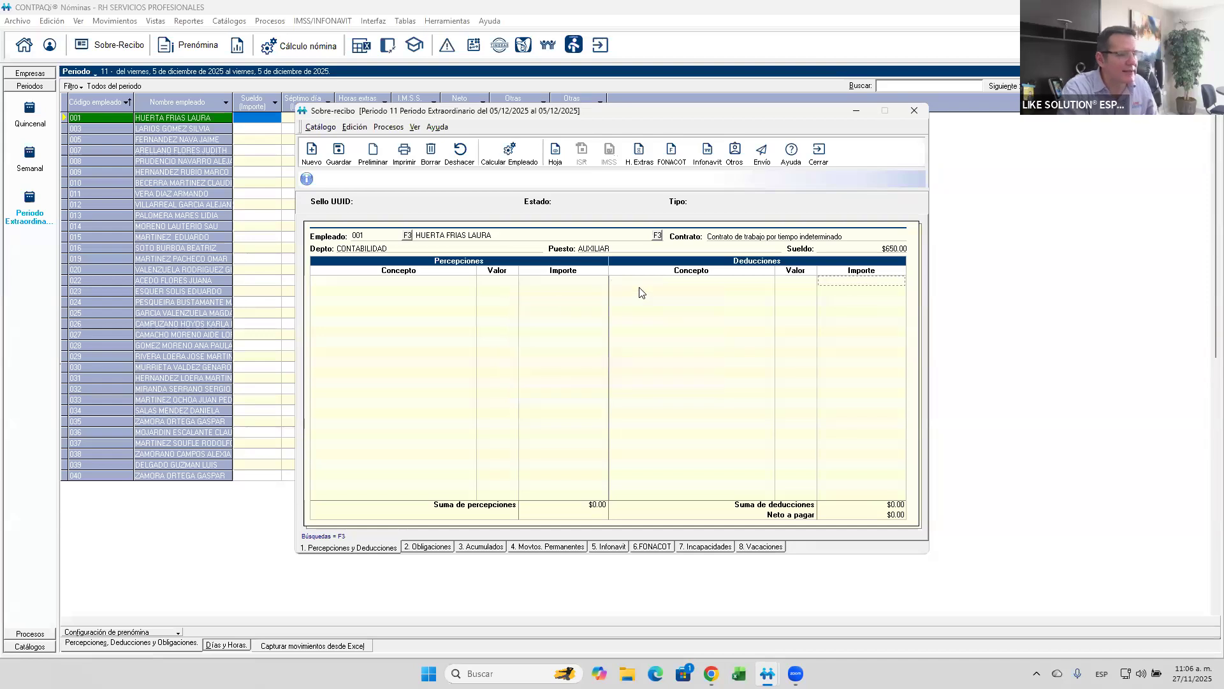
left_click(810, 158)
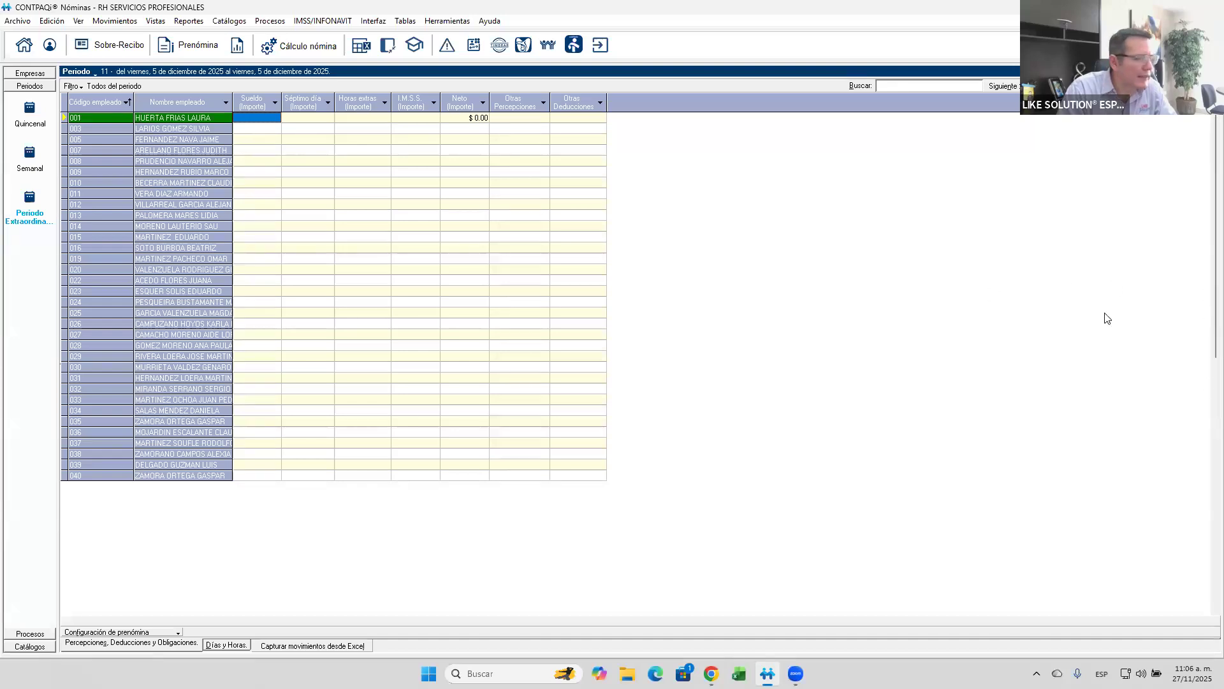
left_click(272, 217)
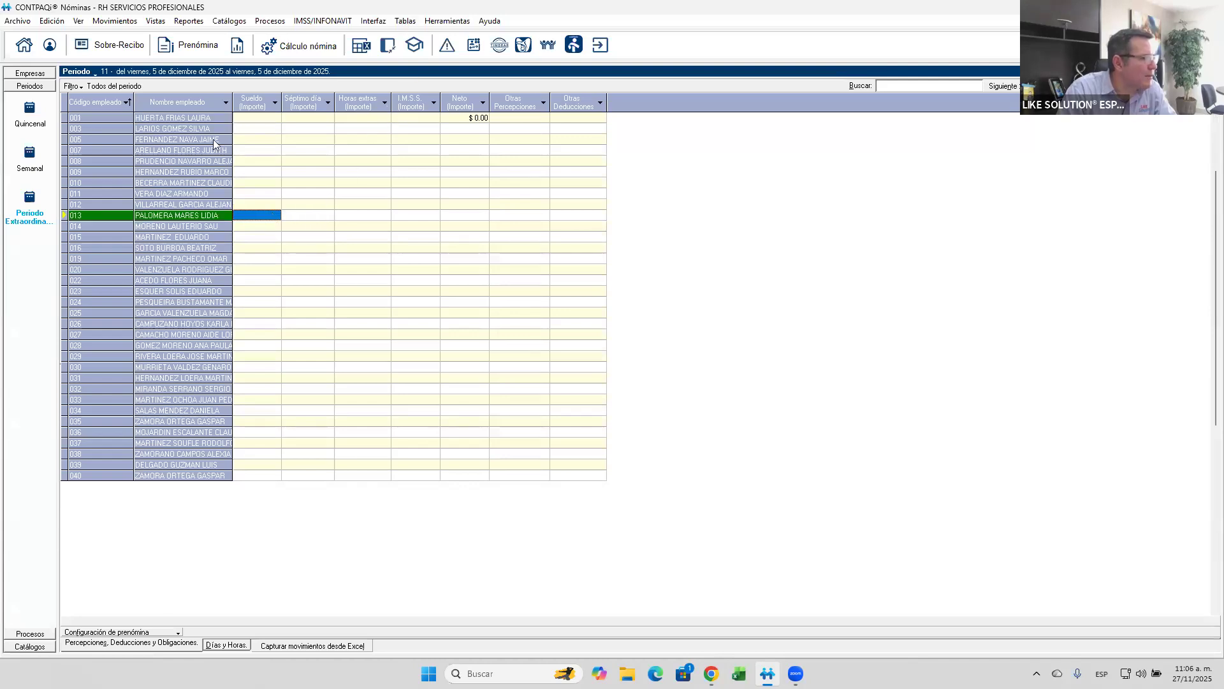
left_click(157, 22)
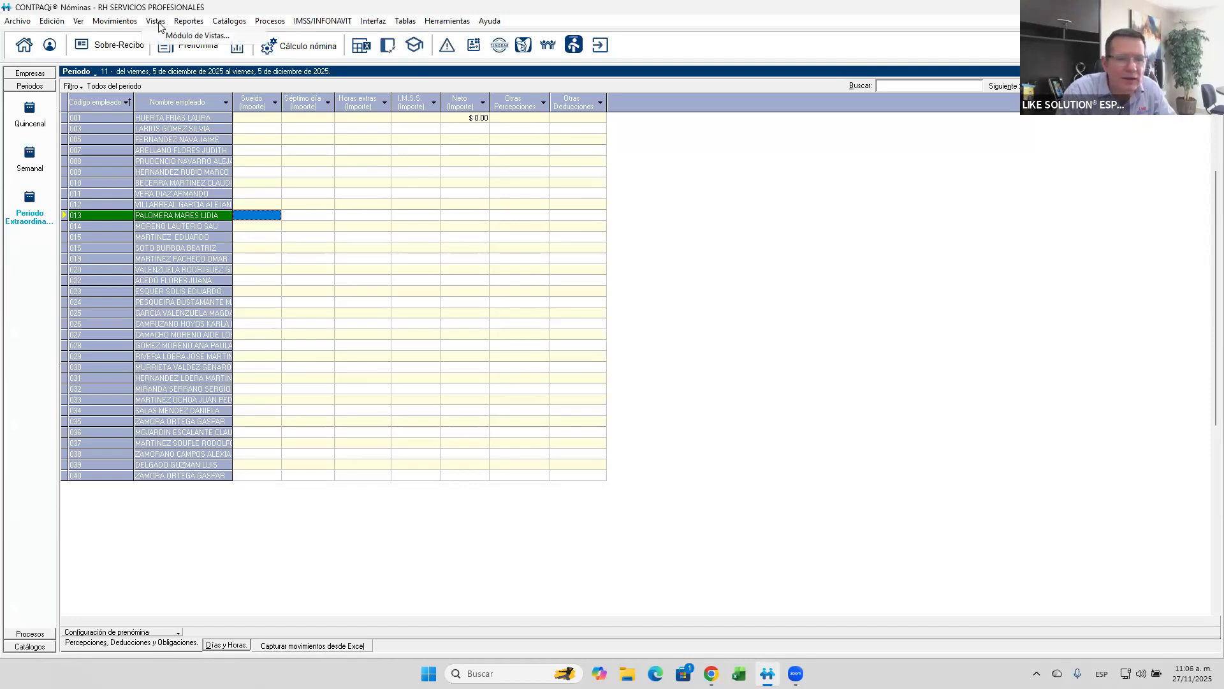
mouse_move(135, 23)
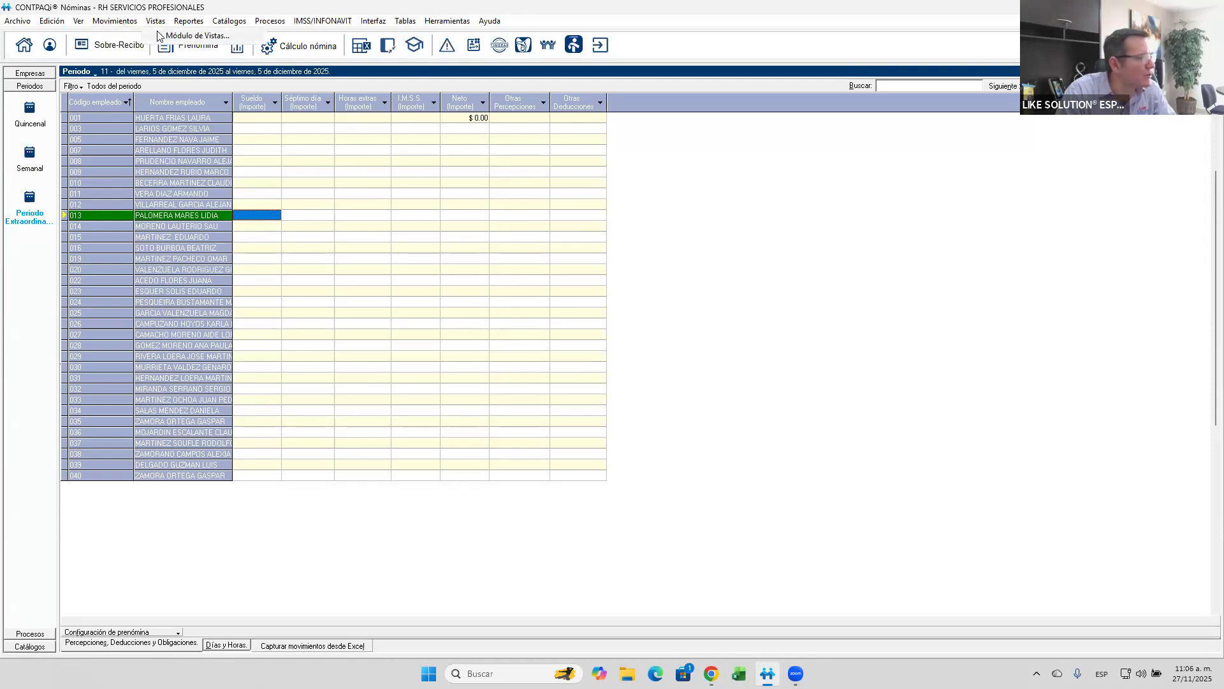
left_click(161, 36)
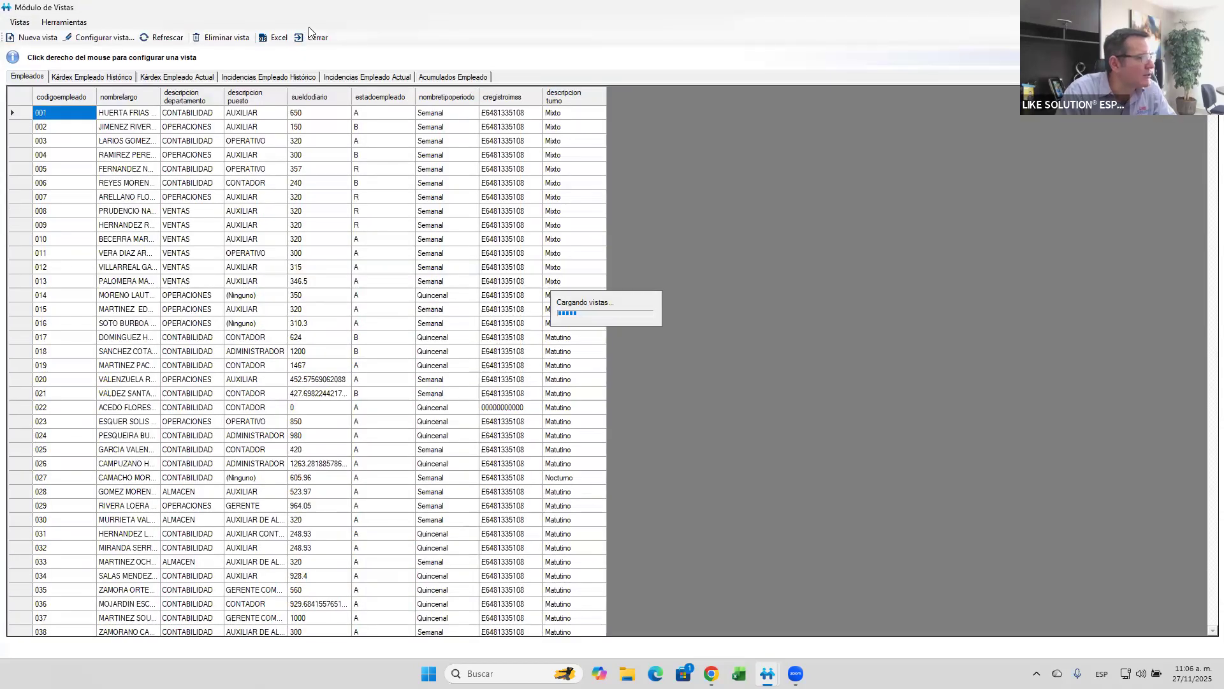
left_click(313, 37)
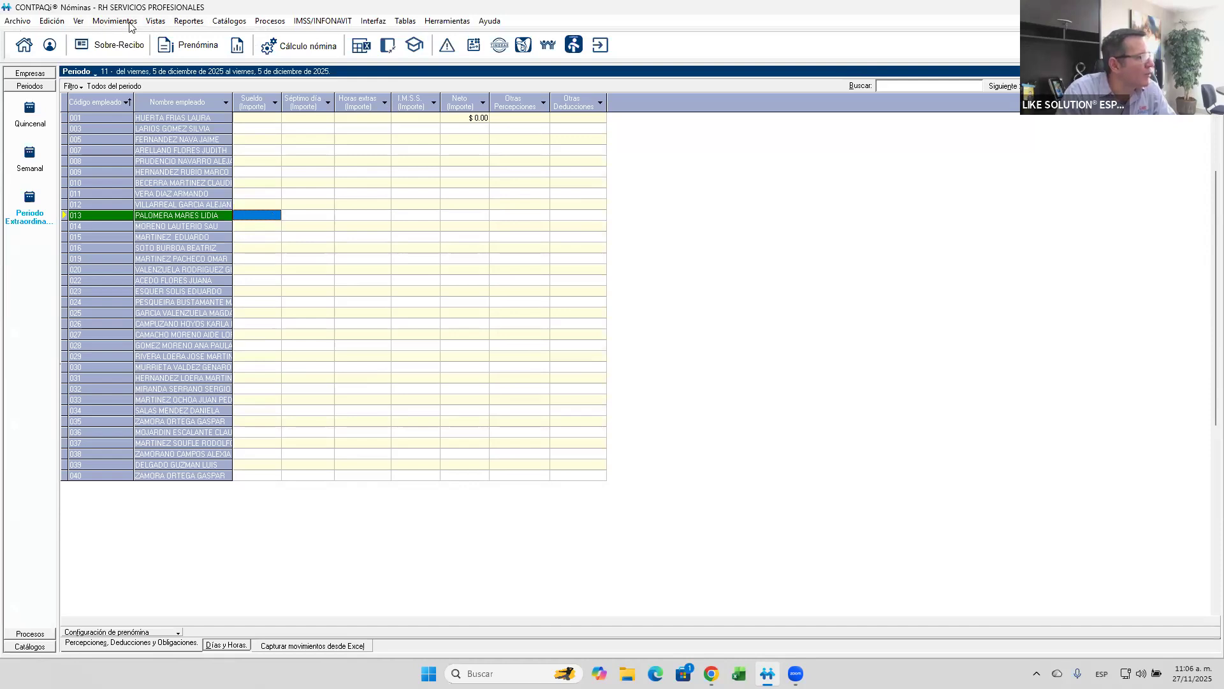
- Open the Módulo de Vistas and bring up the configuration of the Empleados view
left_click(153, 22)
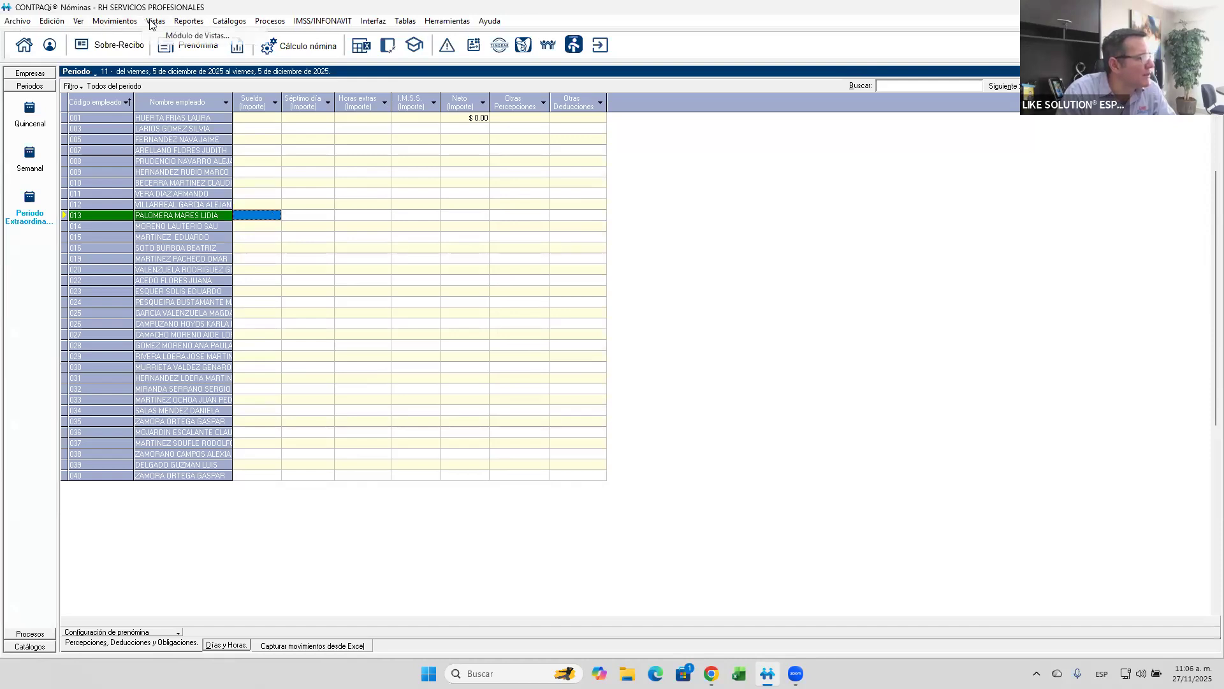
left_click(191, 35)
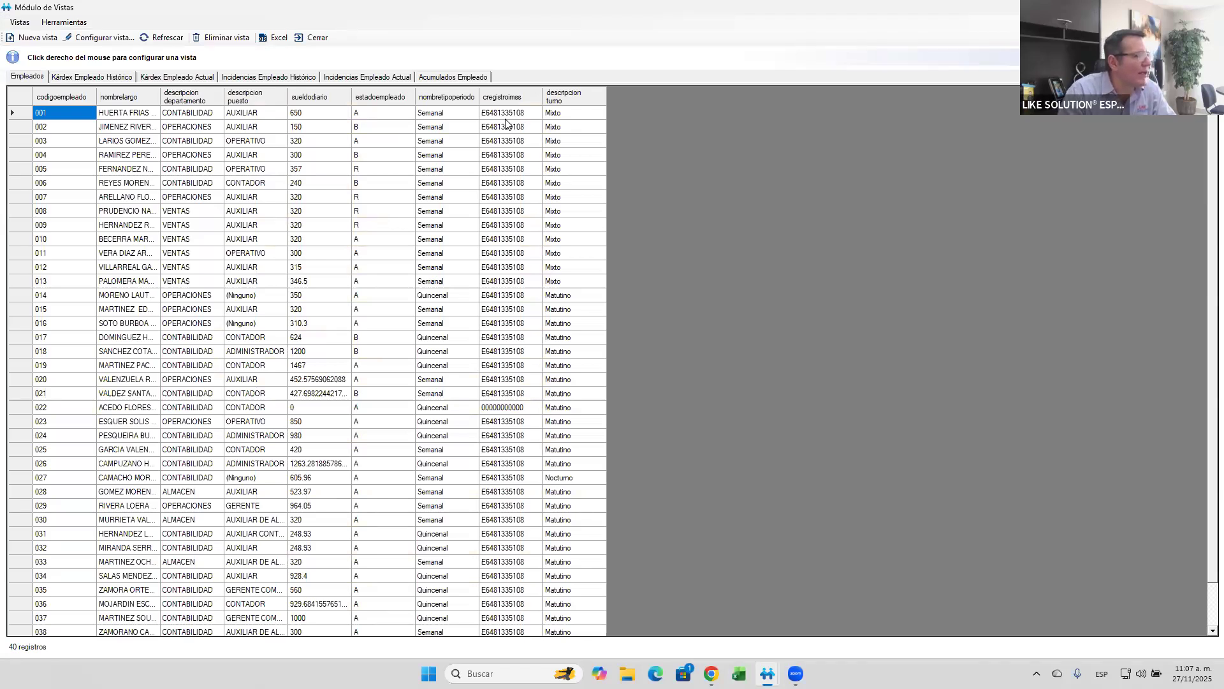
left_click(375, 126)
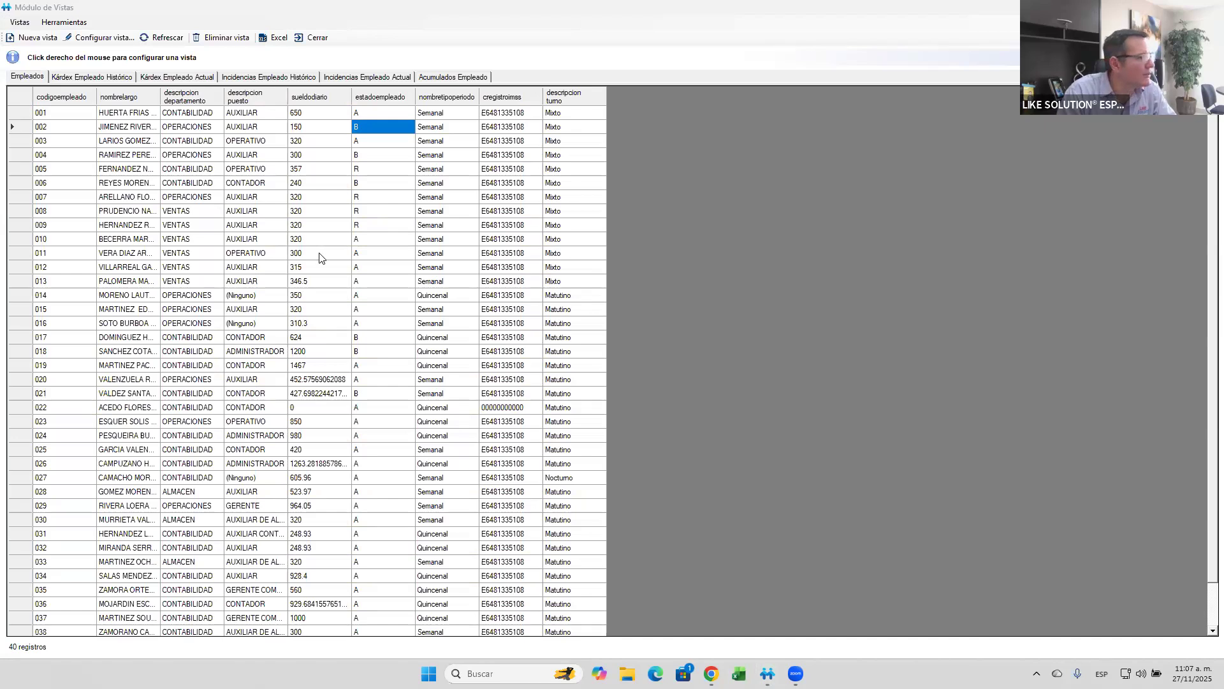
left_click(98, 42)
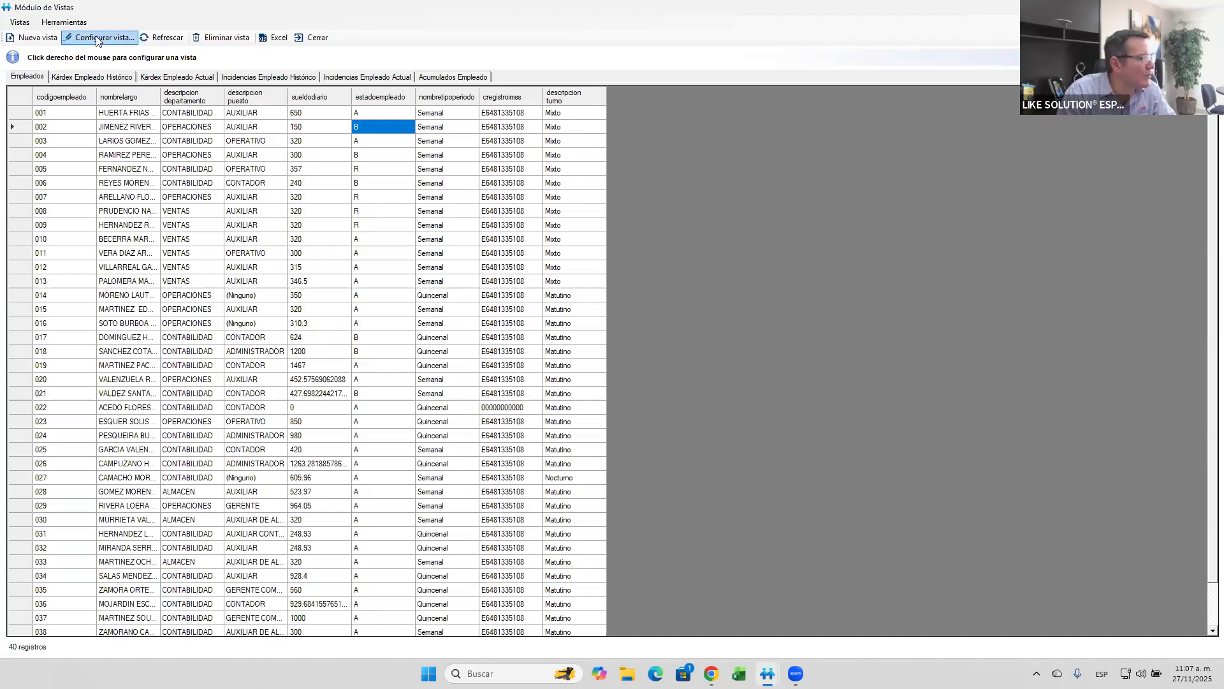
left_click(97, 40)
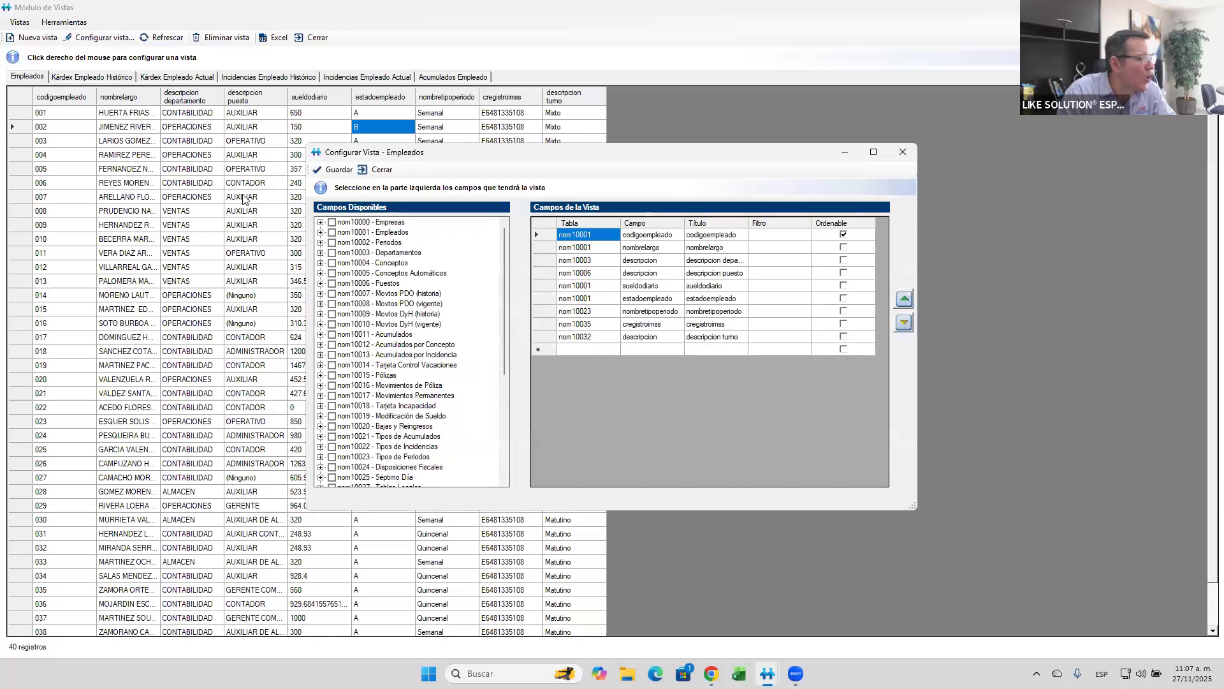
- Add the calculoaguinaldo and calculoptu fields from nom10001 - Empleados to the view and save it under the name Empleados
left_click(321, 232)
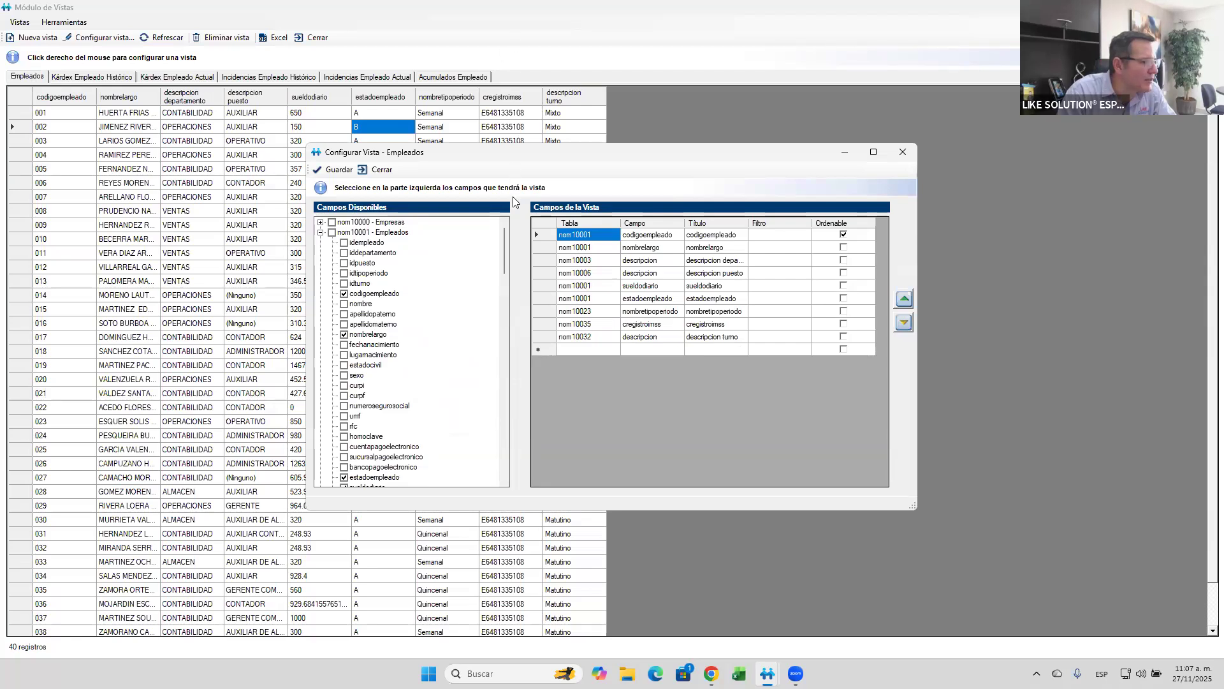
scroll(496, 268, "down", 3)
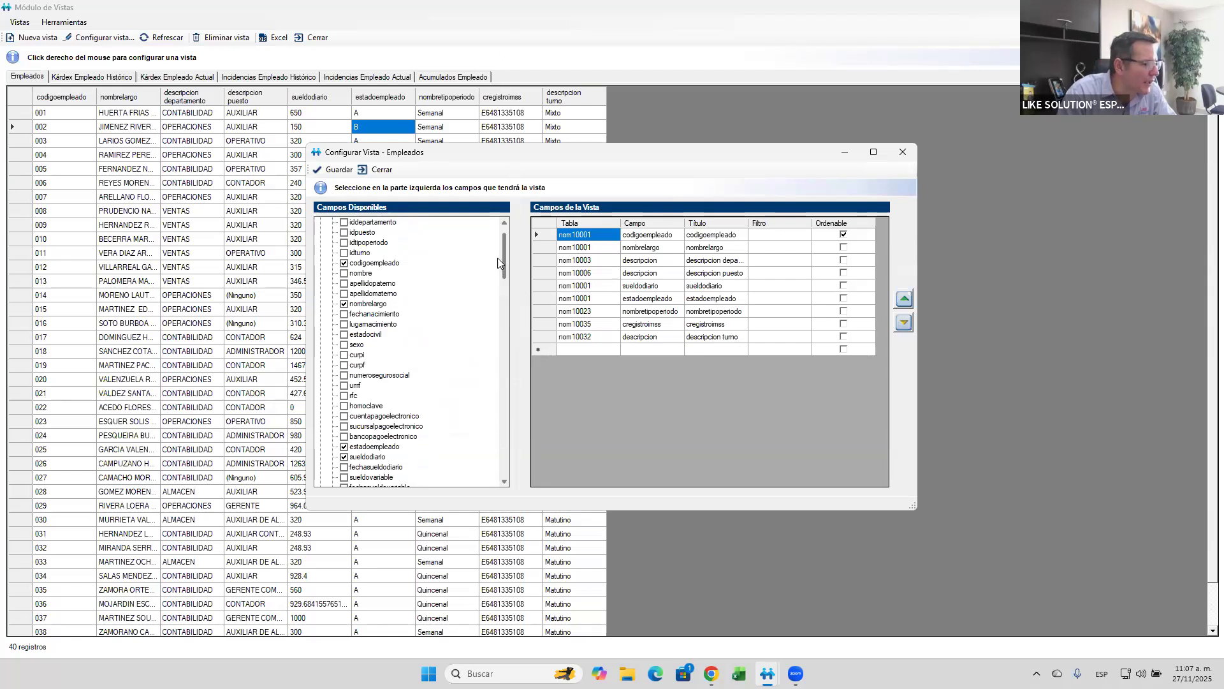
scroll(497, 269, "down", 1)
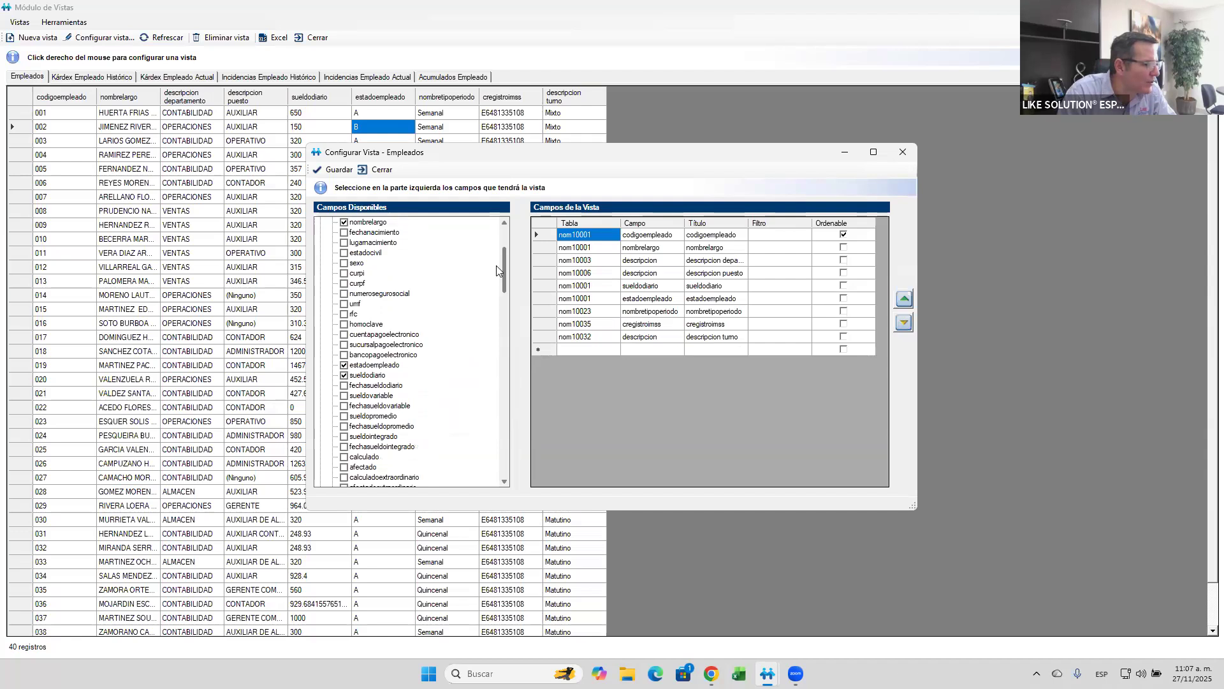
scroll(495, 283, "down", 4)
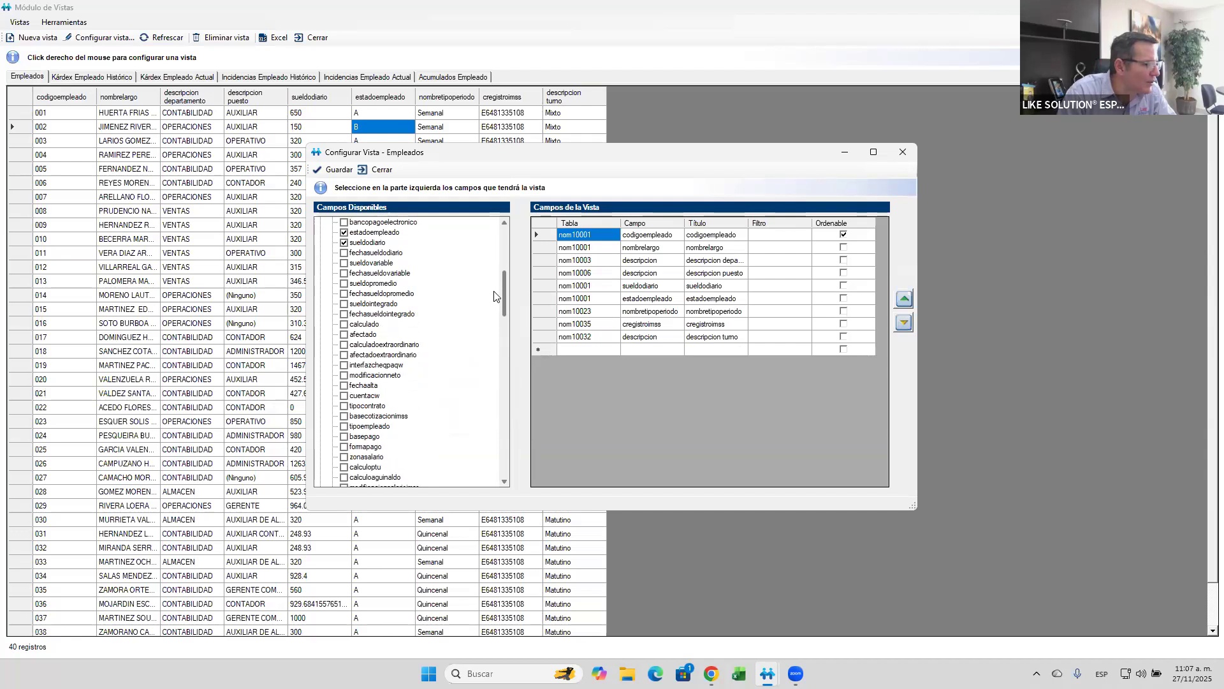
scroll(447, 332, "down", 1)
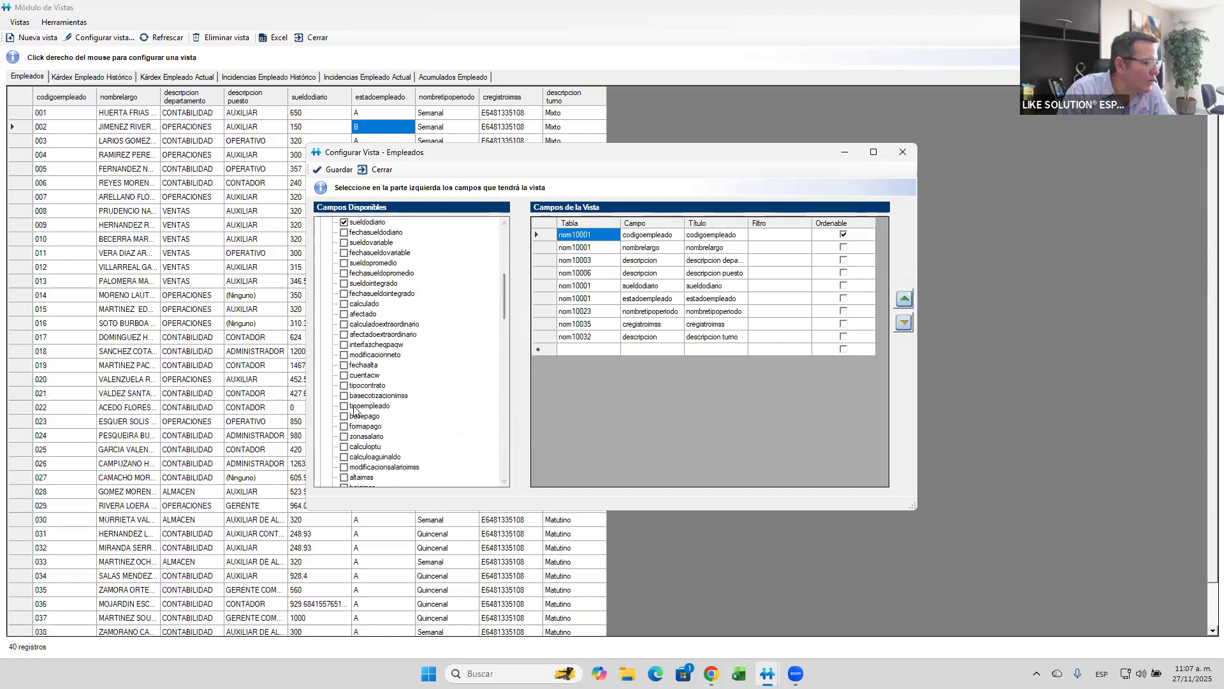
left_click(344, 458)
left_click(345, 447)
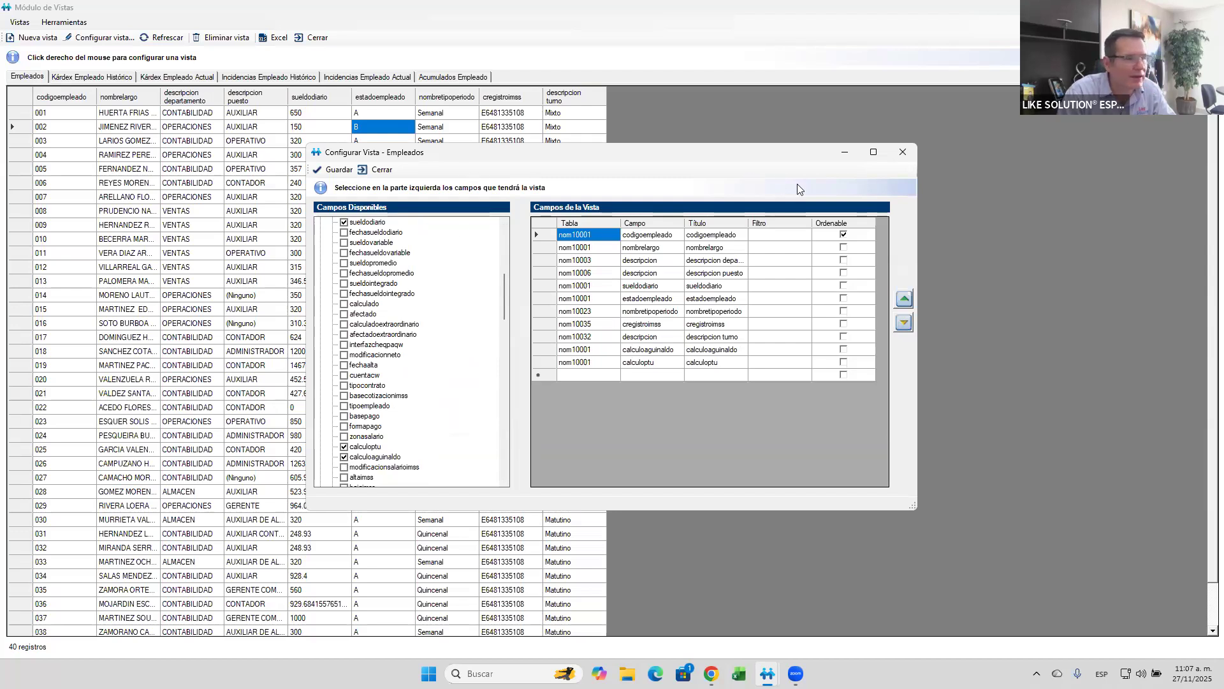
left_click(338, 170)
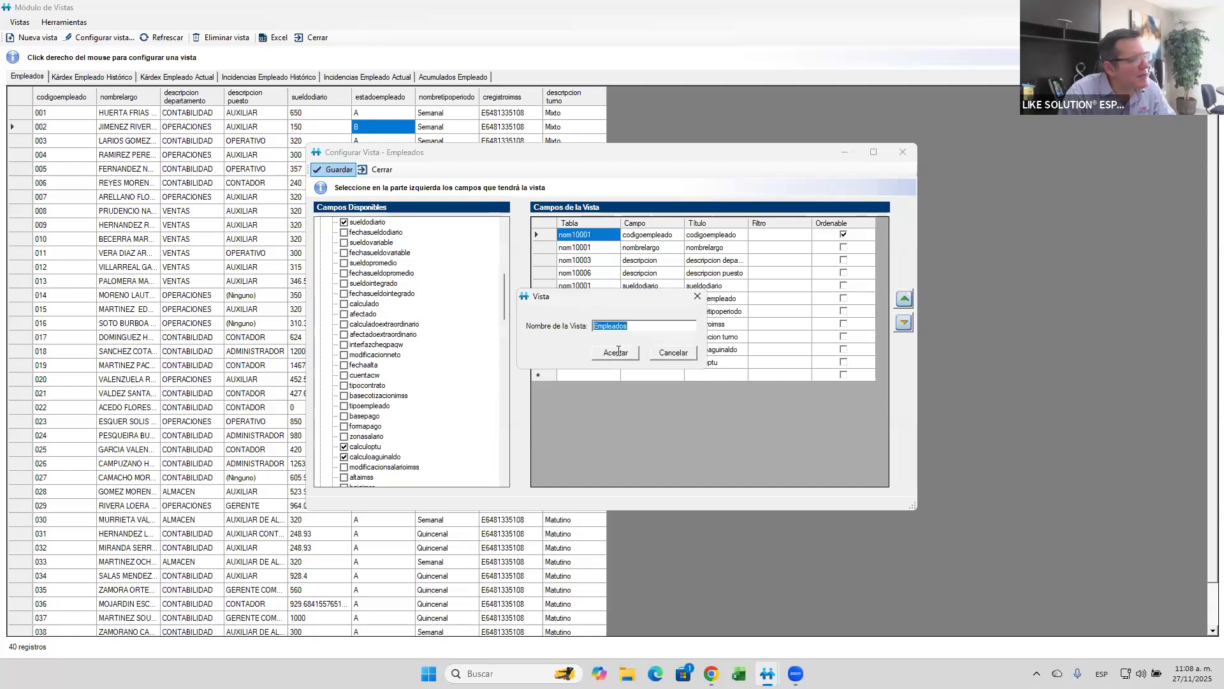
left_click(618, 354)
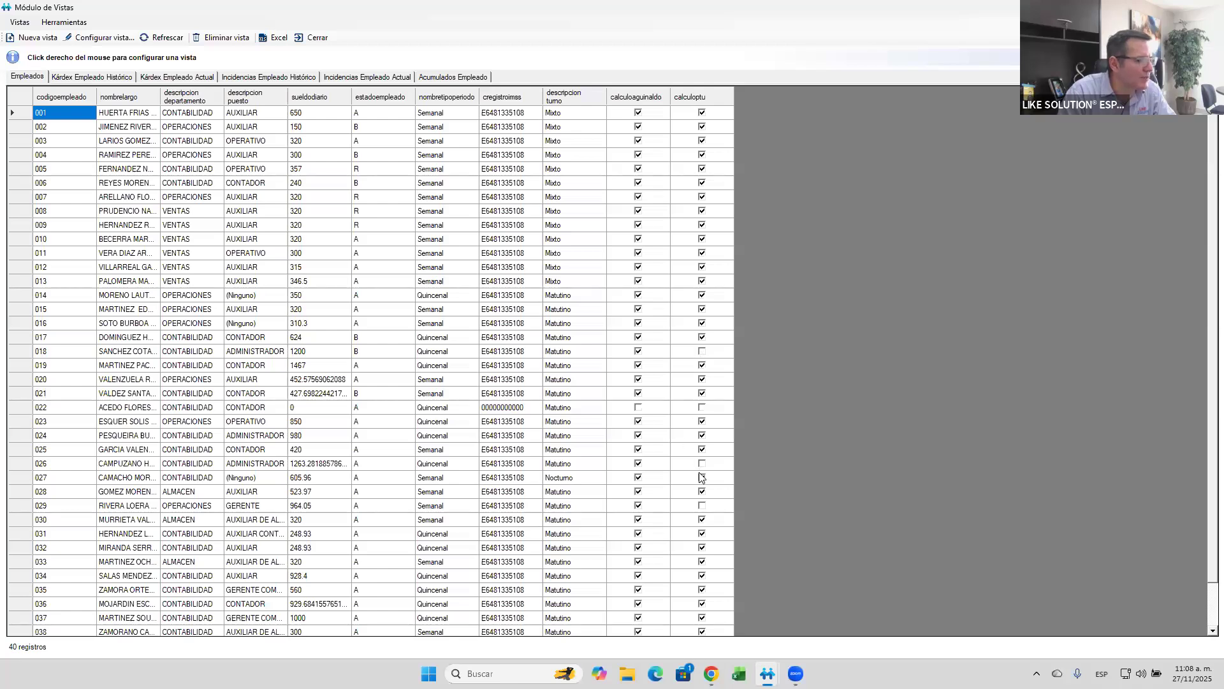
- Export the Empleados view to an Excel file named Empleados in the NOMINAS folder and open it despite the format warning
scroll(701, 472, "down", 2)
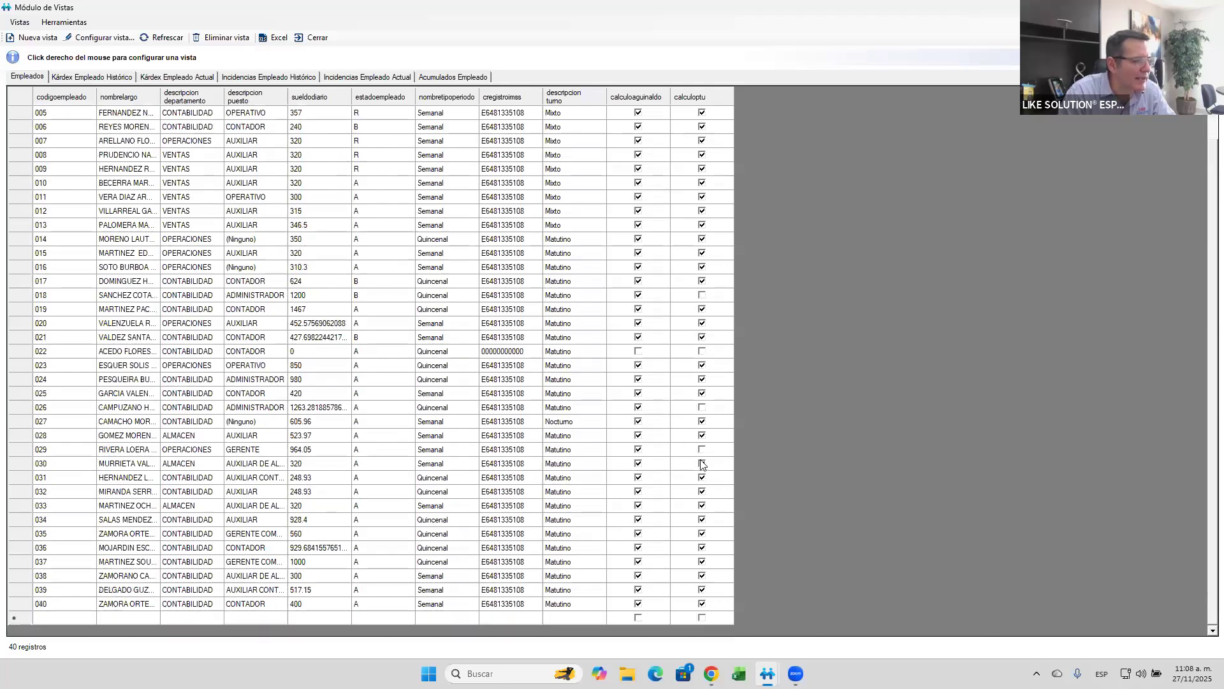
scroll(533, 416, "up", 2)
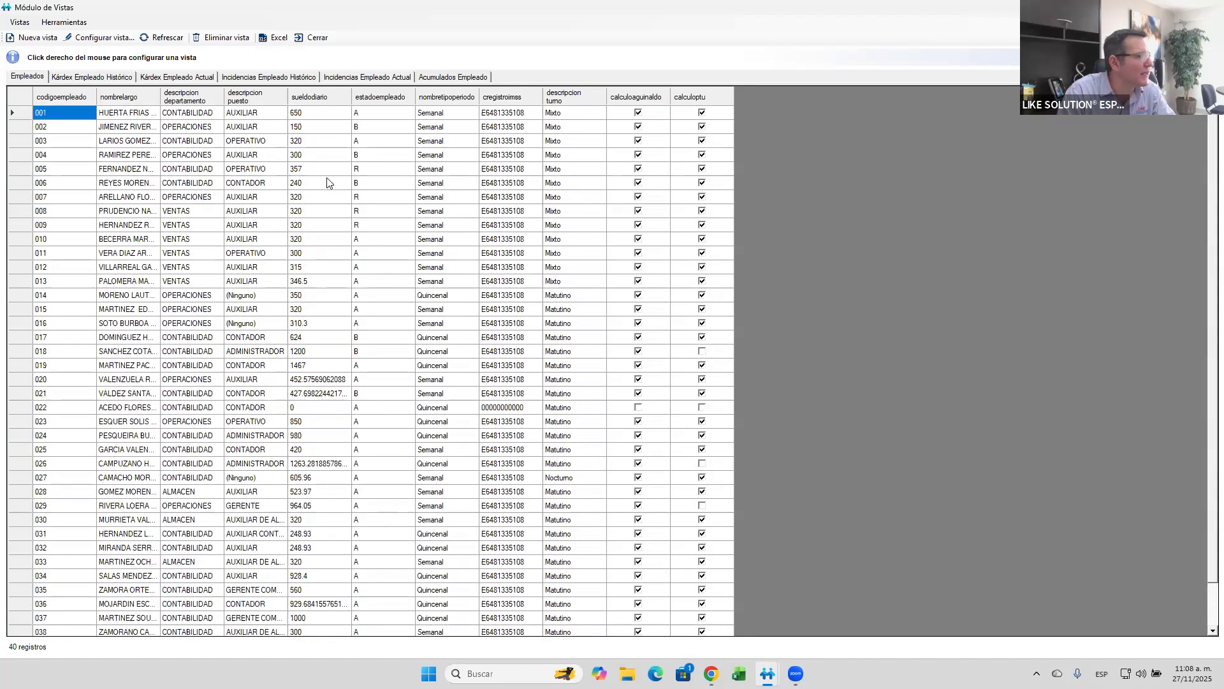
left_click(281, 38)
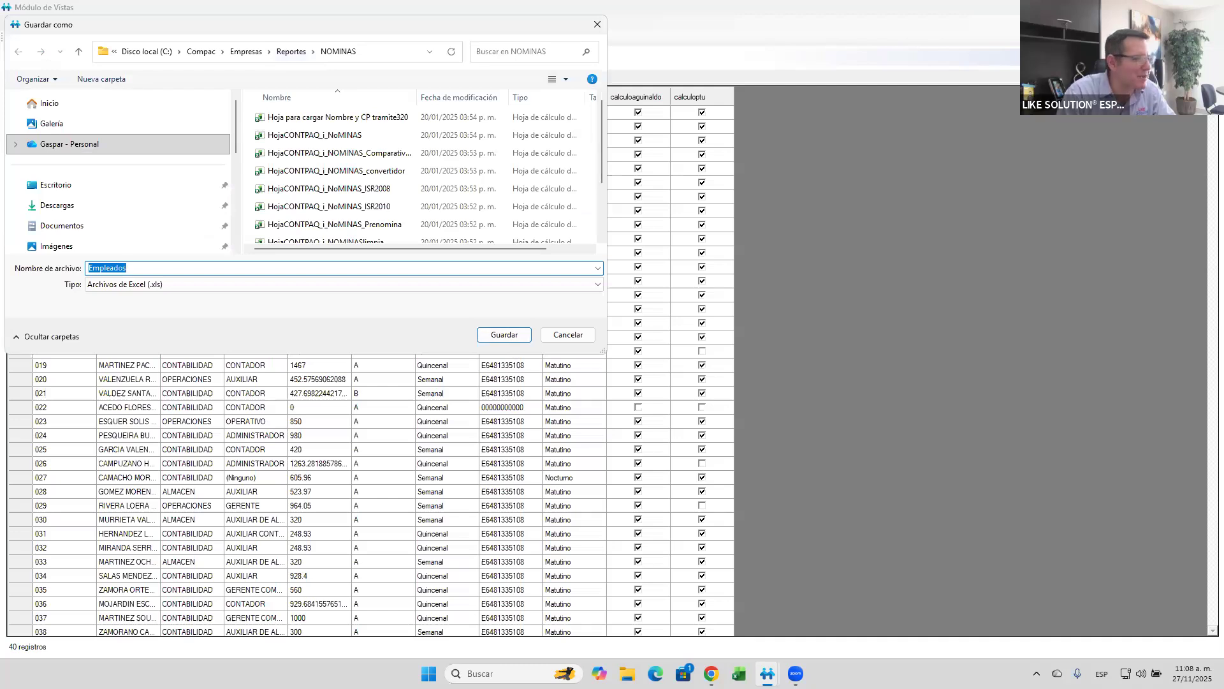
left_click(503, 335)
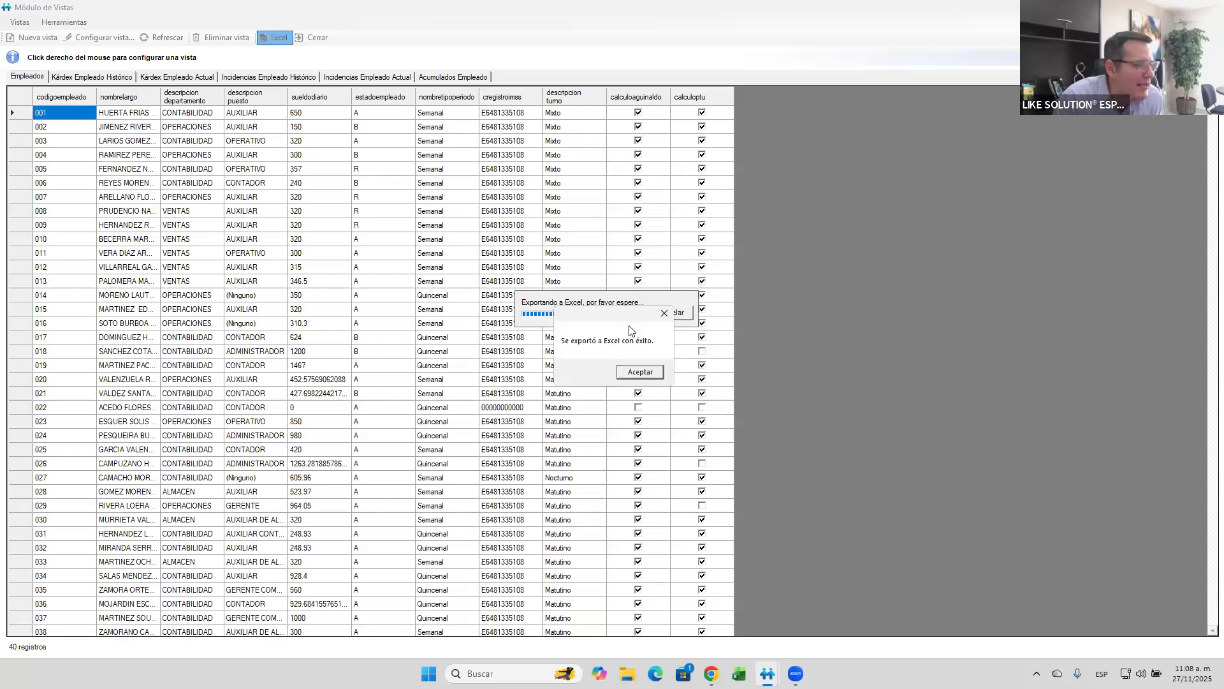
left_click(632, 375)
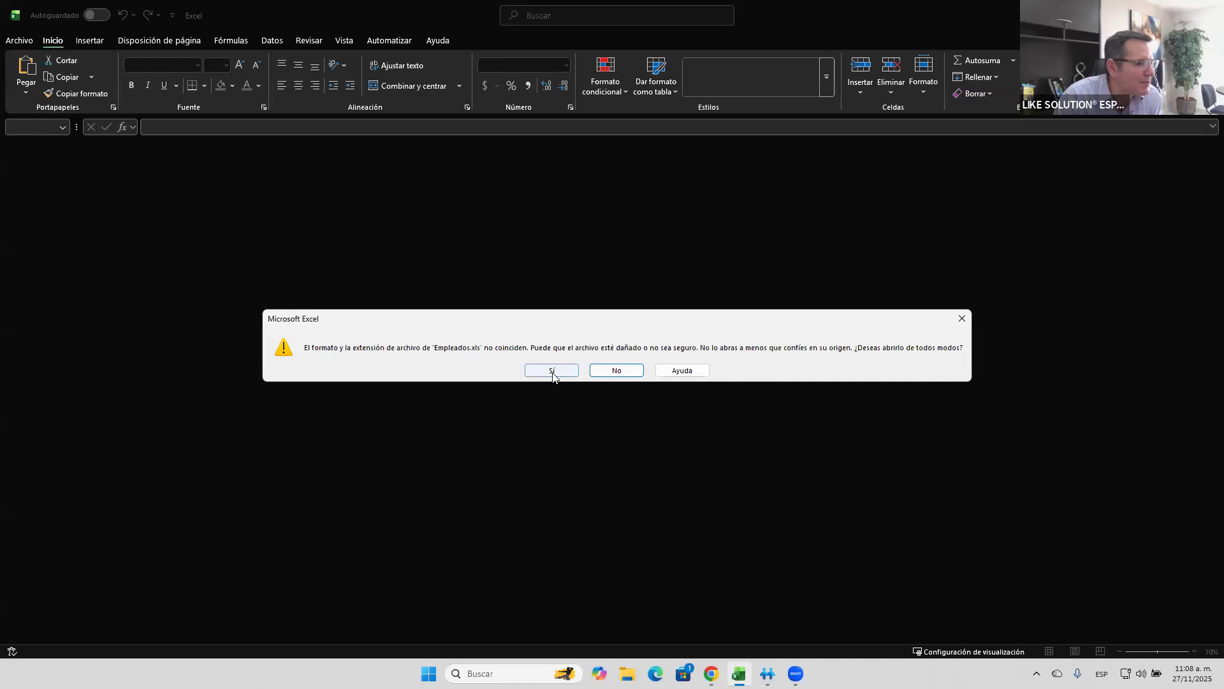
left_click(552, 373)
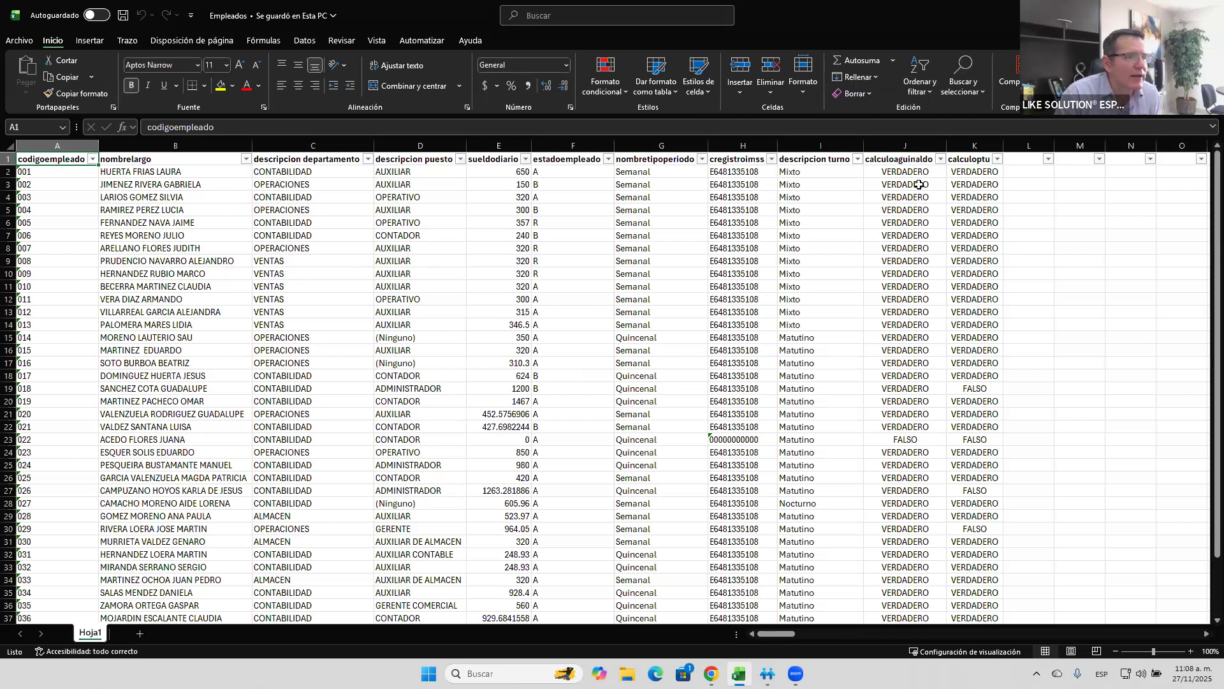
- Filter the calculoaguinaldo column to show only FALSO
left_click(941, 159)
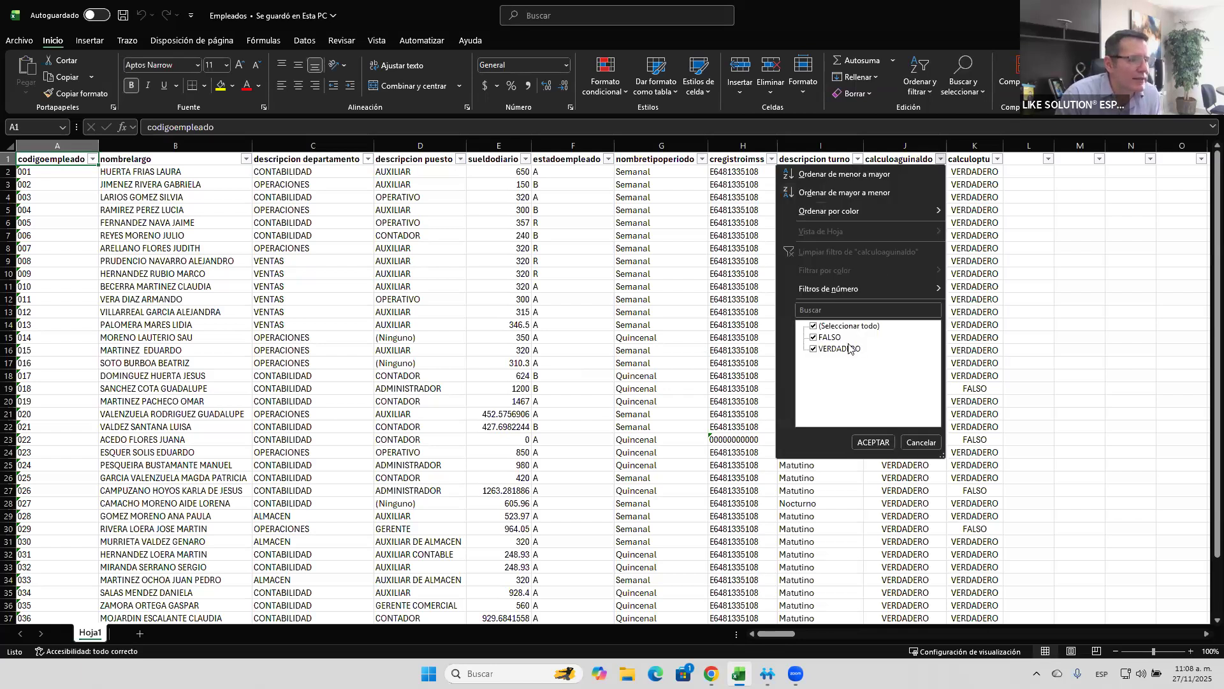
left_click(835, 349)
left_click(861, 443)
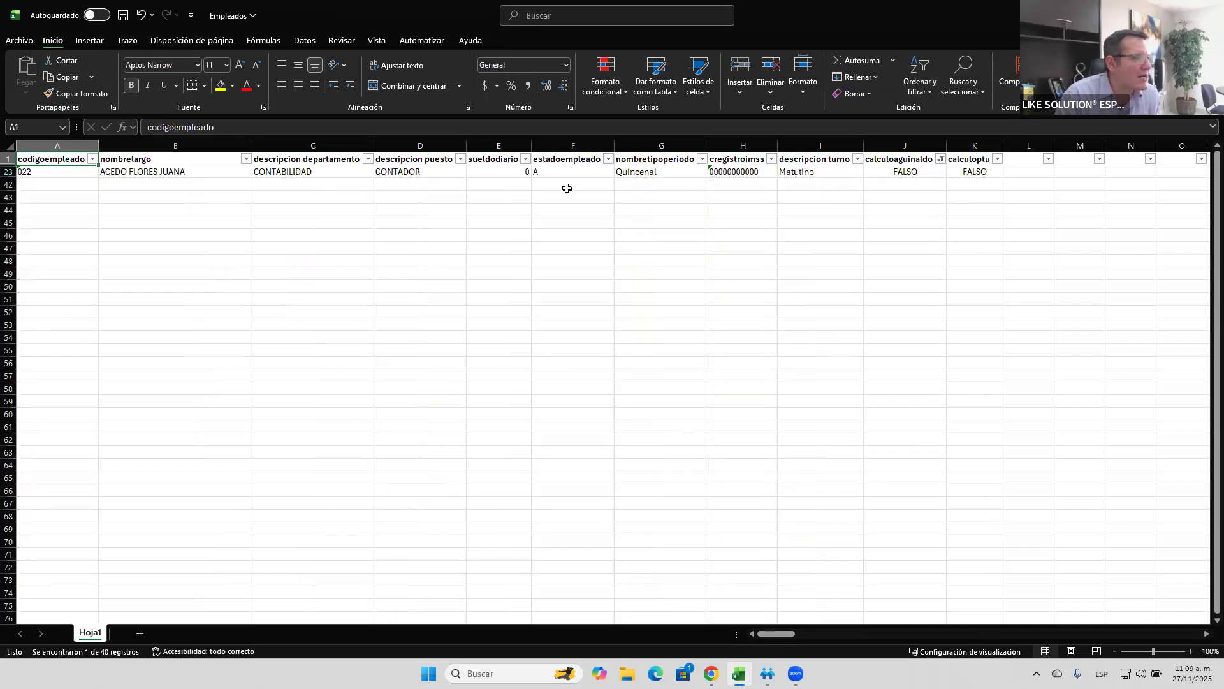
- Examine the filtered employee's row, checking the employee status, period type, shift and employee code
left_click(548, 174)
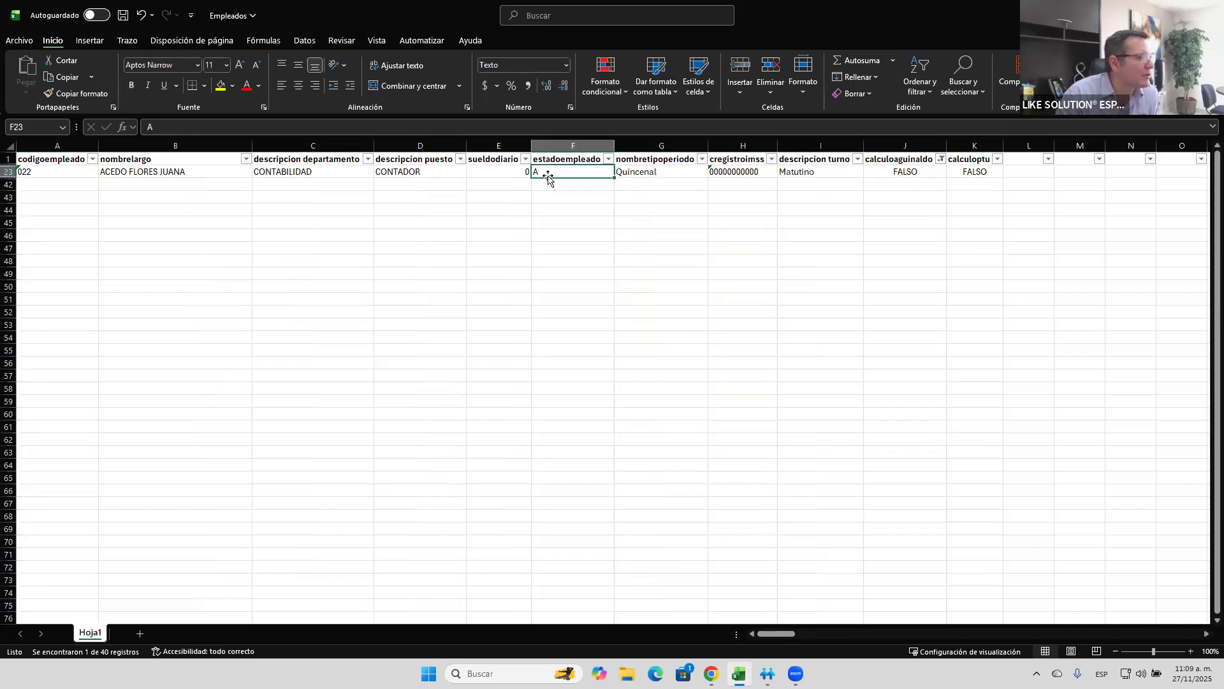
key("Right")
key("Right")
key("Right")
key("Right")
key("Right")
key("Right")
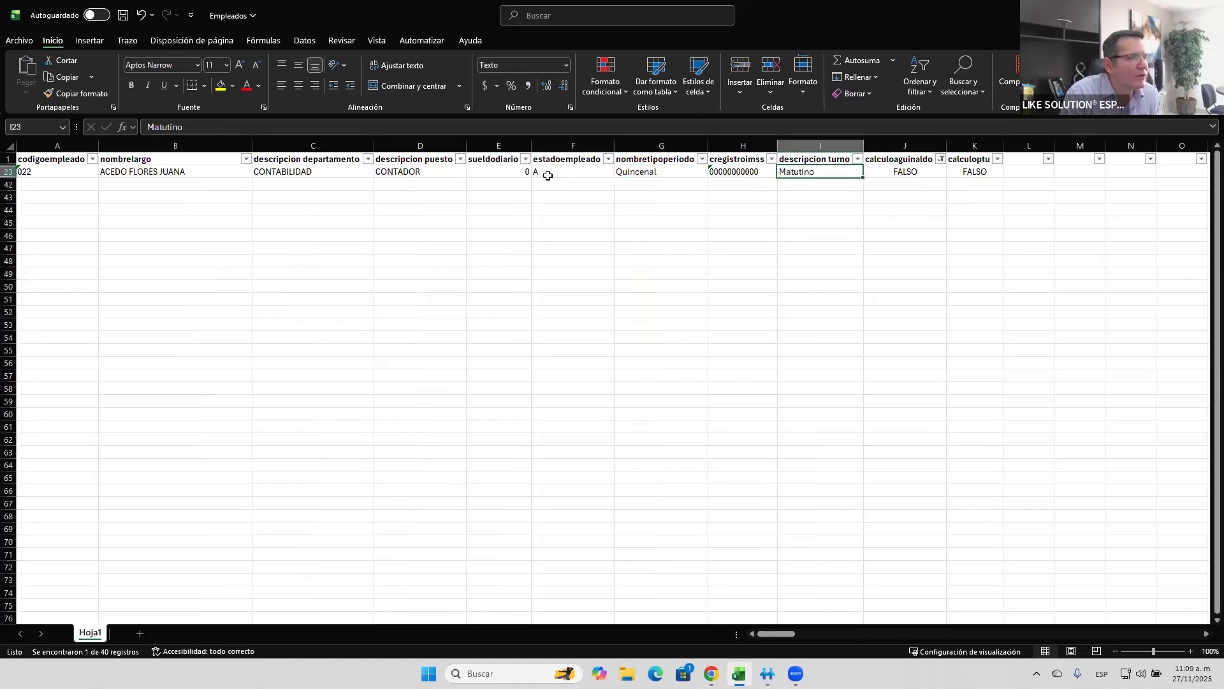
key("Left")
key("Left")
key("Left")
key("Left")
key("Left")
key("Left")
key("Left")
key("Left")
key("Left")
key("Left")
key("Left")
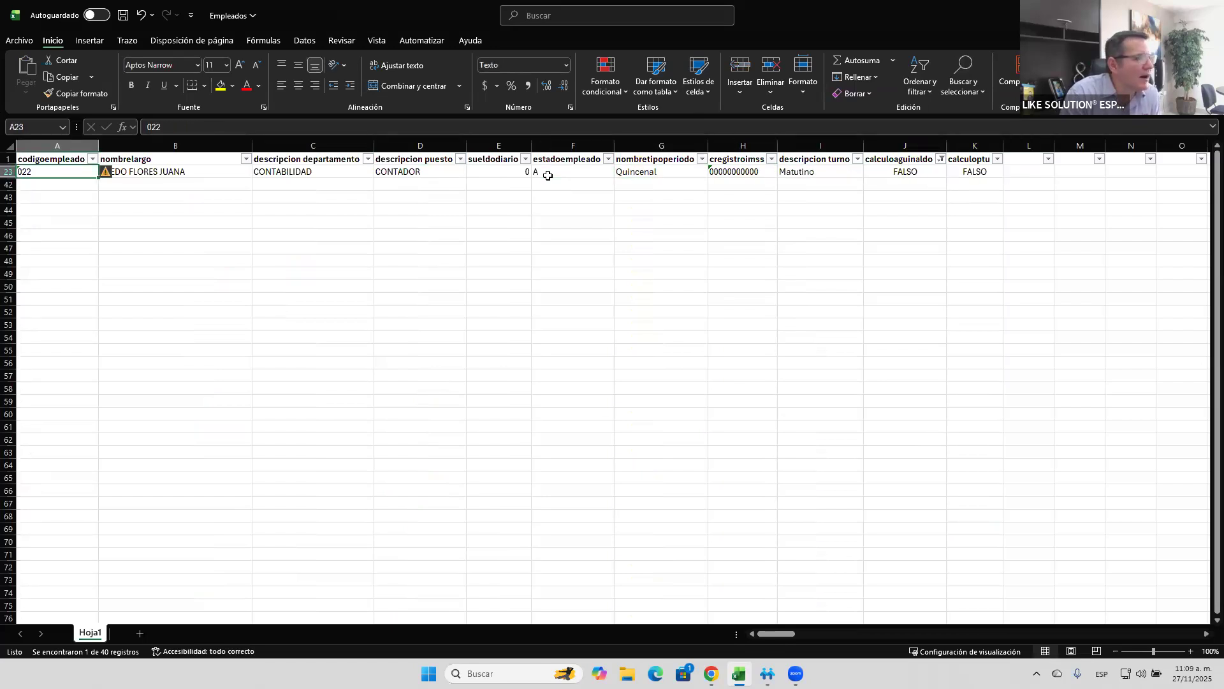
key("Right")
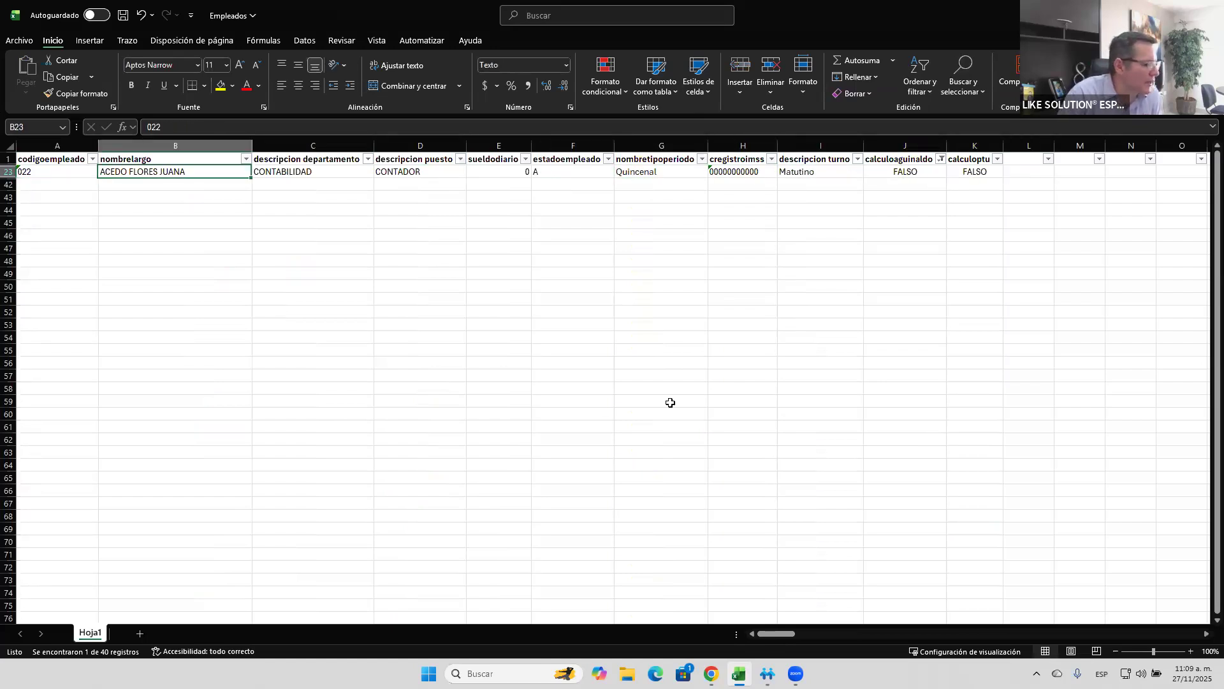
key("Left")
- Switch to CONTPAQi Nóminas, review the filtered employee's contract type and calculation settings in the employee catalog, and close it
left_click(767, 672)
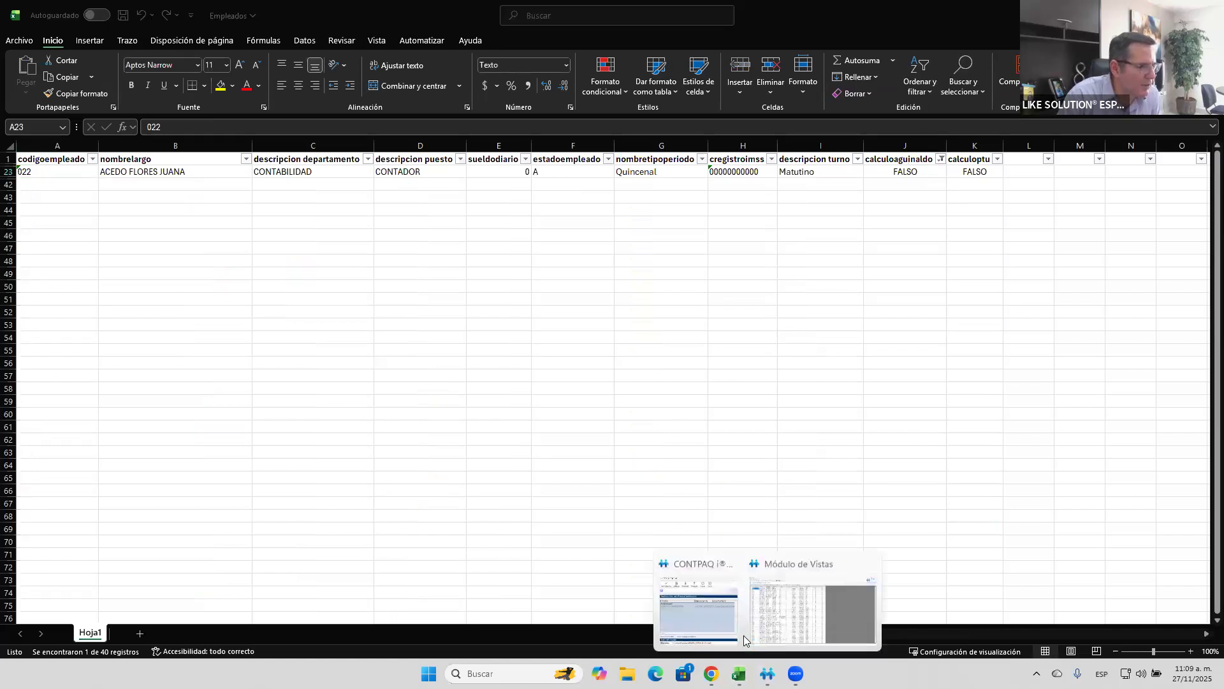
left_click(730, 630)
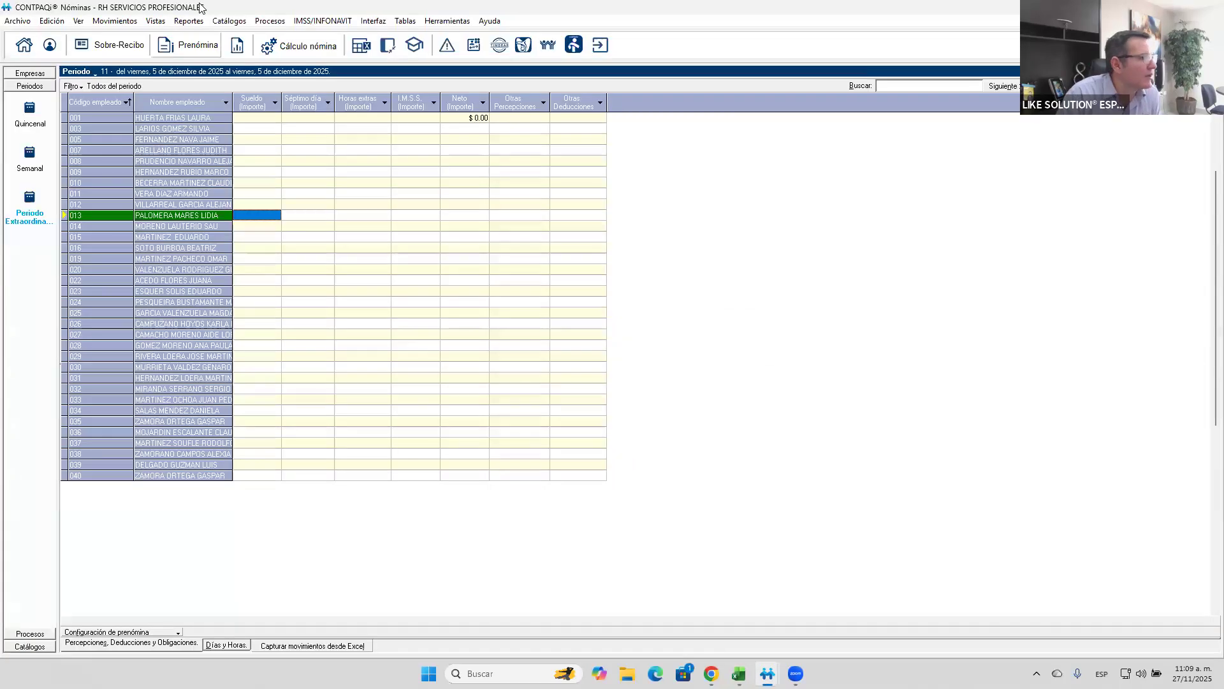
left_click(225, 25)
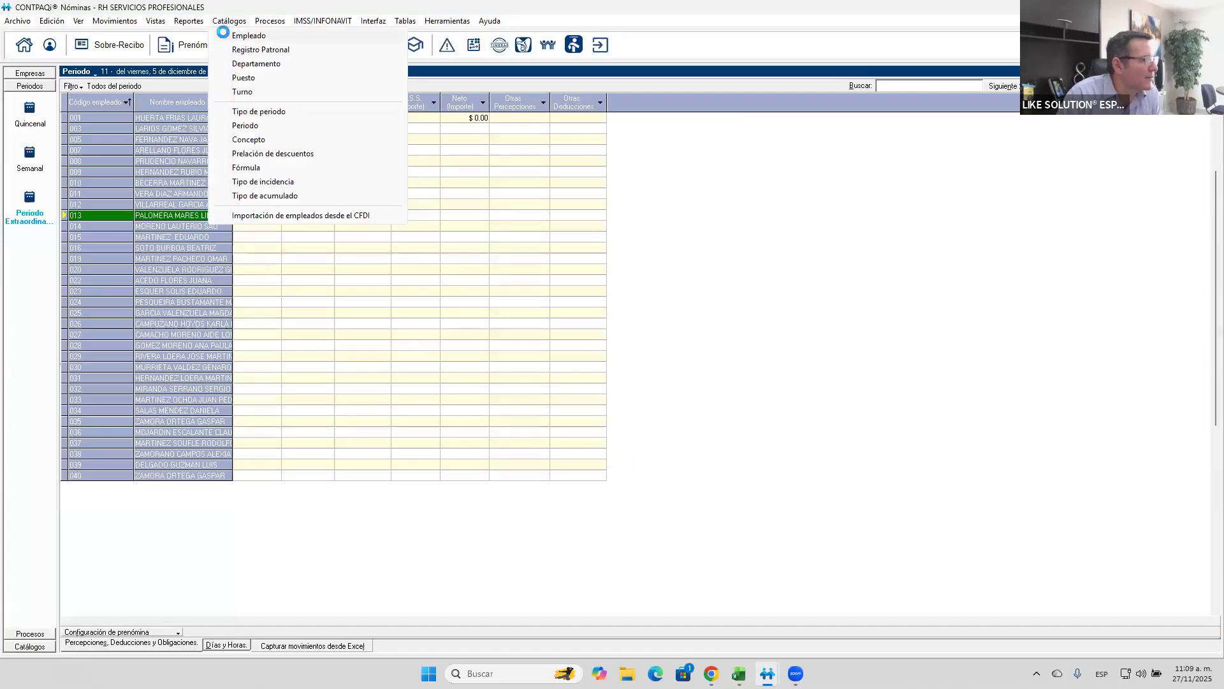
left_click(224, 35)
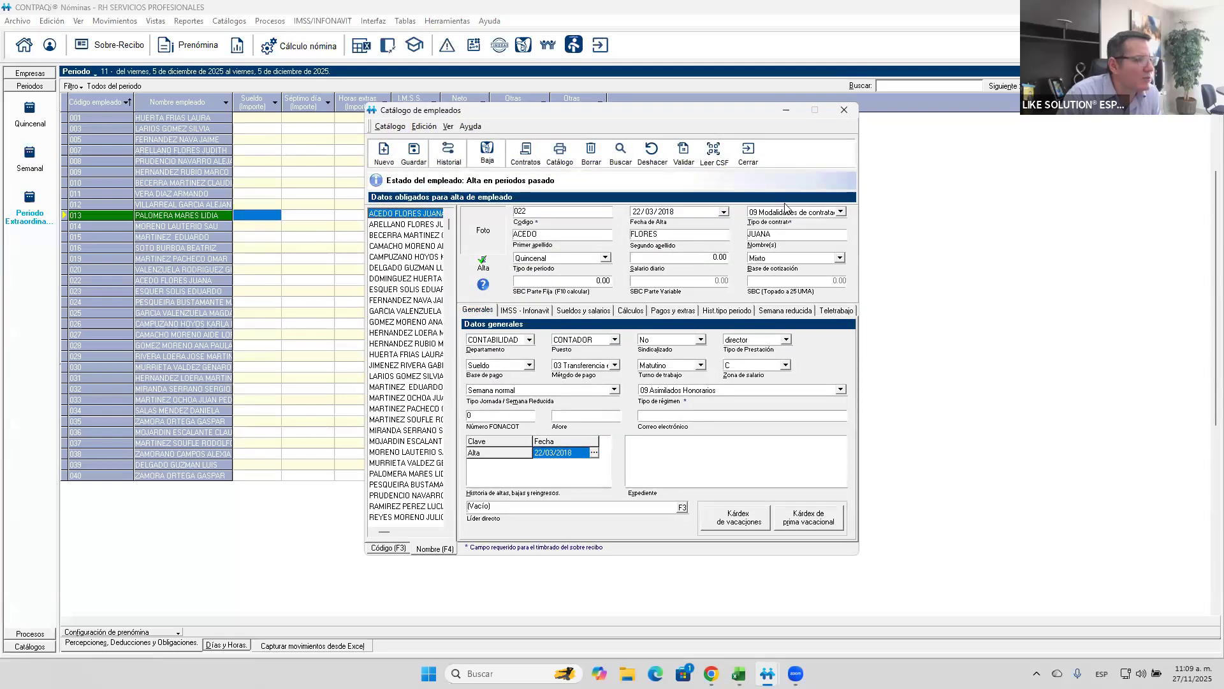
left_click(782, 209)
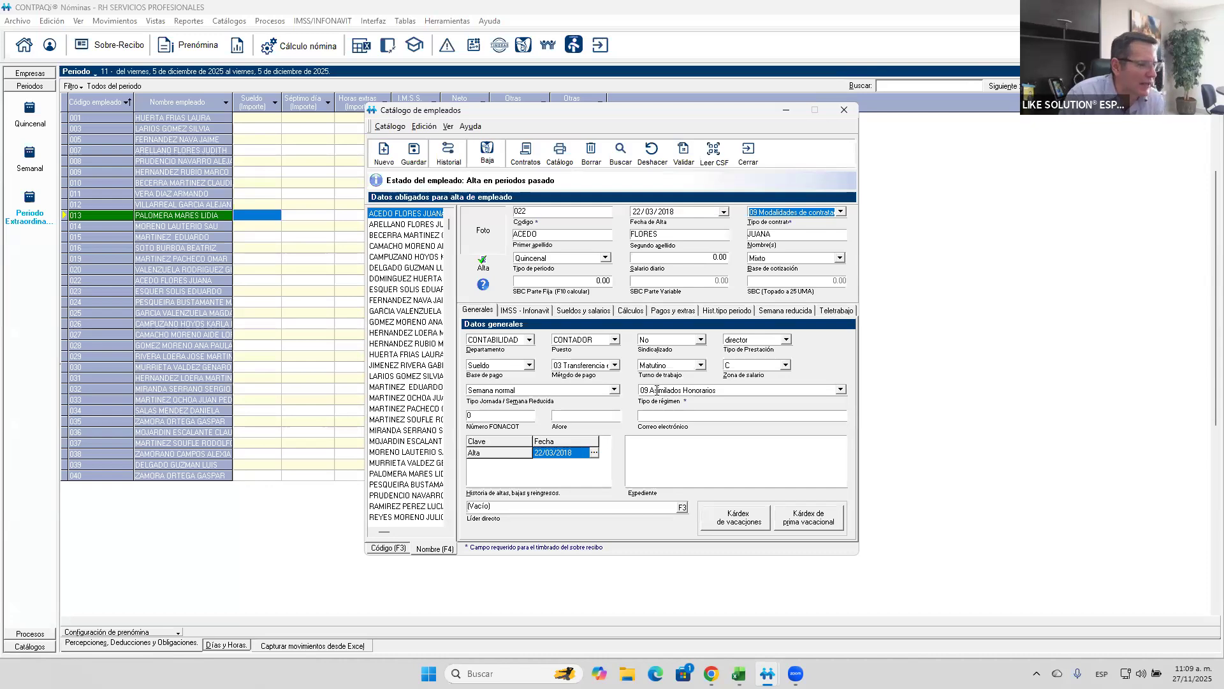
left_click(631, 310)
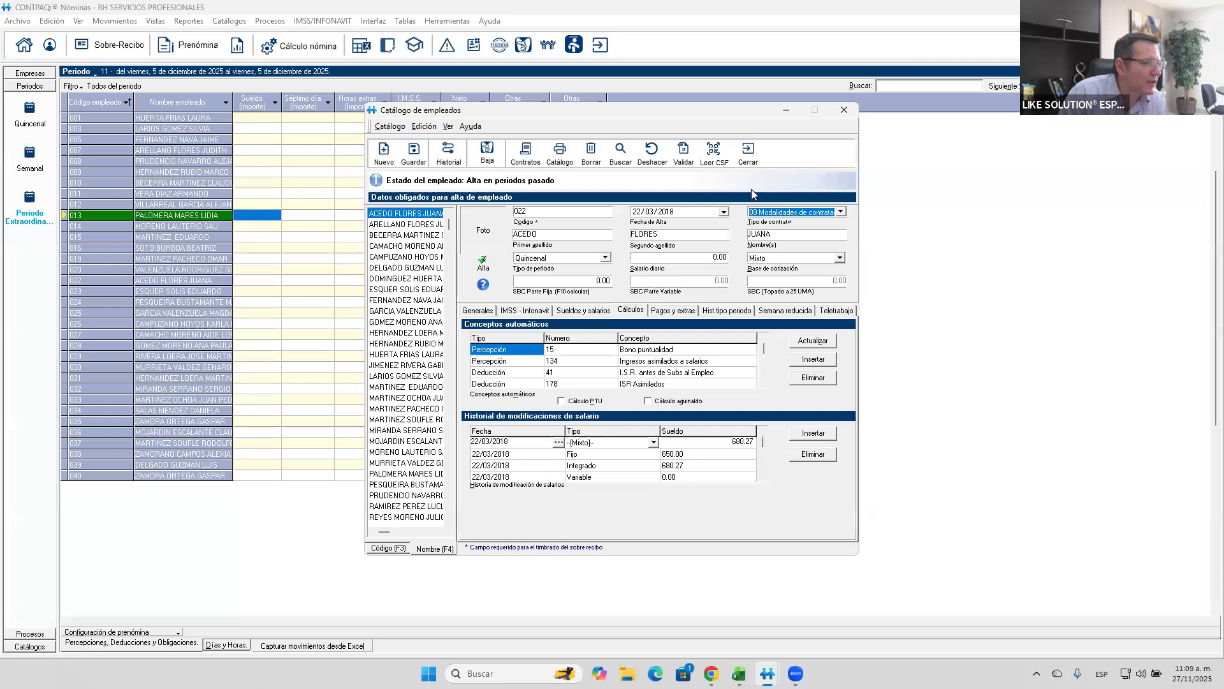
left_click(751, 165)
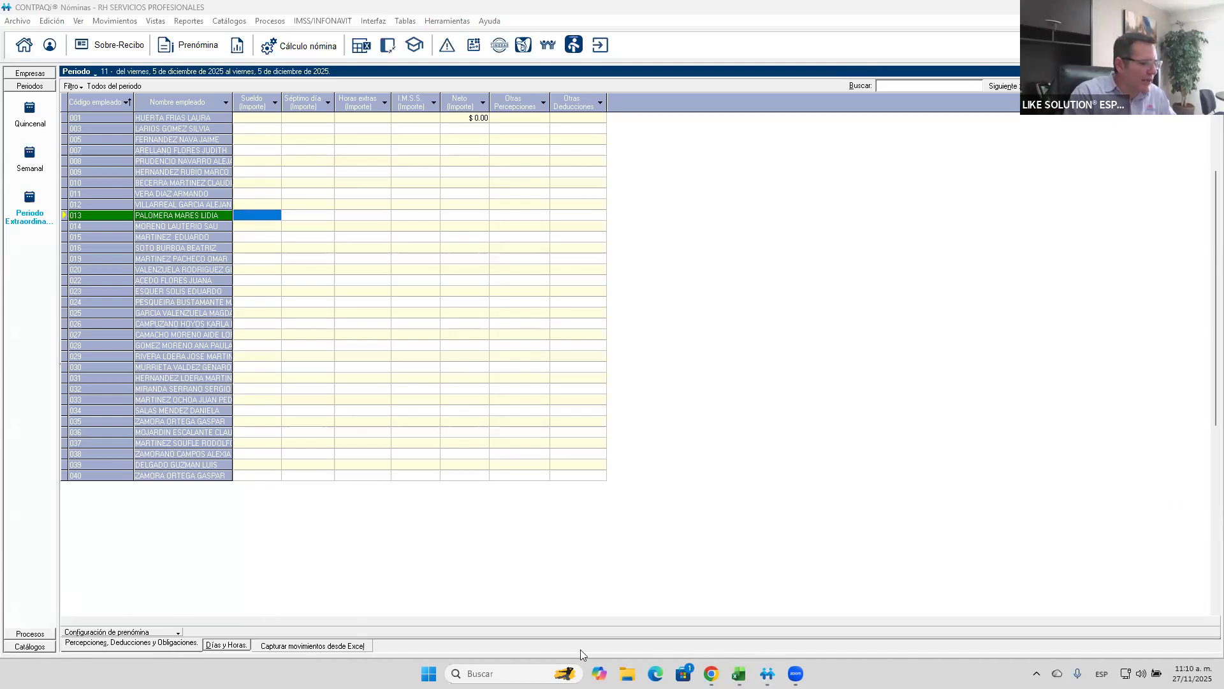
- Add the Aguinaldo perception to the prenómina concepts ahead of Neto, and enable its Valor column alongside Importe
left_click(155, 646)
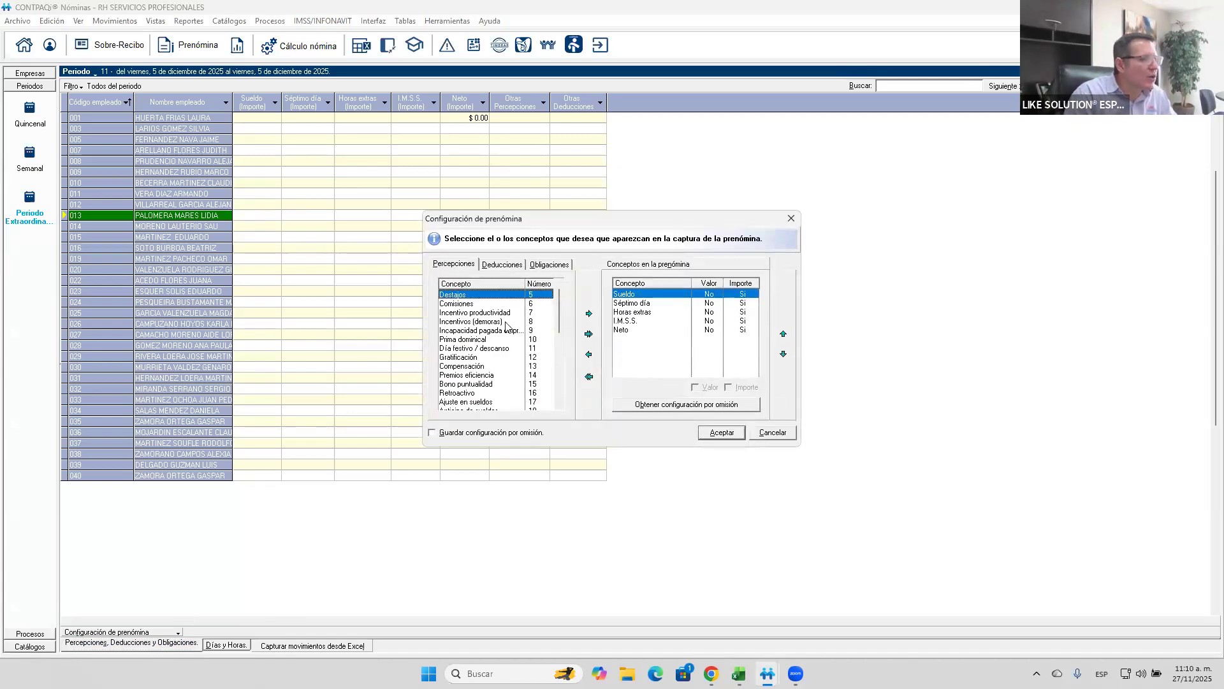
left_click_drag(556, 305, 556, 321)
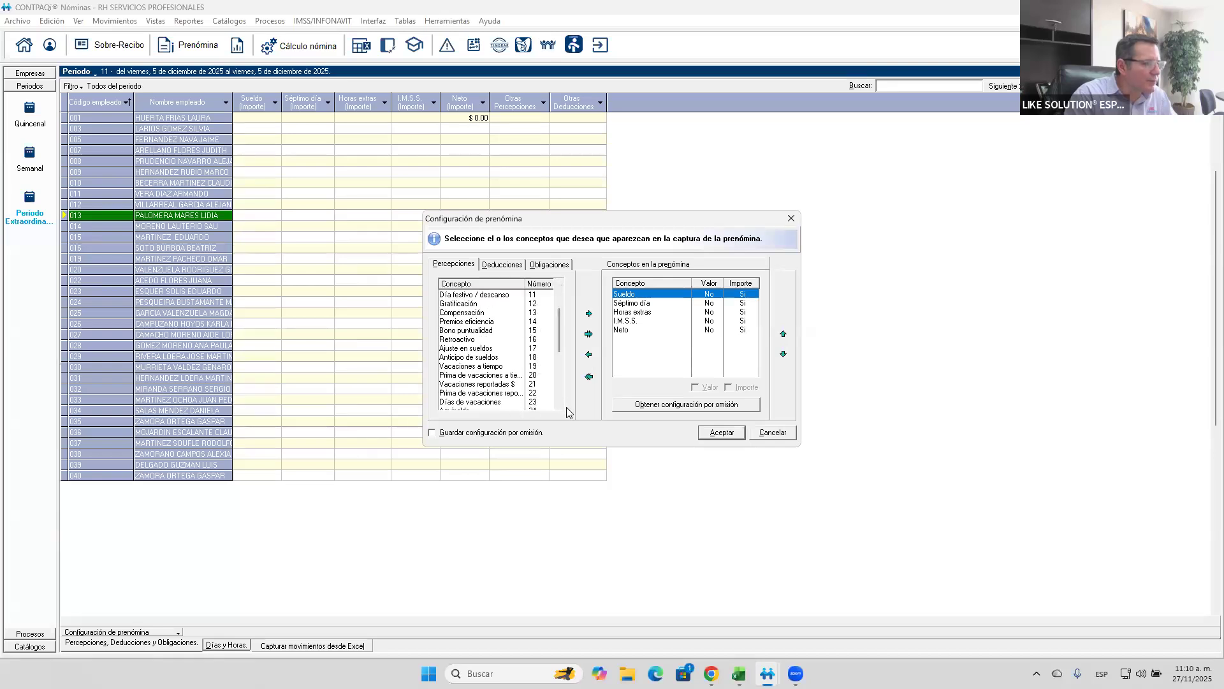
scroll(561, 407, "down", 1)
left_click(506, 403)
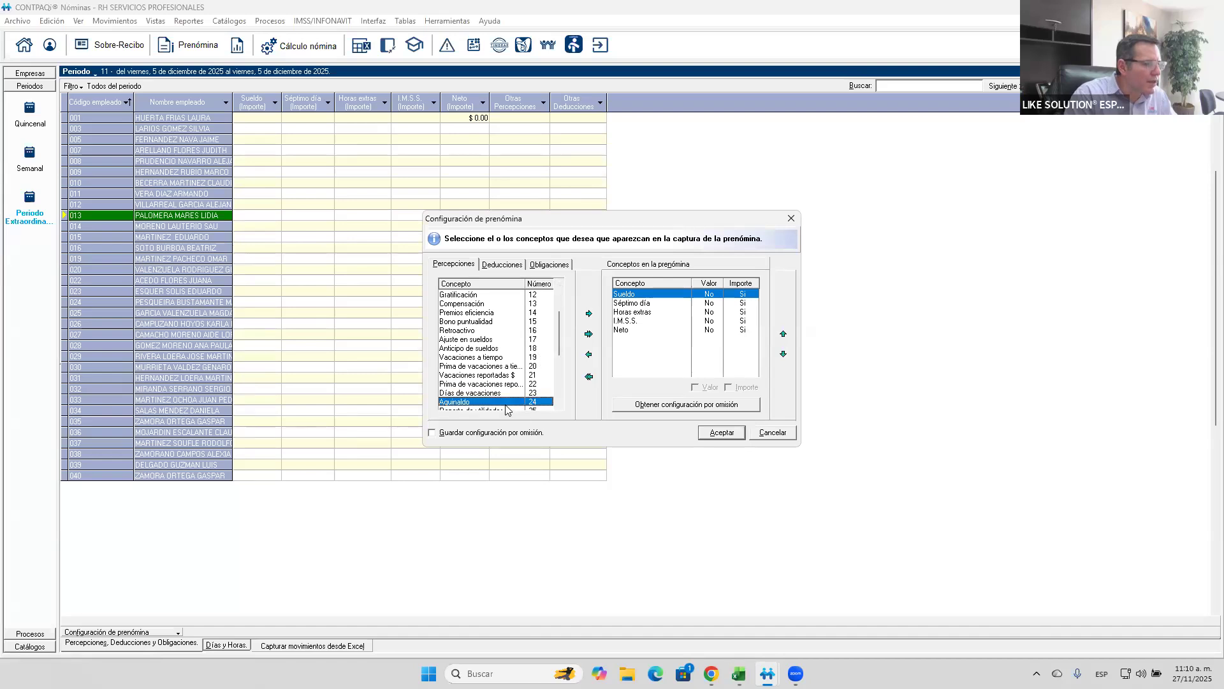
left_click(589, 313)
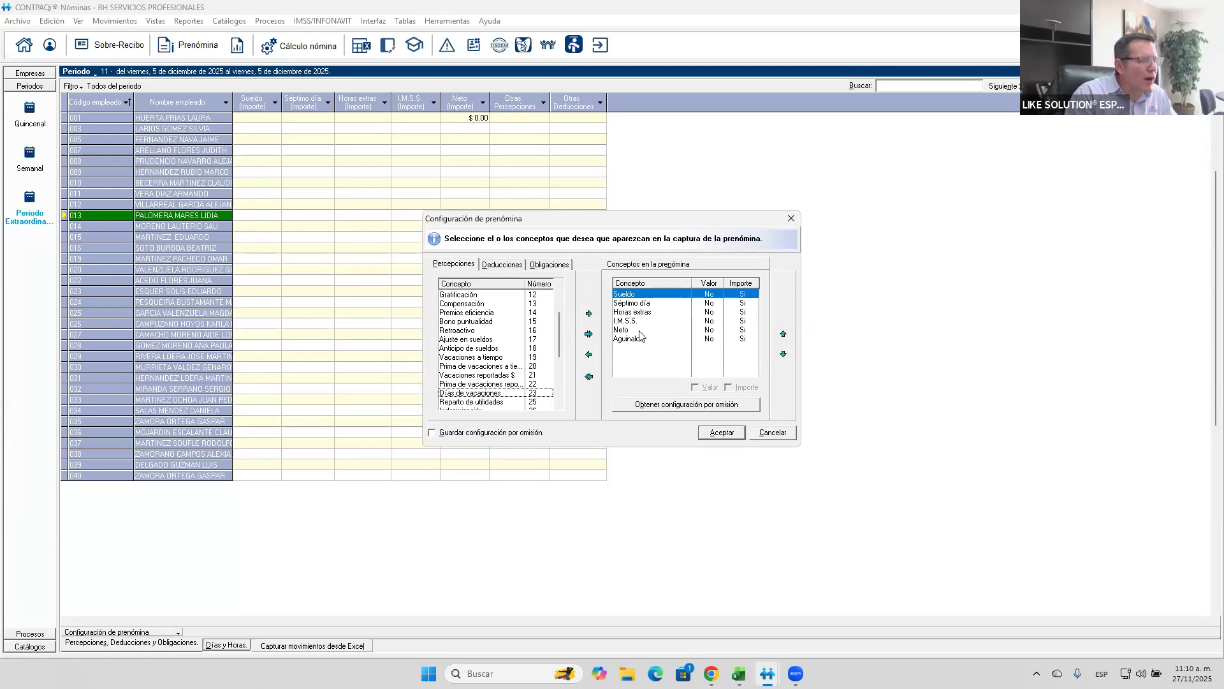
left_click(642, 330)
left_click(784, 355)
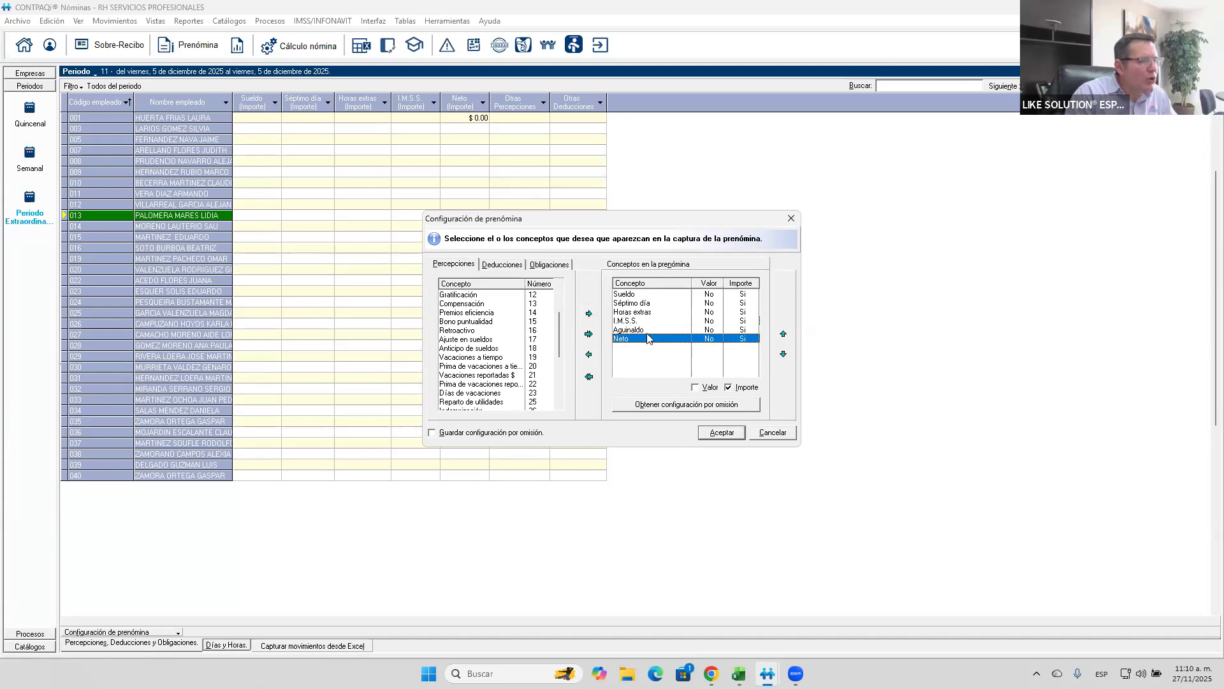
left_click(640, 329)
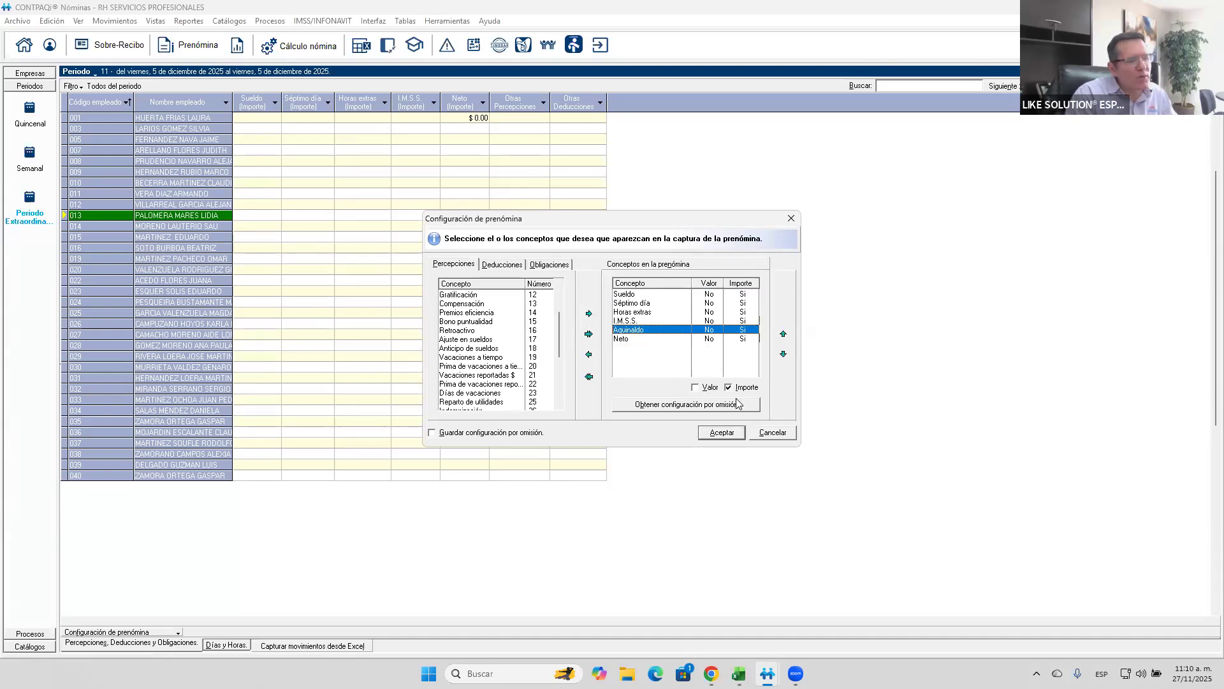
left_click(696, 388)
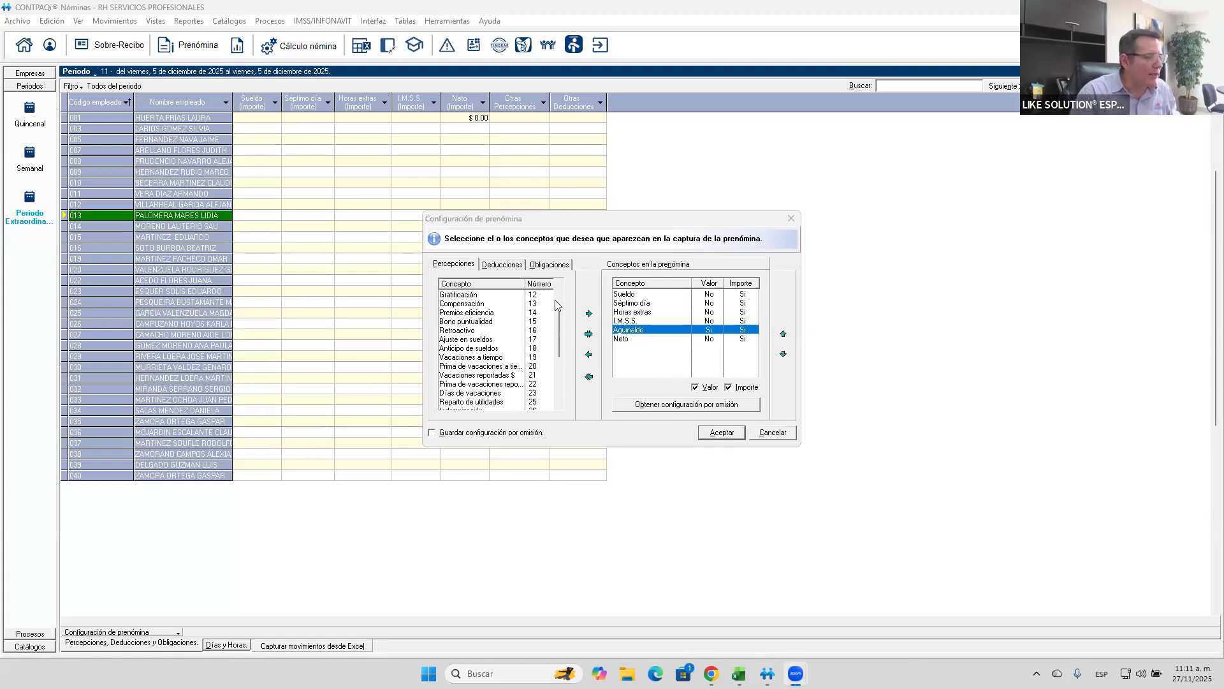
- Add the I.S.R. Art174 deduction to the prenómina ahead of Neto and apply the configuration
left_click(502, 265)
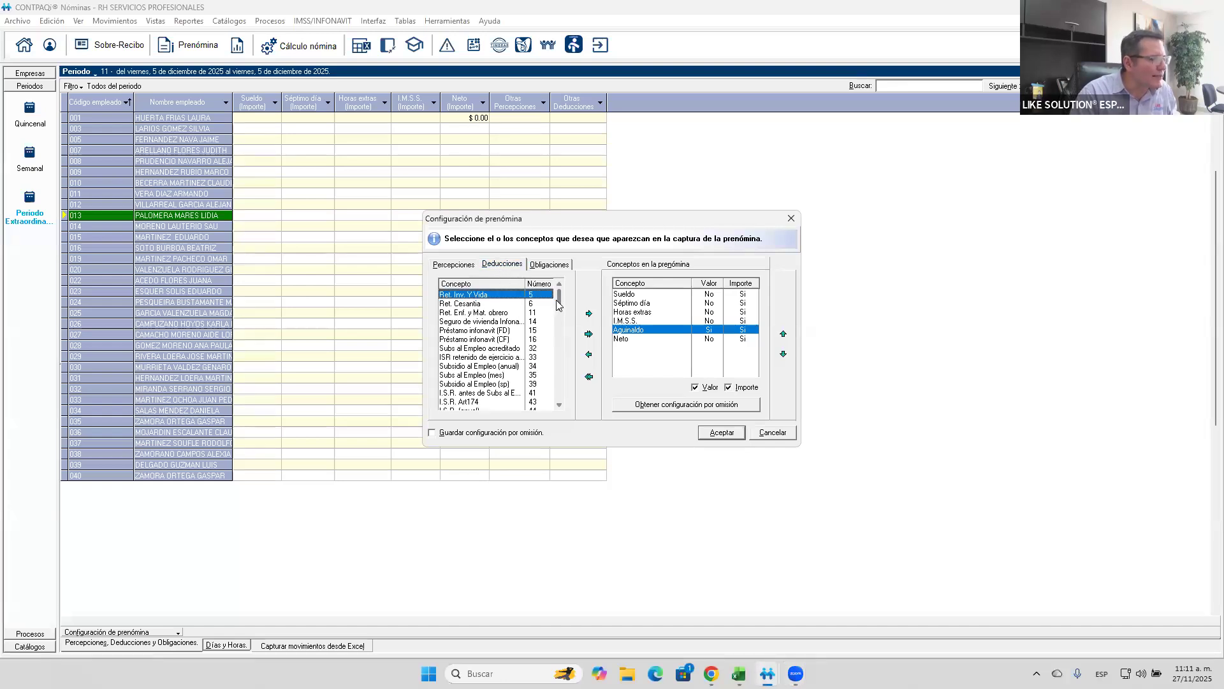
left_click(473, 403)
left_click(589, 313)
left_click(707, 339)
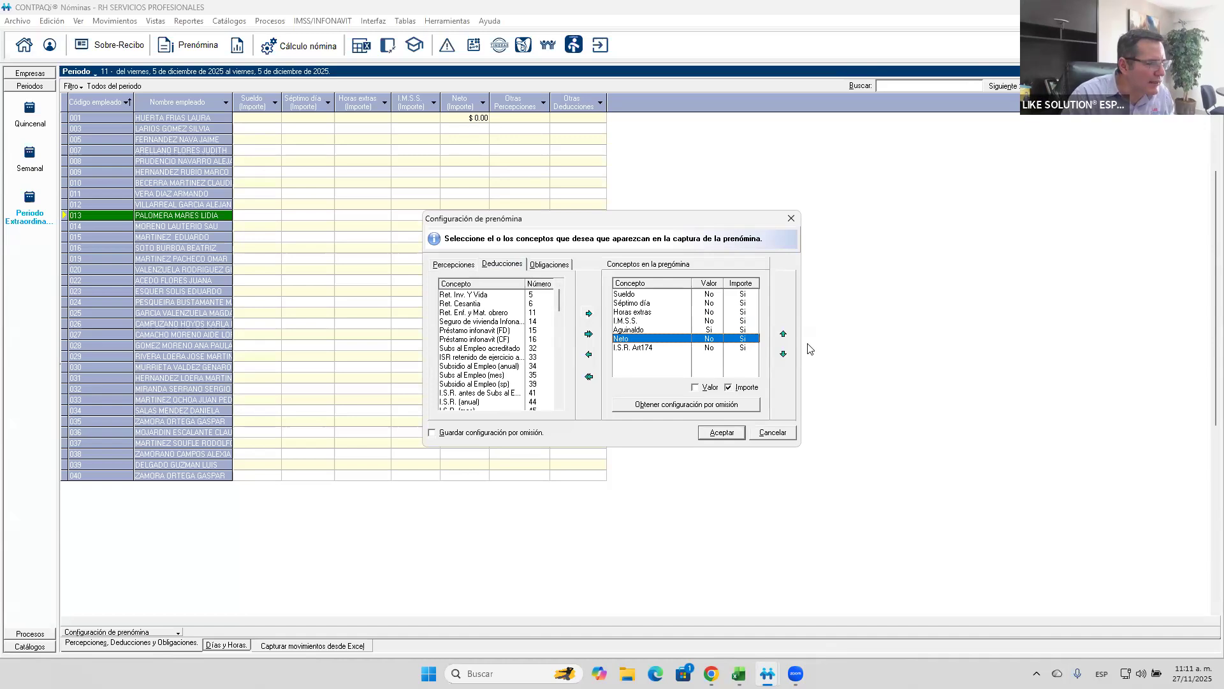
left_click(784, 355)
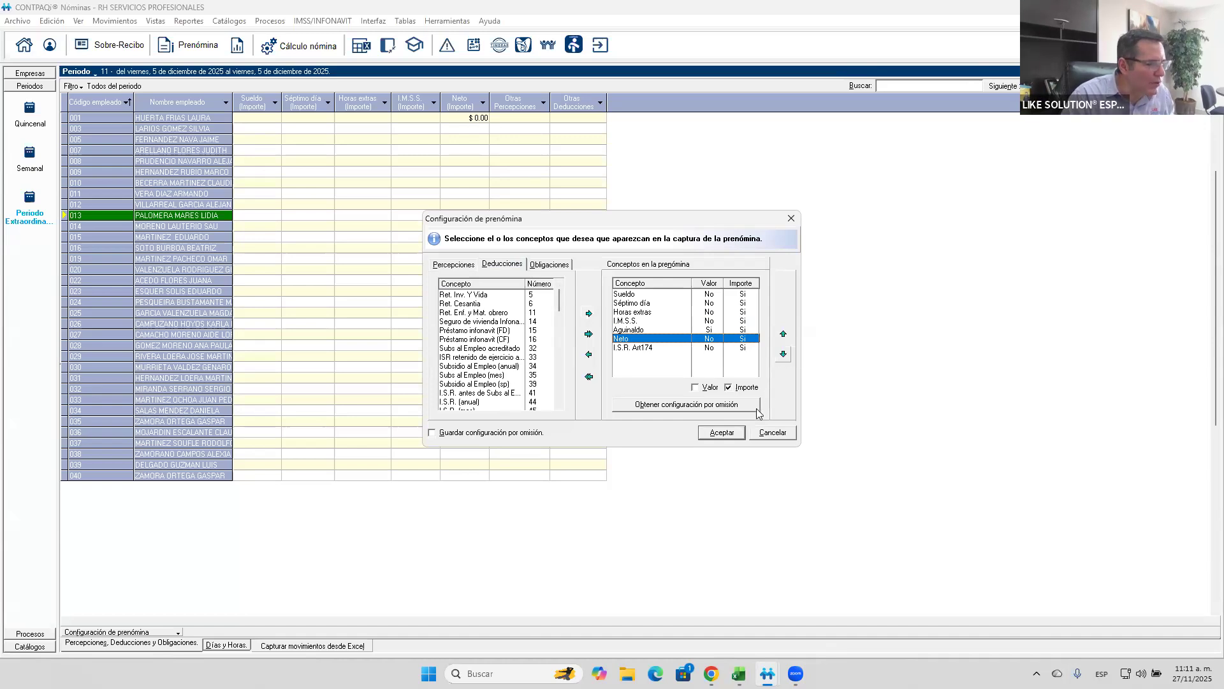
left_click(721, 433)
left_click(590, 382)
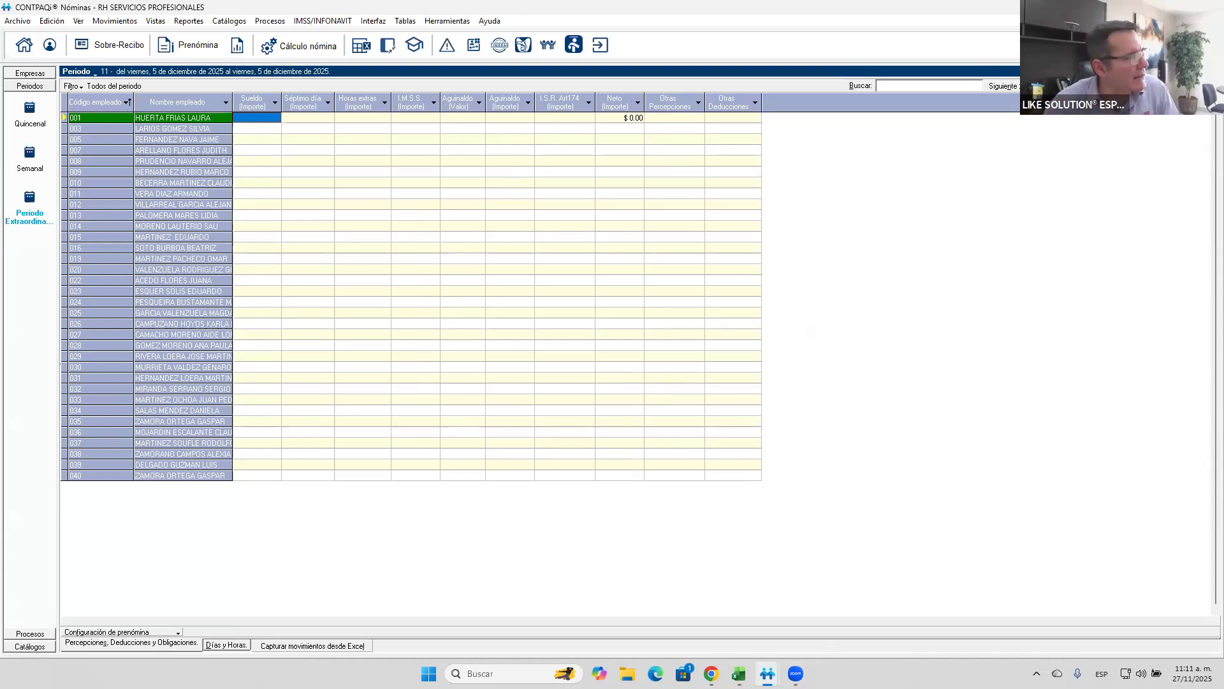
- Review the Aguinaldo days in the benefits table for the De_Ley and director types, and close the catalog
left_click(406, 21)
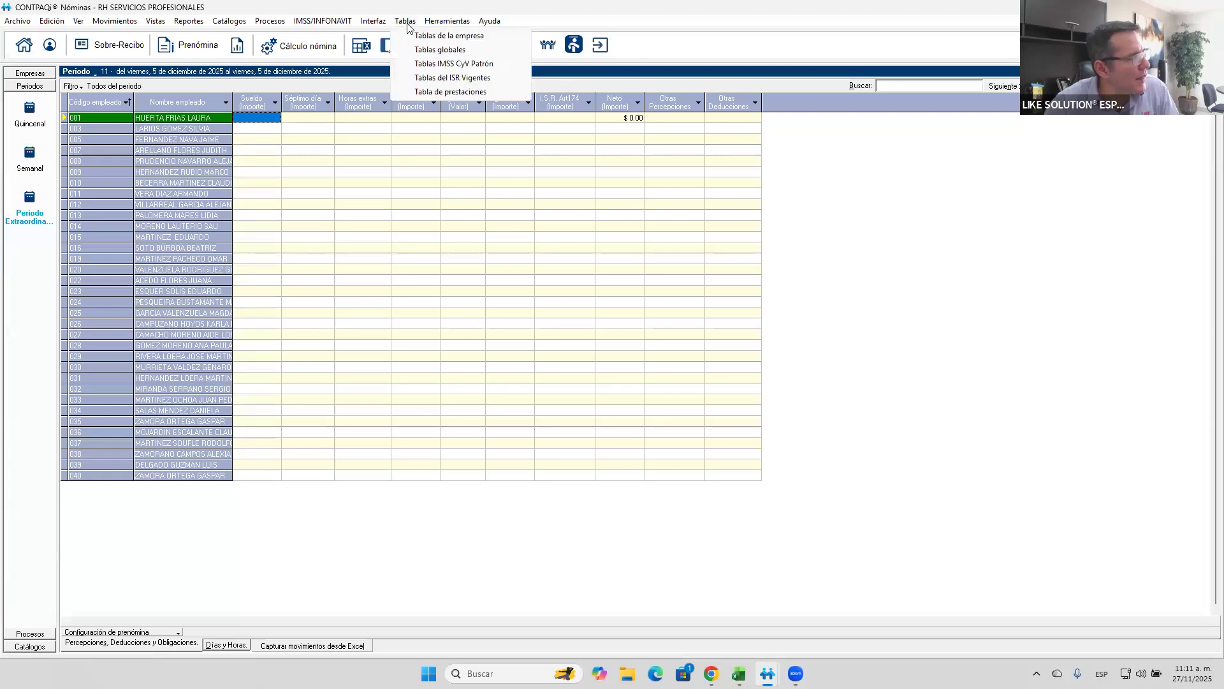
left_click(440, 92)
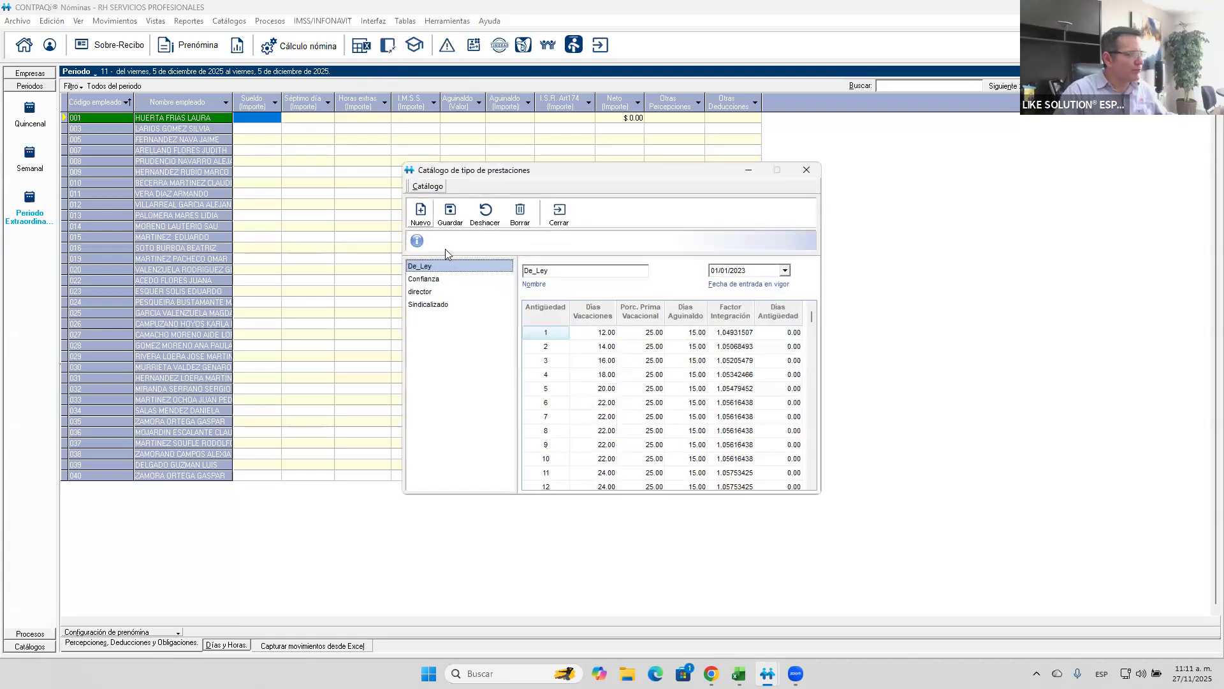
left_click(702, 332)
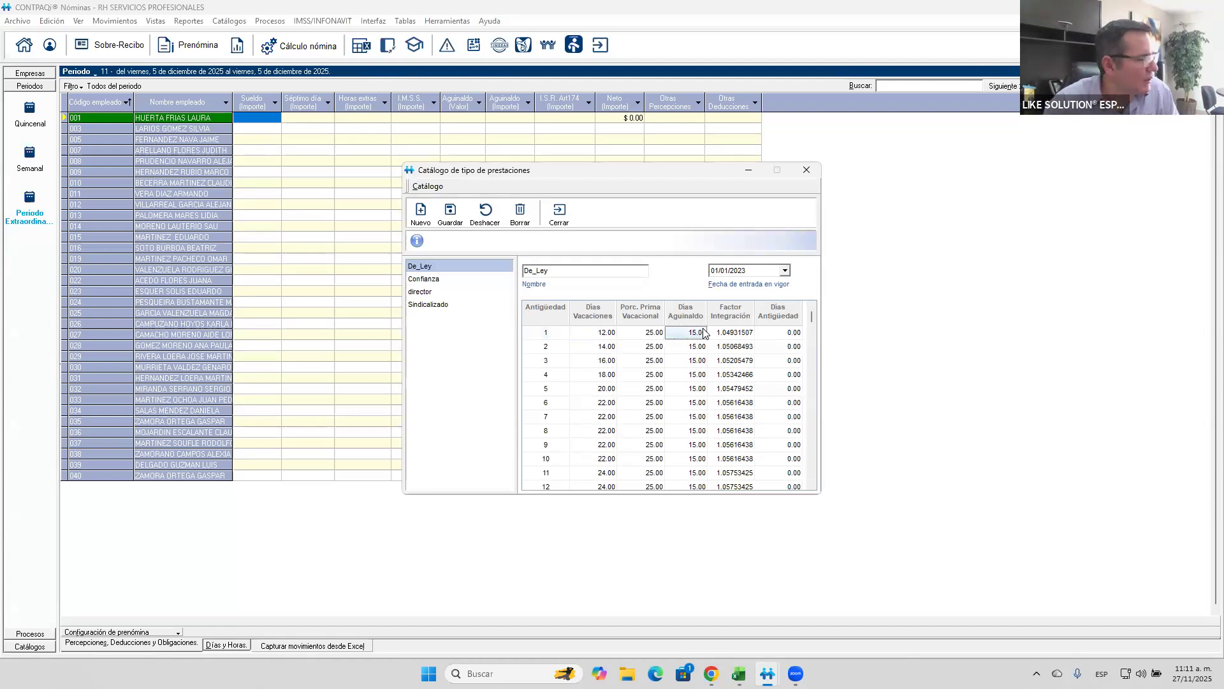
left_click(432, 293)
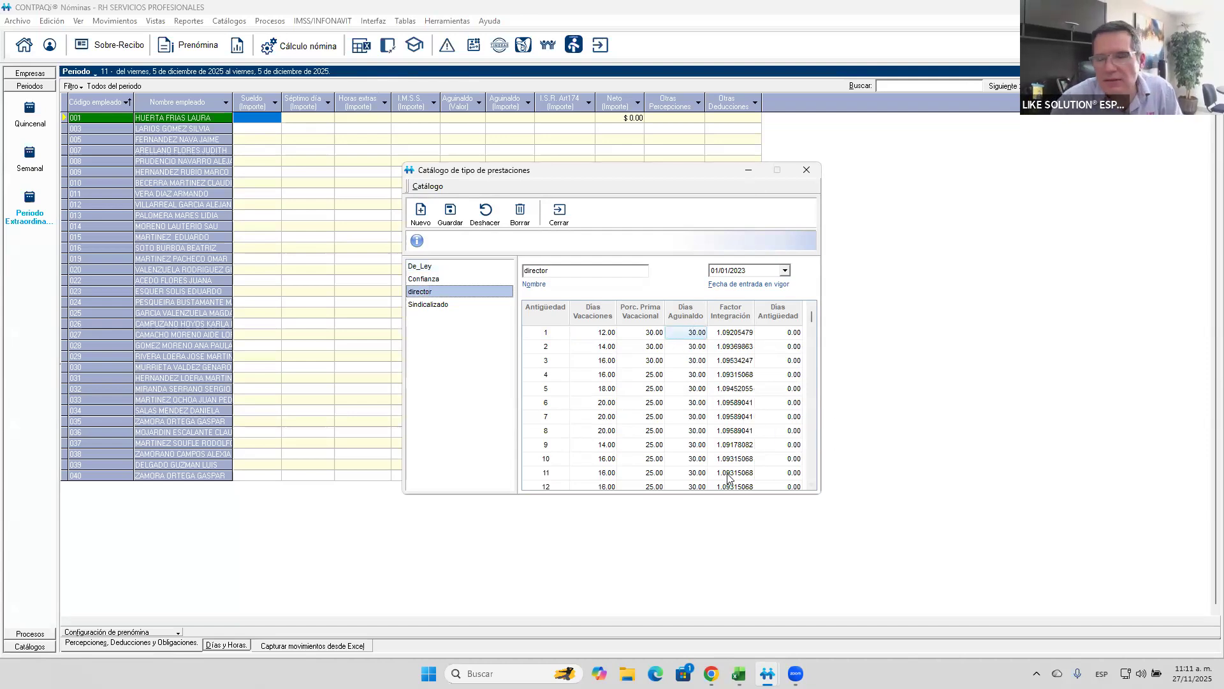
left_click(559, 215)
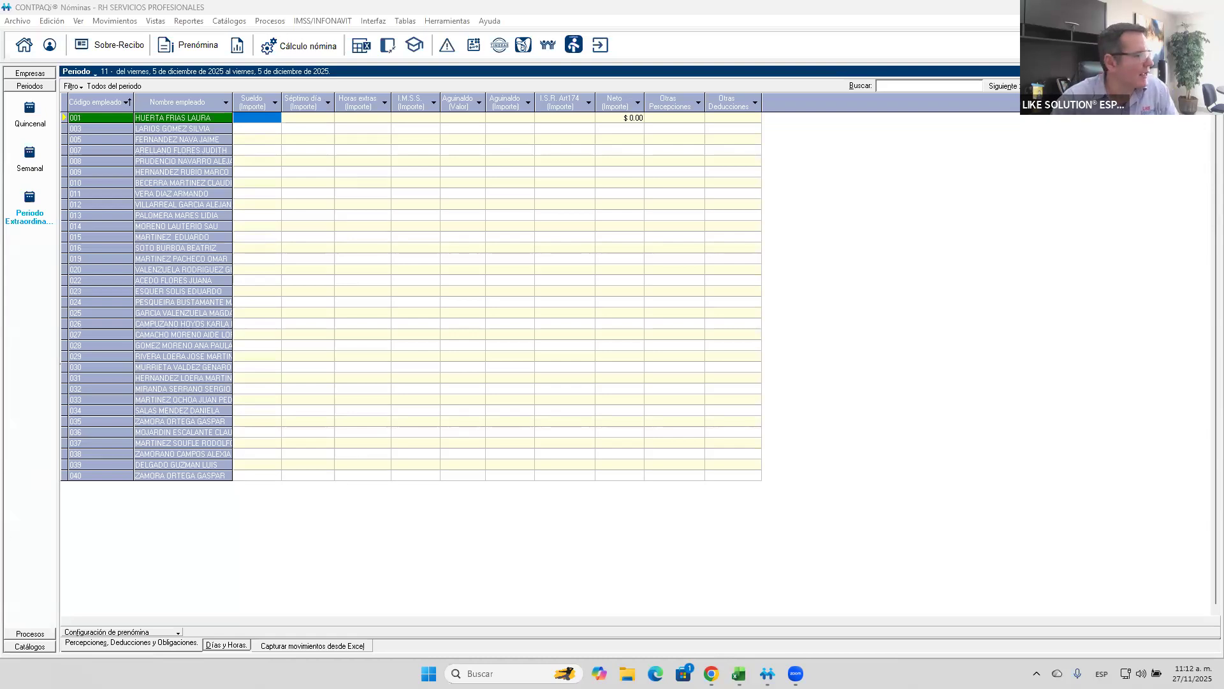
- Show the Base de cotización al IMSS as an additional employee column in the prenómina
left_click(165, 643)
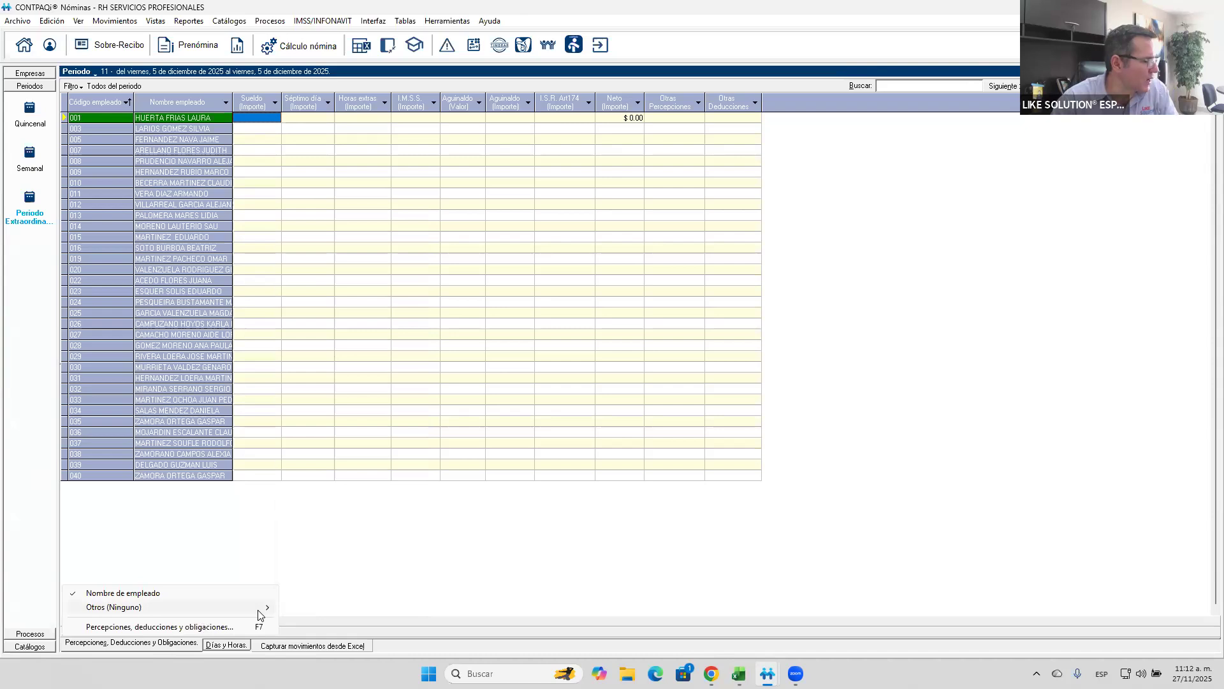
mouse_move(268, 607)
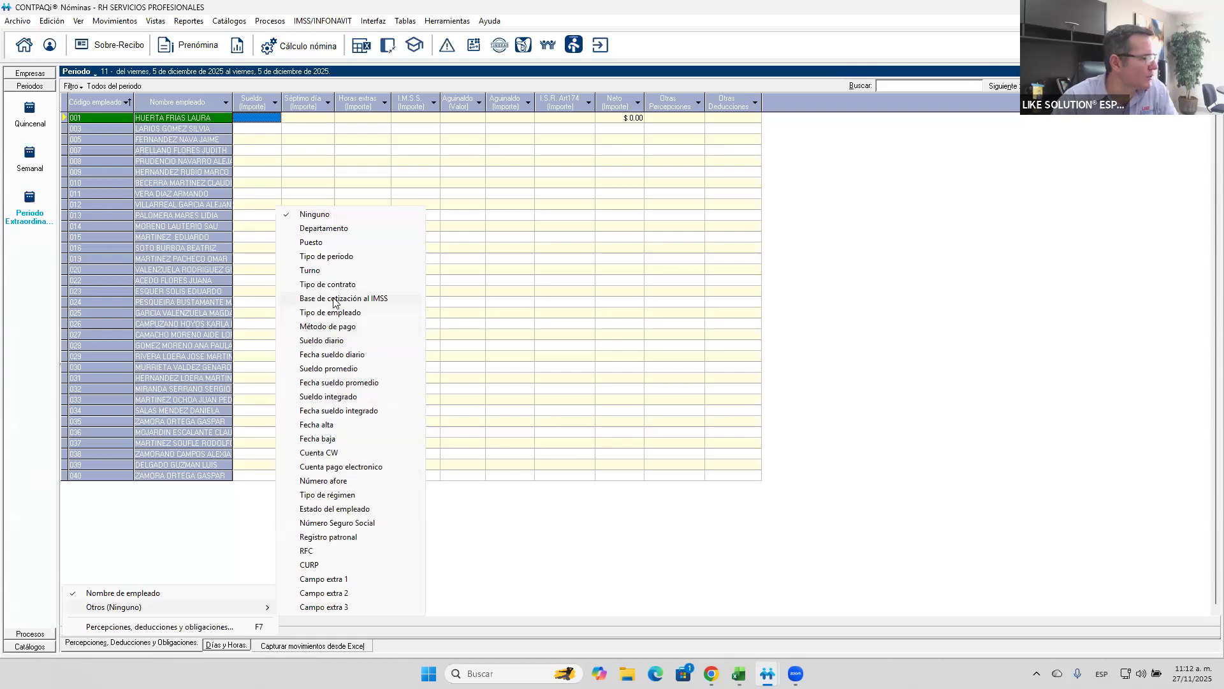
left_click(335, 299)
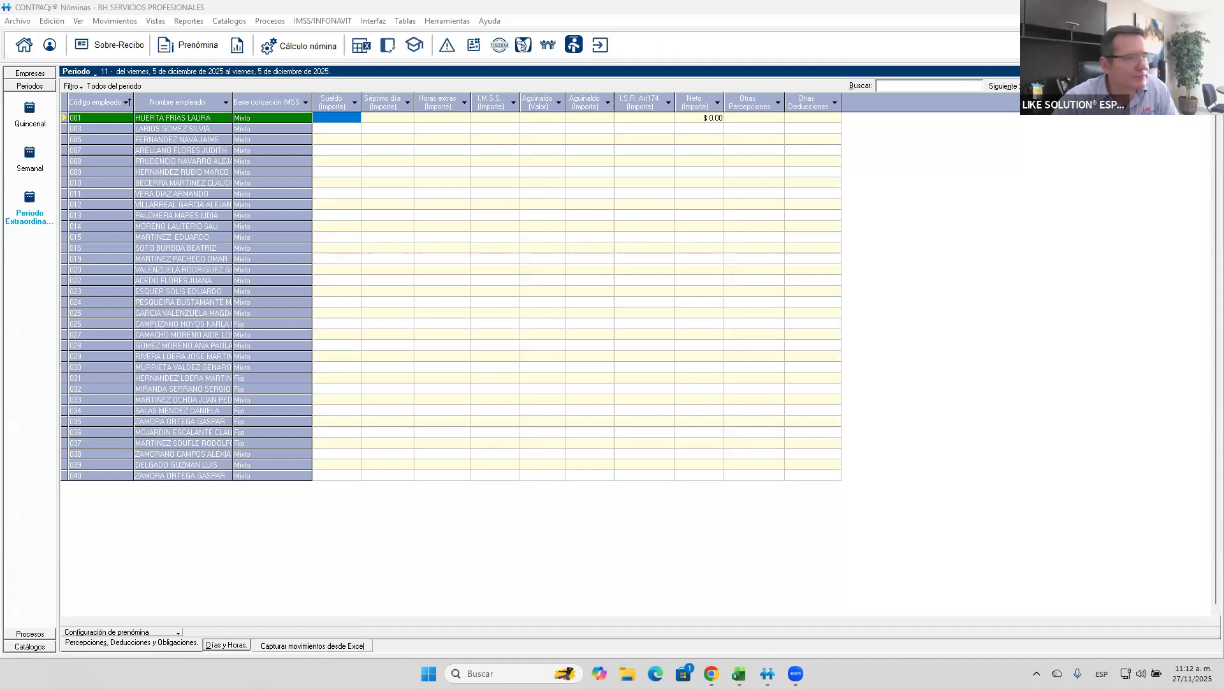
- Open the fourth listed employee's data from the prenómina and set the Tipo de Prestación to De_Ley, acknowledging the SBC notice
right_click(141, 151)
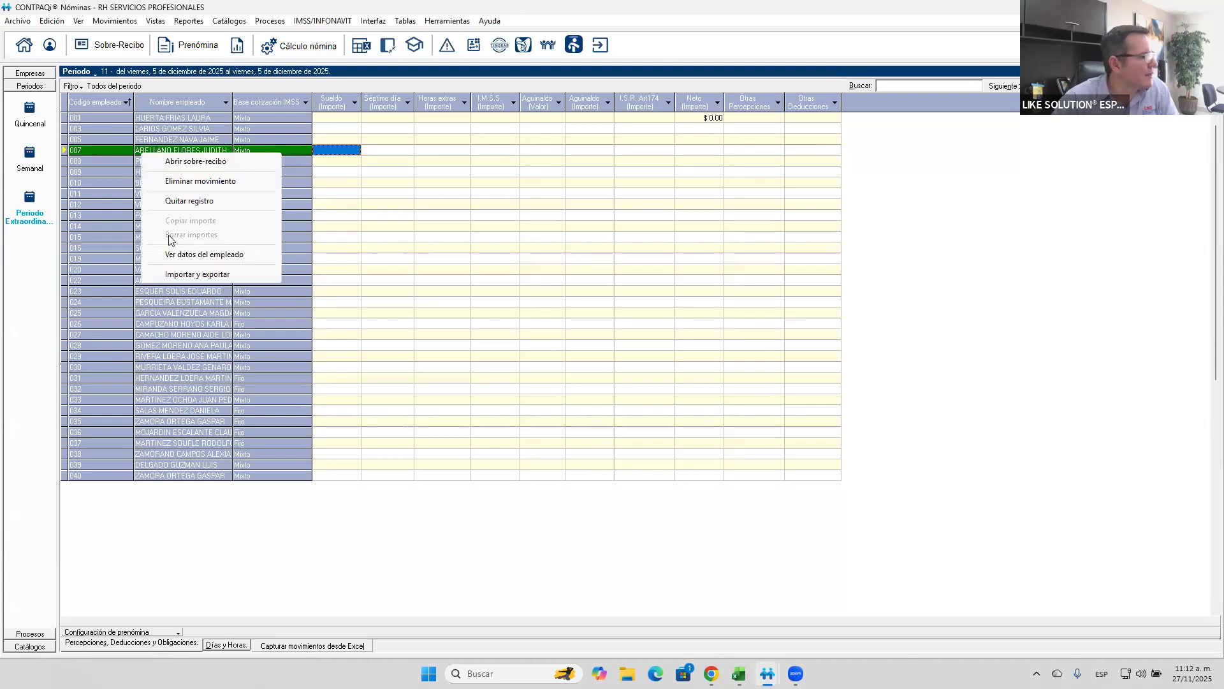
left_click(171, 257)
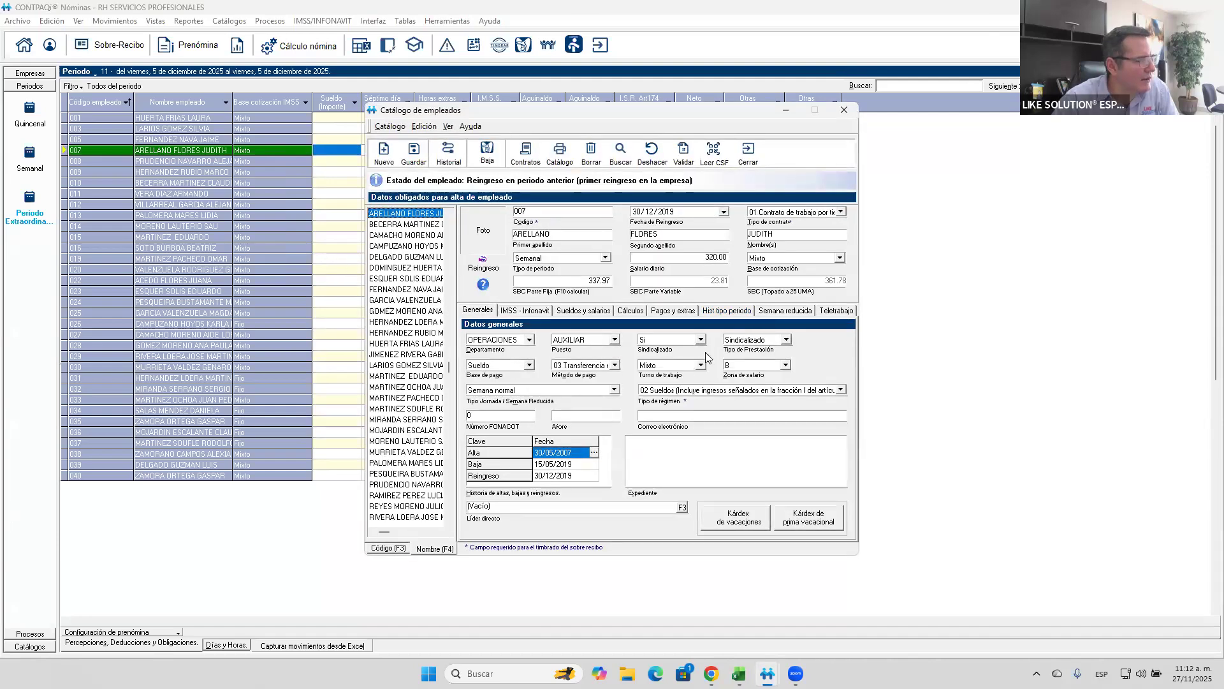
left_click(786, 340)
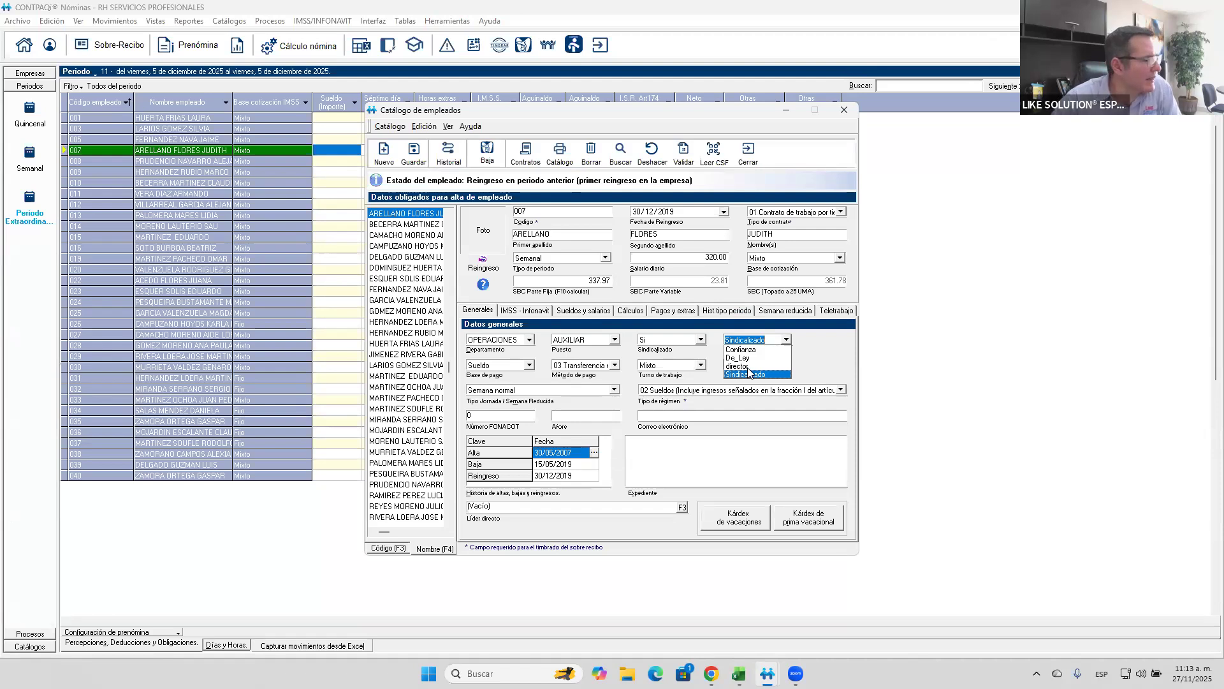
left_click(744, 358)
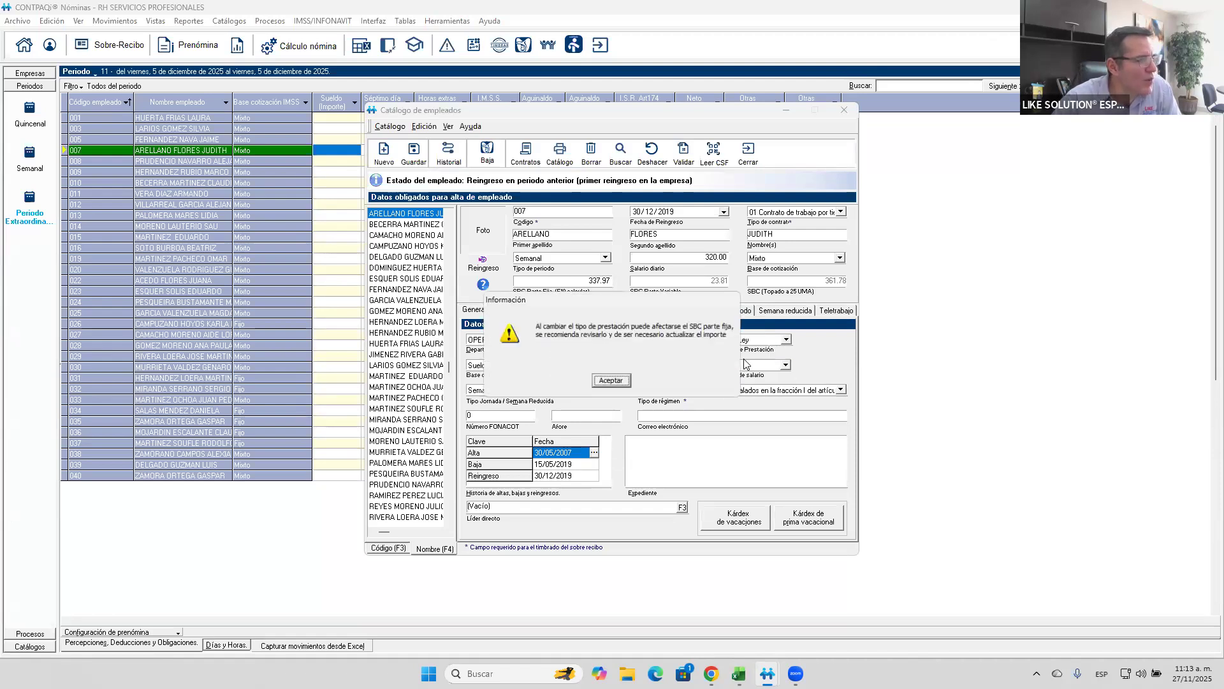
left_click(613, 383)
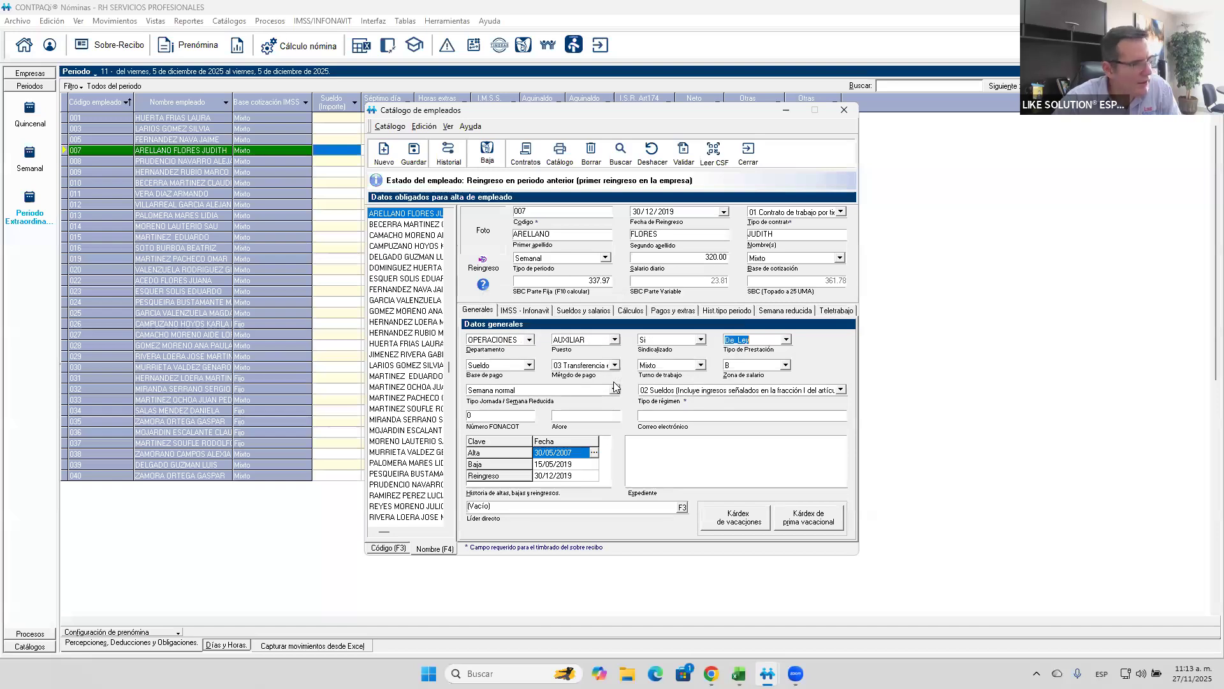
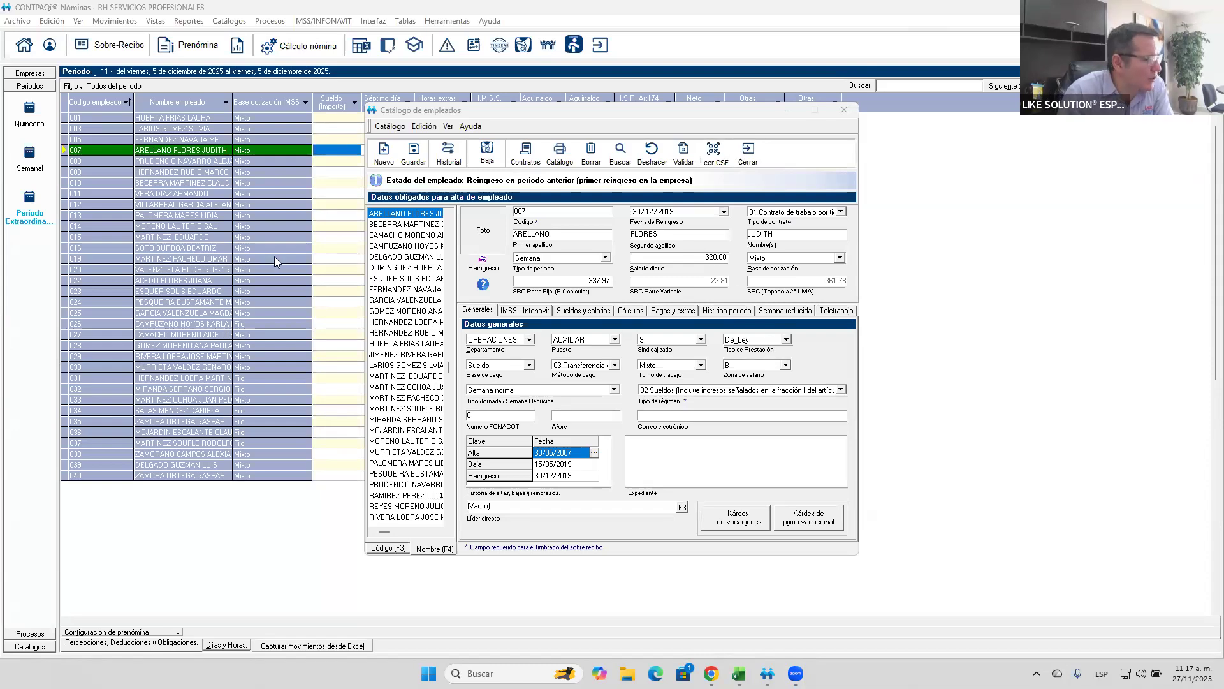
- Leave the current employee's record, discard the unsaved changes and close the employee catalog
left_click(381, 282)
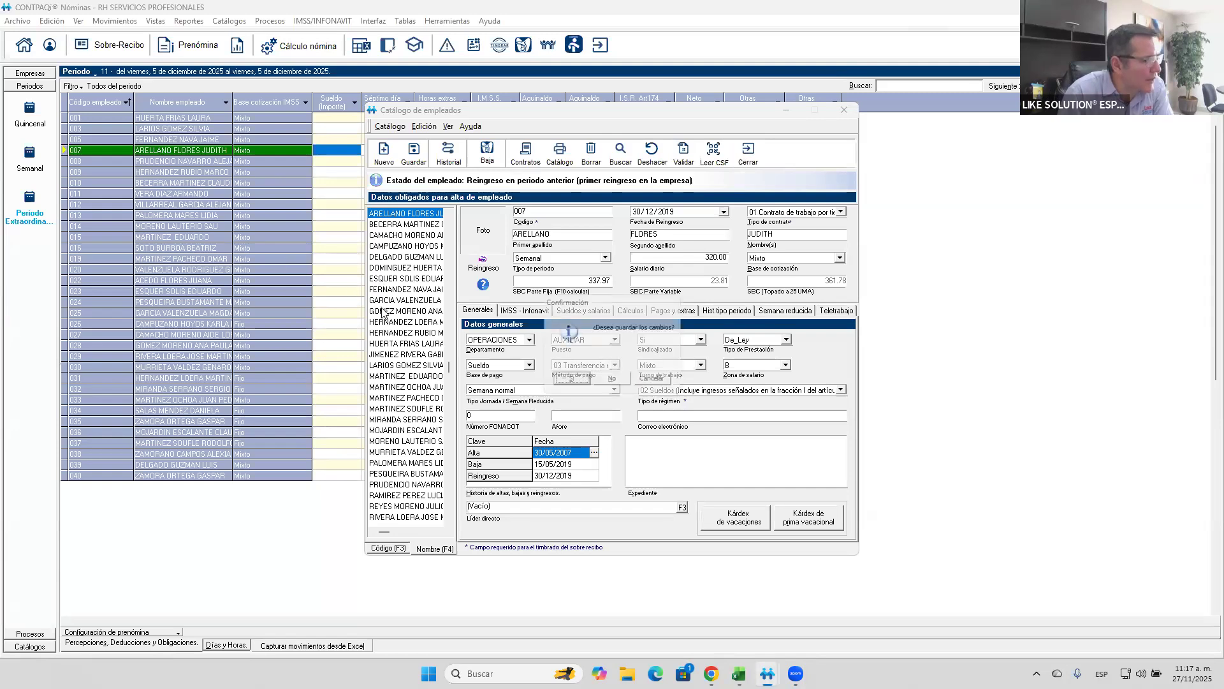
left_click(611, 381)
left_click(750, 153)
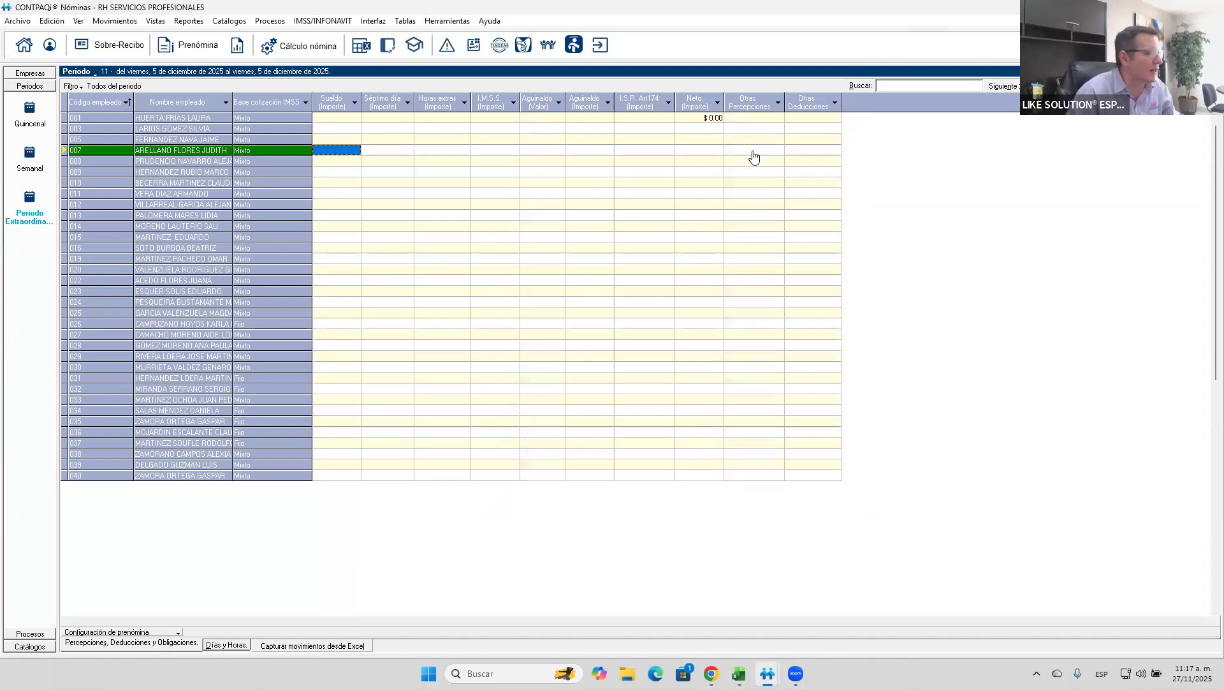
- Open the Aguinaldo calculation and add Semanal and Quincenal as the period types that take part
left_click(261, 25)
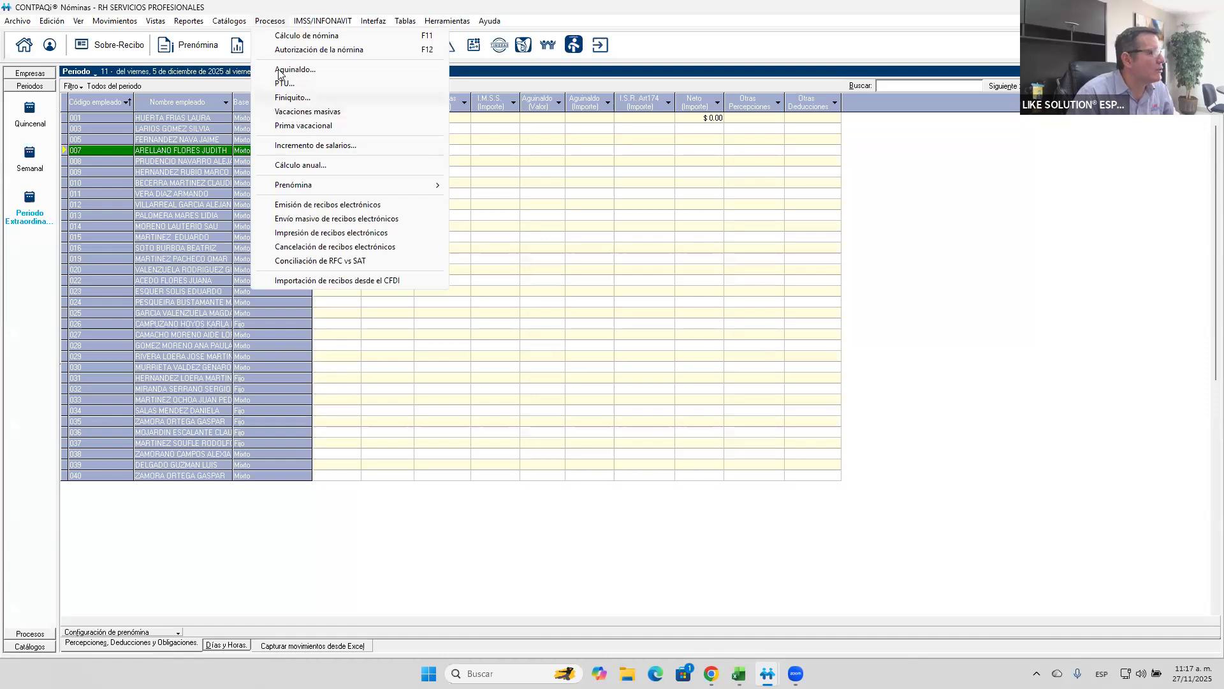
left_click(282, 72)
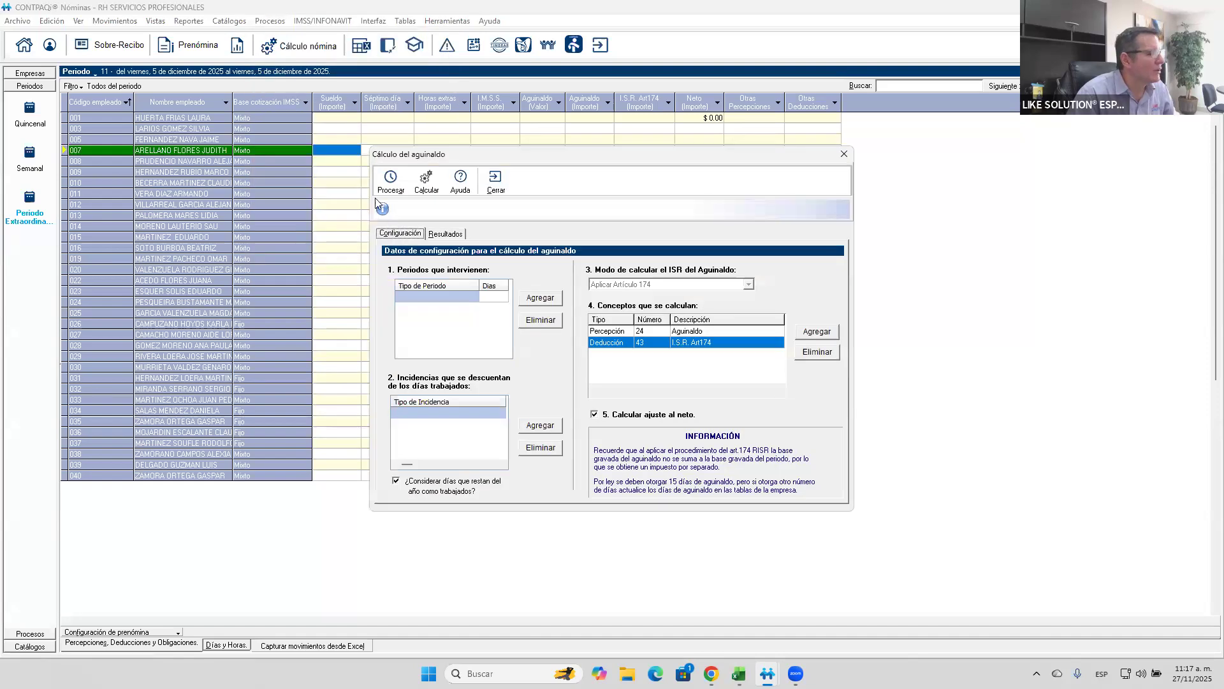
left_click(536, 301)
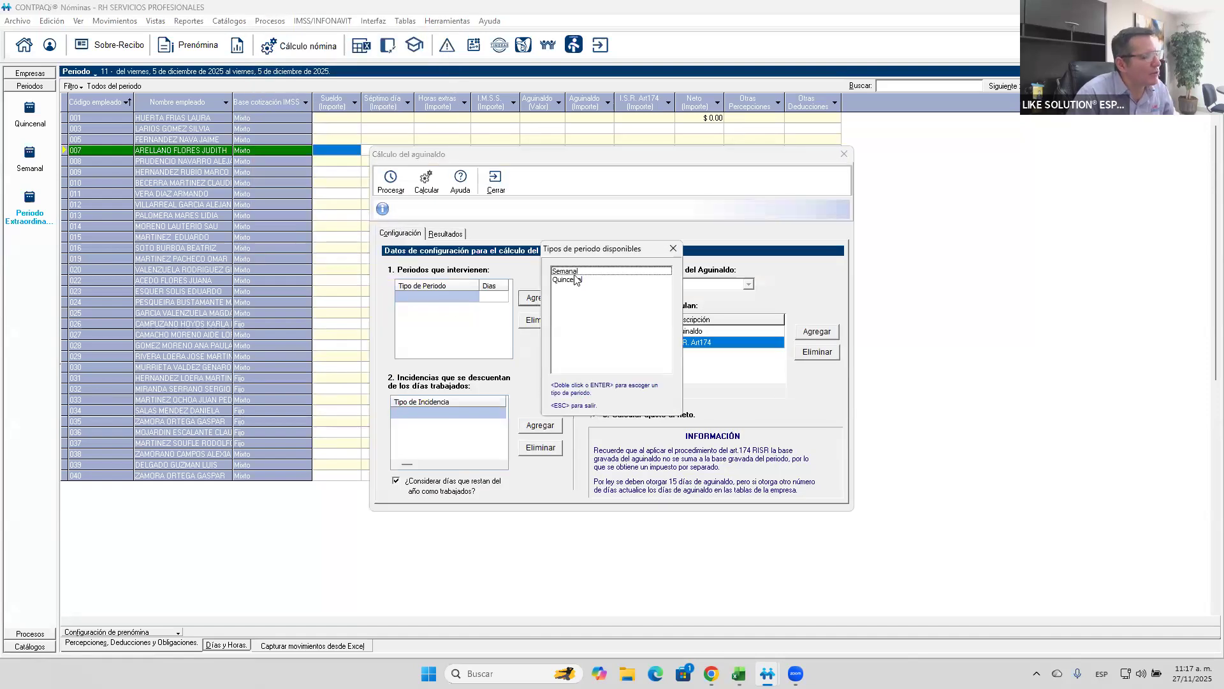
double_click(572, 273)
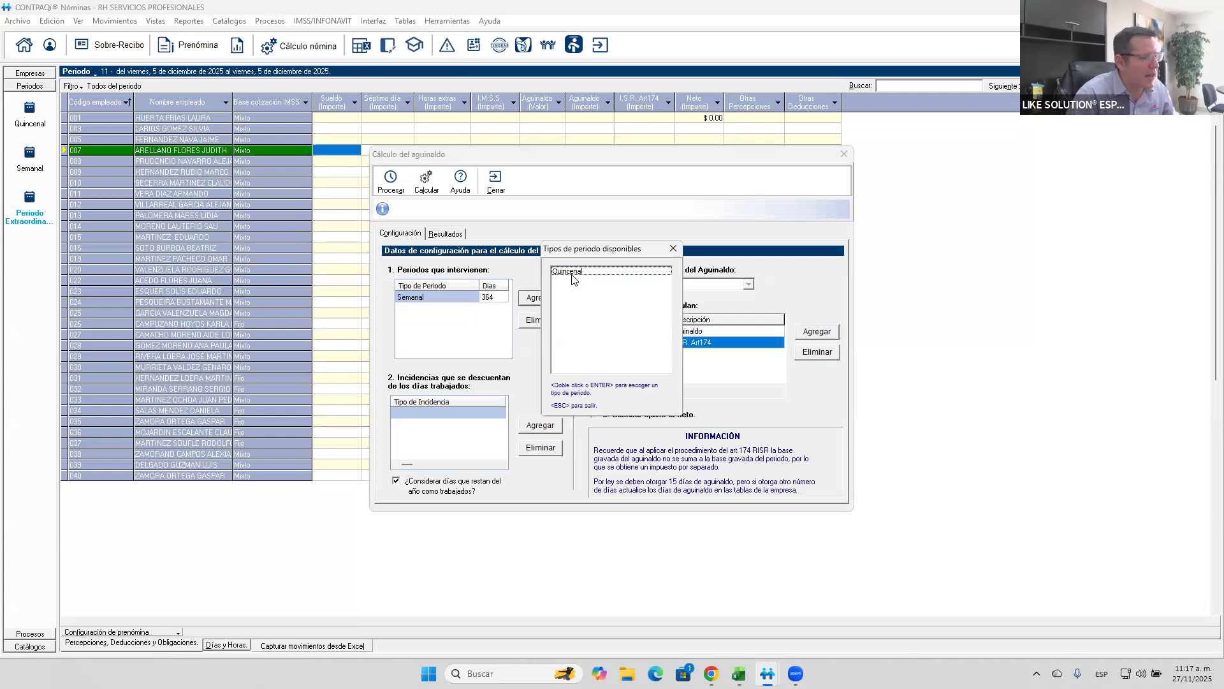
double_click(572, 272)
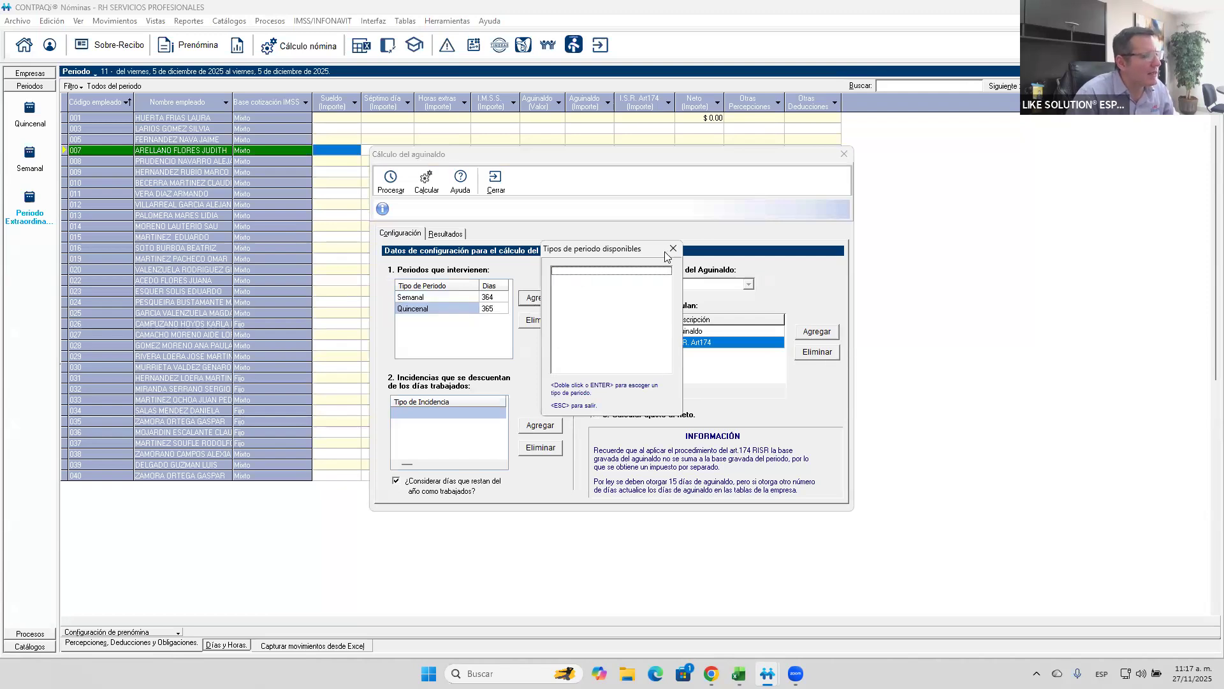
key("Escape")
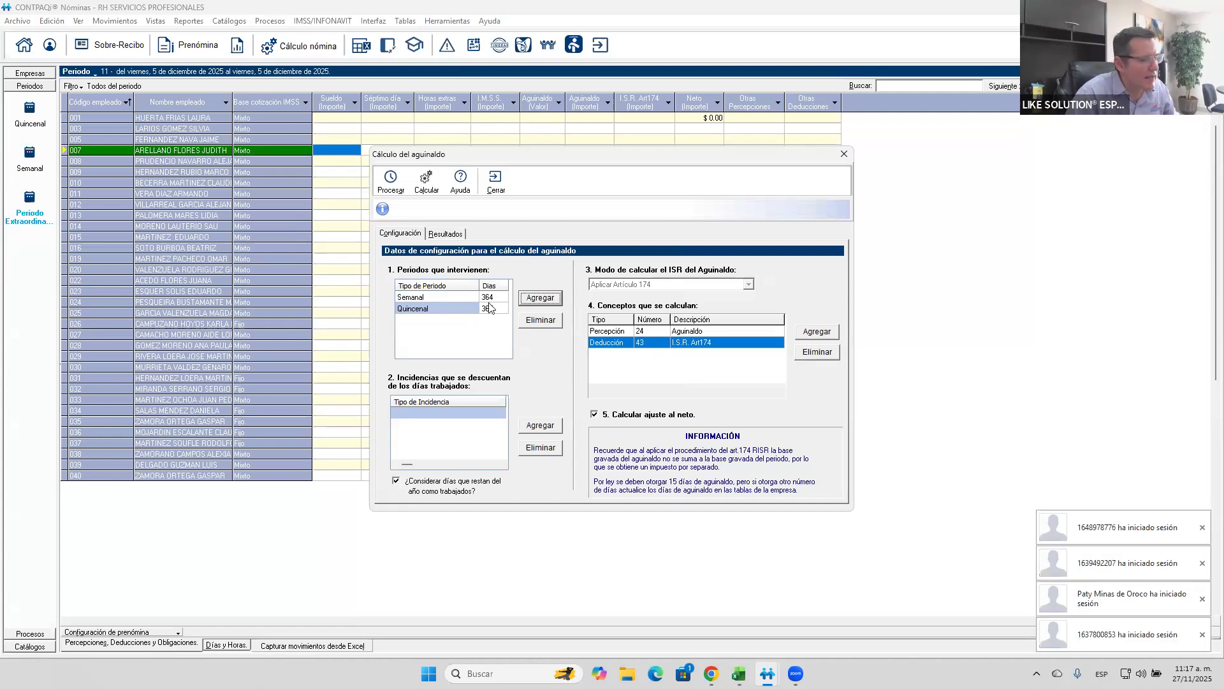
left_click(491, 297)
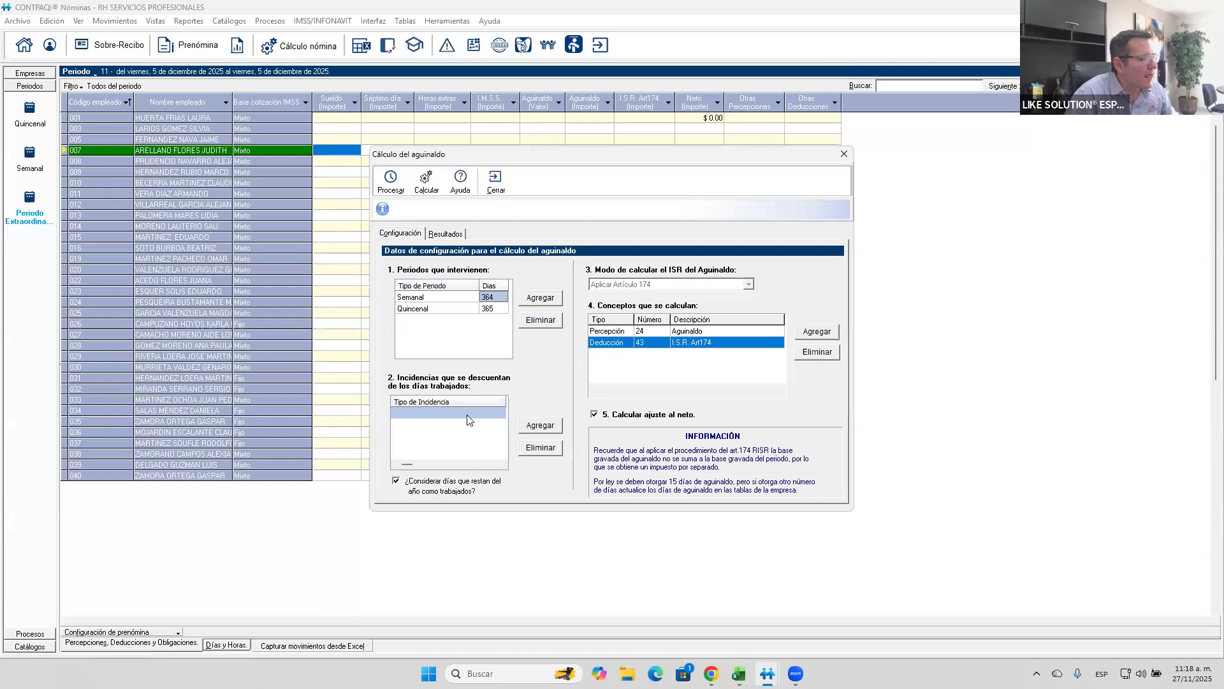
- Add Faltas injustificadas, Enf. Gral./Acc. Fuera trab. and Permisos sin goce de sueldo as incidences deducted from the days worked
left_click(397, 481)
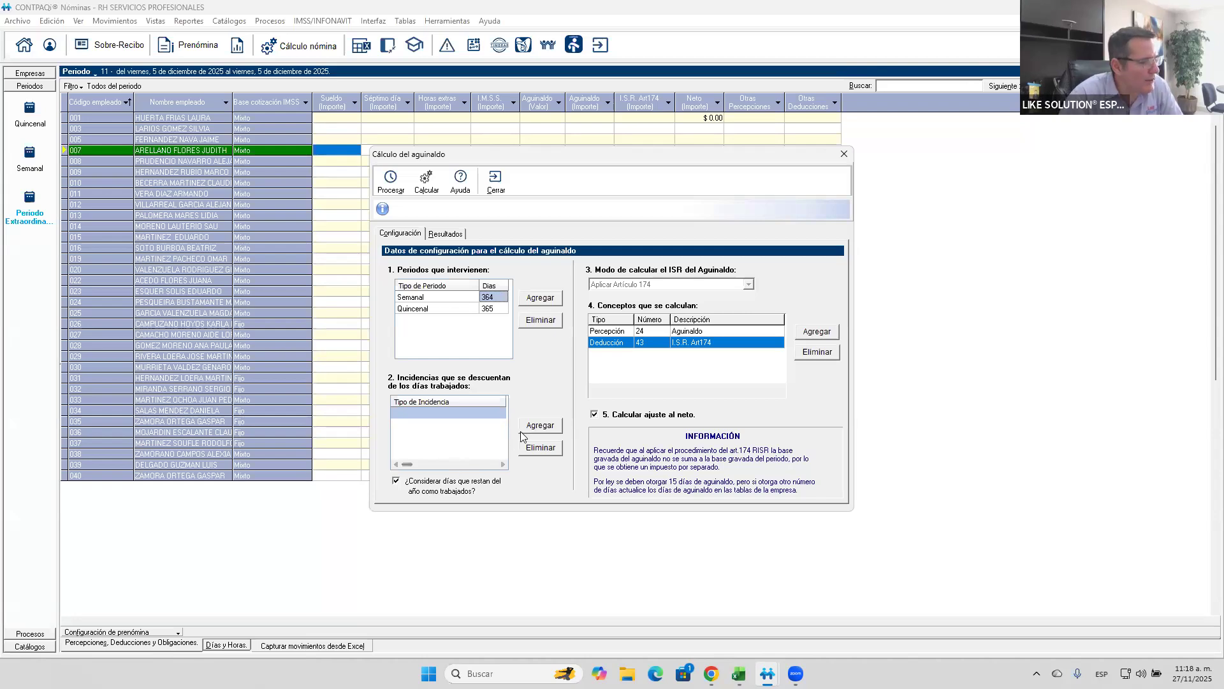
left_click(539, 426)
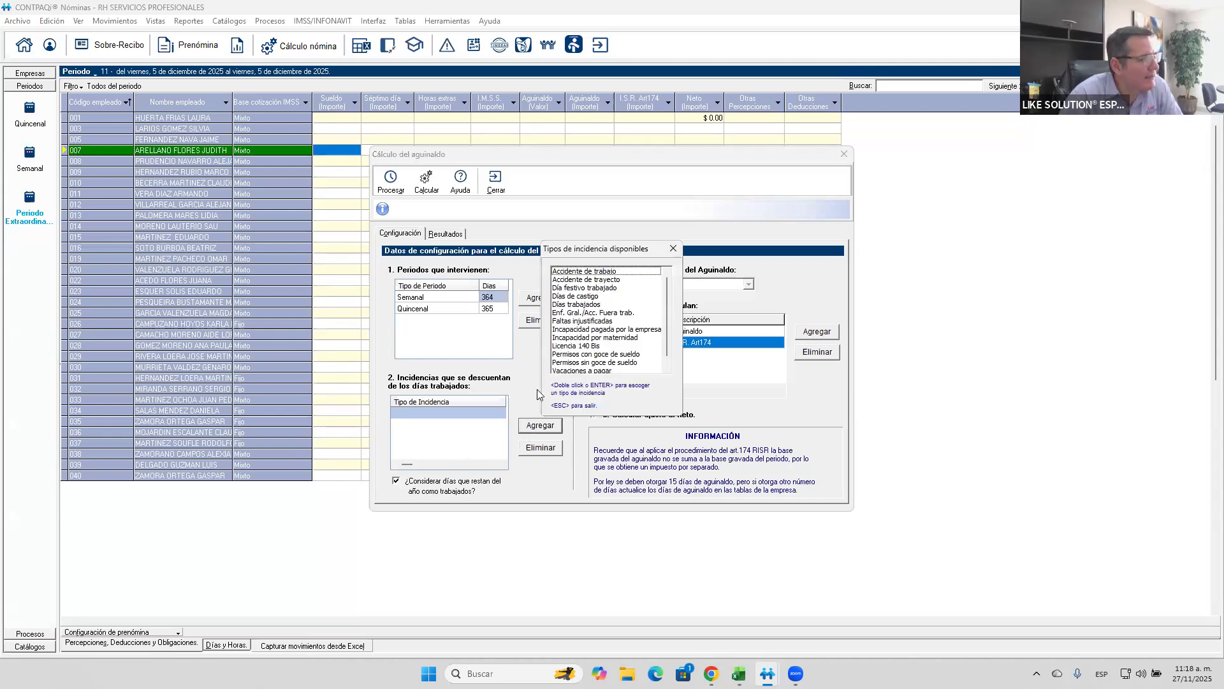
double_click(570, 321)
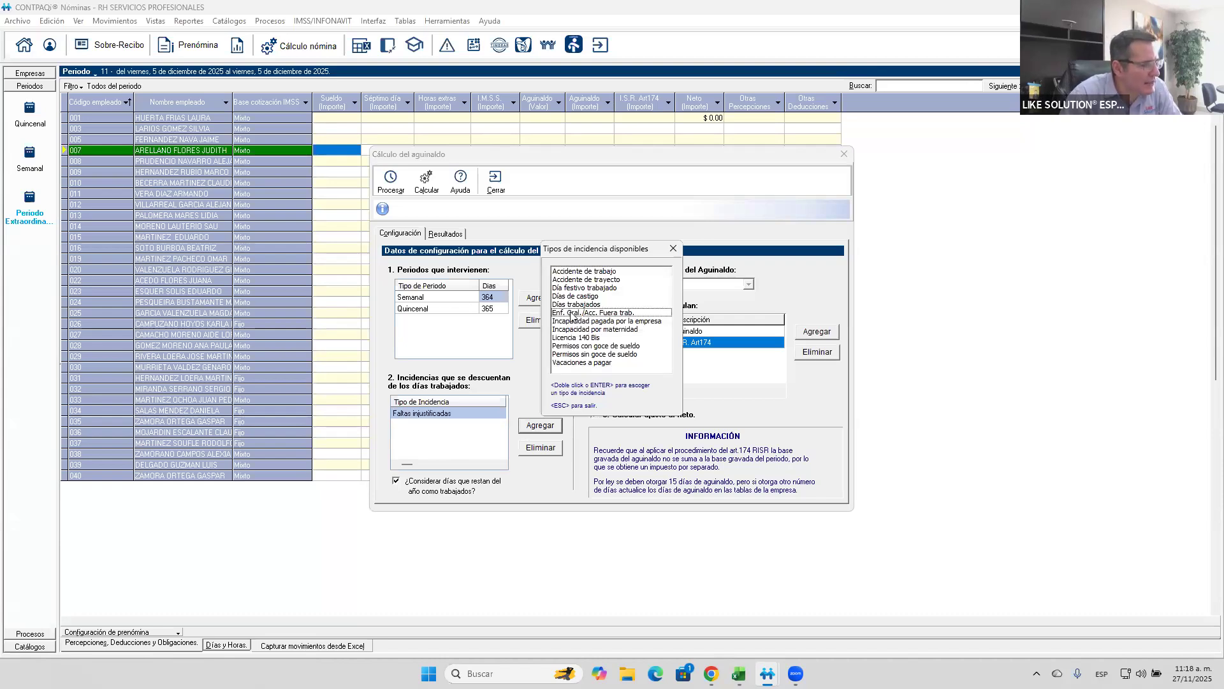
double_click(572, 313)
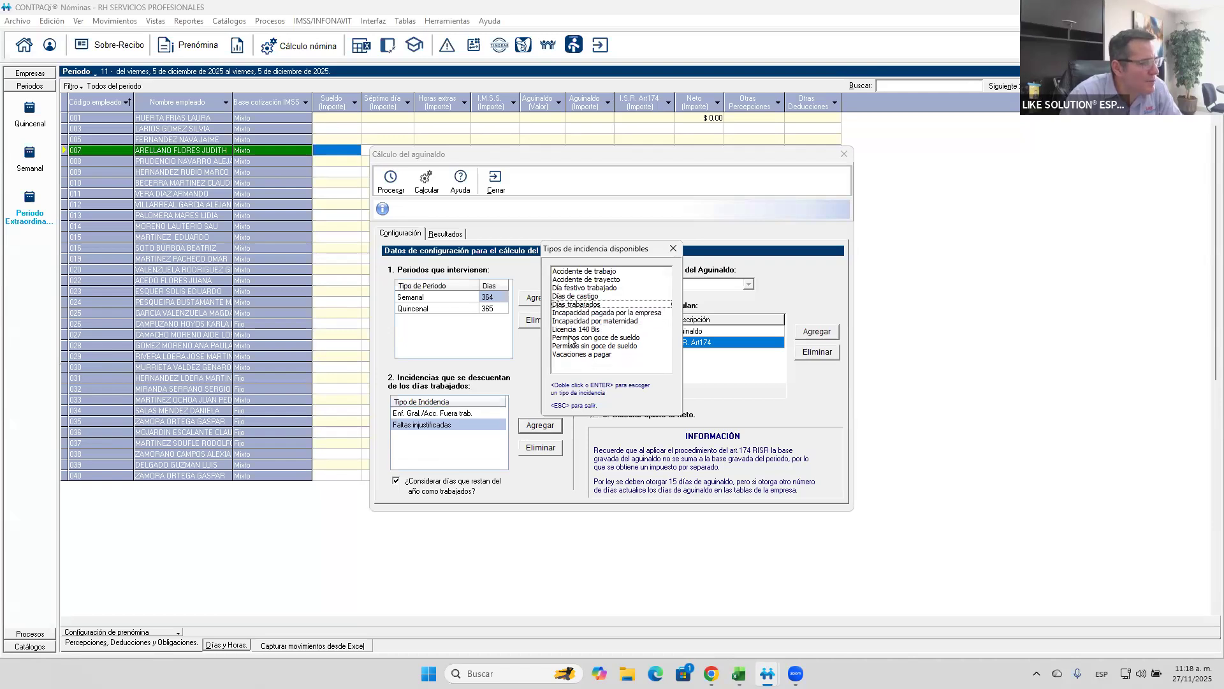
double_click(566, 347)
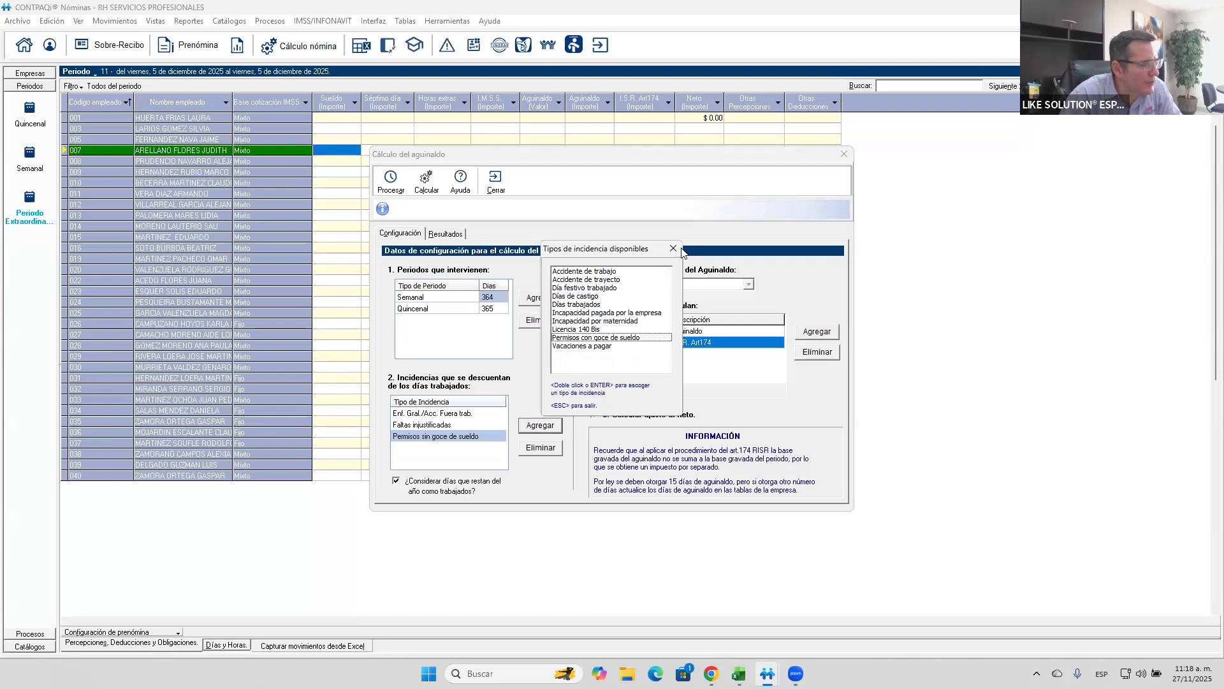
left_click(673, 249)
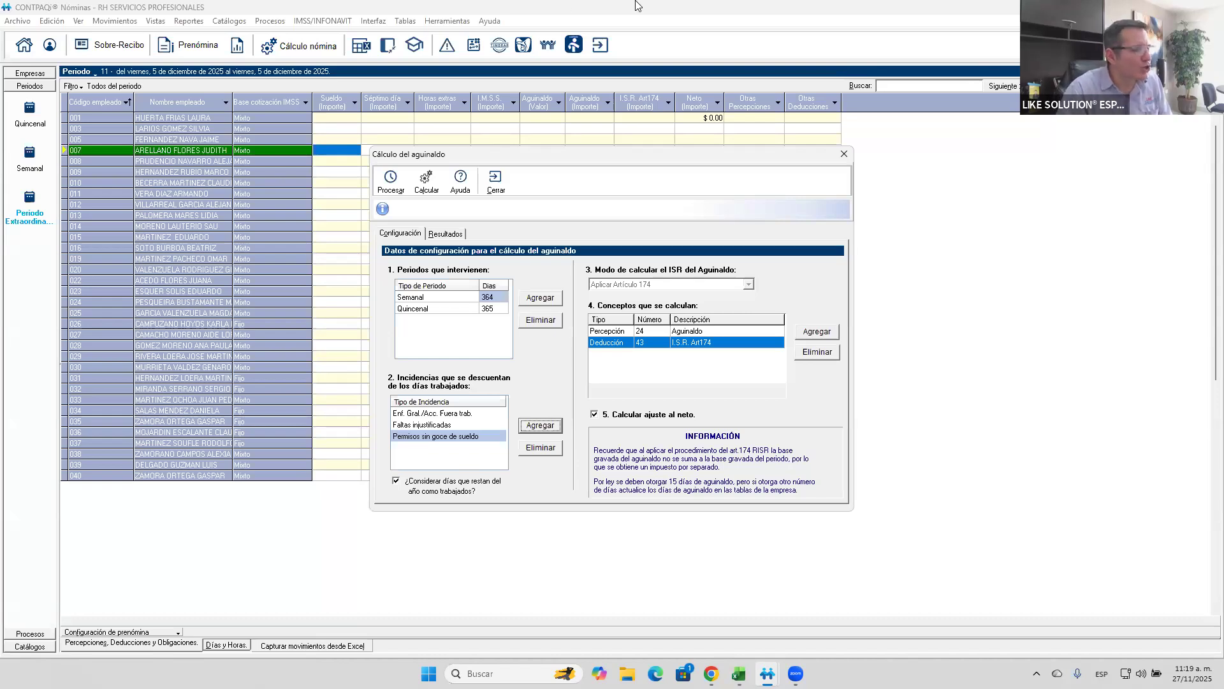
- Start an additional entry in the concepts to calculate and review the available Percepción concepts
left_click(717, 334)
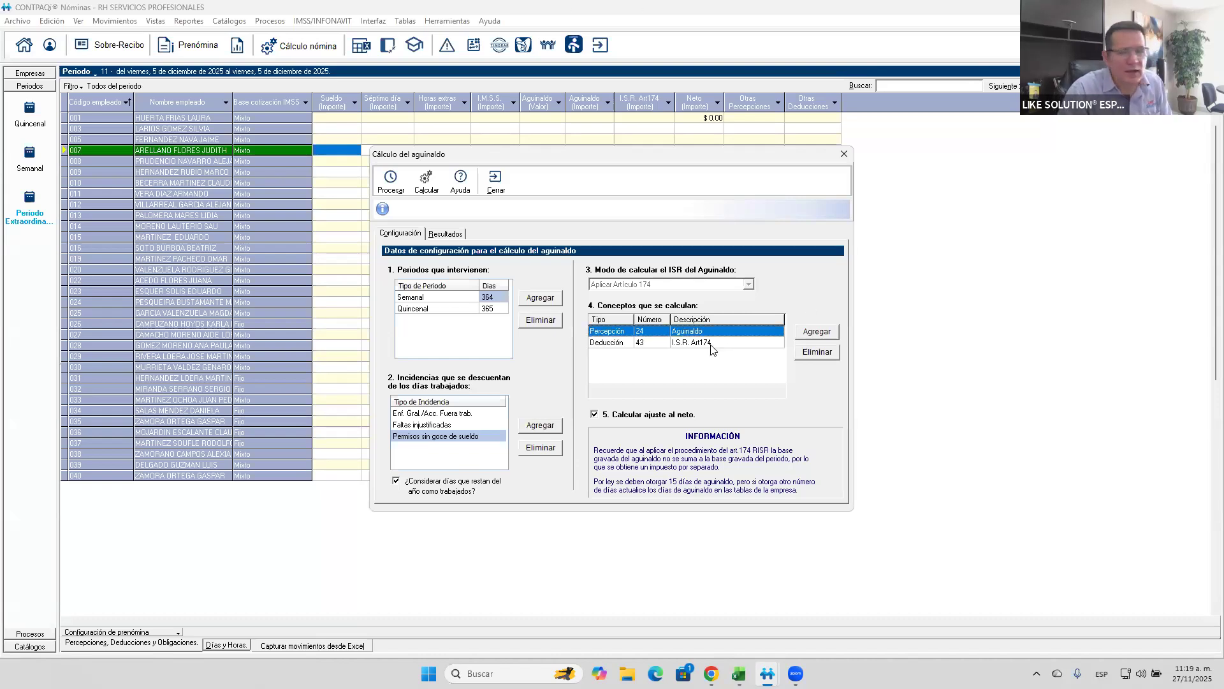
left_click(711, 345)
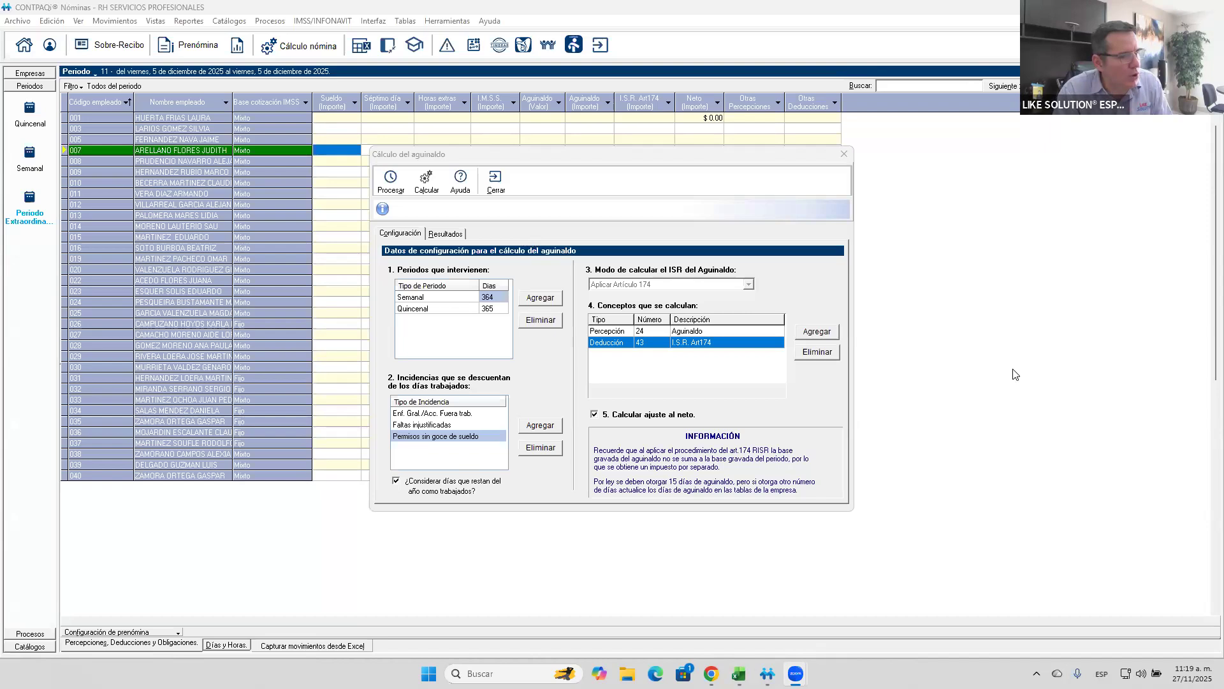
left_click(814, 337)
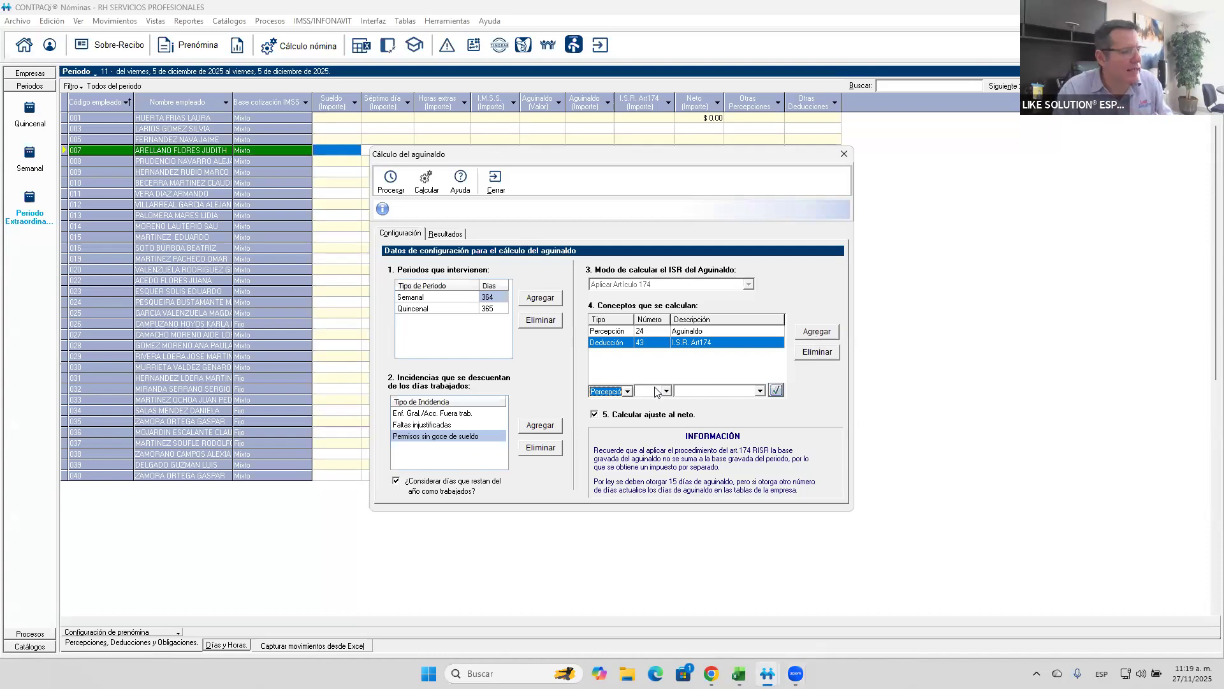
left_click(628, 393)
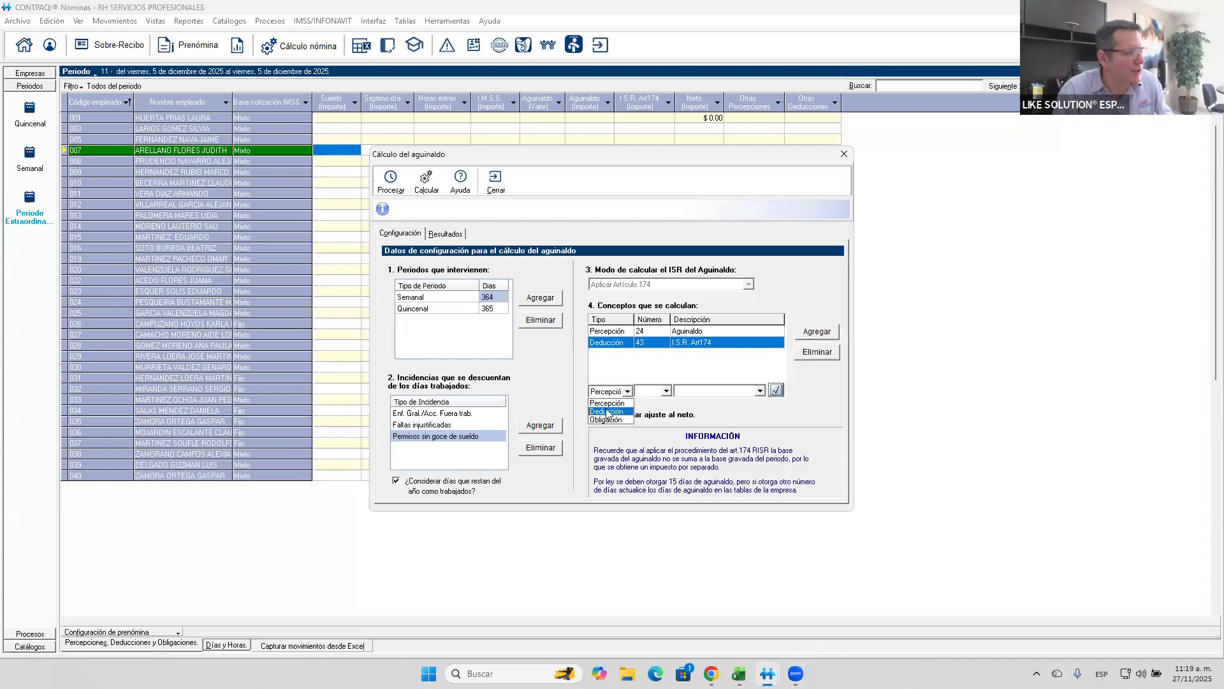
left_click(605, 404)
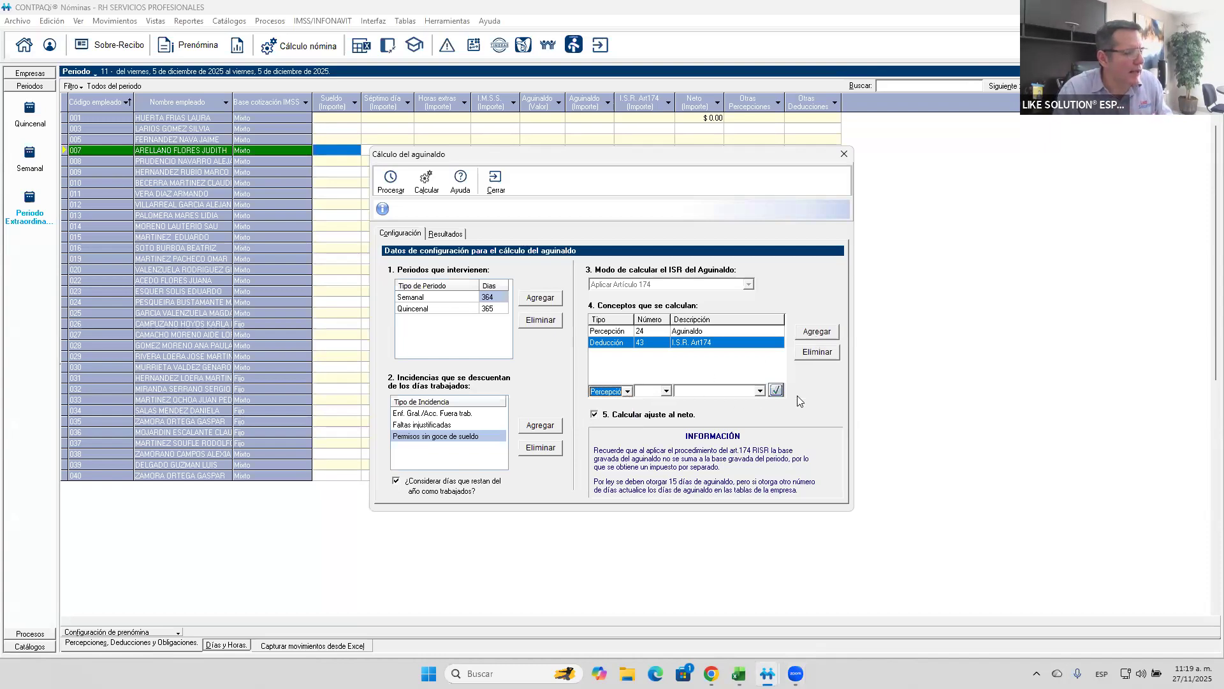
left_click(760, 391)
scroll(759, 416, "down", 5)
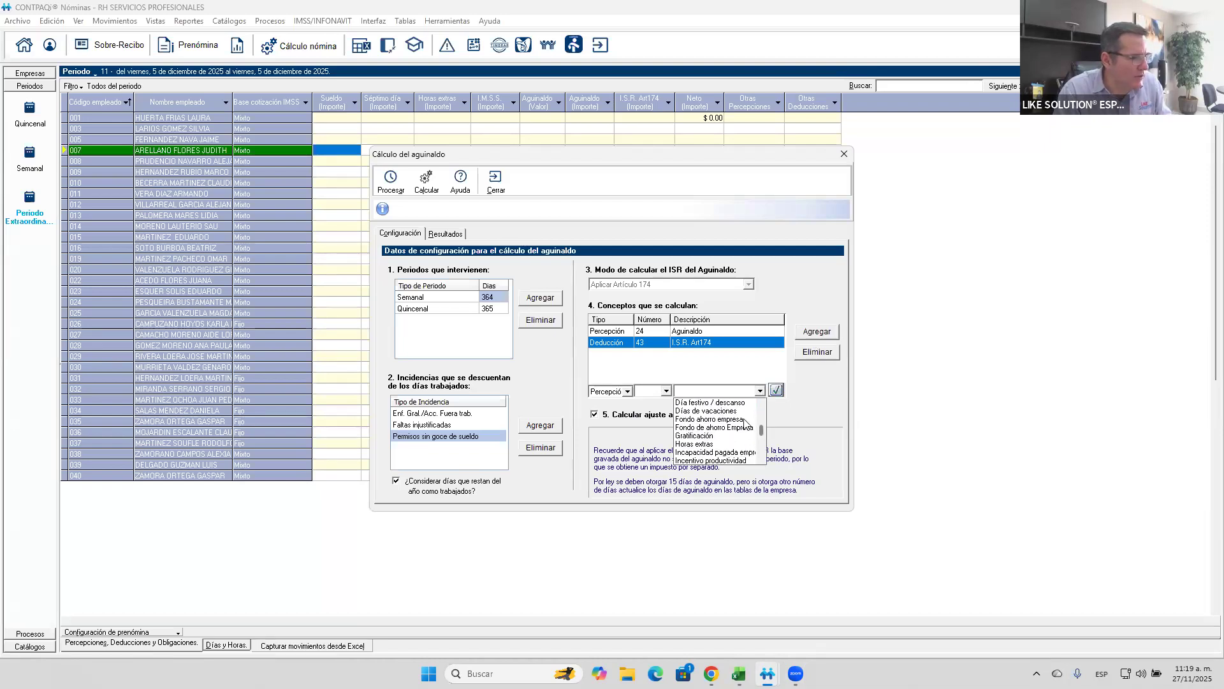
left_click(616, 396)
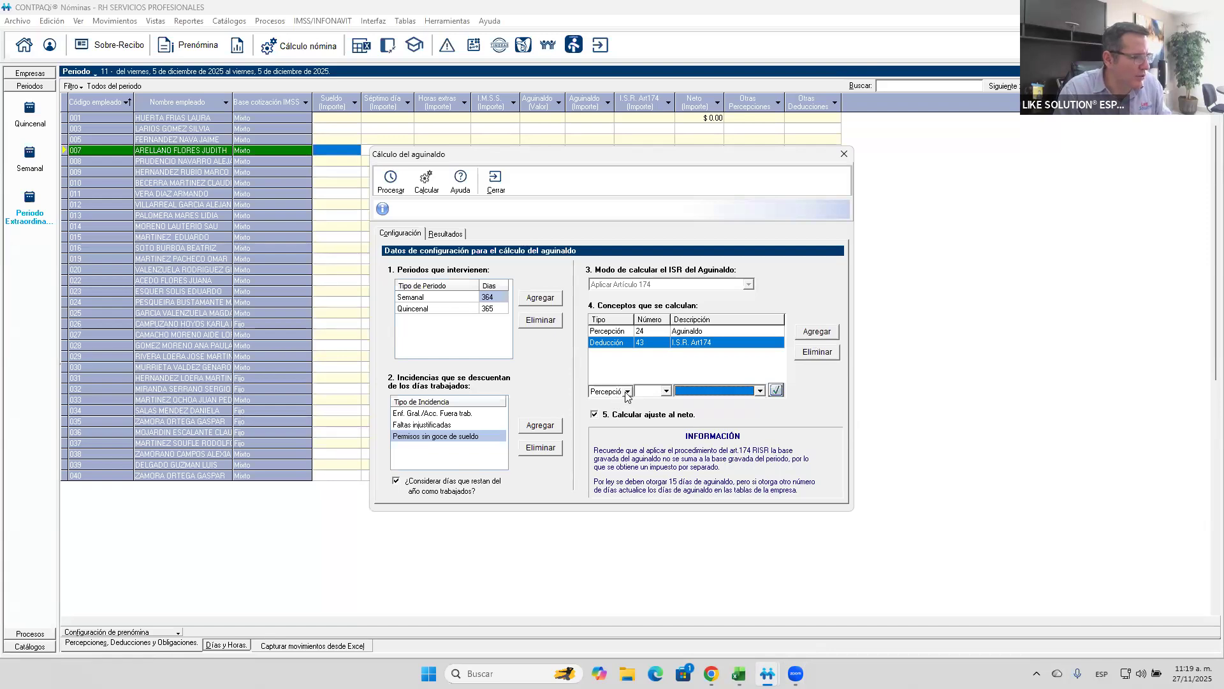
- Switch the new concept entry to Deducción and examine the list of available deduction descriptions
left_click(628, 396)
left_click(617, 415)
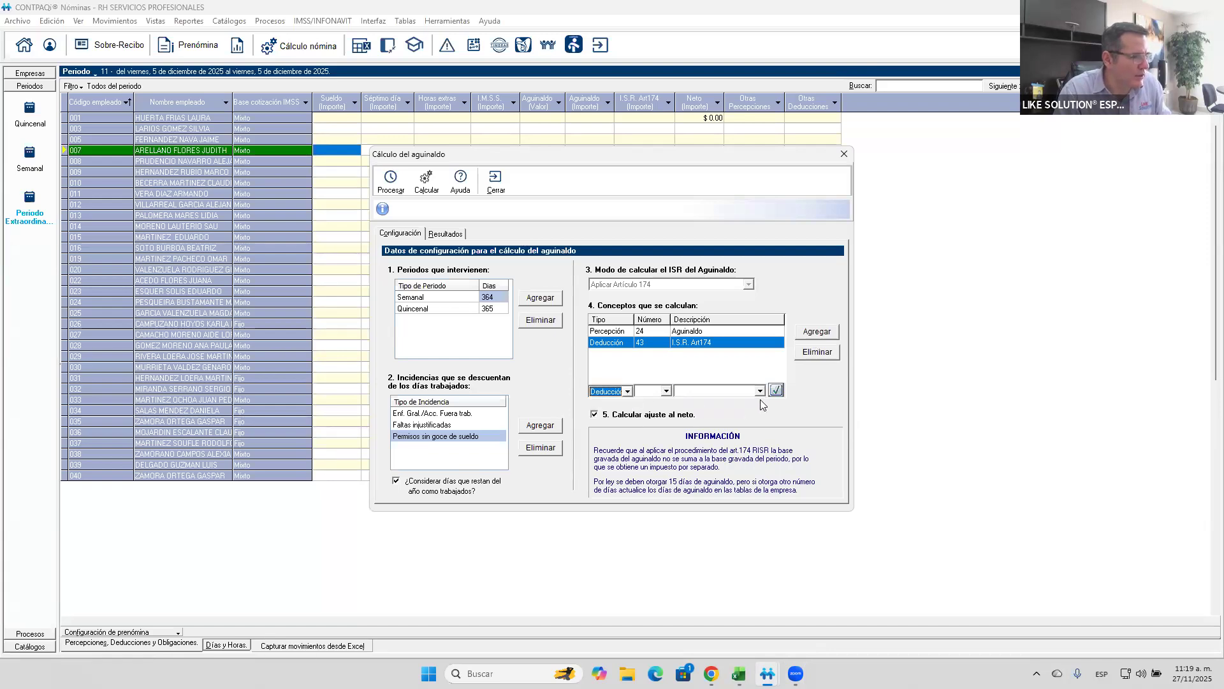
left_click(760, 390)
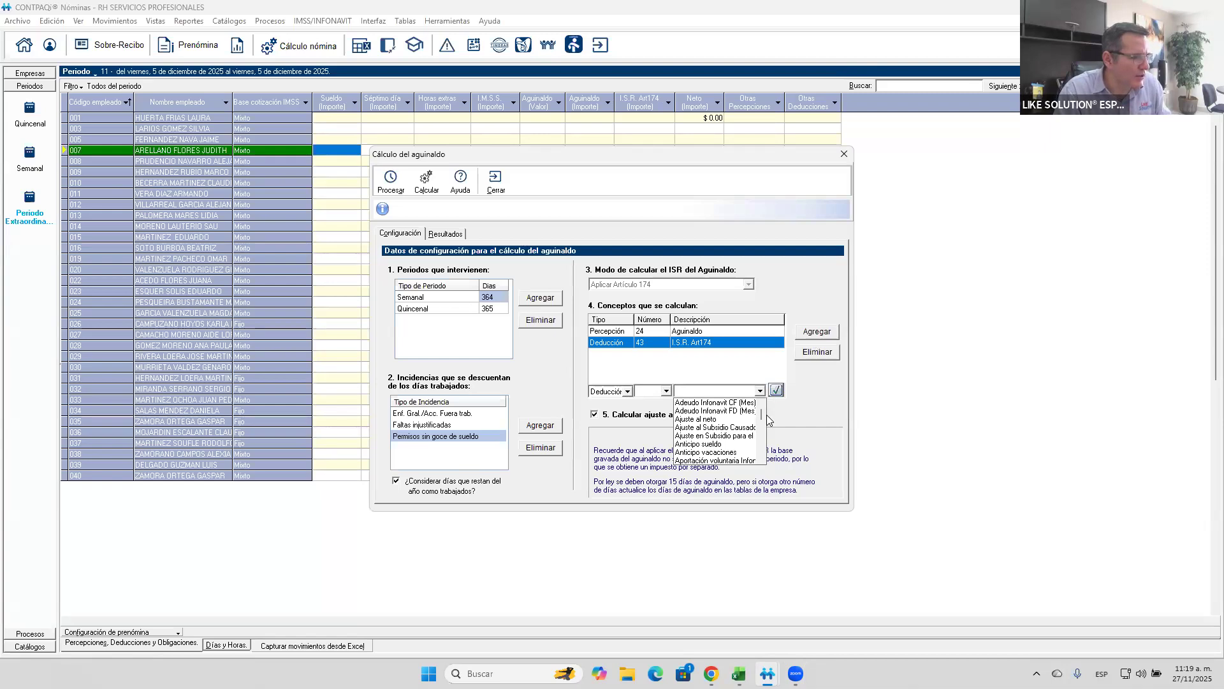
scroll(758, 428, "down", 2)
scroll(758, 429, "down", 5)
scroll(752, 436, "down", 6)
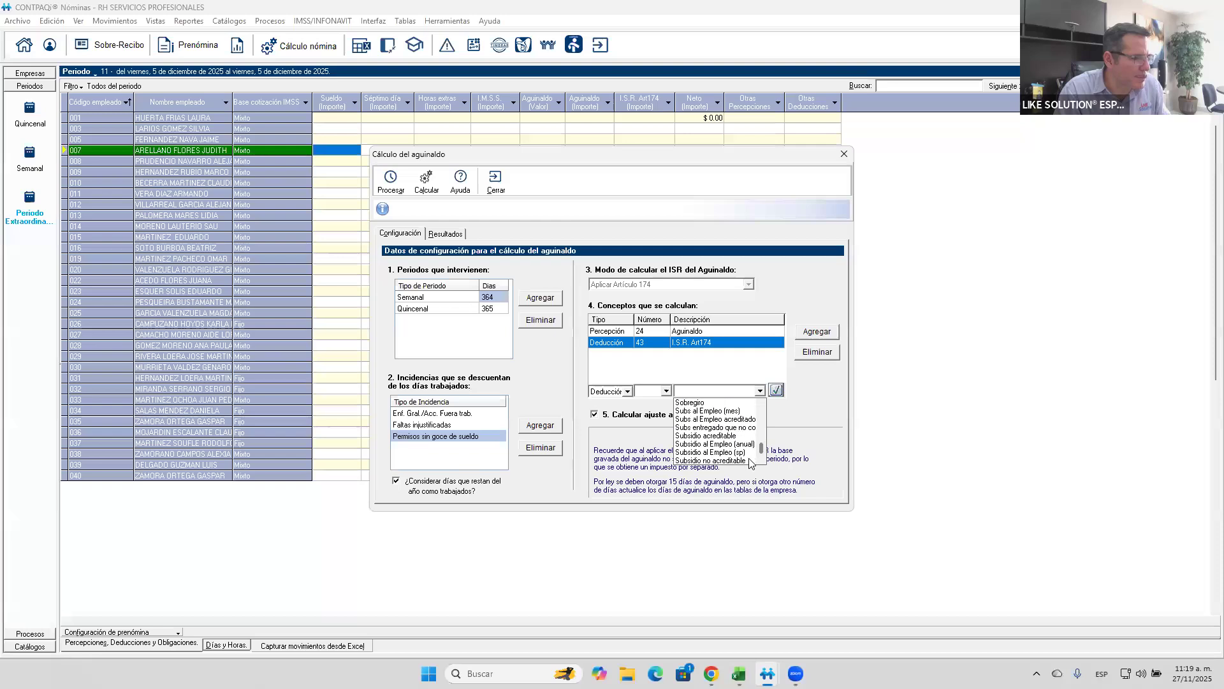
left_click_drag(759, 448, 762, 437)
scroll(762, 436, "up", 2)
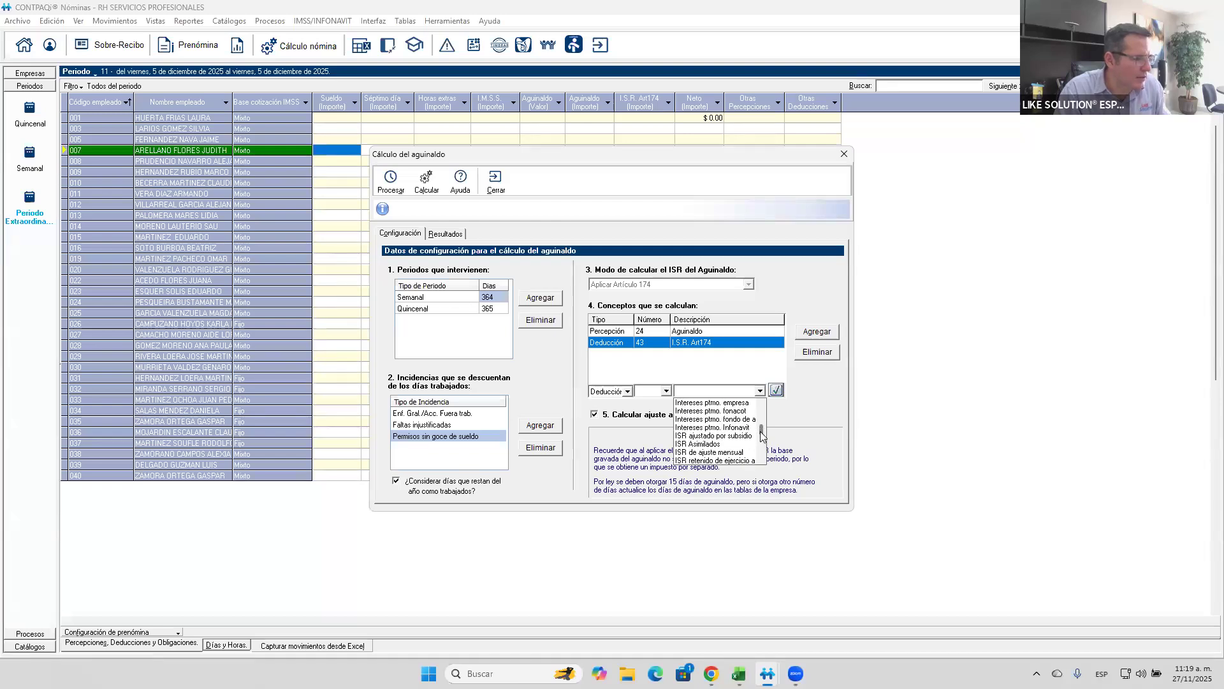
left_click(761, 403)
left_click(762, 404)
left_click(762, 404)
left_click(761, 404)
left_click(761, 403)
left_click(761, 404)
left_click(761, 404)
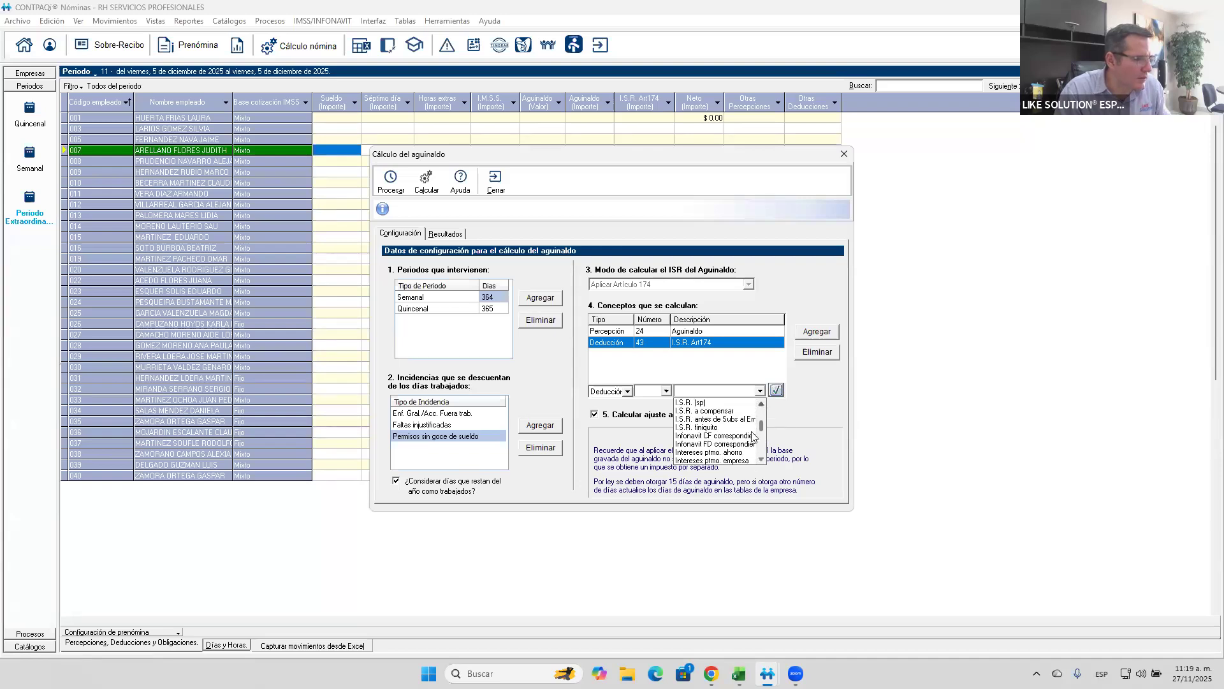
left_click(761, 459)
left_click(762, 459)
left_click(761, 460)
left_click(761, 459)
left_click(762, 459)
left_click(762, 459)
left_click(761, 404)
left_click_drag(762, 422, 763, 411)
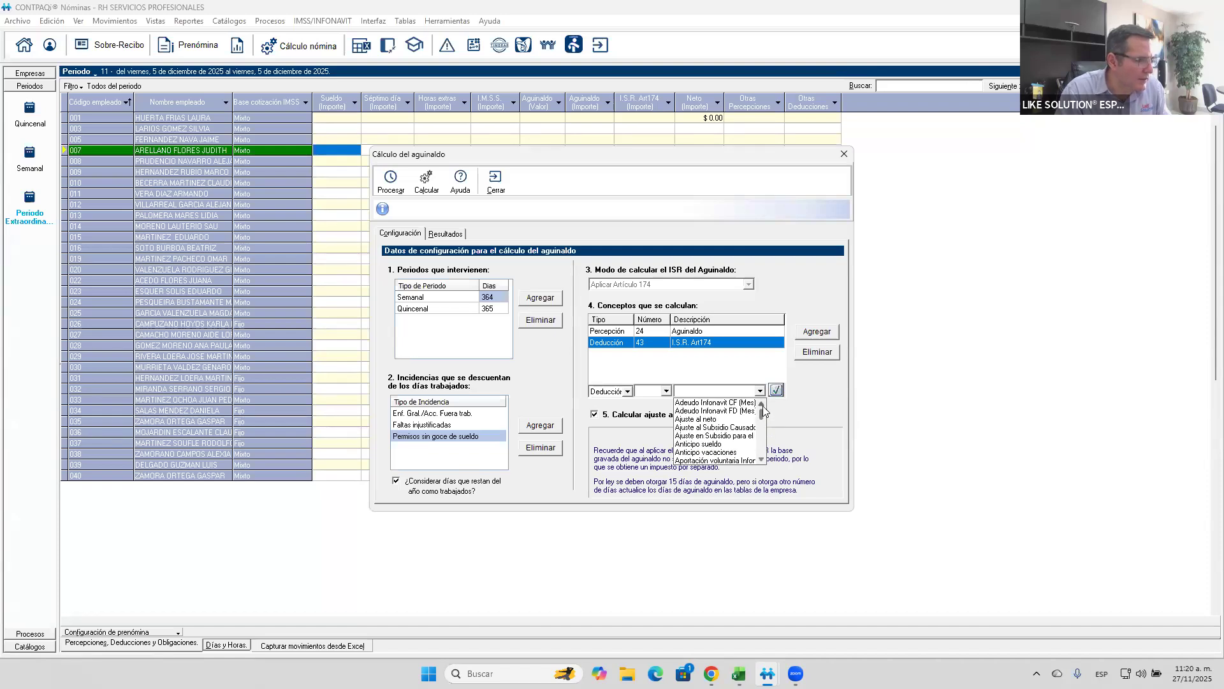
left_click(762, 459)
left_click(761, 459)
left_click(762, 459)
left_click(762, 459)
left_click(761, 459)
left_click(761, 459)
left_click(762, 459)
left_click(762, 459)
left_click(762, 459)
left_click(761, 460)
left_click(762, 459)
left_click(762, 459)
left_click(762, 459)
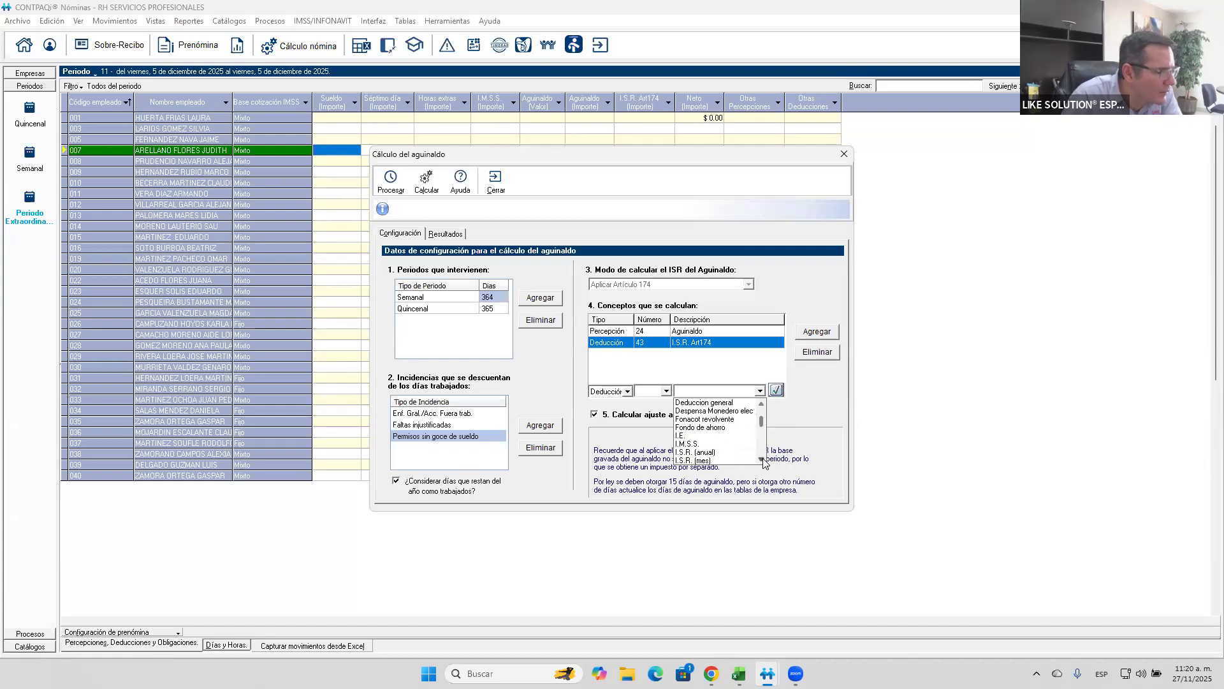
left_click(761, 459)
left_click(761, 459)
left_click(761, 459)
left_click(762, 460)
left_click(762, 459)
left_click(761, 460)
left_click(761, 459)
left_click(761, 459)
left_click(762, 459)
left_click(761, 459)
left_click(762, 459)
left_click(761, 459)
left_click(762, 459)
left_click(762, 459)
left_click(761, 459)
left_click(762, 459)
left_click(761, 459)
left_click(762, 459)
left_click(762, 459)
left_click(761, 459)
left_click(761, 459)
left_click(762, 459)
left_click(761, 460)
left_click(761, 459)
left_click(763, 458)
left_click(763, 458)
left_click(763, 458)
left_click(762, 459)
left_click(763, 458)
scroll(762, 458, "down", 2)
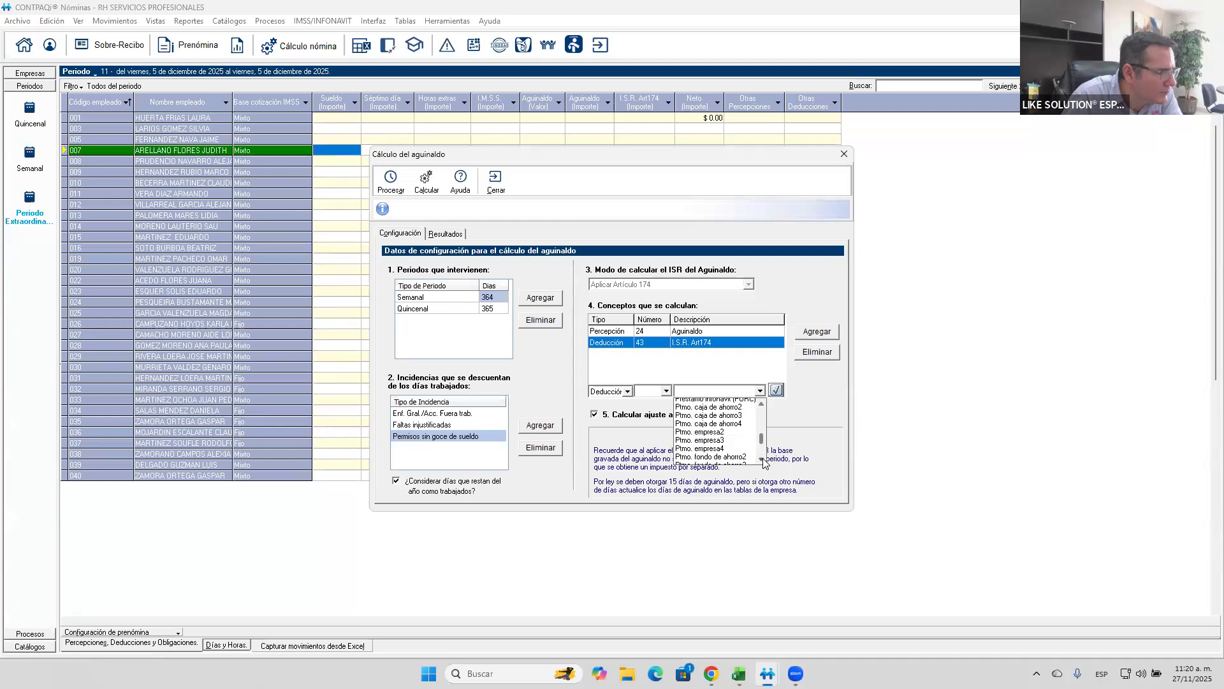
- Go through the deduction numbers for the new concept entry up to 103, Reintegro ISR en exceso
left_click(646, 393)
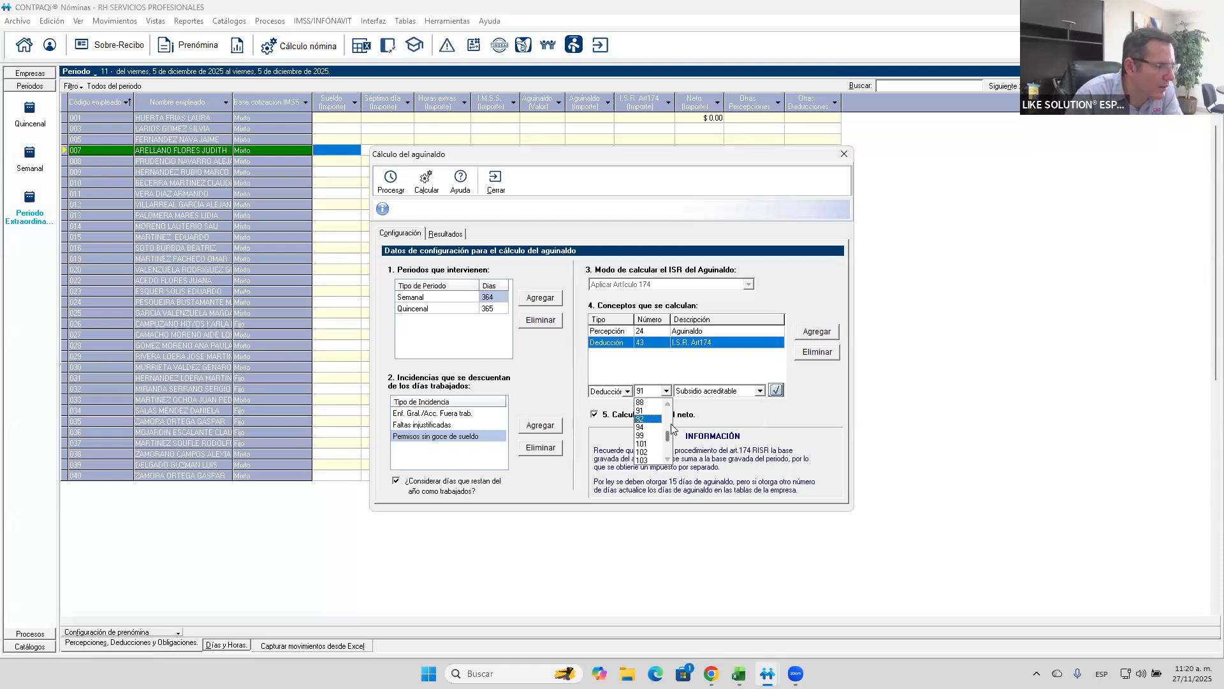
left_click(645, 412)
key("Down")
key("Down")
key("Down")
key("Down")
key("Down")
key("Down")
key("Down")
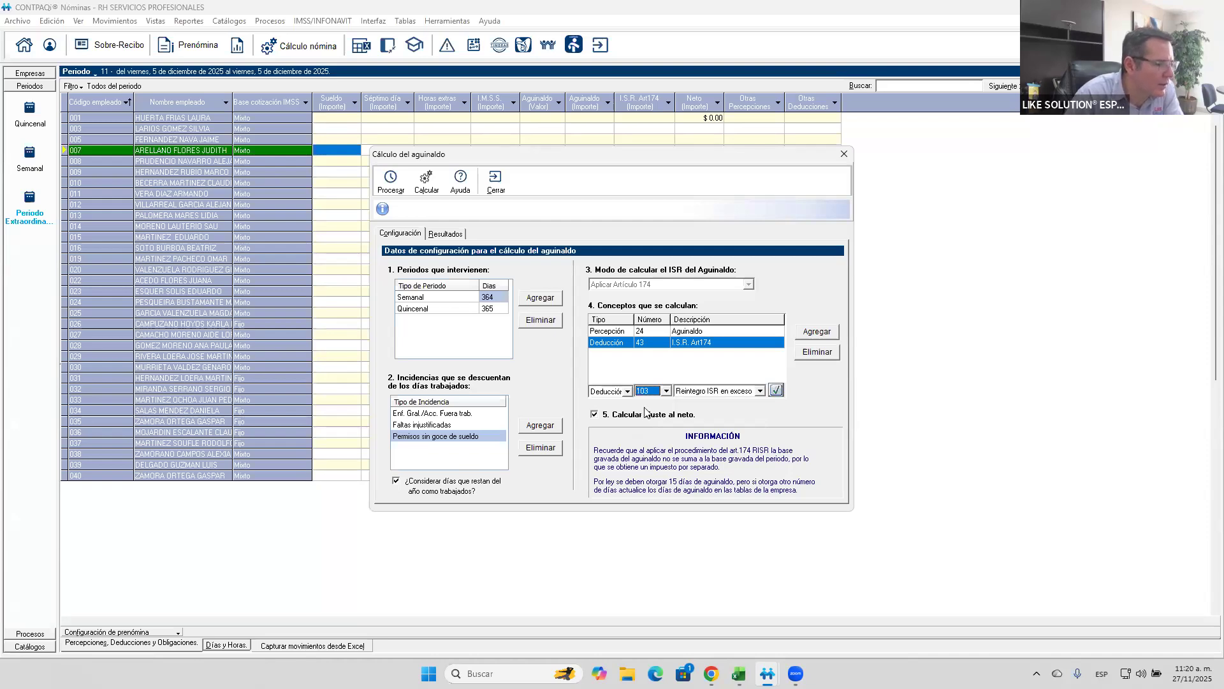
- Add the Obligación concept 90, 2% Impuesto estatal, to the concepts calculated with the Aguinaldo
left_click(627, 391)
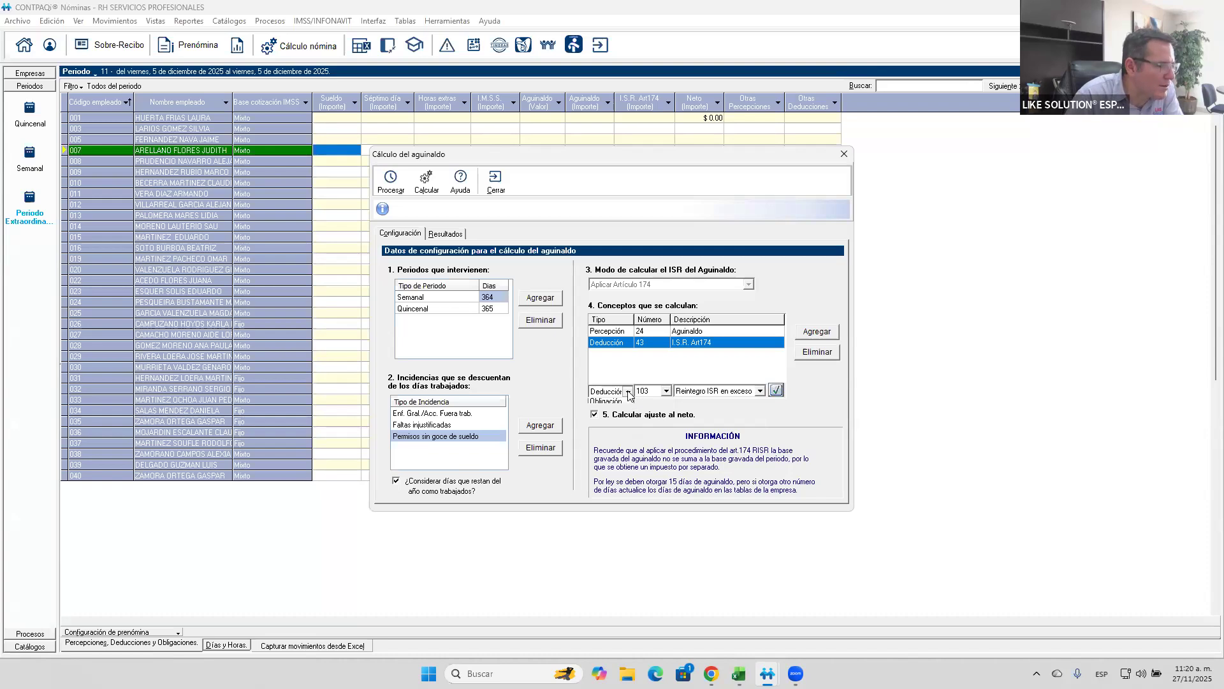
left_click(612, 420)
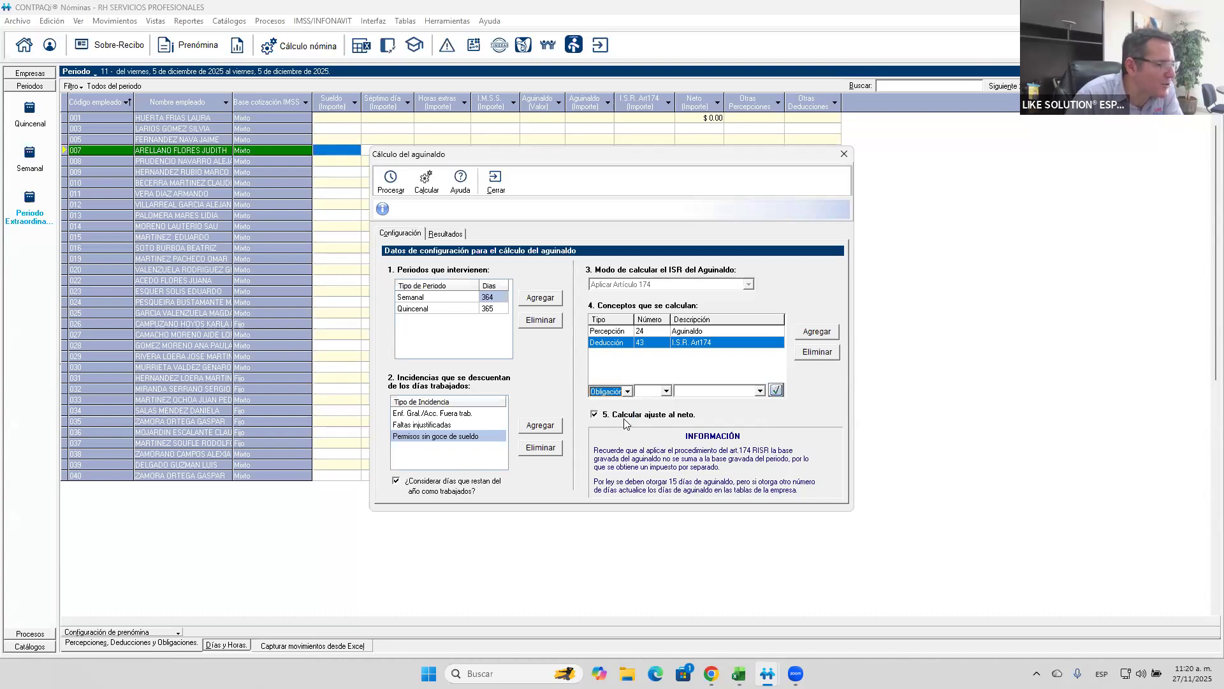
left_click(762, 391)
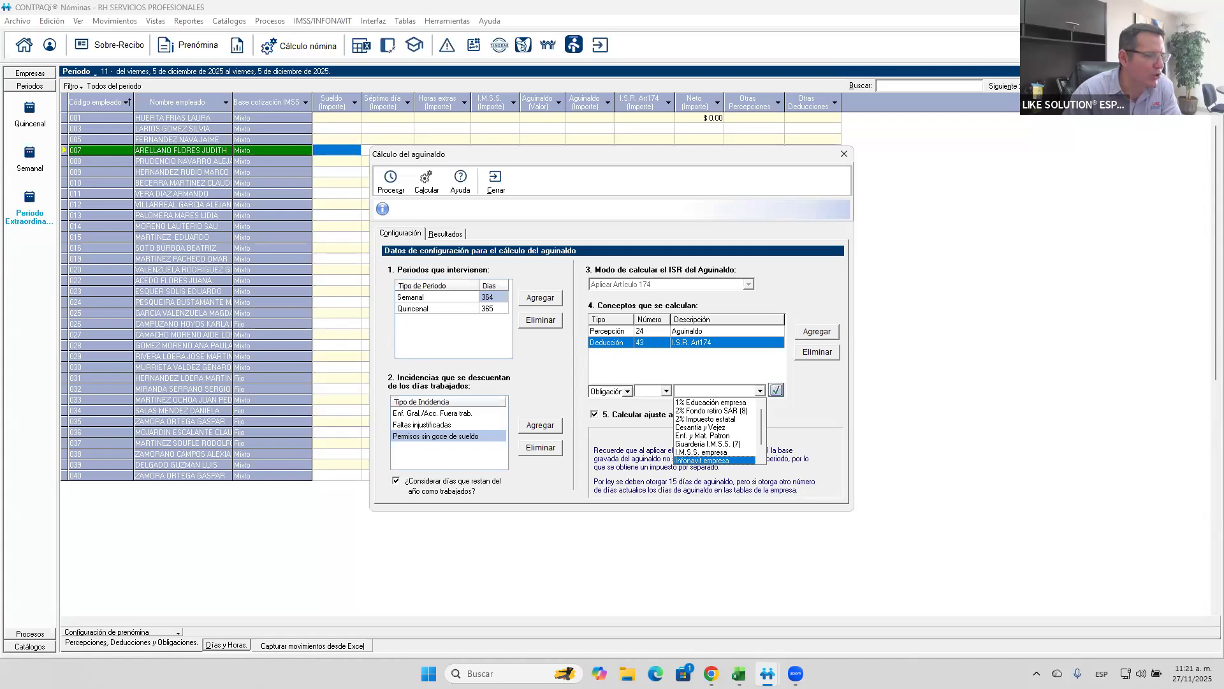
left_click(681, 419)
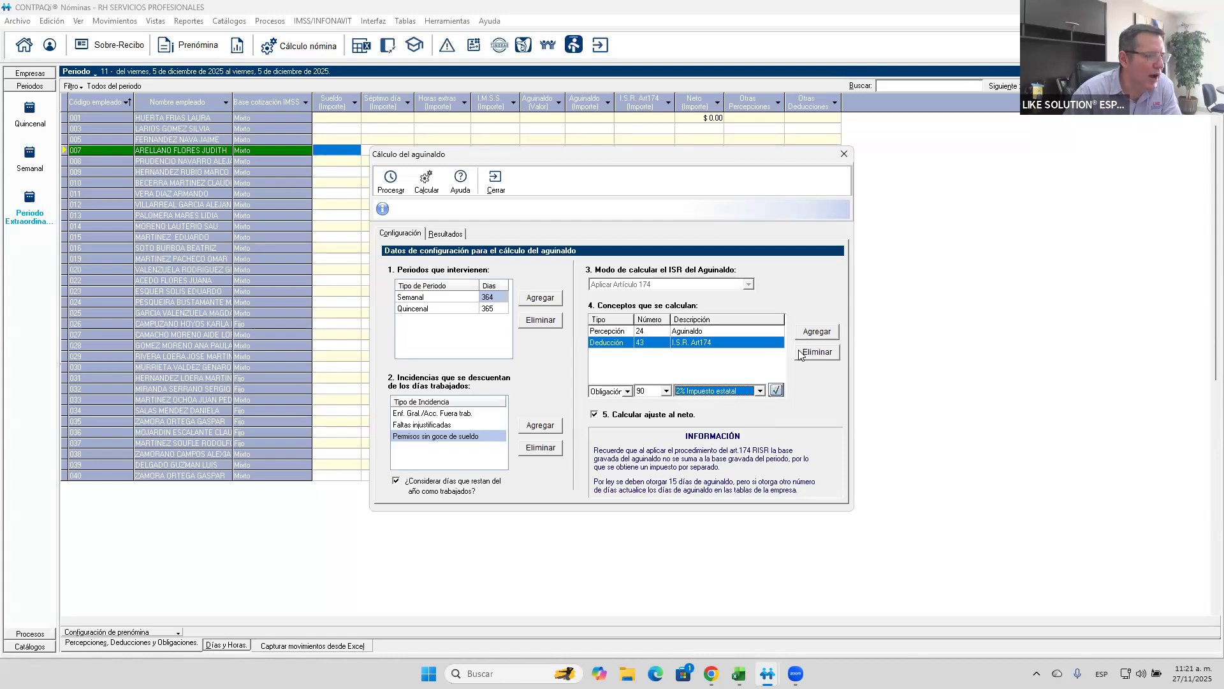
left_click(776, 389)
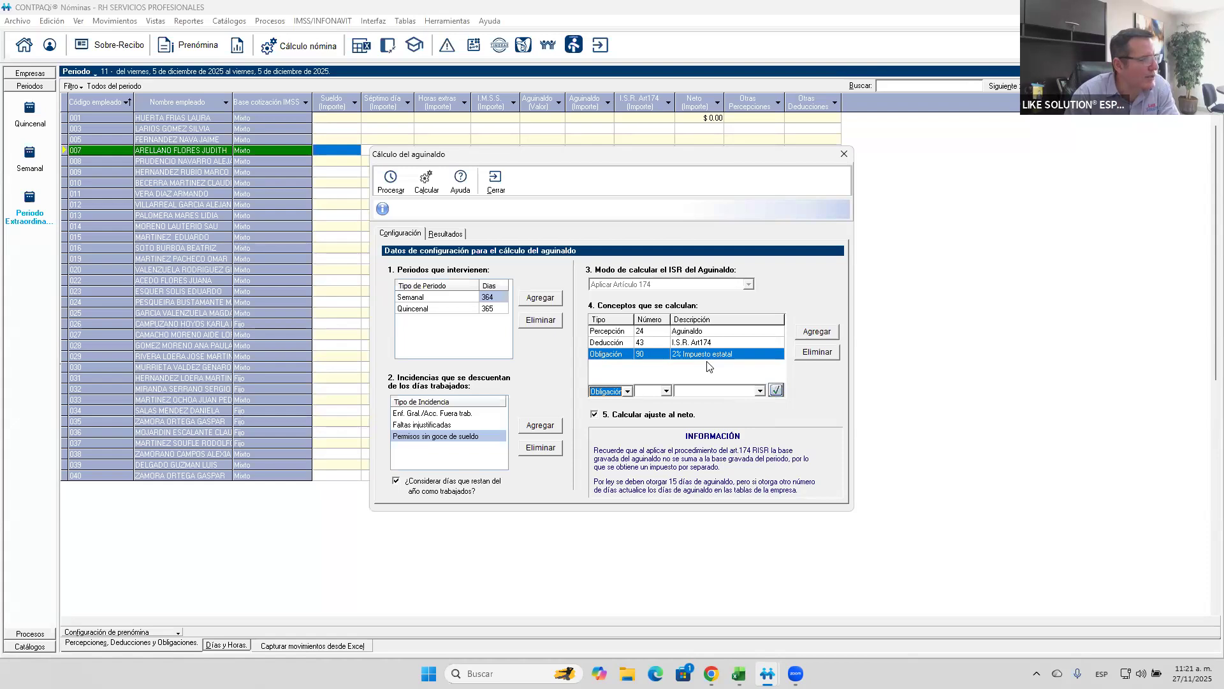
- Process the Aguinaldo days for every employee, accept the log notice and export the results to Excel
left_click(389, 182)
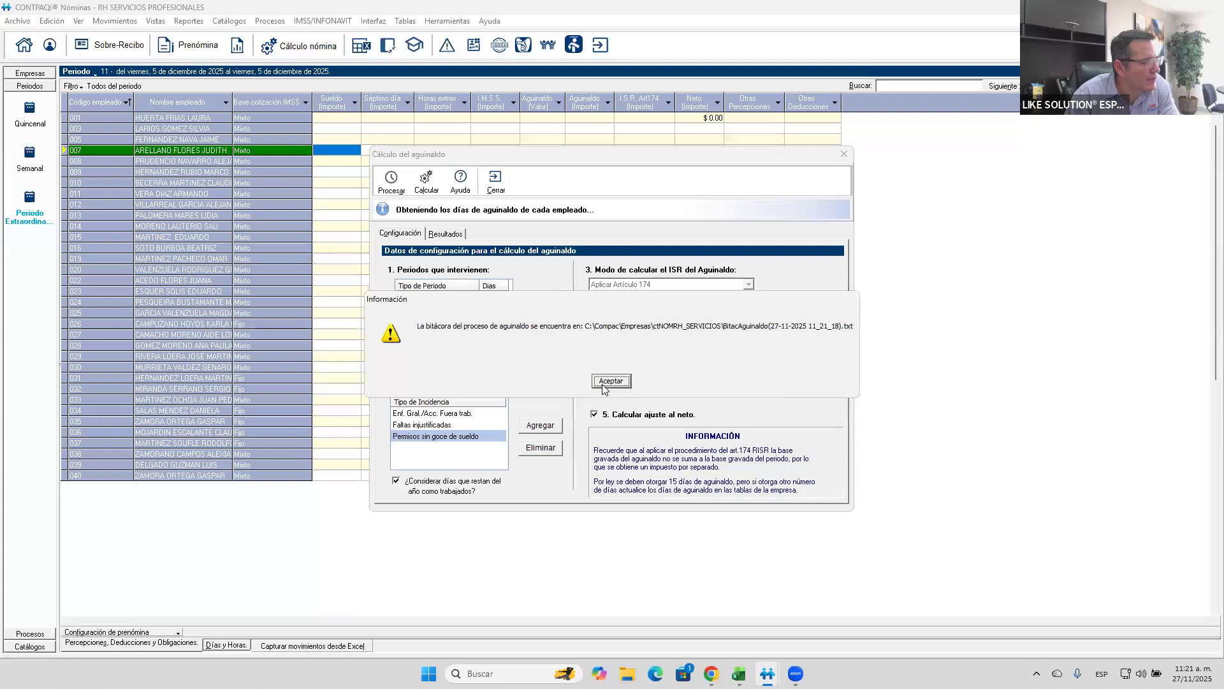
left_click(610, 381)
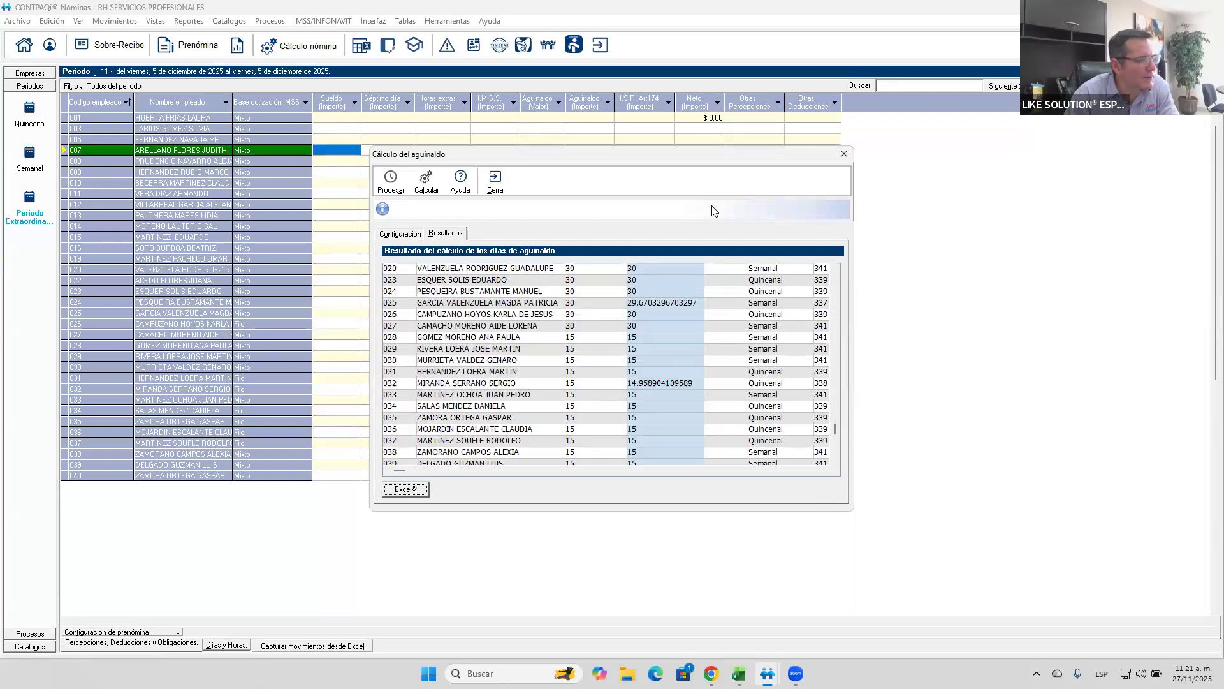
left_click(412, 489)
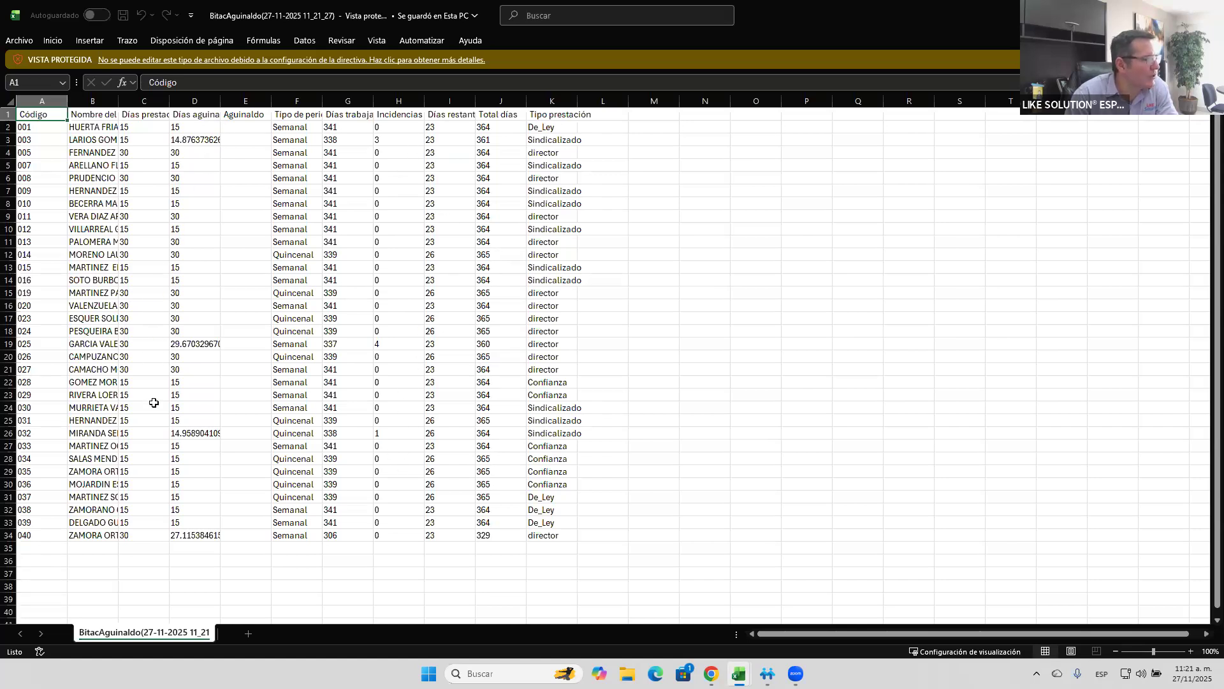
- Review the incidences and Aguinaldo days in the exported workbook, then close it and discard changes in the Empleados workbook
left_click(378, 141)
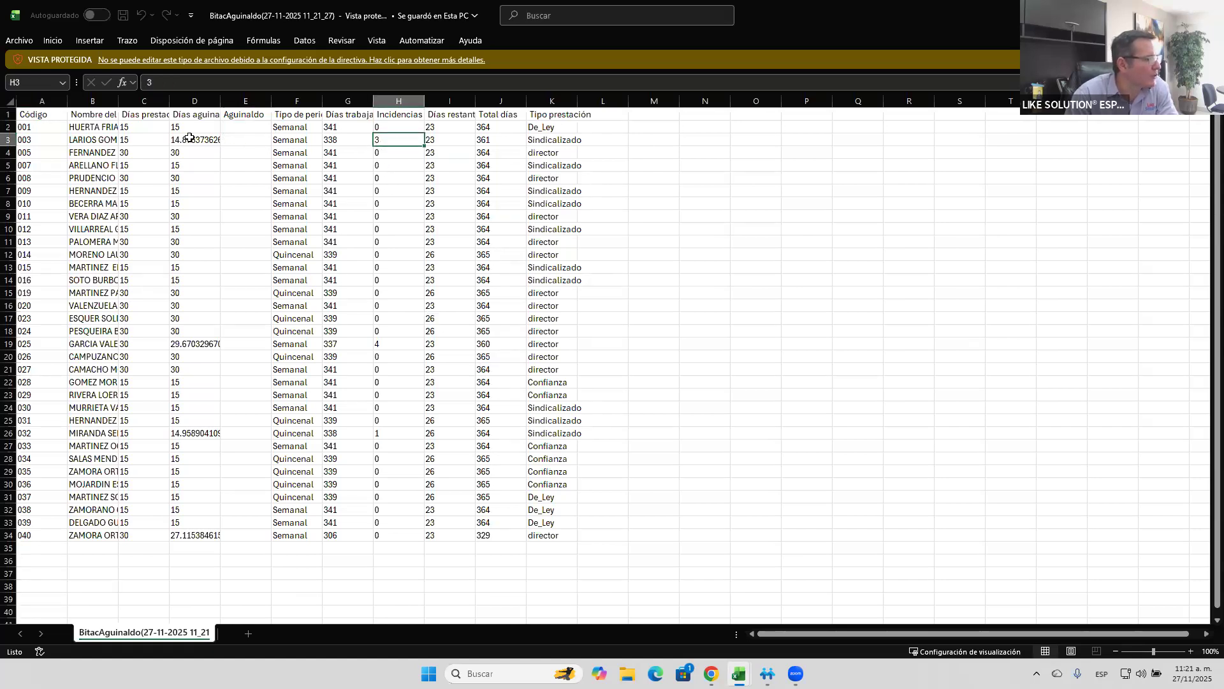
left_click(216, 152)
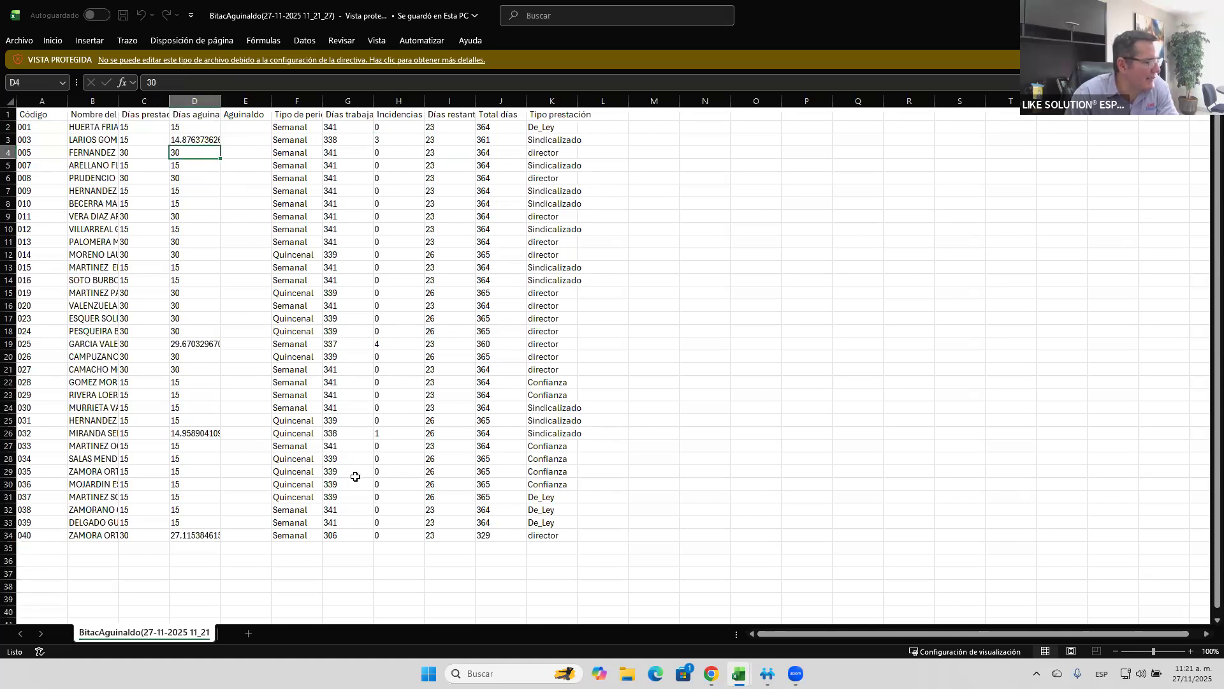
scroll(396, 429, "down", 4)
scroll(398, 430, "up", 4)
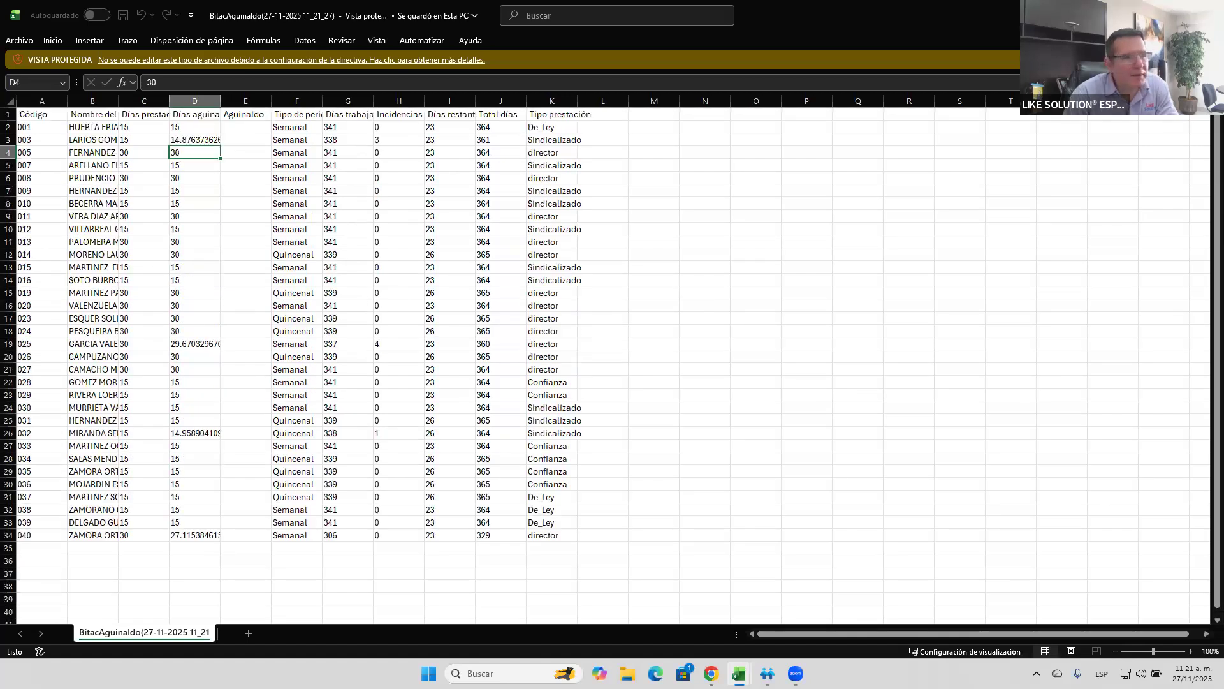
left_click(738, 674)
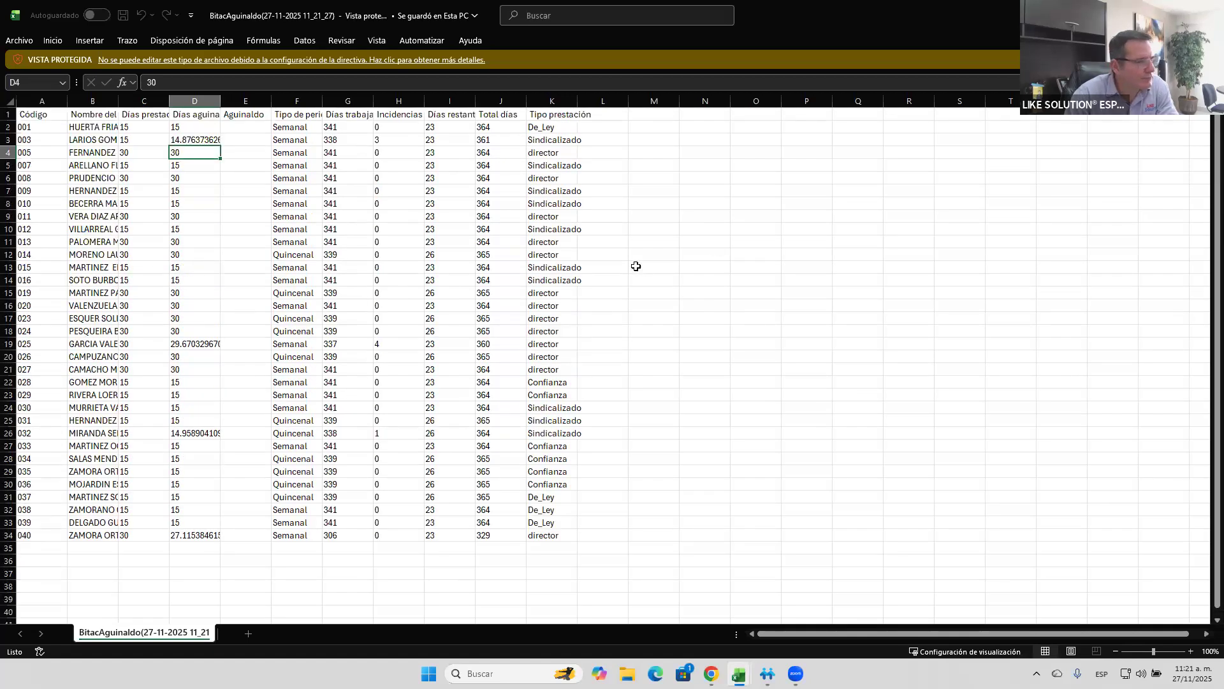
left_click(1209, 13)
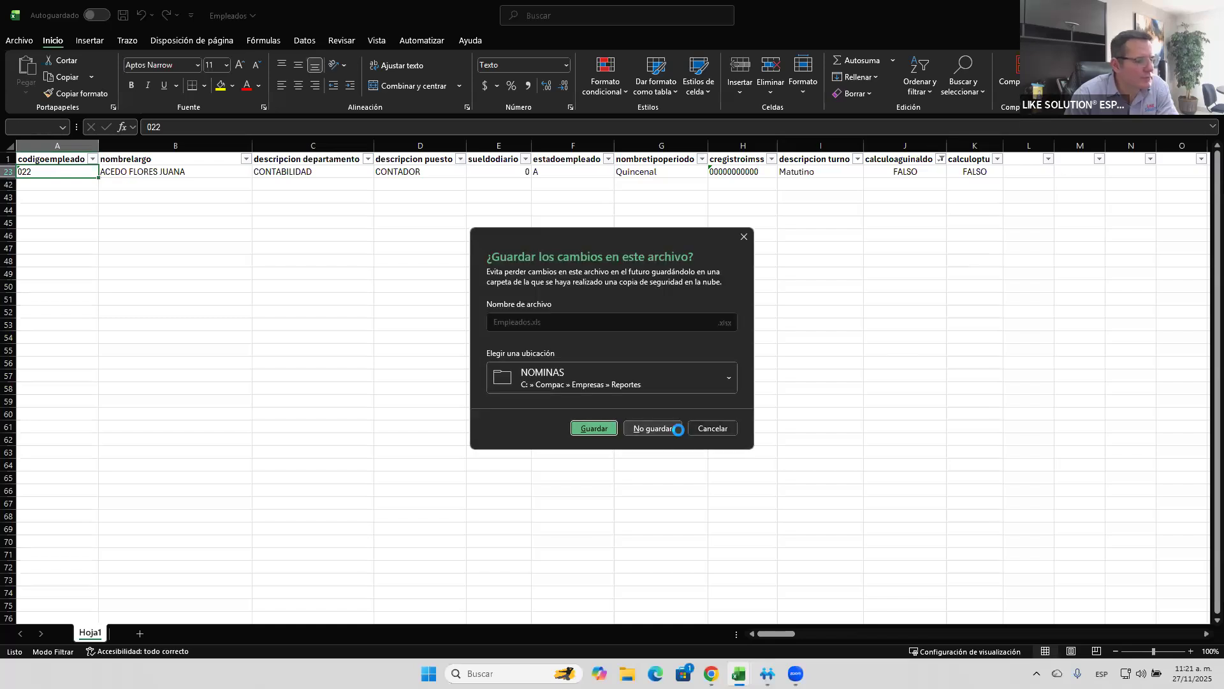
left_click(652, 428)
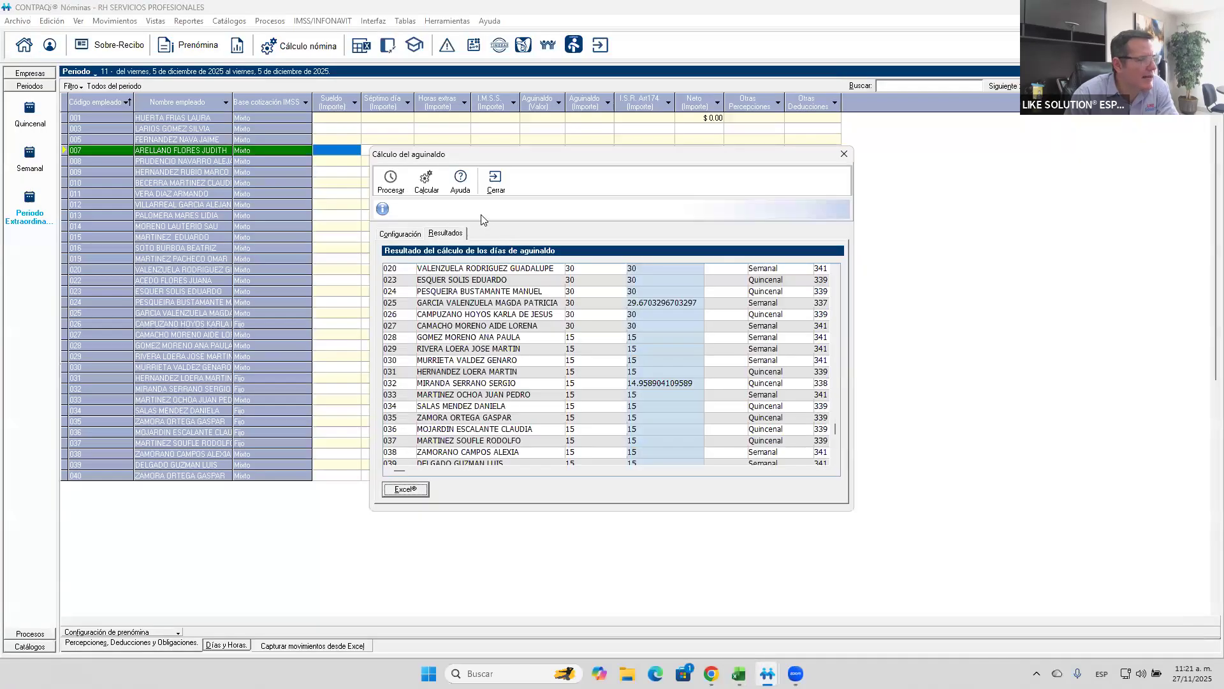
- Calculate the Aguinaldo amounts into the prenómina and close the Aguinaldo calculation
left_click(435, 190)
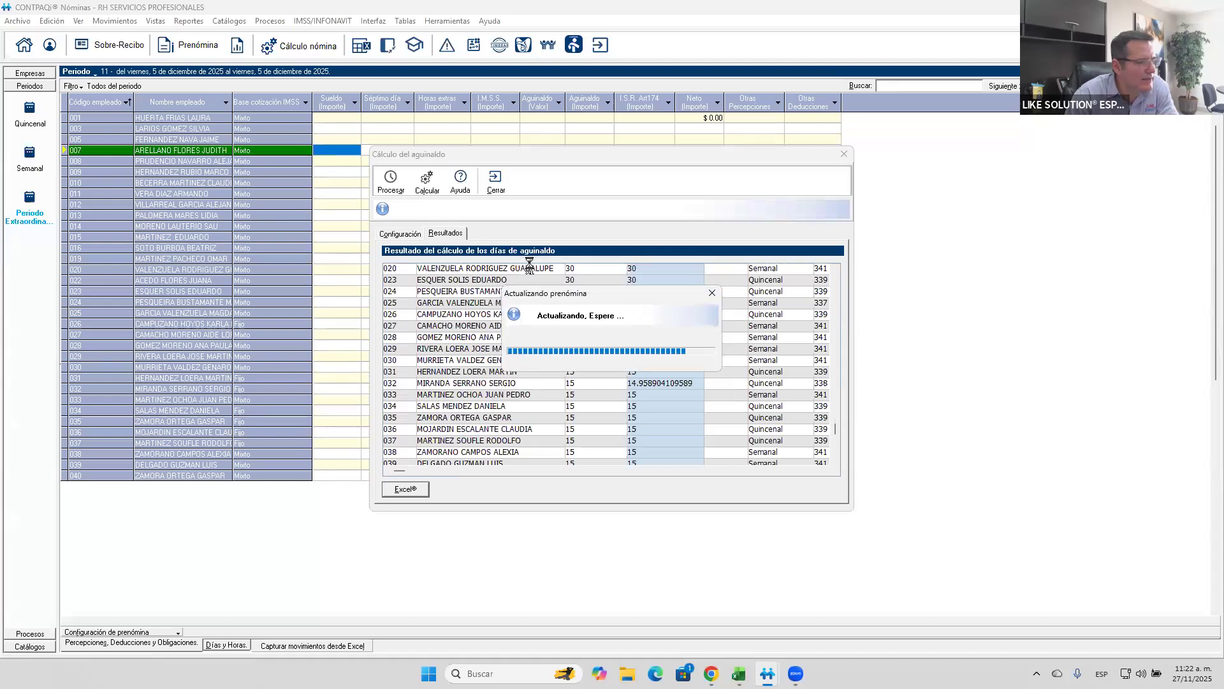
left_click(602, 380)
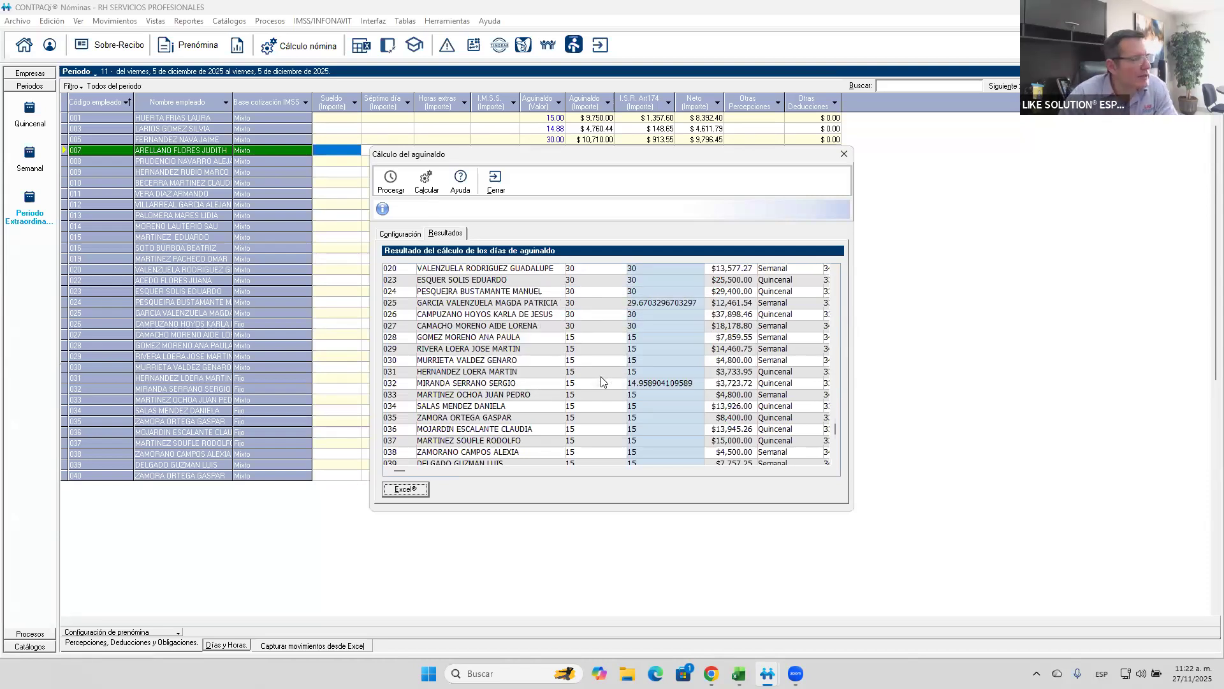
left_click(495, 183)
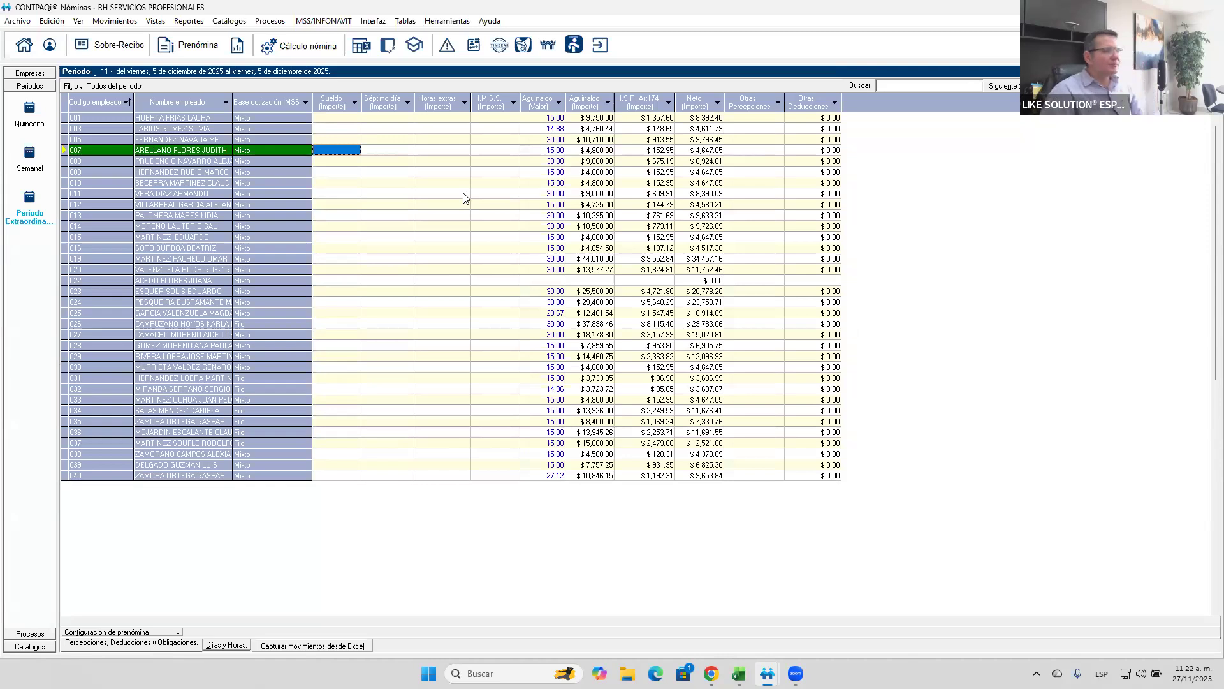
- Review the Valor and Importe settings of the Aguinaldo concept in the prenómina configuration and leave without changes
left_click(551, 130)
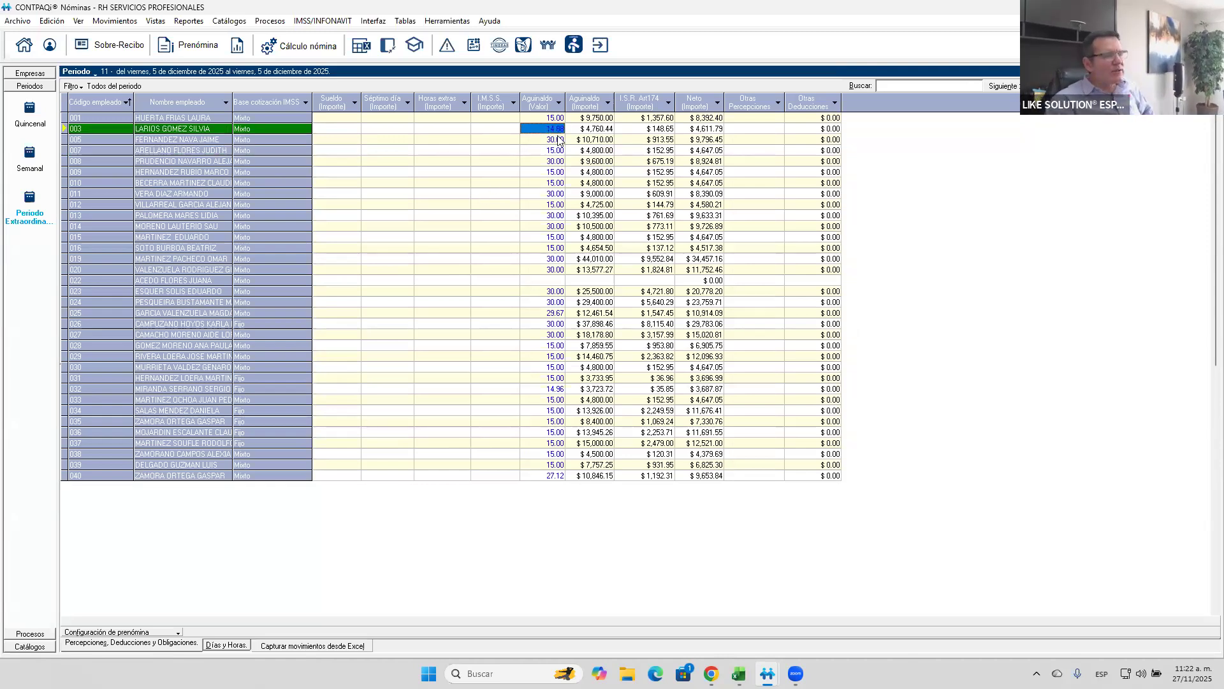
key("F10")
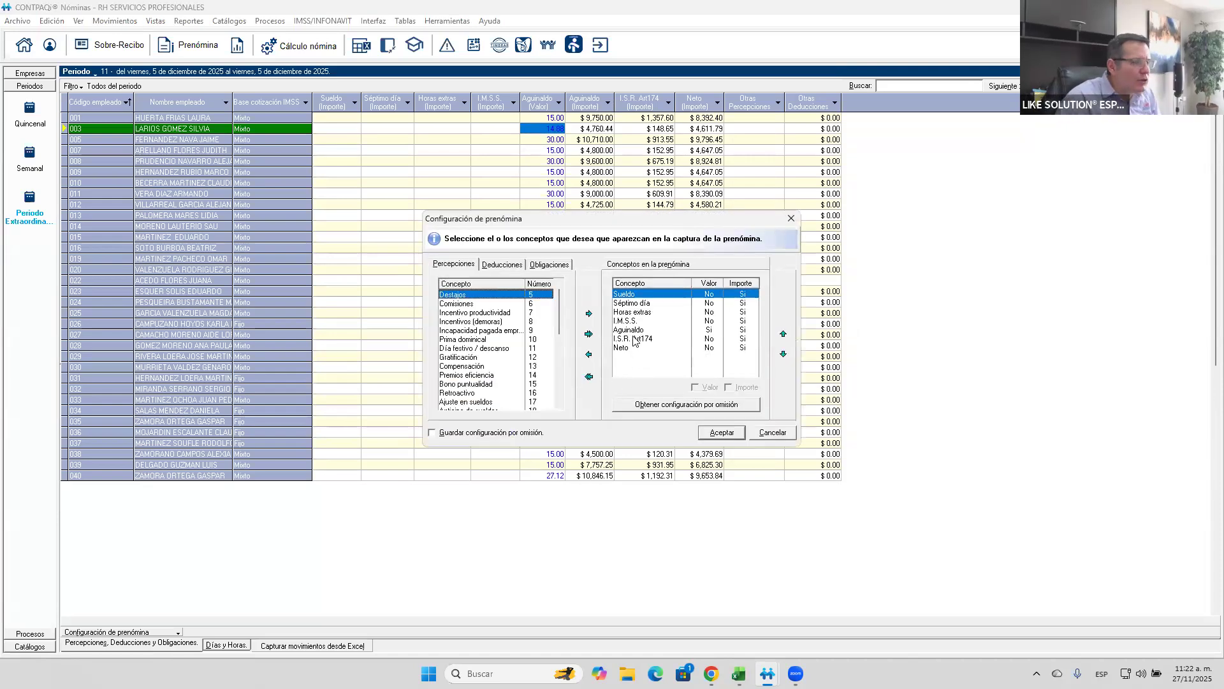
left_click(633, 338)
left_click(634, 331)
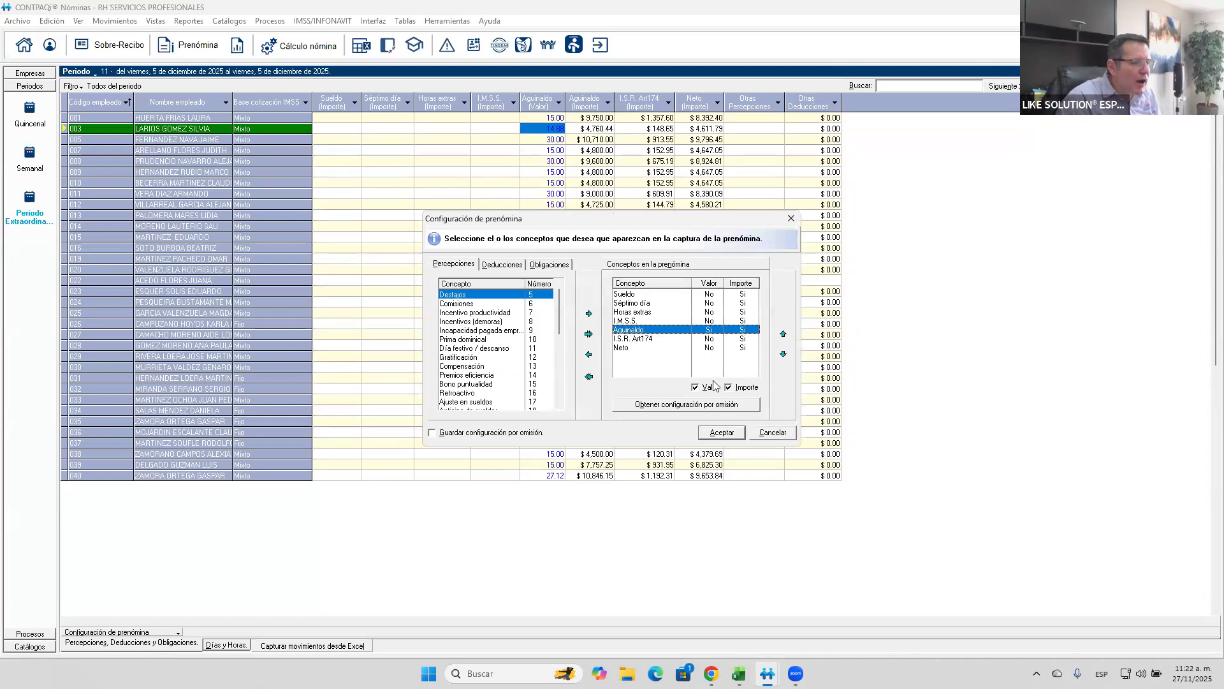
left_click(760, 438)
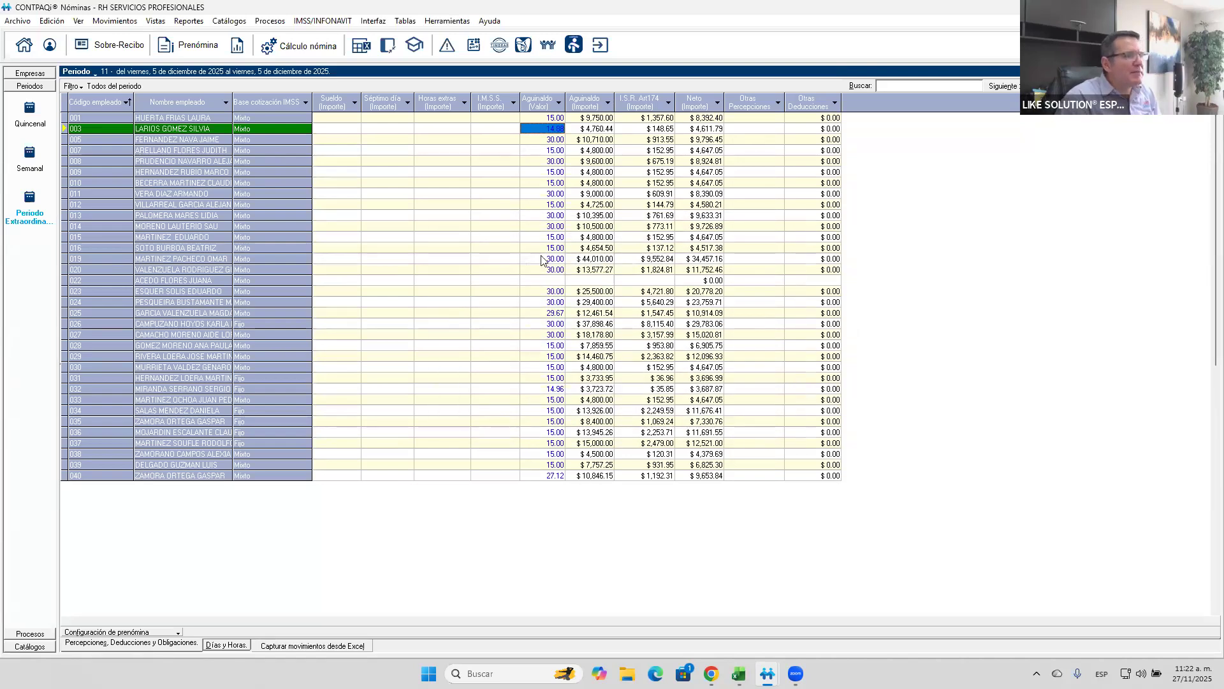
- Set the Aguinaldo value of the second listed employee to 15 days in the prenómina
left_click(552, 217)
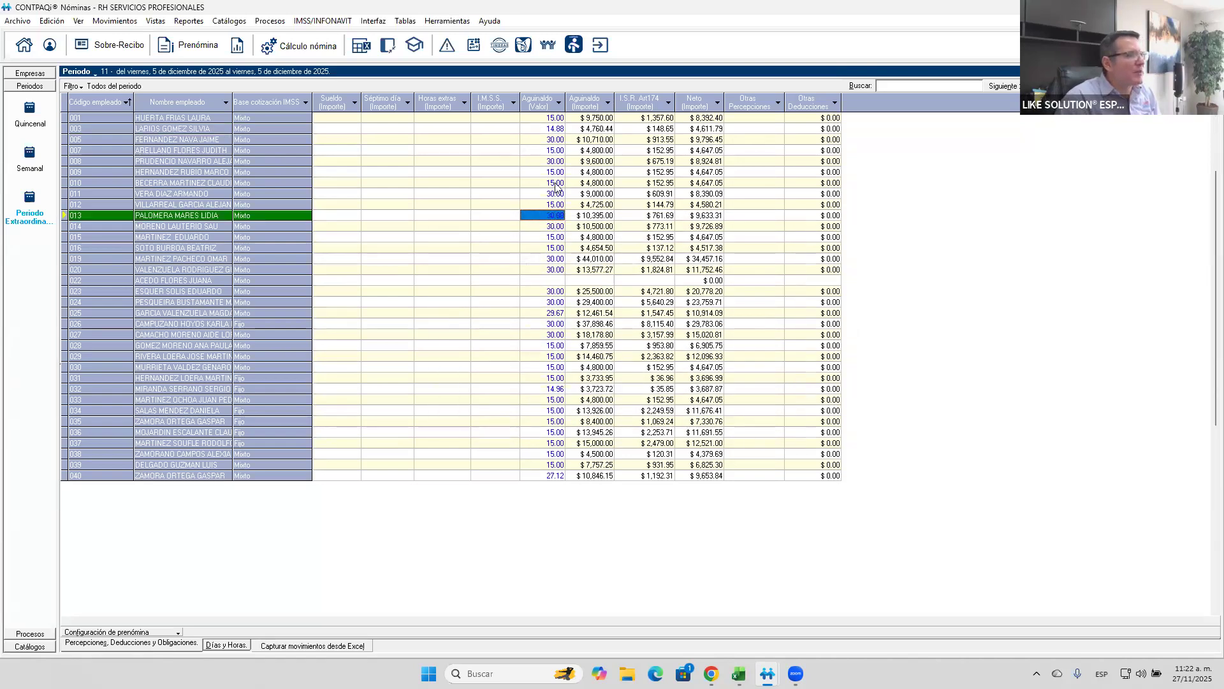
left_click(564, 129)
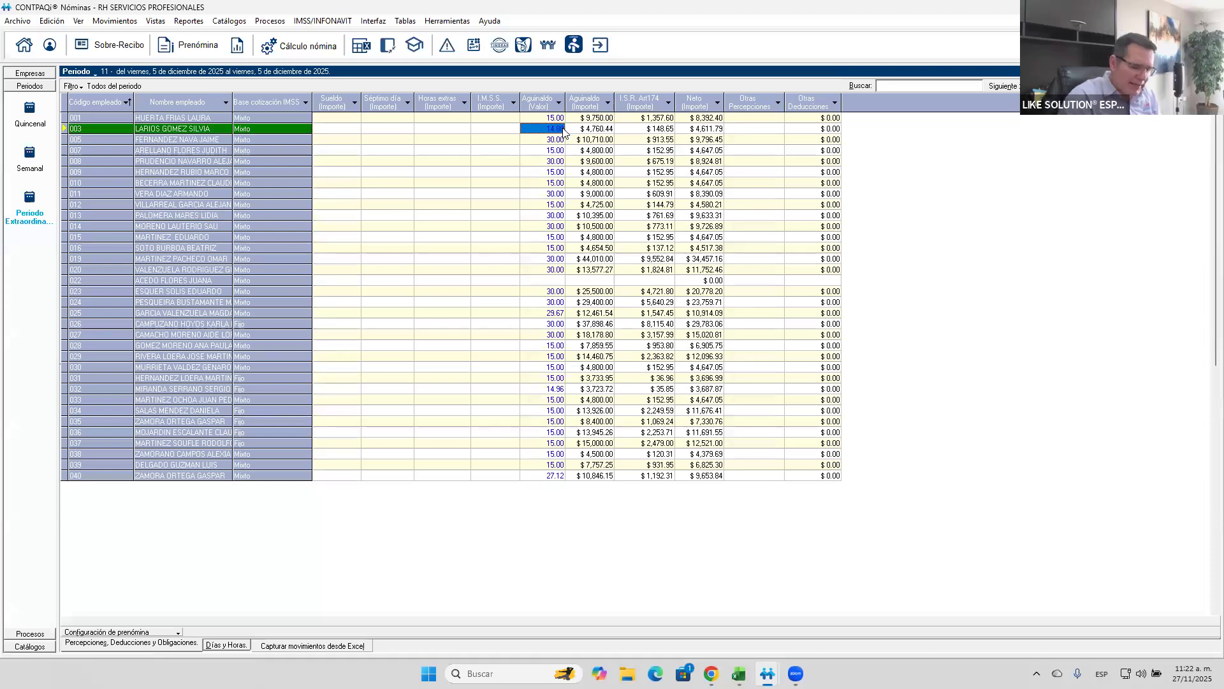
type("15")
key("Tab")
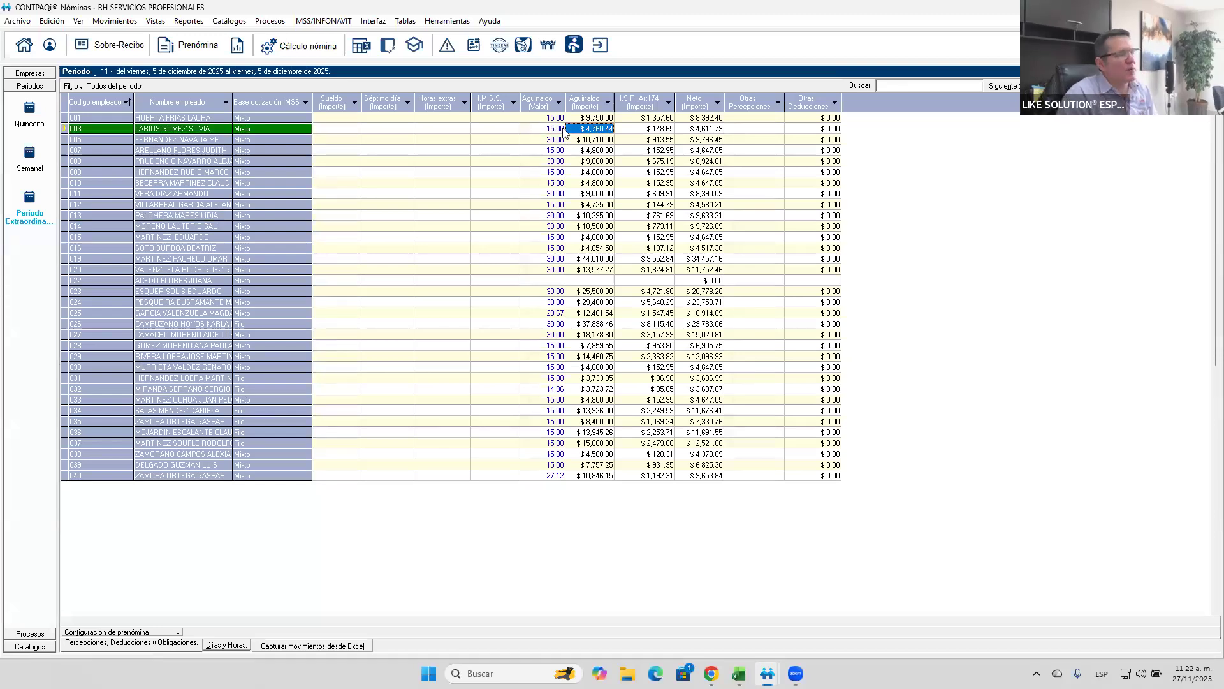
- Reopen the Aguinaldo calculation to check its configuration and close it without processing
left_click(272, 22)
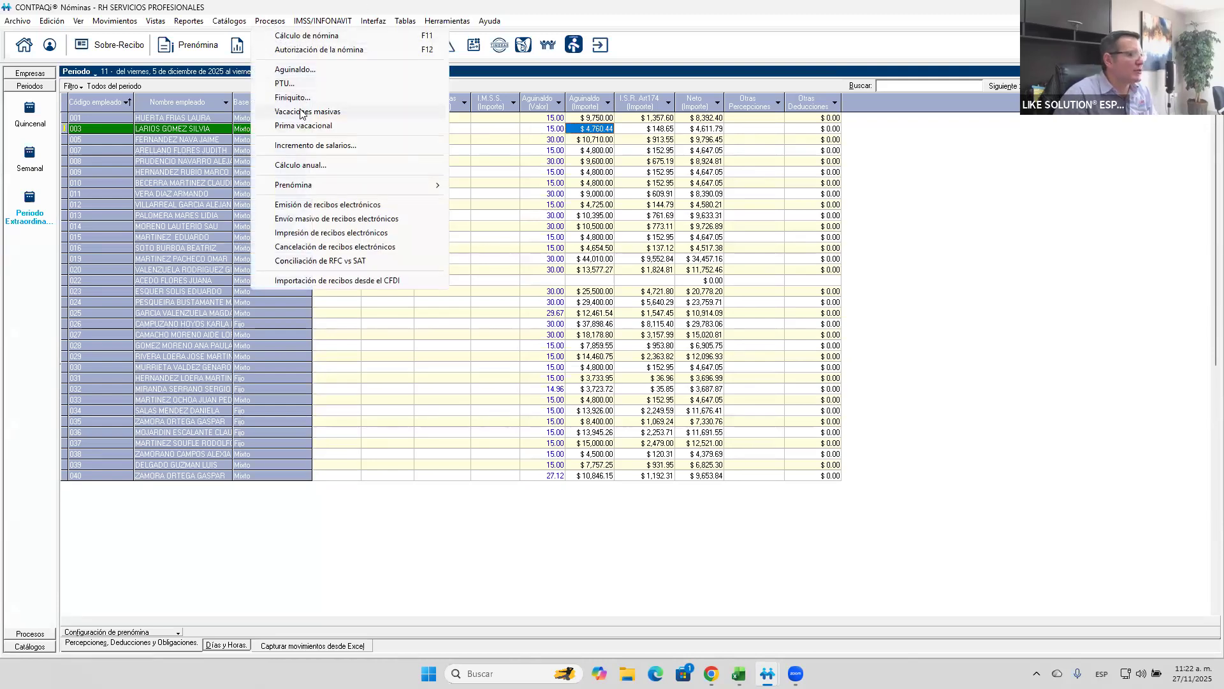
left_click(294, 70)
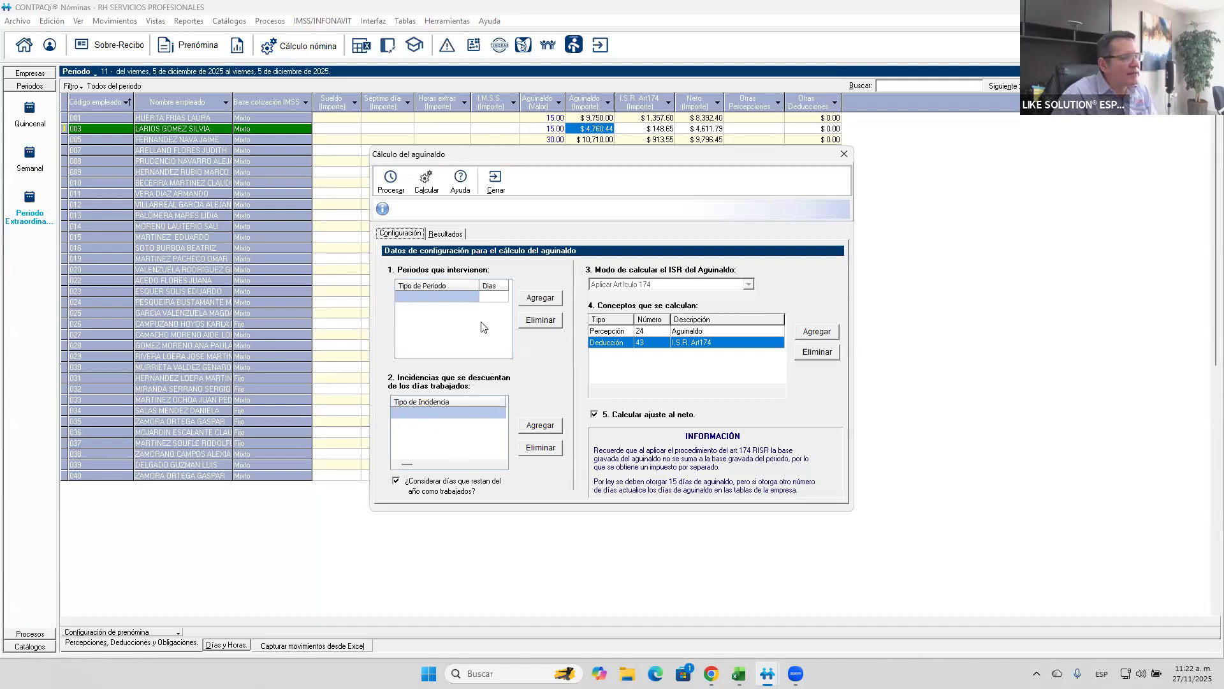
left_click(499, 191)
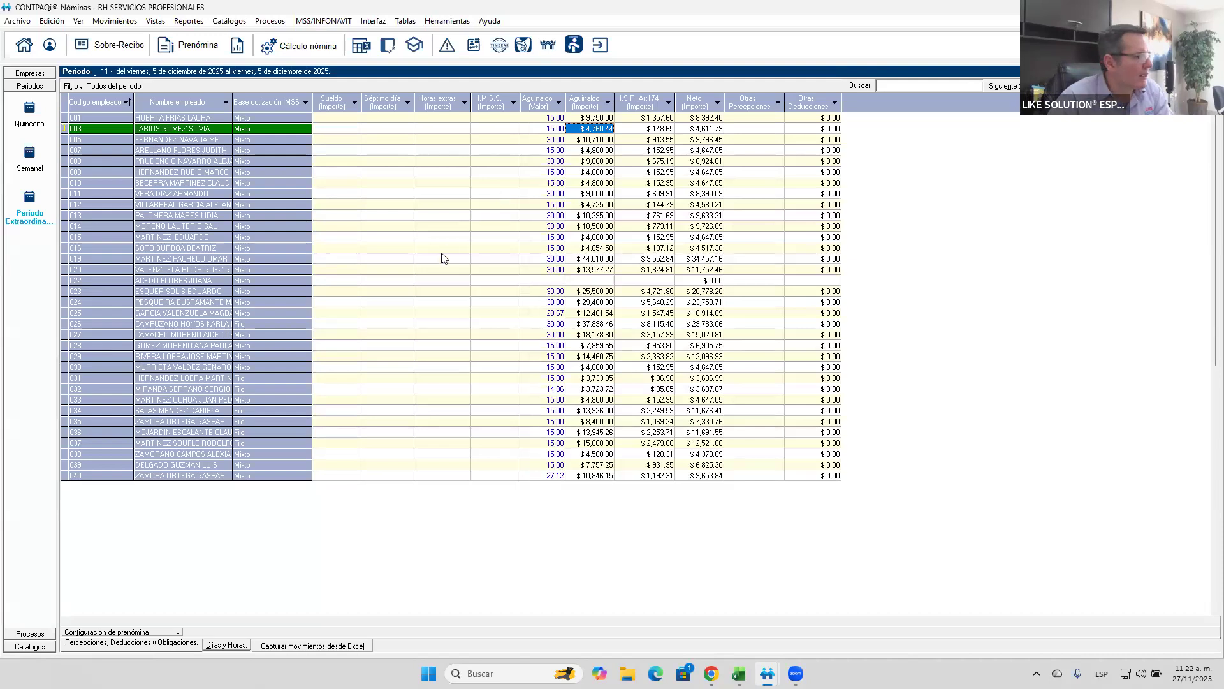
- Examine the employee catalog record of the employee without an Aguinaldo amount and close it
left_click(442, 282)
right_click(441, 283)
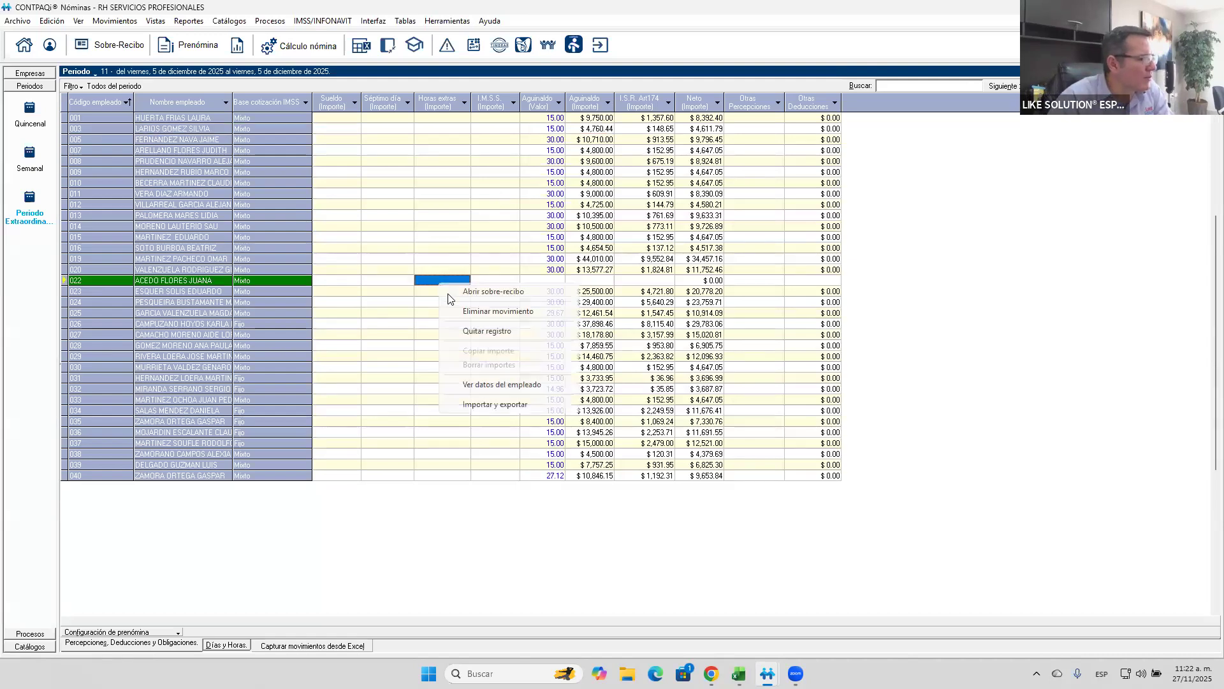
left_click(486, 385)
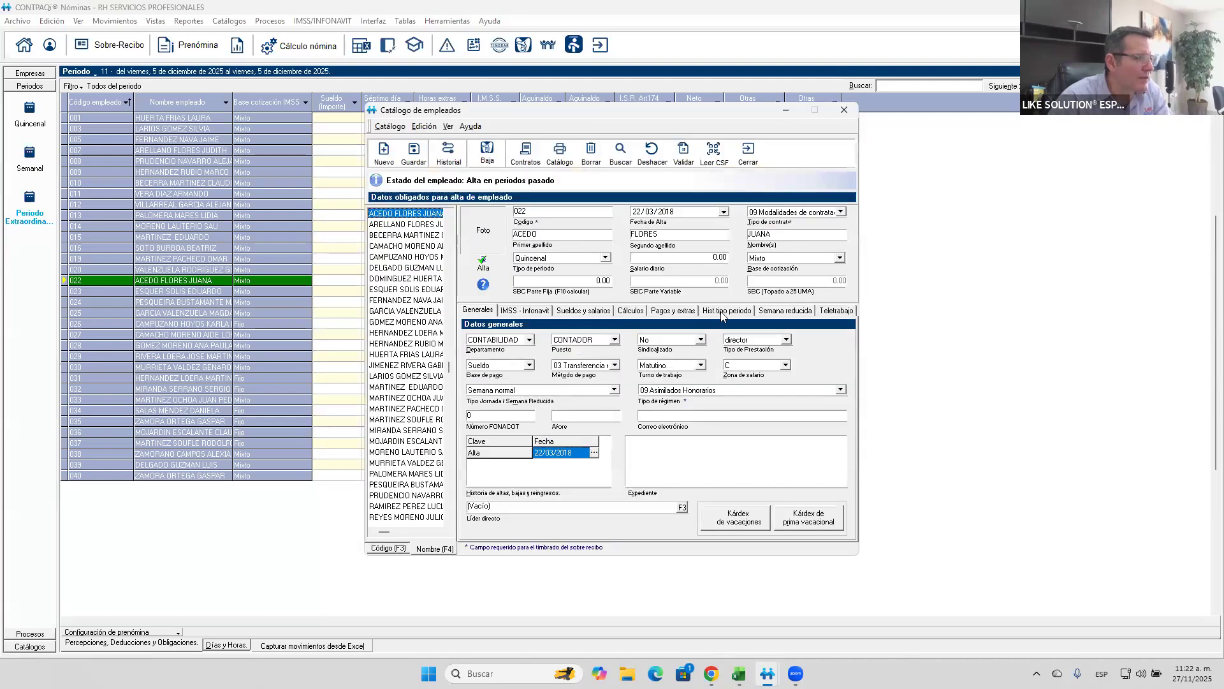
left_click(749, 153)
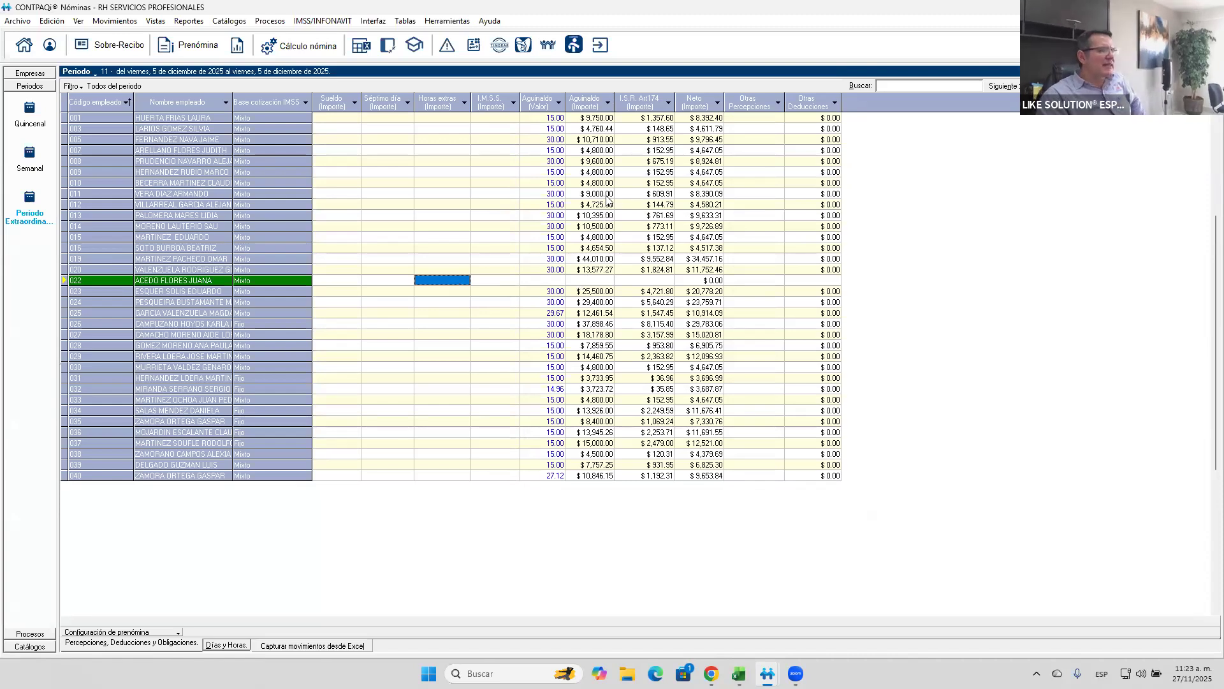
- Open the second listed employee's sobre-recibo, inspect the taxable and exempt breakdown of the Aguinaldo perception, and close it
right_click(593, 131)
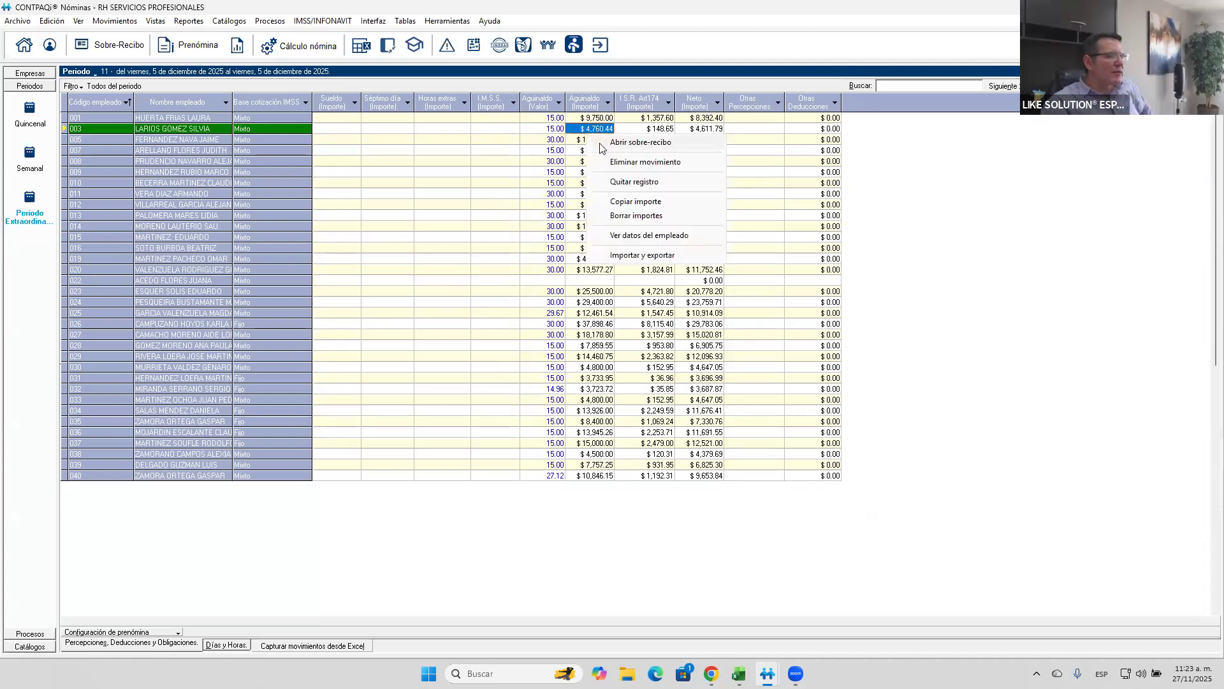
left_click(618, 150)
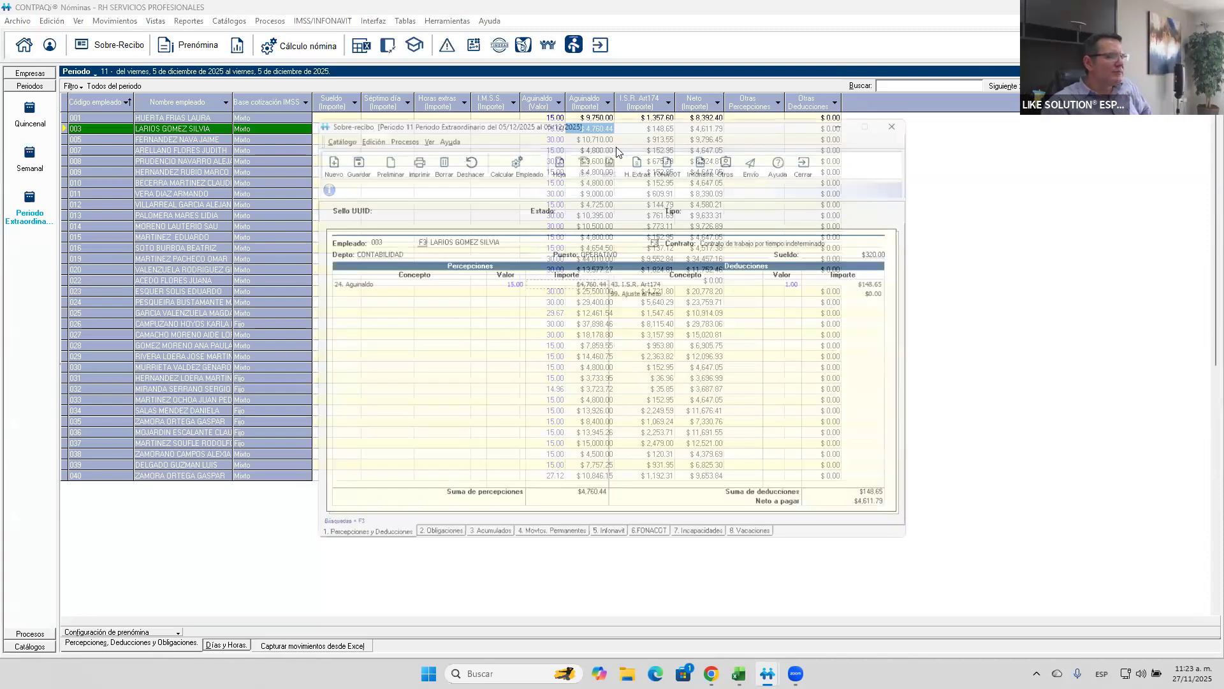
double_click(567, 285)
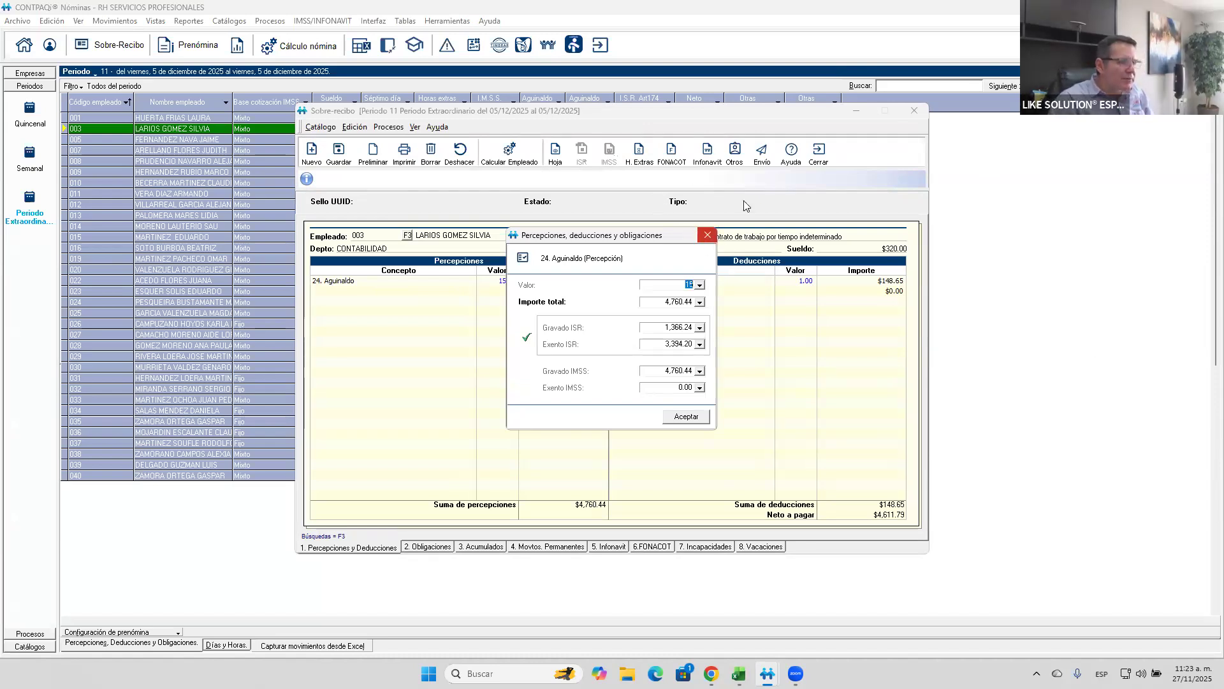
left_click(705, 235)
left_click(810, 166)
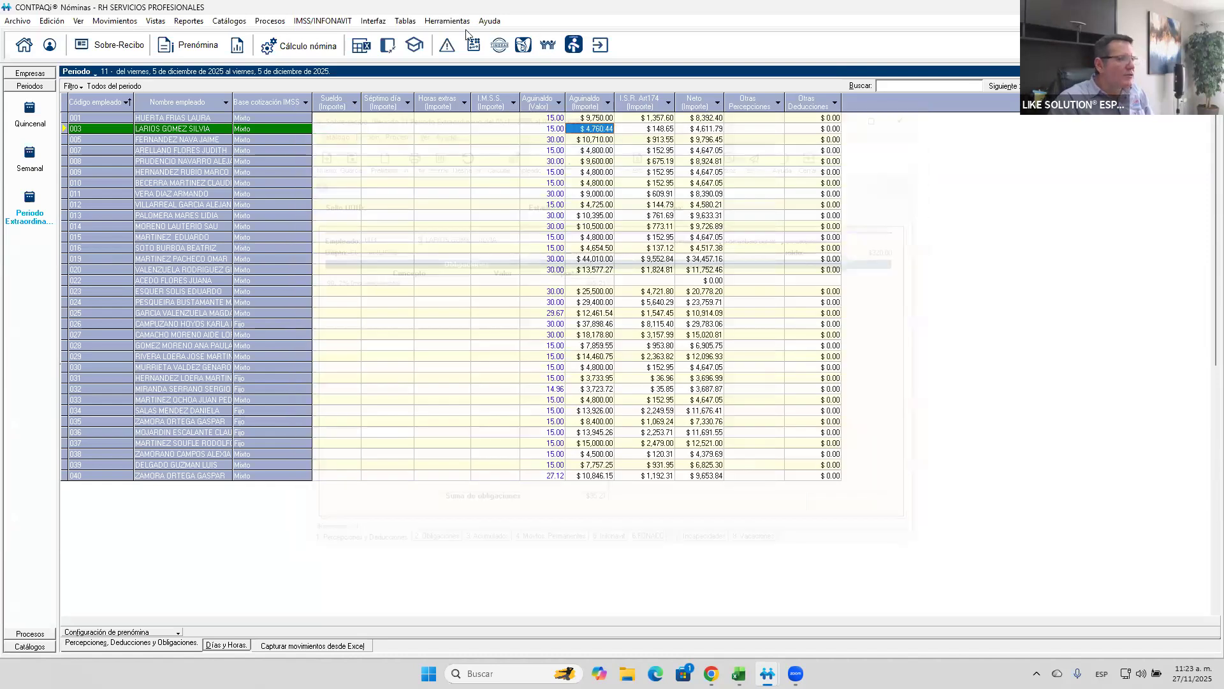
- Open the company tables catalog and display the UMA table to check the current UMA value
left_click(406, 21)
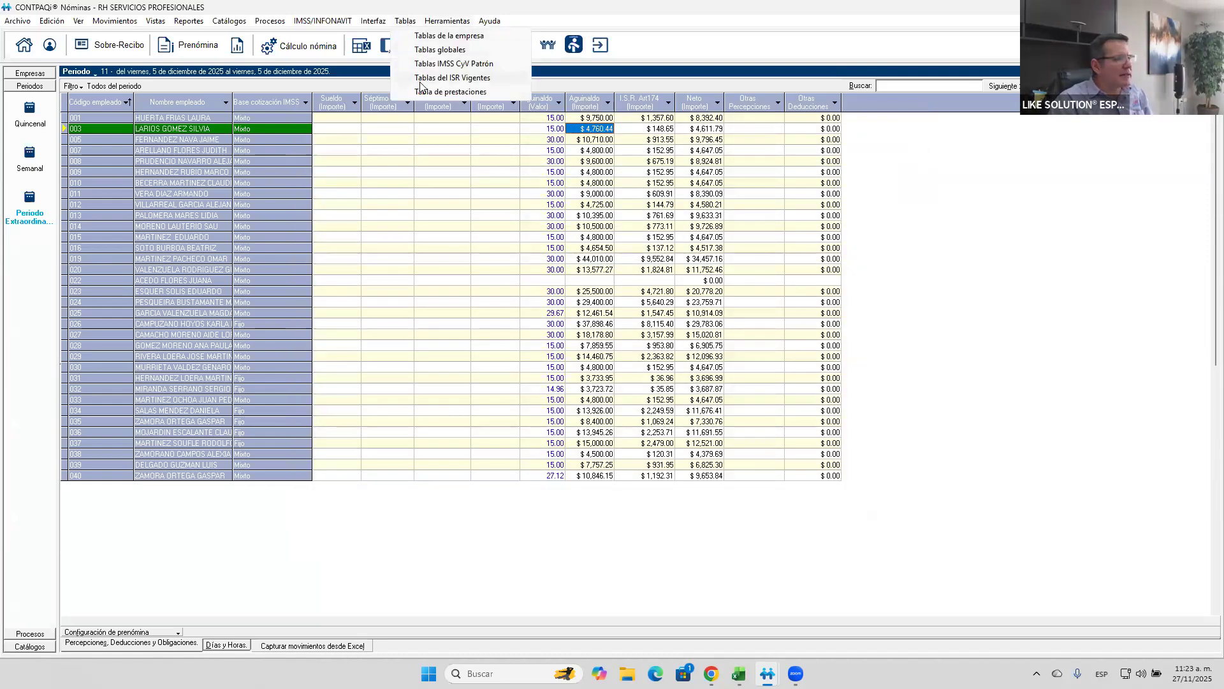
left_click(431, 36)
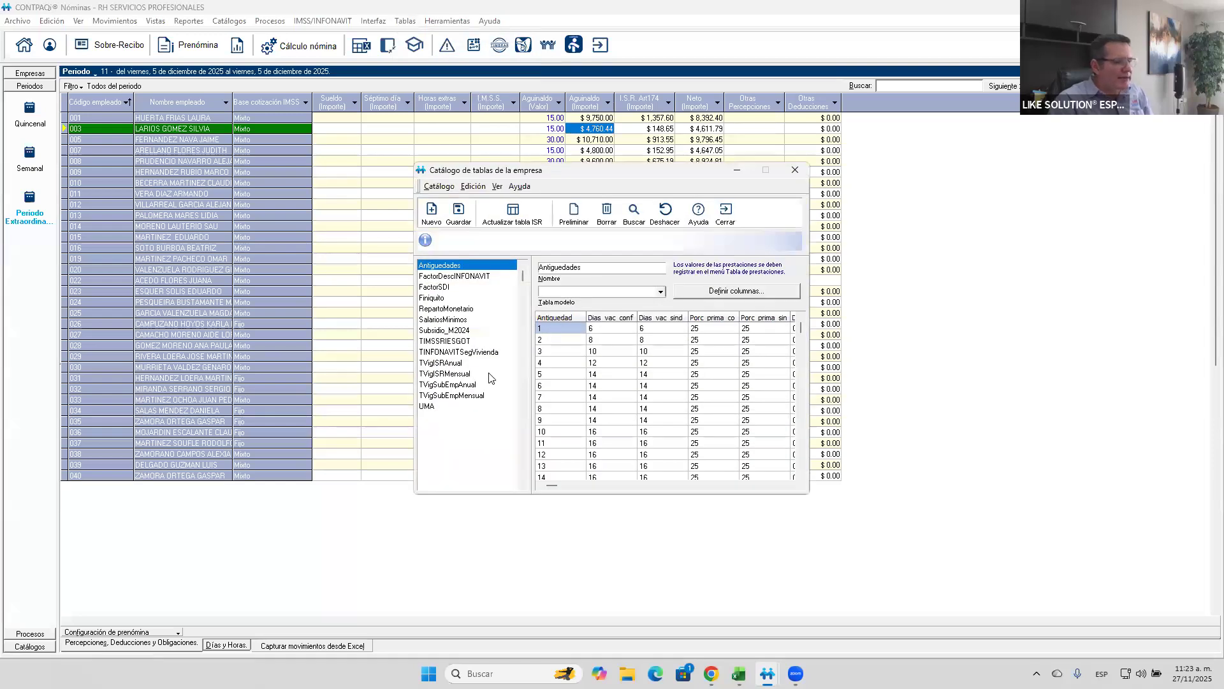
left_click(429, 408)
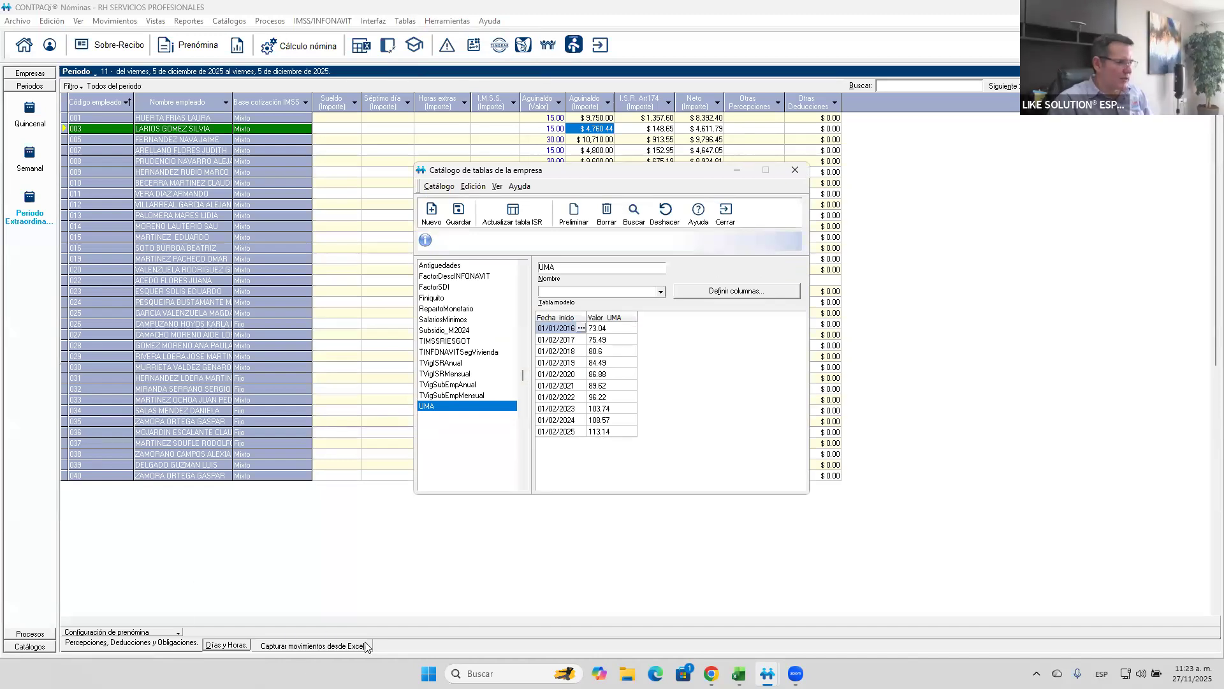
- Switch to the Windows Calculator, multiply the 2025 UMA of 113.14 by 30, and close the company tables catalog in CONTPAQi Nóminas
type("calc")
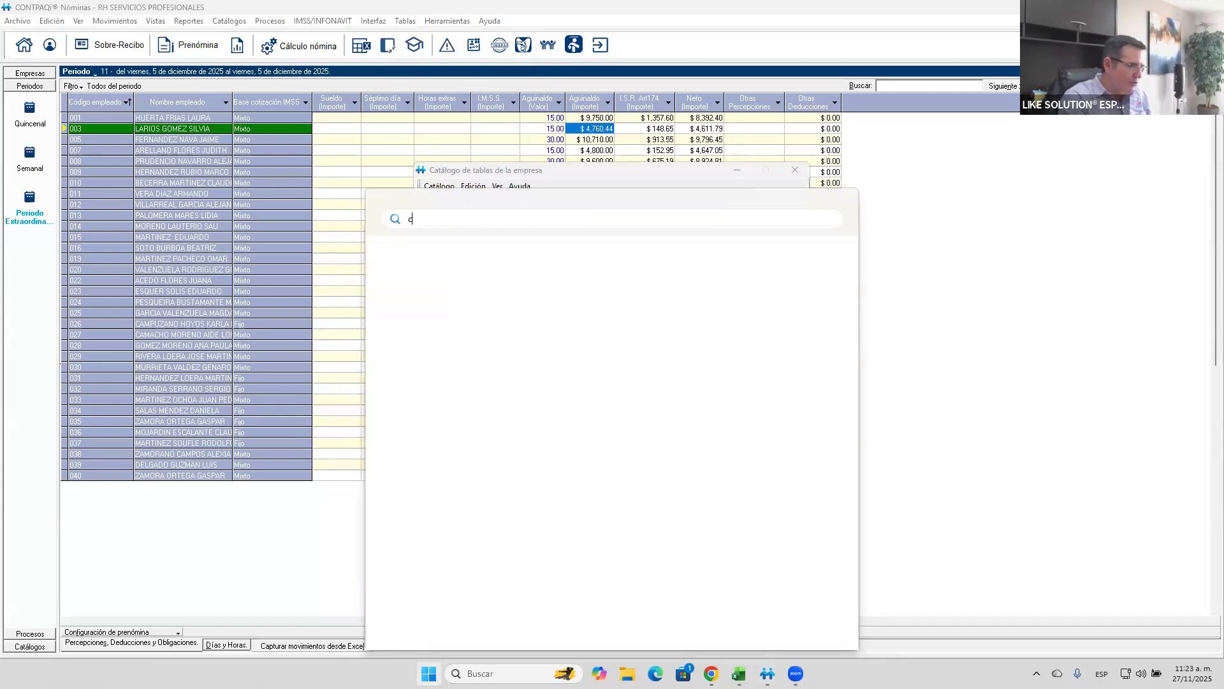
key("Return")
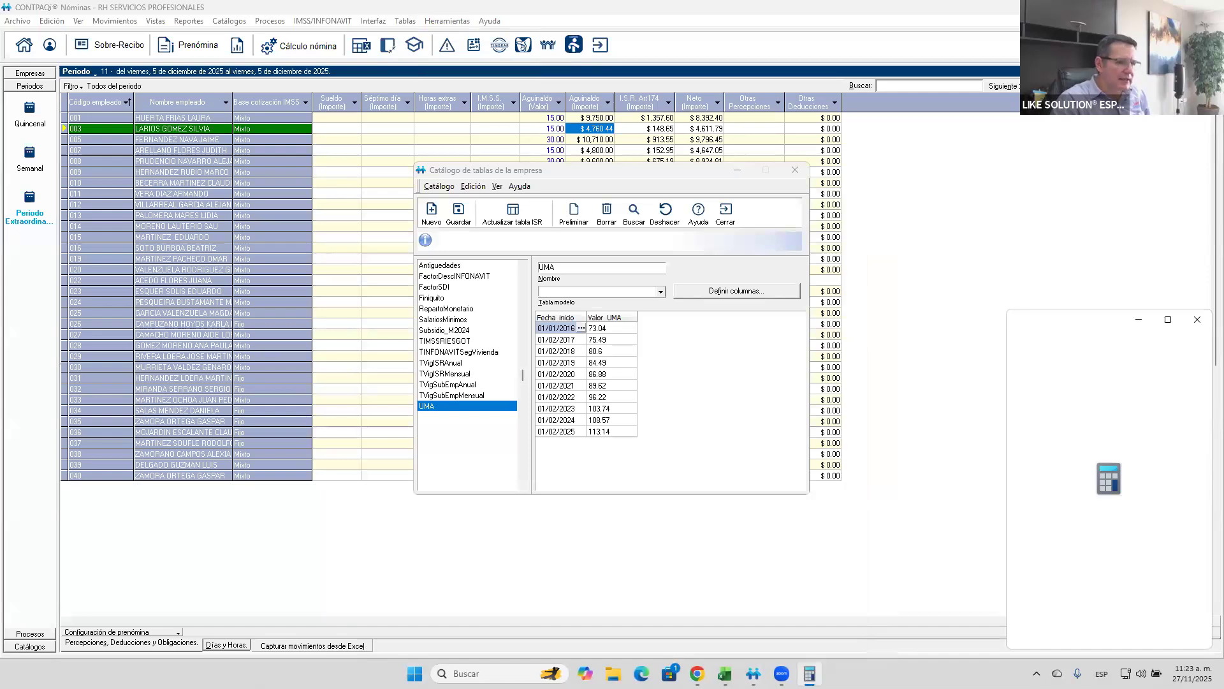
type("113.1")
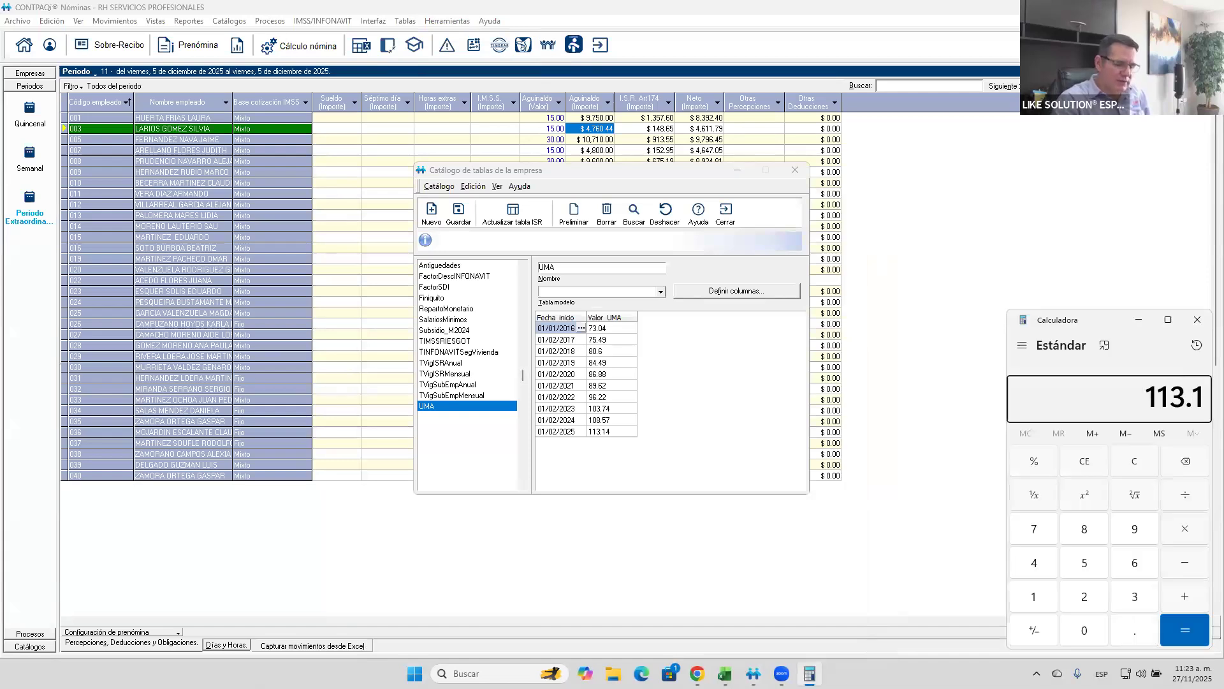
type("4*30")
key("Return")
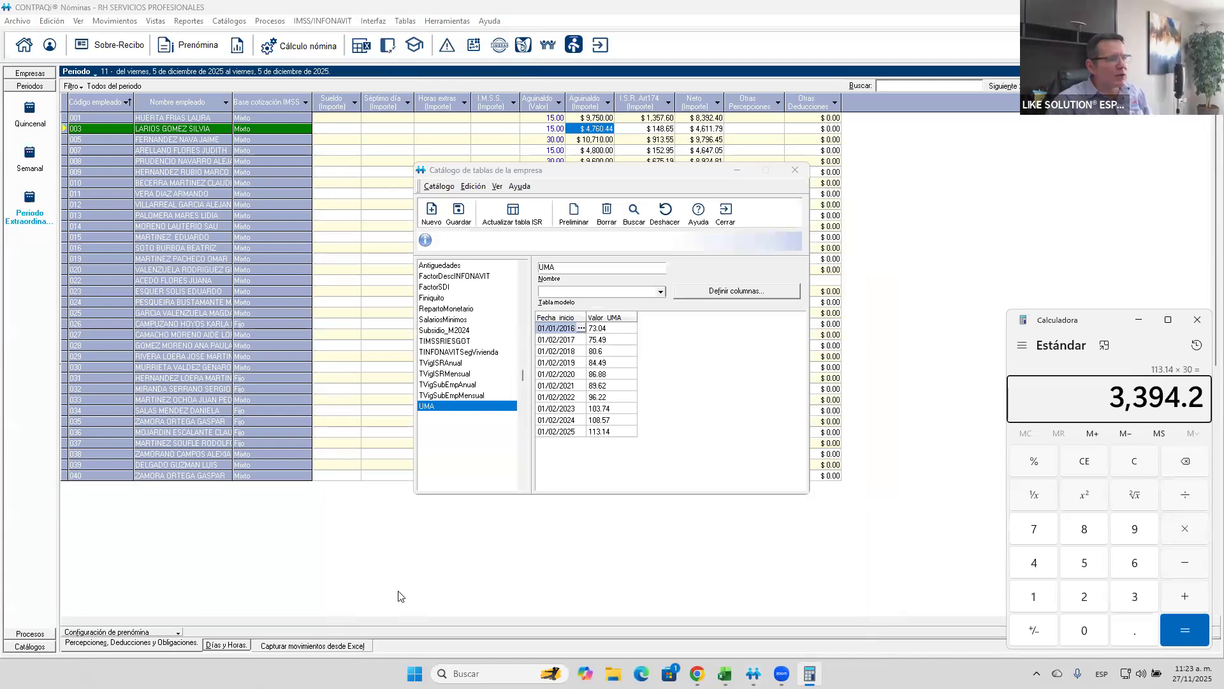
left_click(736, 220)
- Open the first listed employee's sobre-recibo, inspect the taxable and exempt breakdown of the Aguinaldo perception, and close that breakdown
right_click(599, 119)
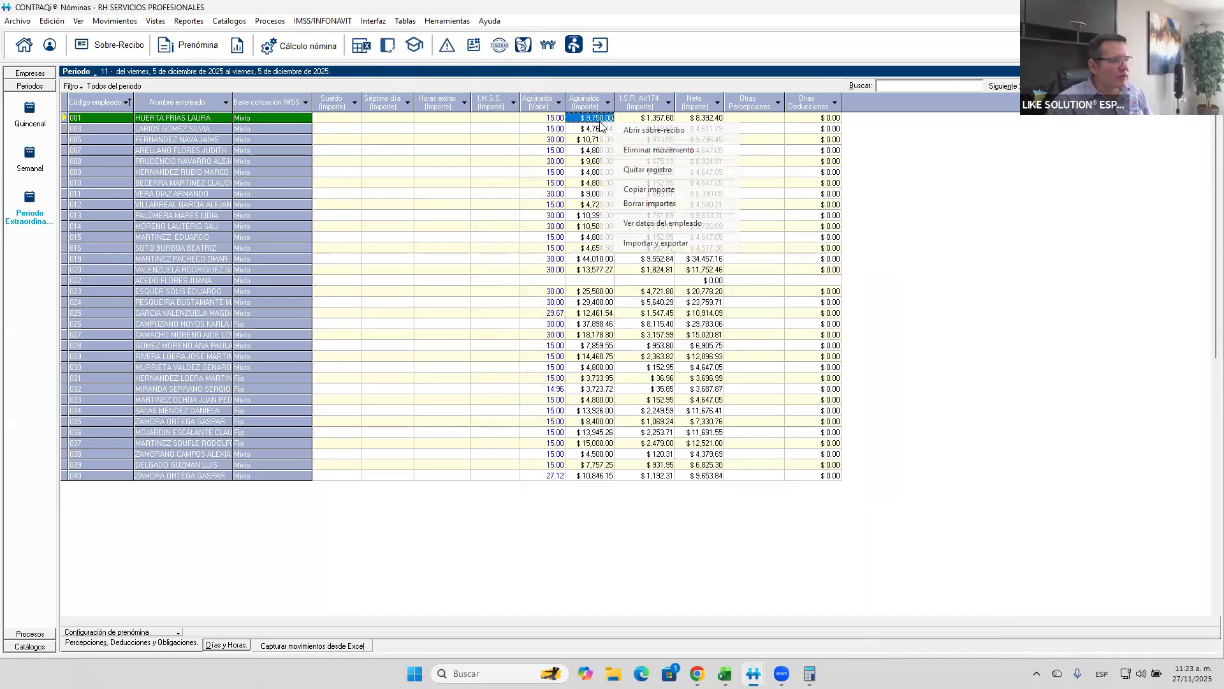
left_click(641, 133)
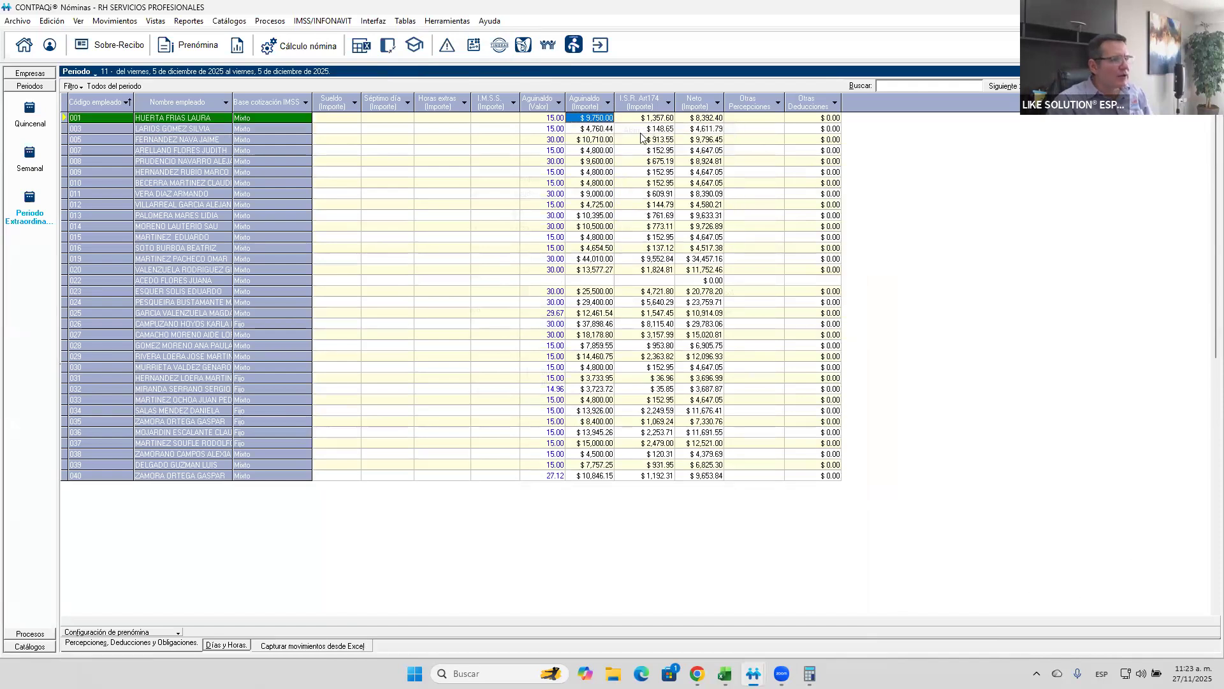
double_click(579, 287)
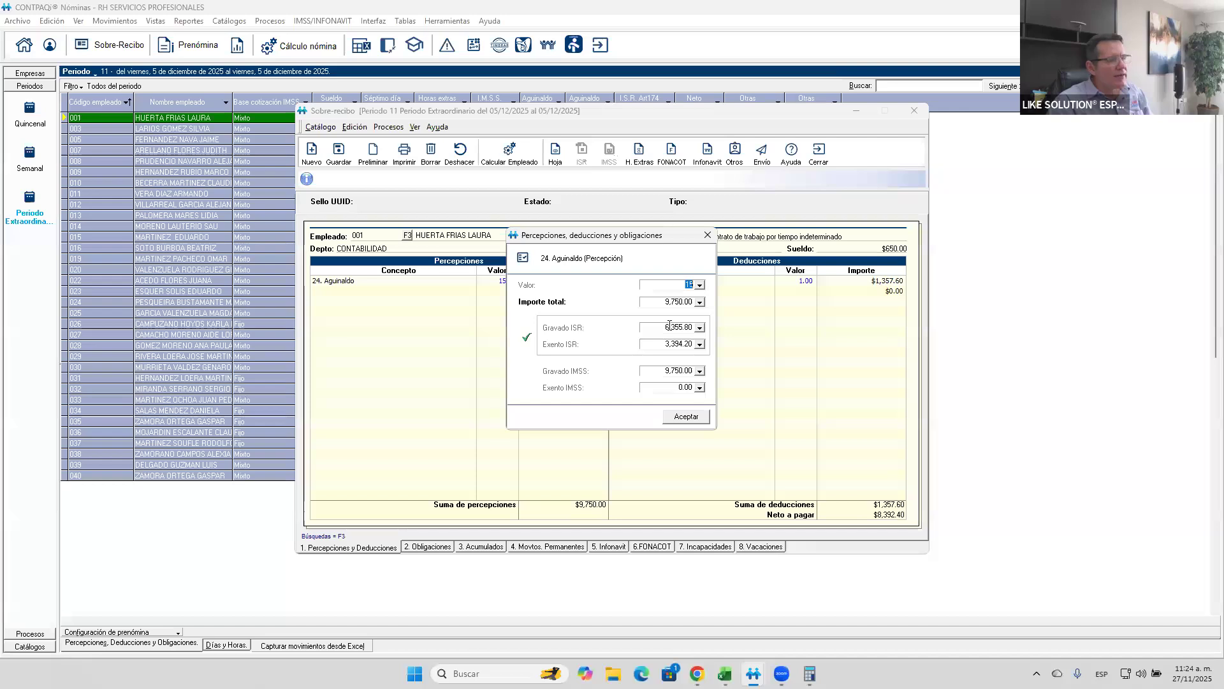
left_click(707, 234)
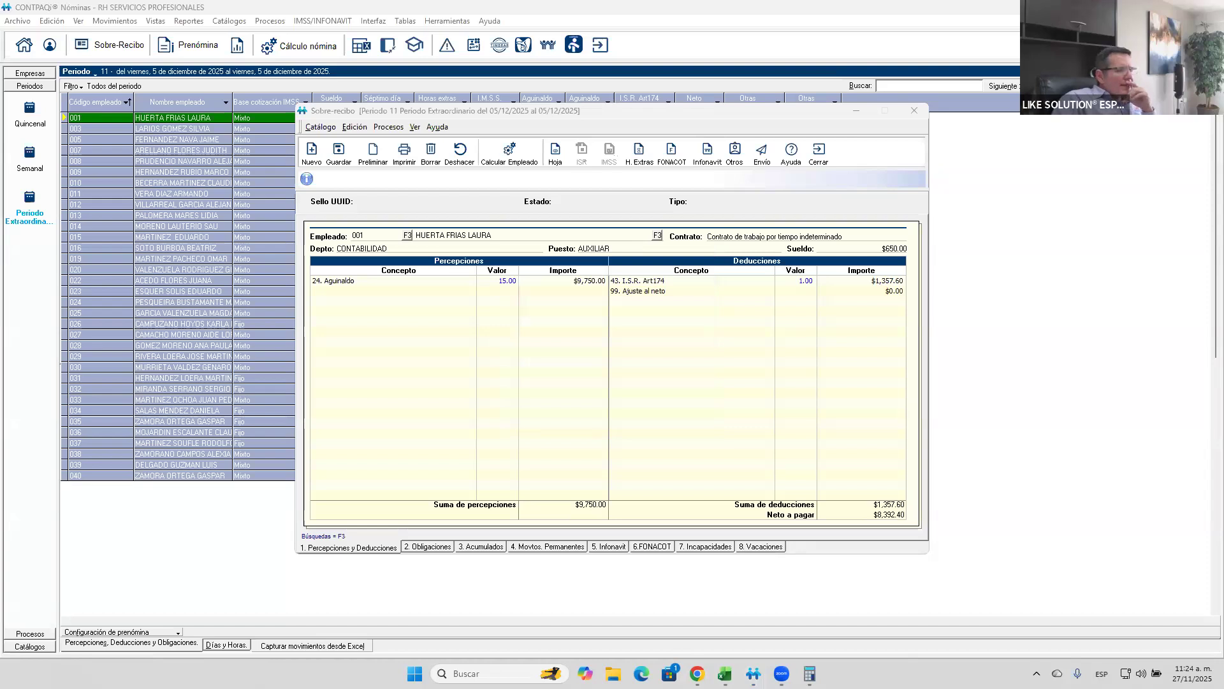
- Set the Aguinaldo amount in the first listed employee's sobre-recibo to 10,000
left_click(574, 283)
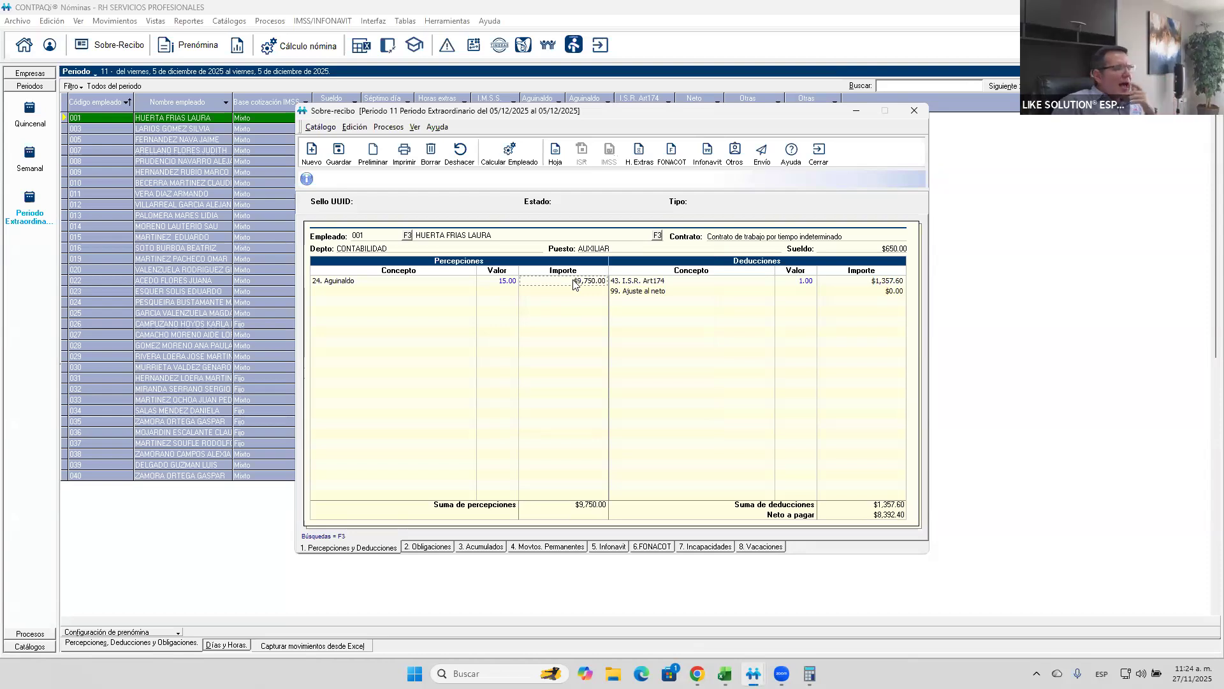
type("10,000")
key("Return")
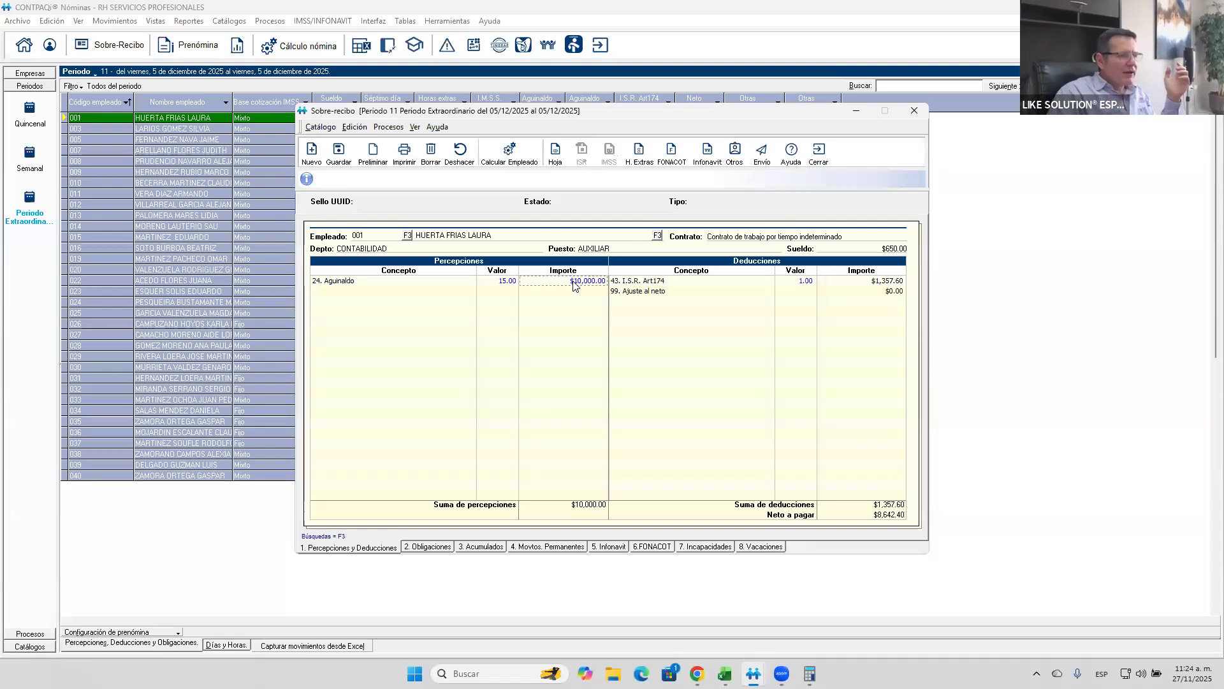
- Recalculate the employee with Todos los empleados del Periodo and inspect the new taxable and exempt breakdown of the Aguinaldo
left_click(517, 147)
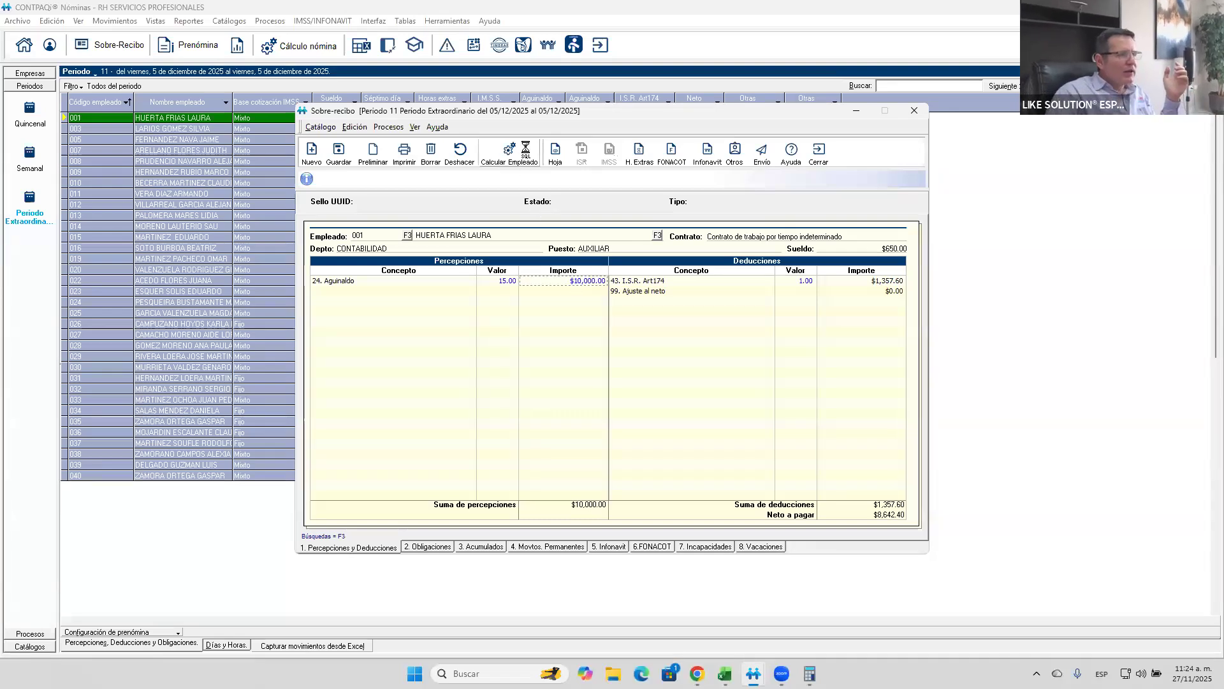
left_click(447, 393)
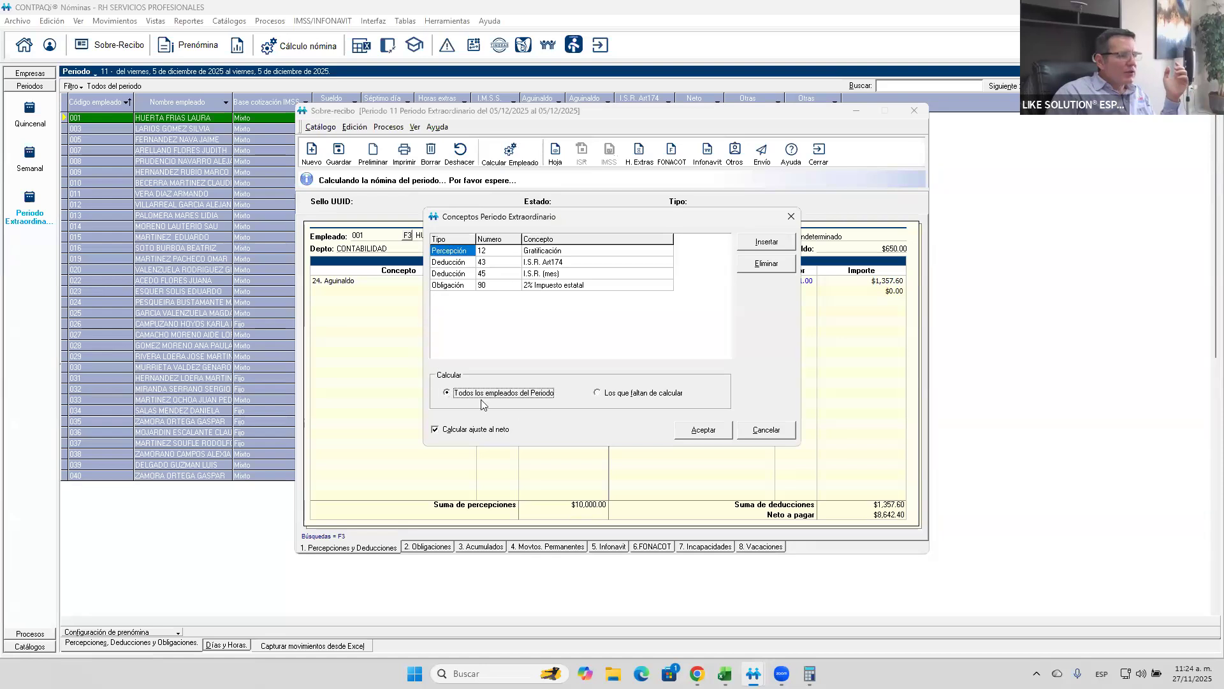
left_click(703, 434)
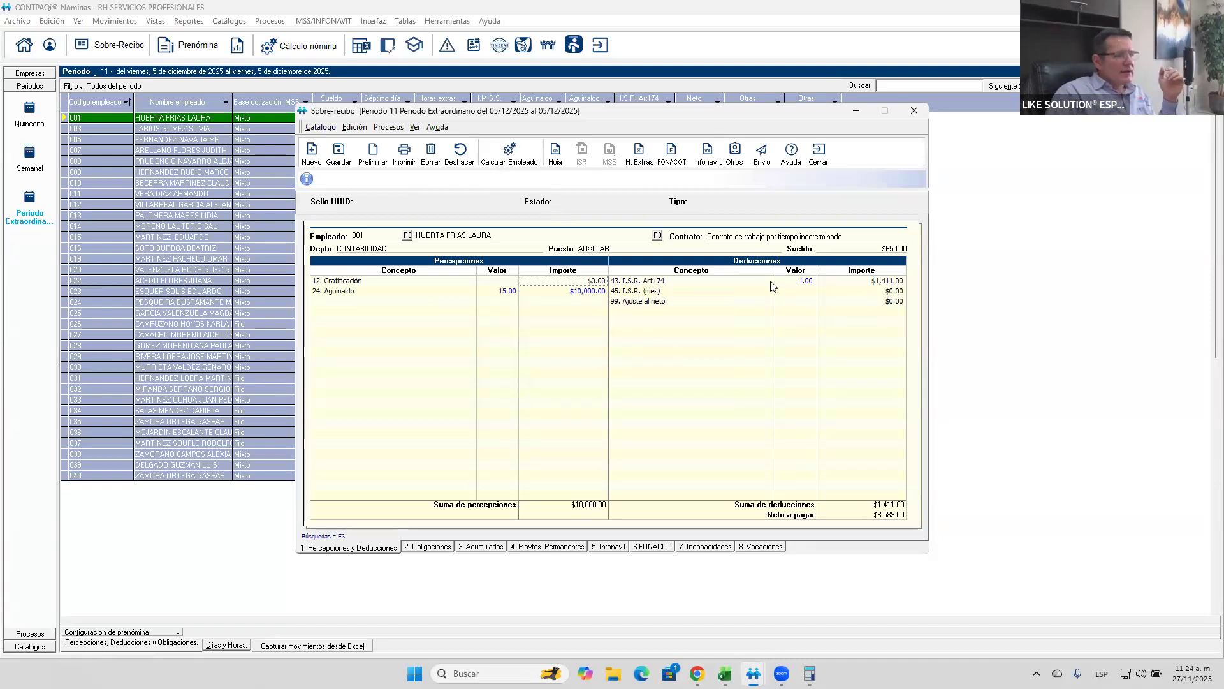
double_click(585, 298)
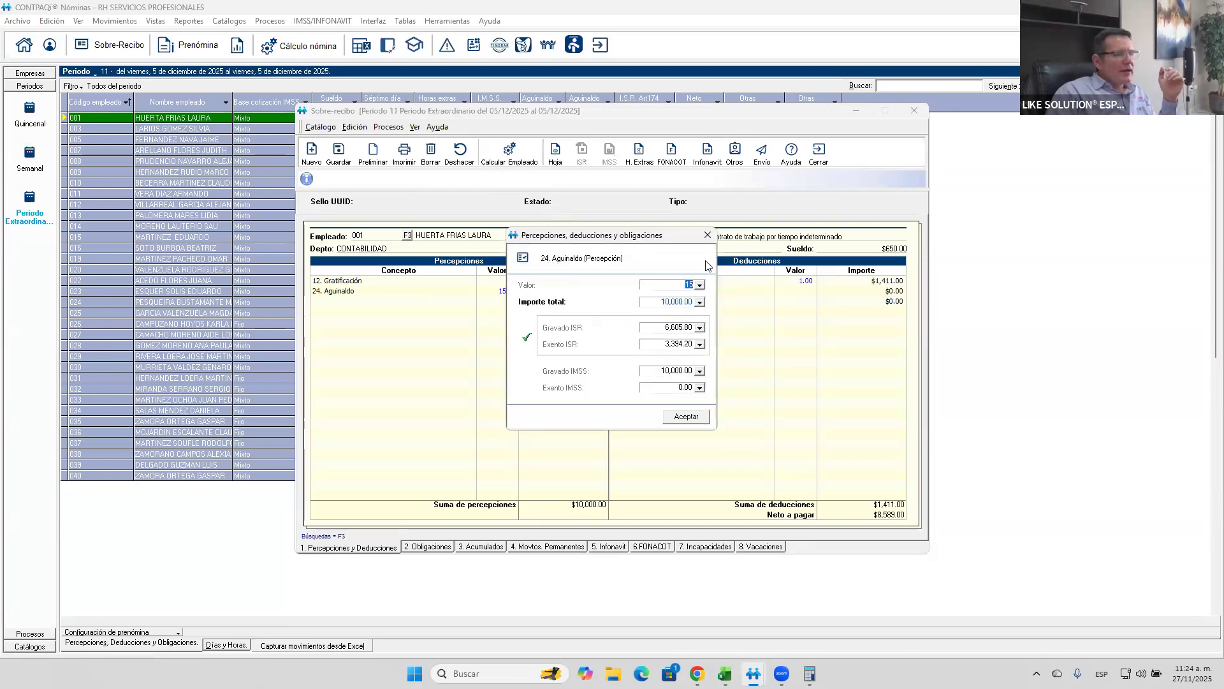
left_click(707, 236)
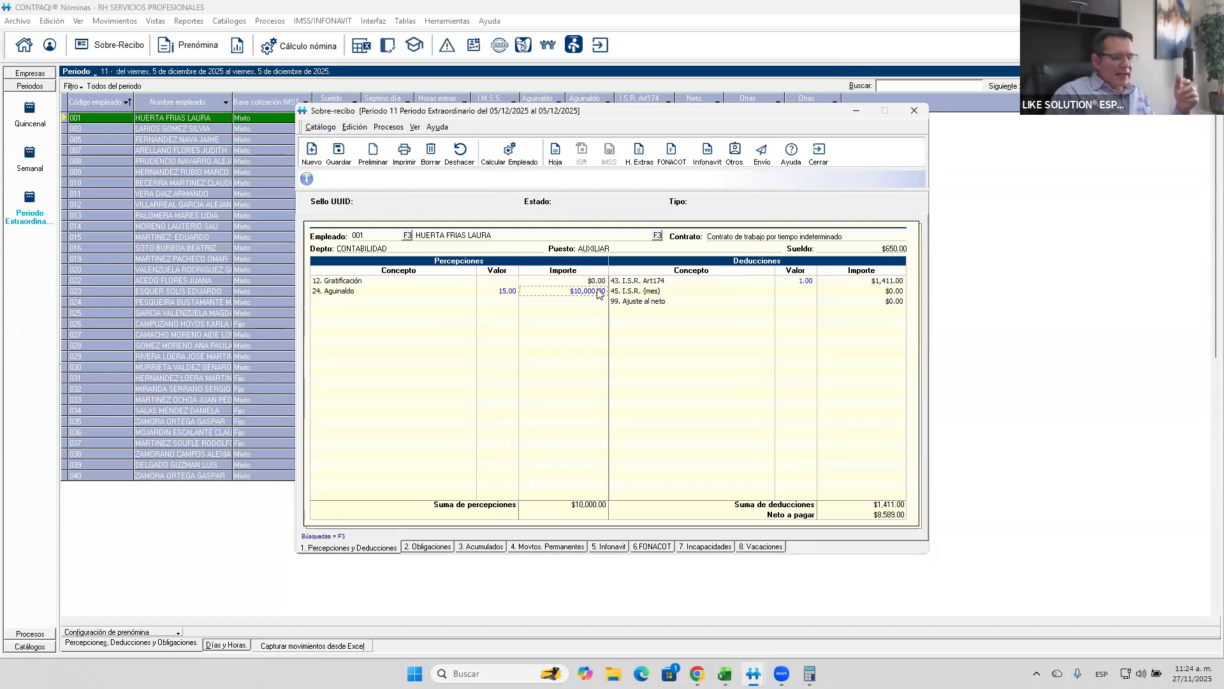
- Clear the manually entered Aguinaldo amount, recalculate the employee with Todos los empleados del Periodo, and close the sobre-recibo
key("Delete")
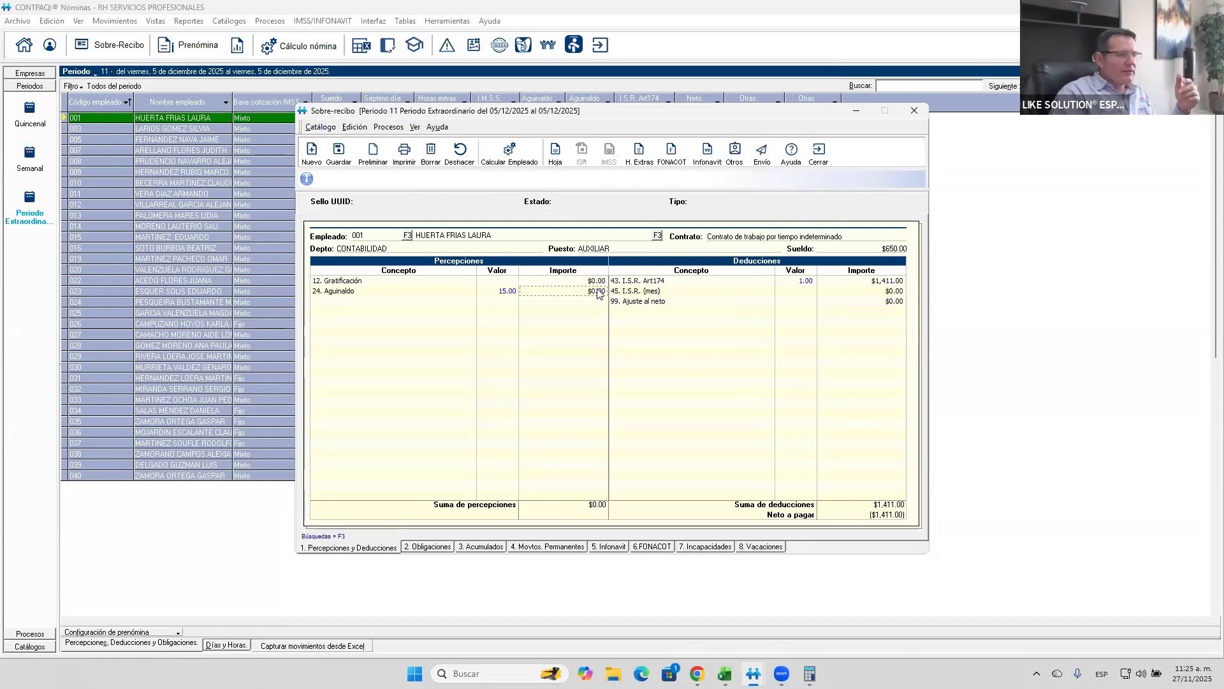
left_click(514, 159)
left_click(446, 393)
left_click(720, 433)
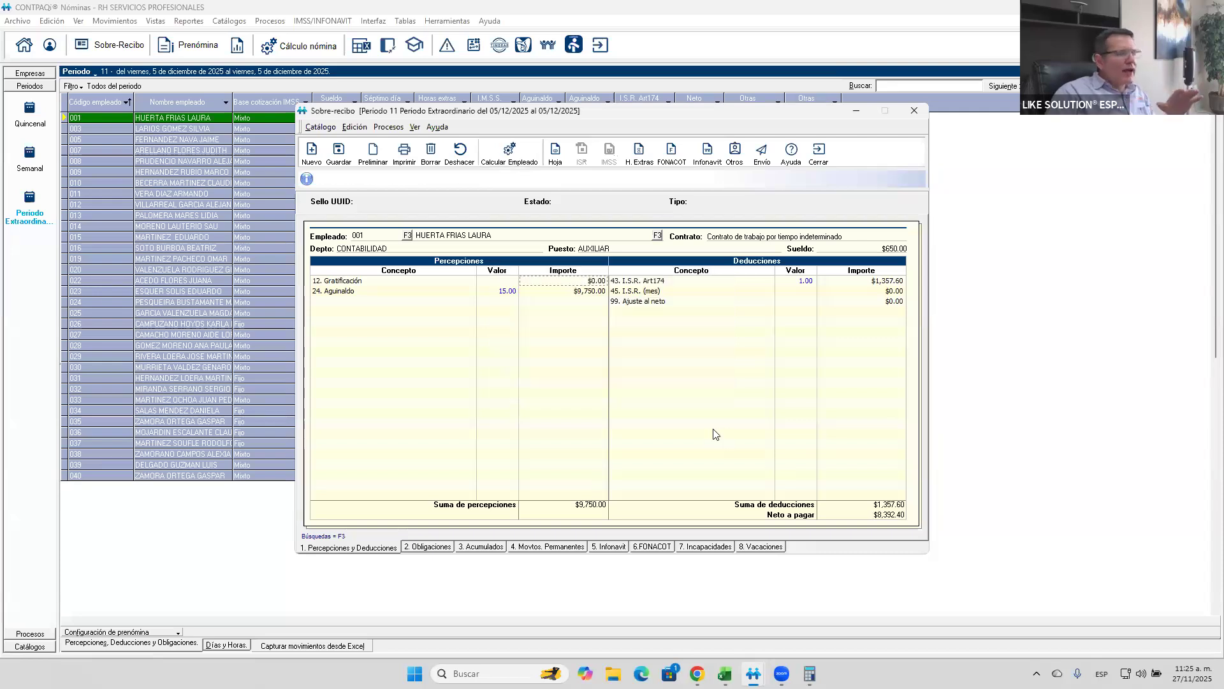
left_click(820, 153)
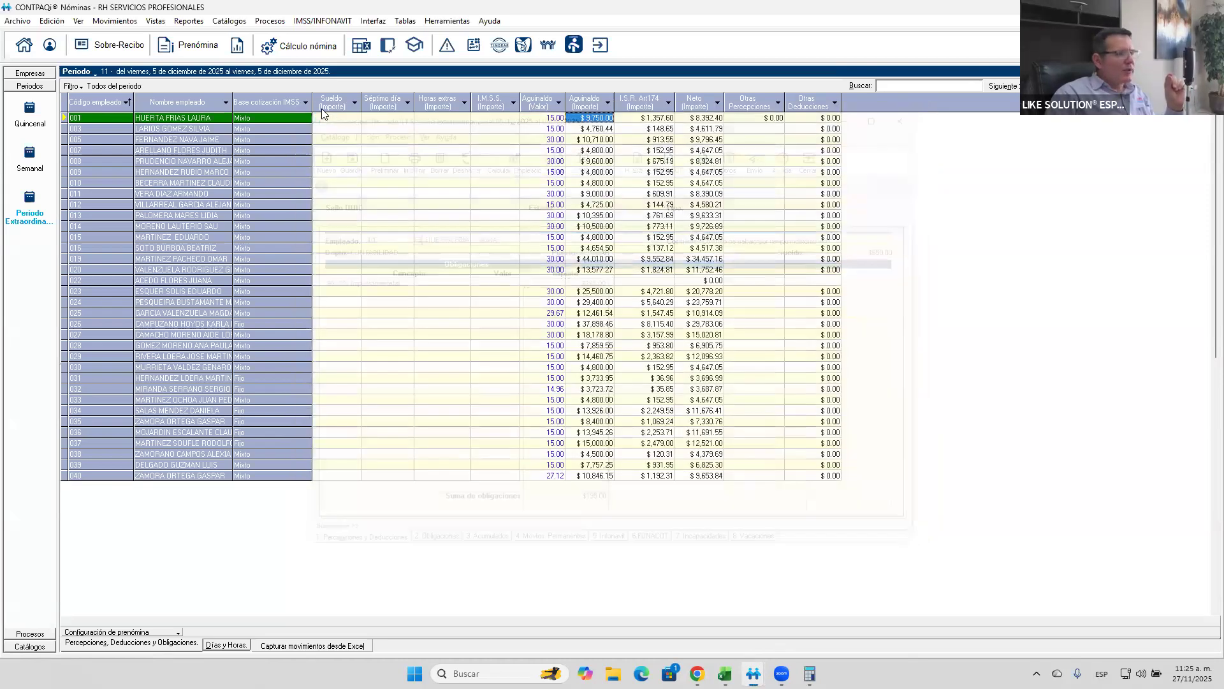
- Open the second listed employee's catalog record from the prenómina and check the daily salary and the fixed part of the SBC
right_click(298, 127)
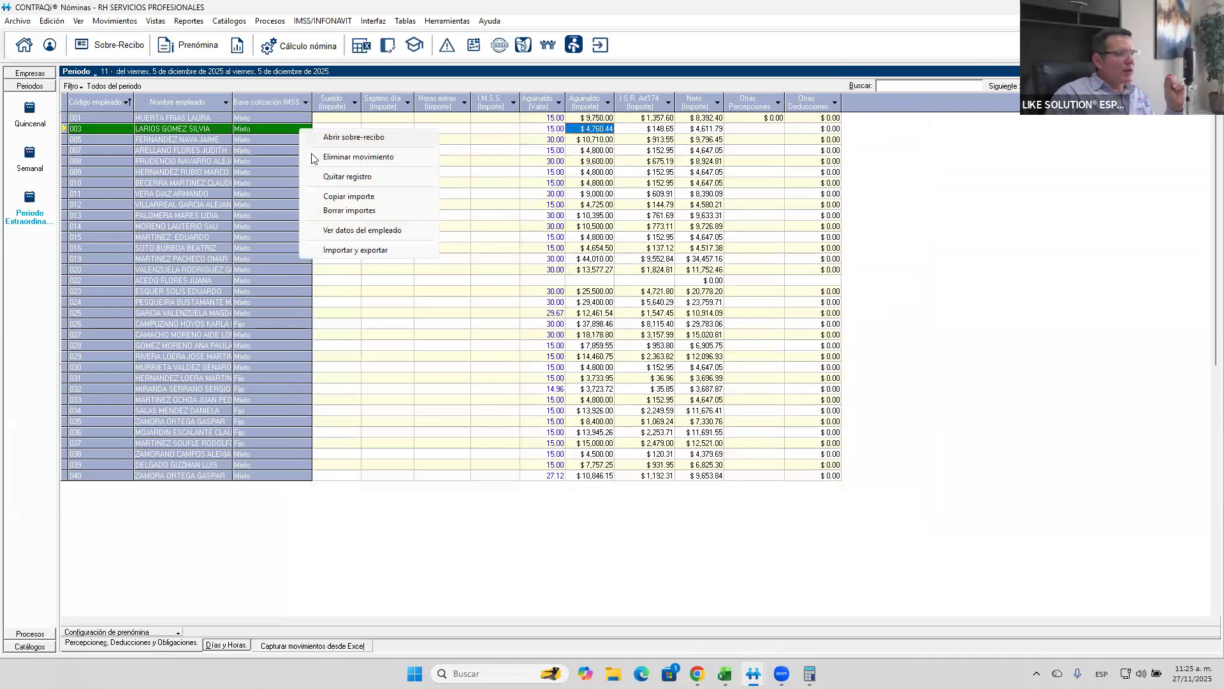
left_click(333, 230)
left_click(671, 257)
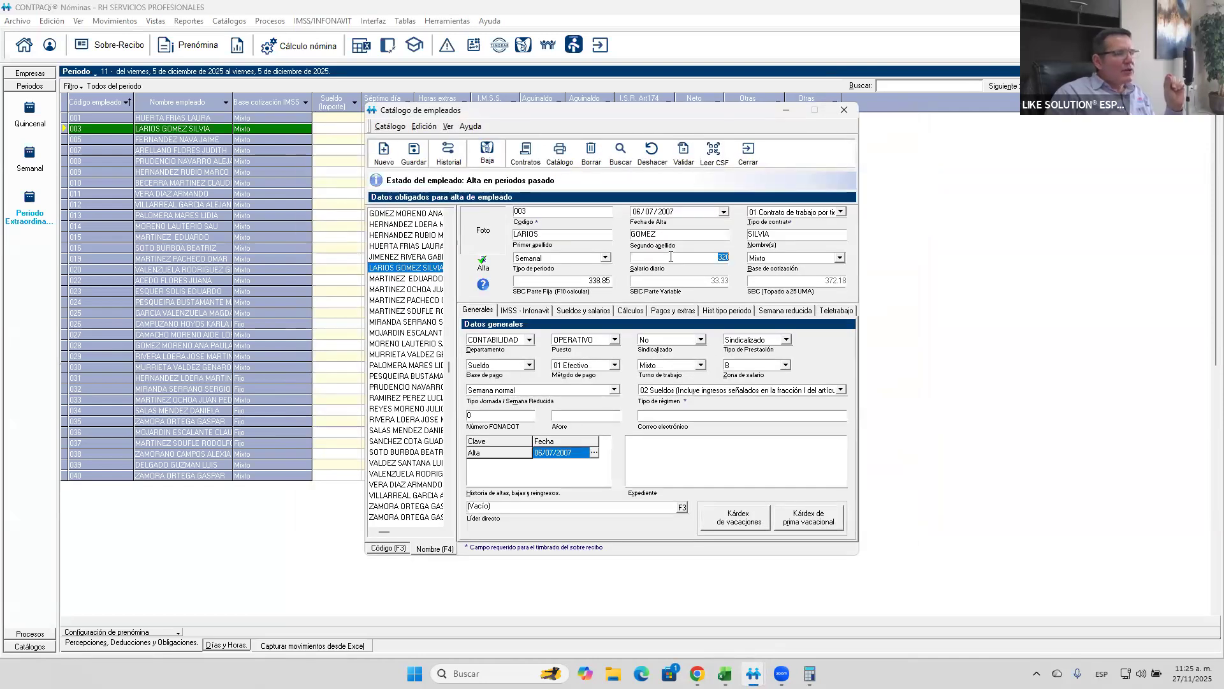
left_click(598, 279)
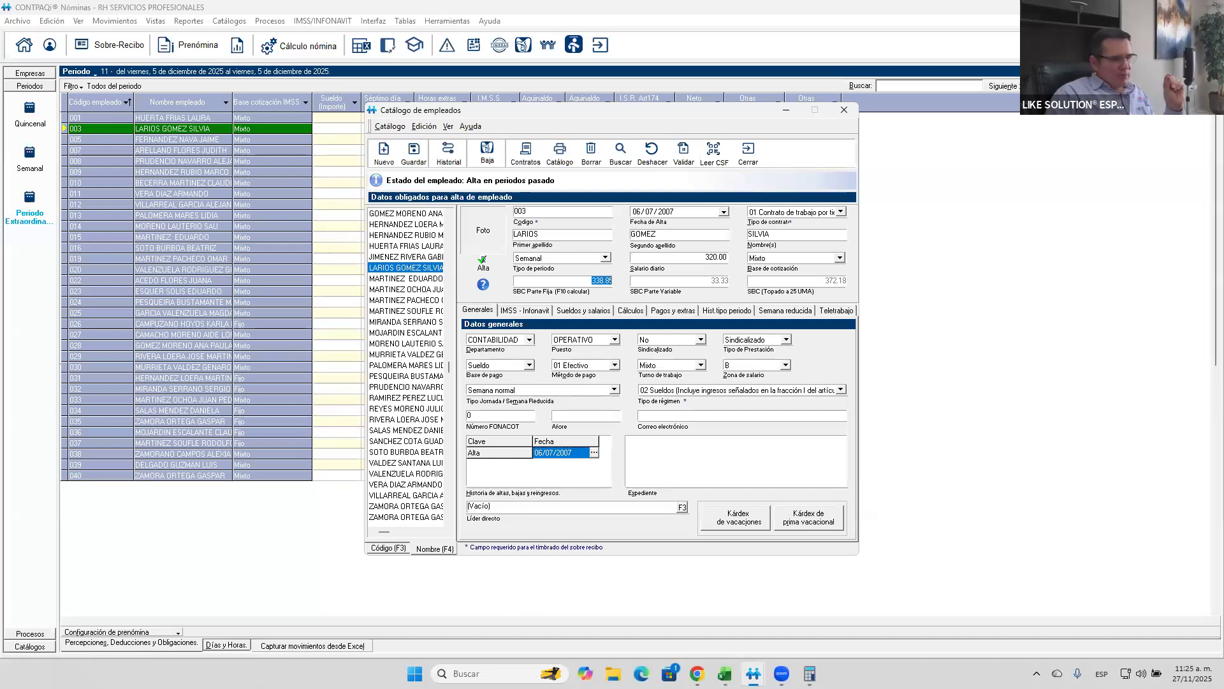
- Switch to Excel and create a new blank workbook
key("super")
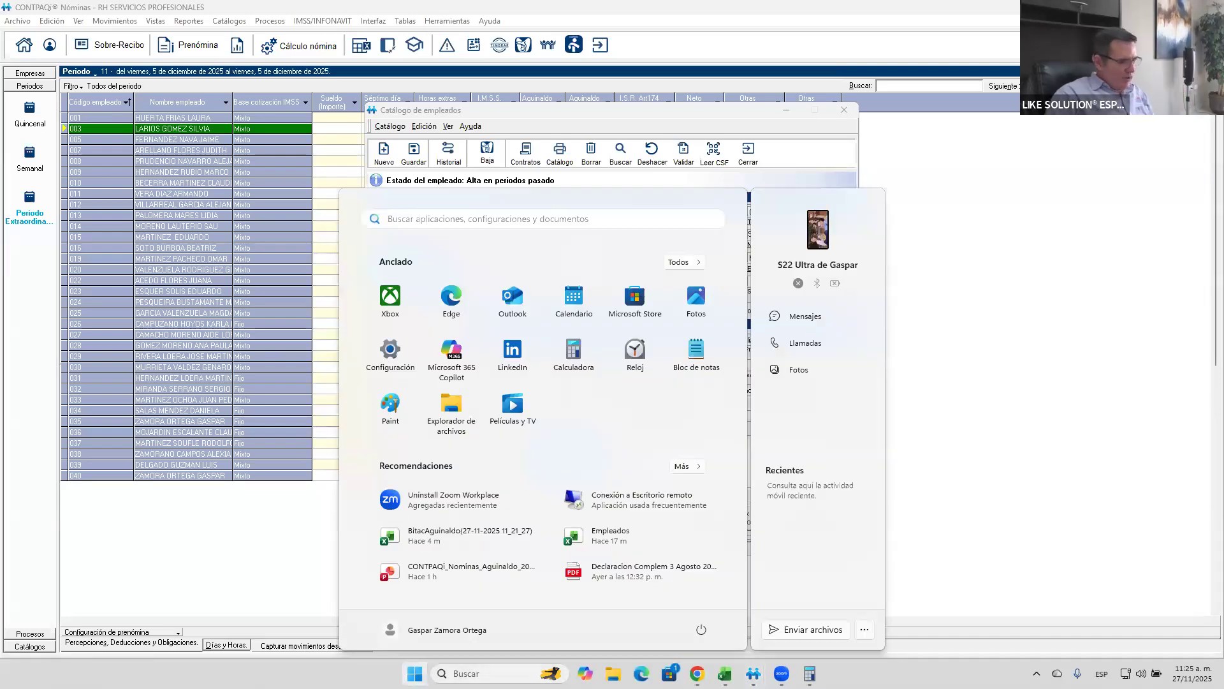
type("ex")
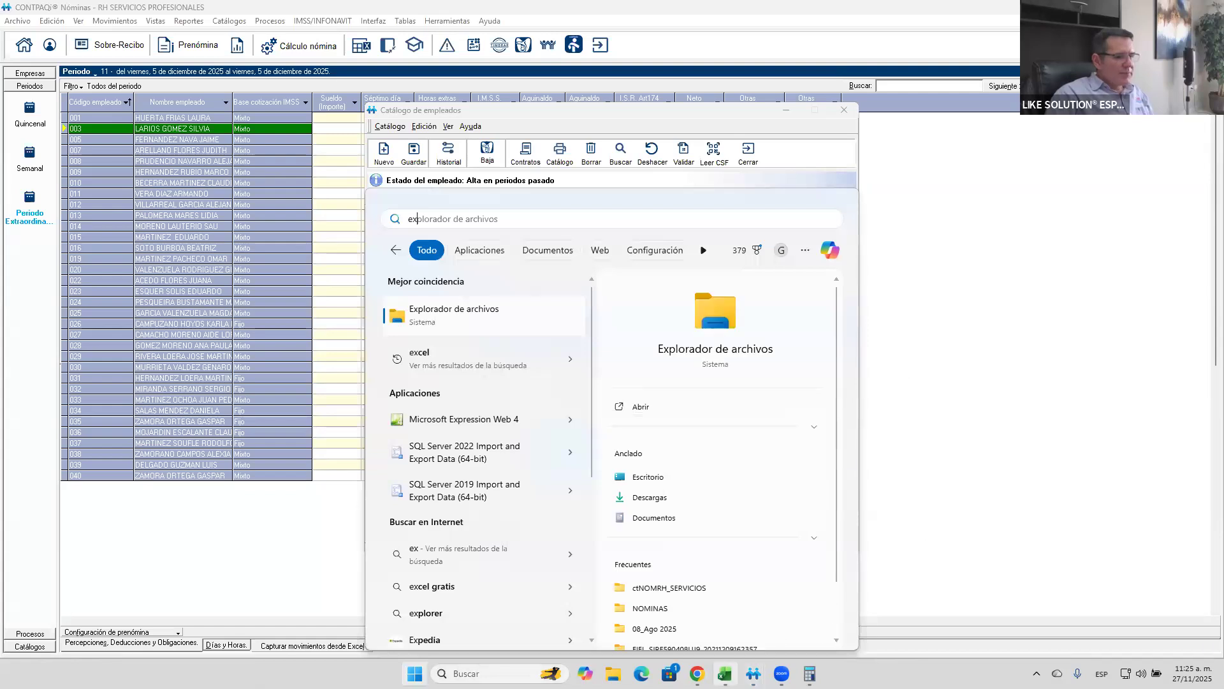
left_click(725, 673)
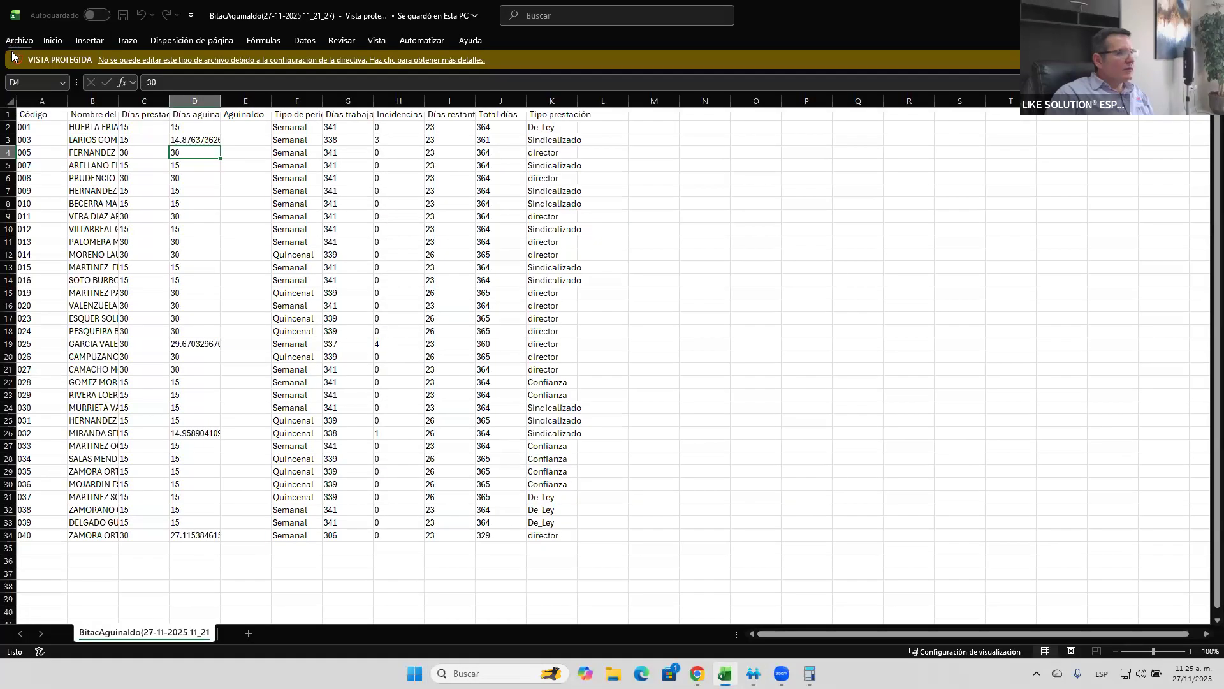
left_click(9, 42)
left_click(28, 99)
left_click(170, 121)
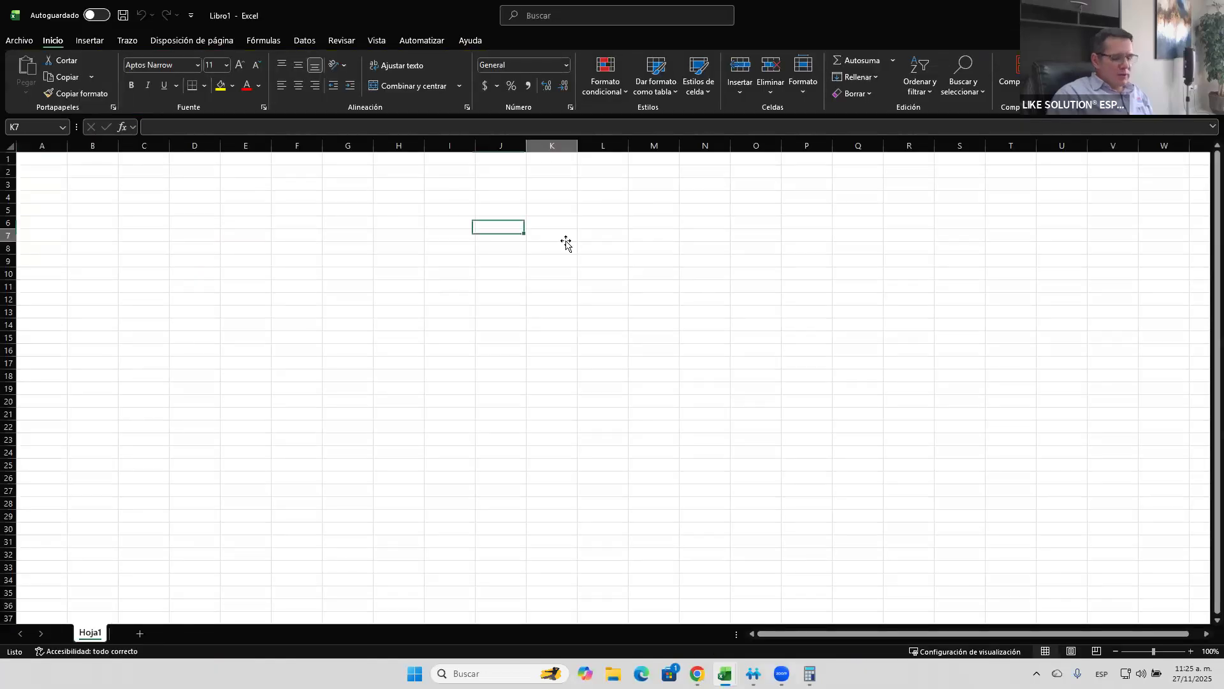
- Enter 1 in cell K7, 12 in cell L7 and 25 in cell M6
type("1")
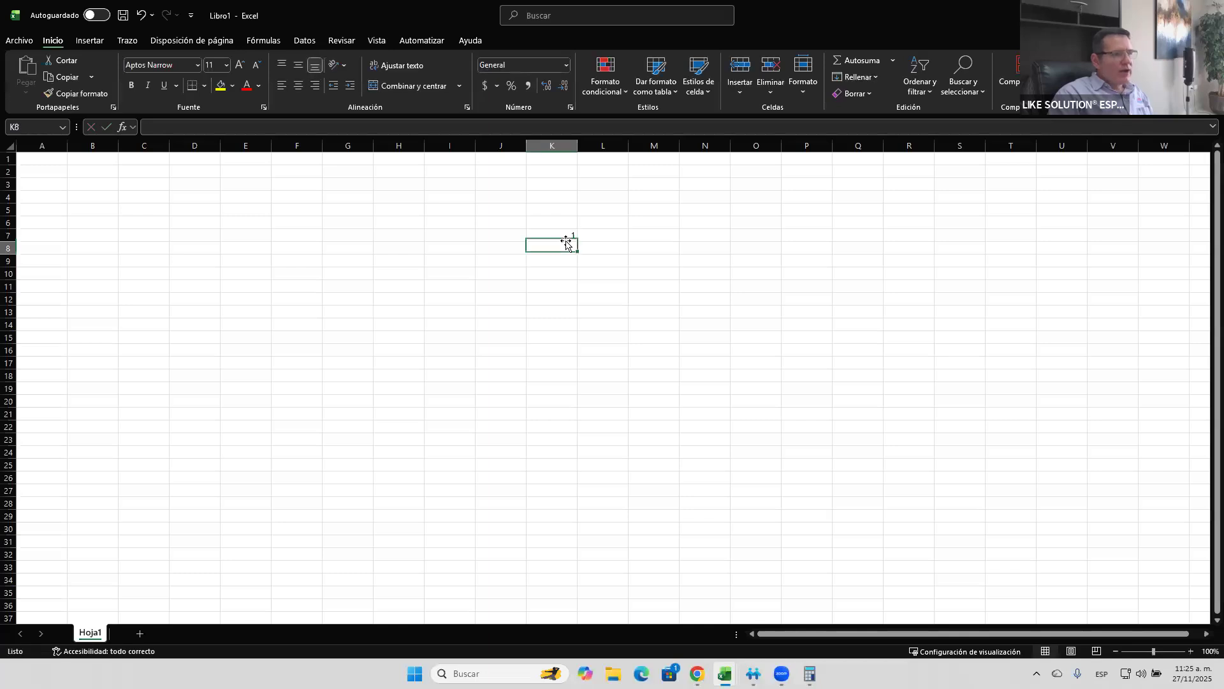
key("Tab")
type("12")
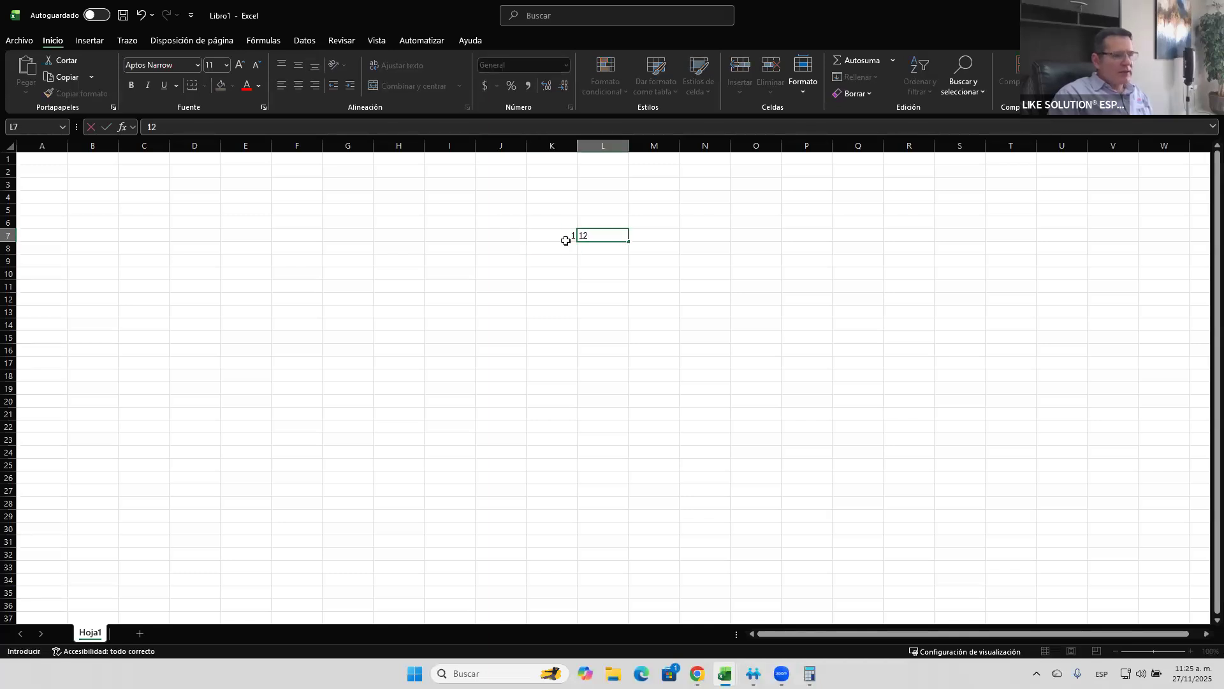
key("Tab")
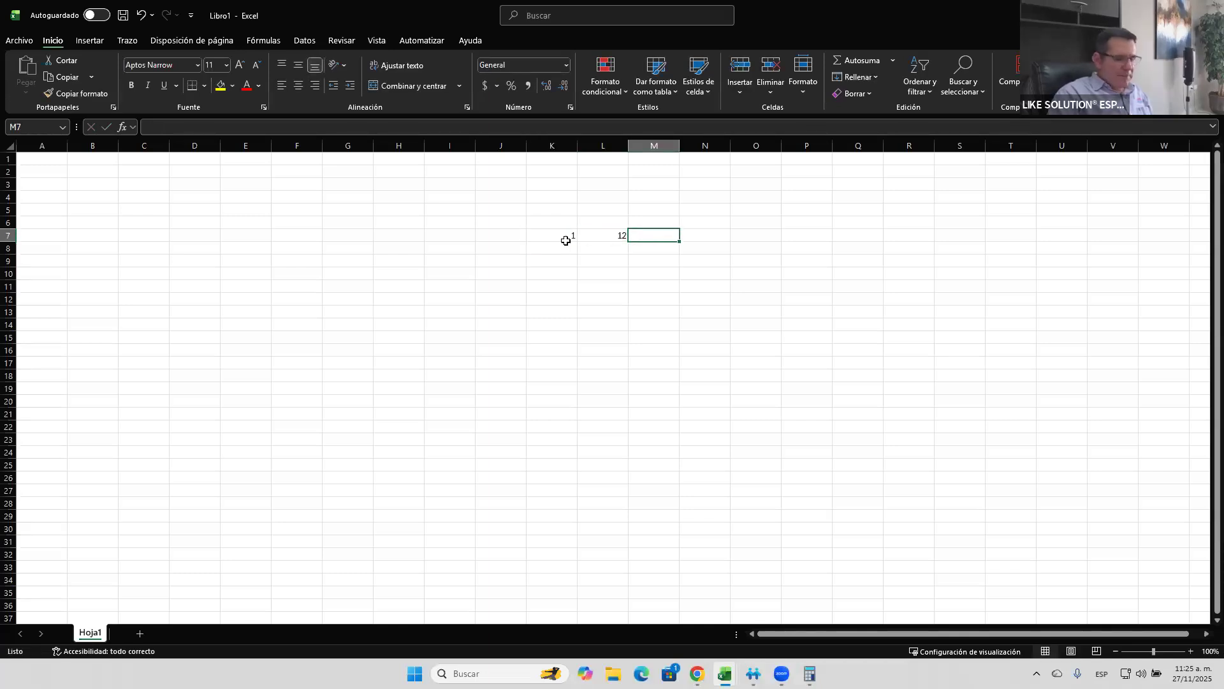
key("Up")
type("25")
key("Return")
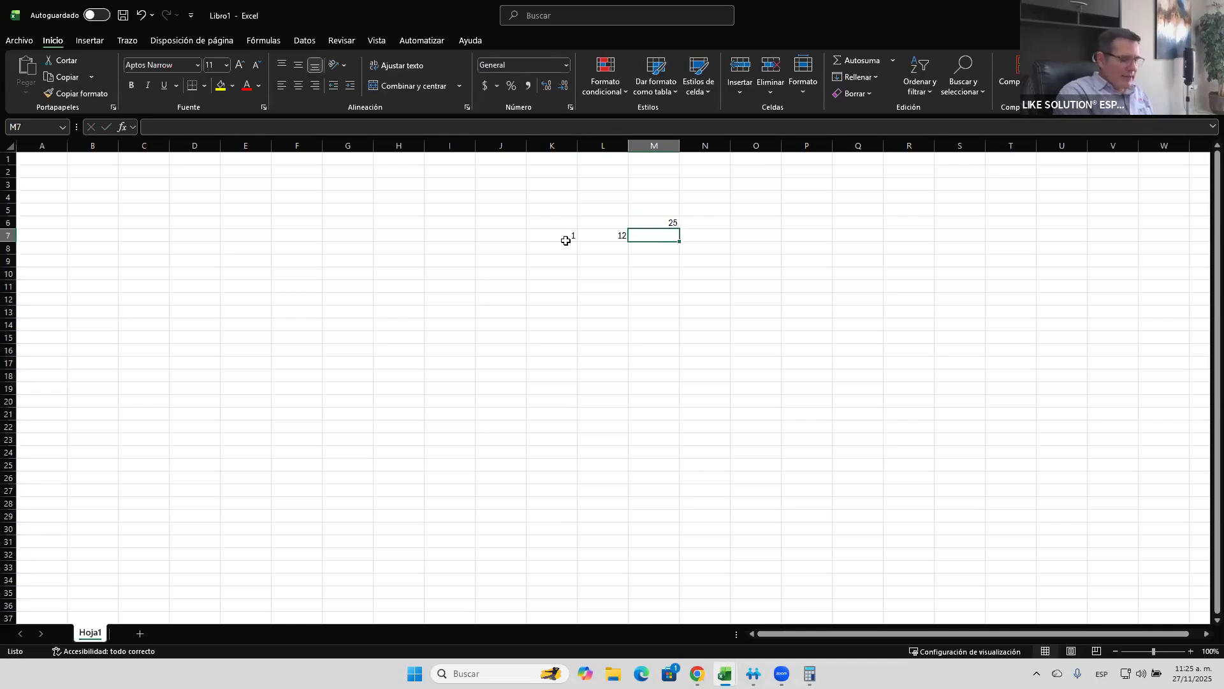
- Enter the formula =L7*M6 in cell M7 and select cell M6
type("=")
key("Left")
type("*")
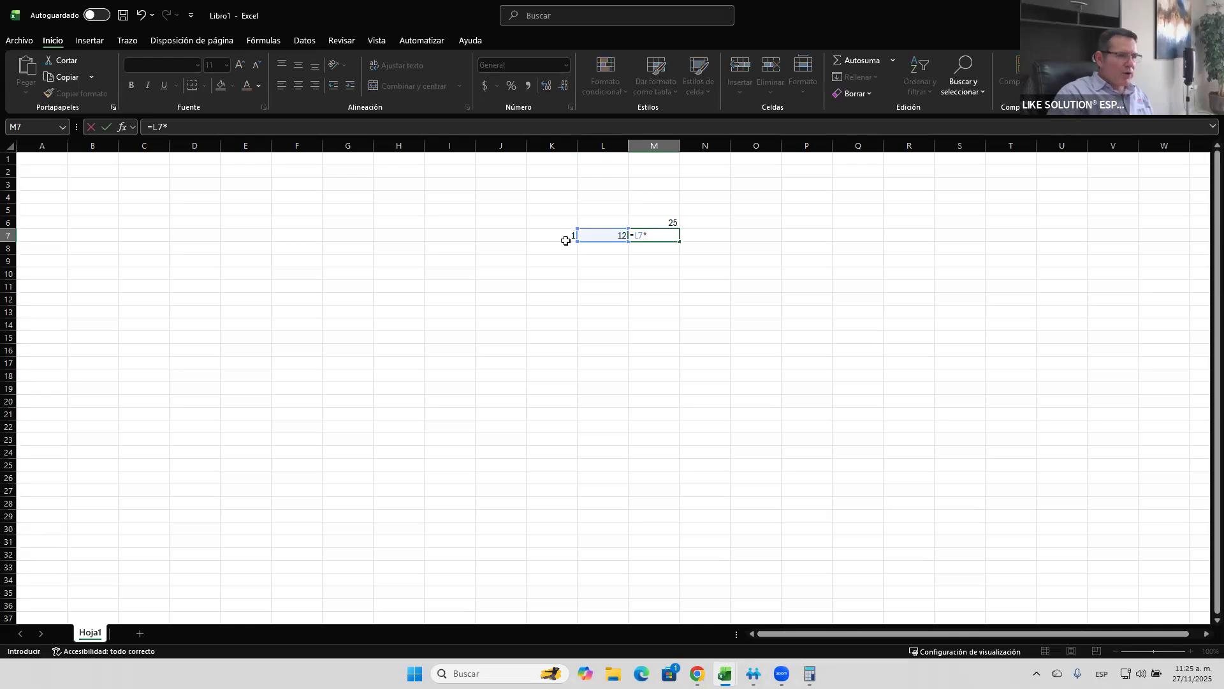
left_click(669, 225)
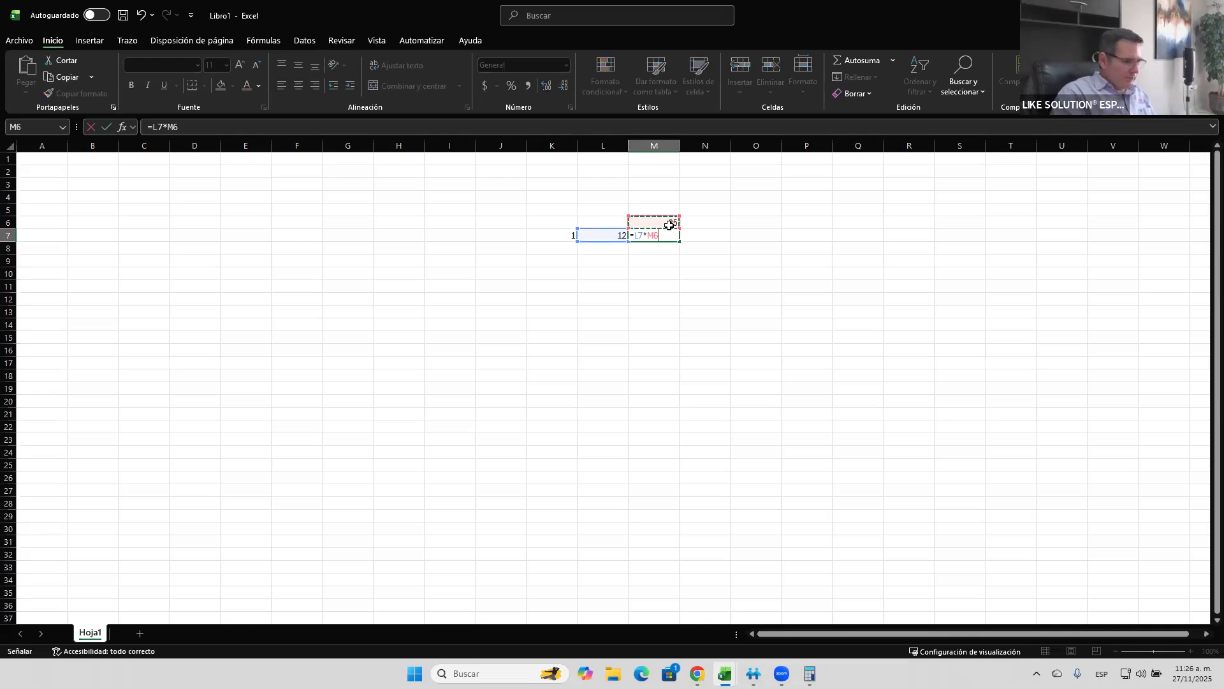
key("Return")
left_click(669, 225)
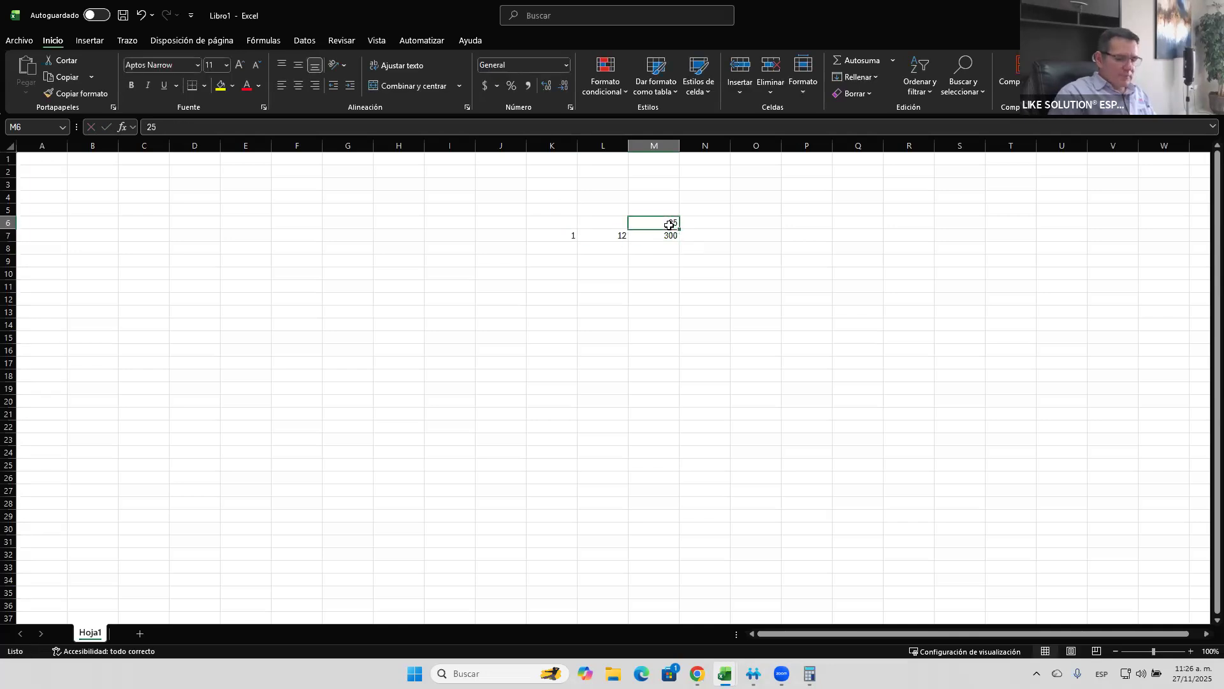
- Set cell M6 to 0.25 and enter the labels "pvac" in M5 and "agui" in N5
type("0.25")
key("Return")
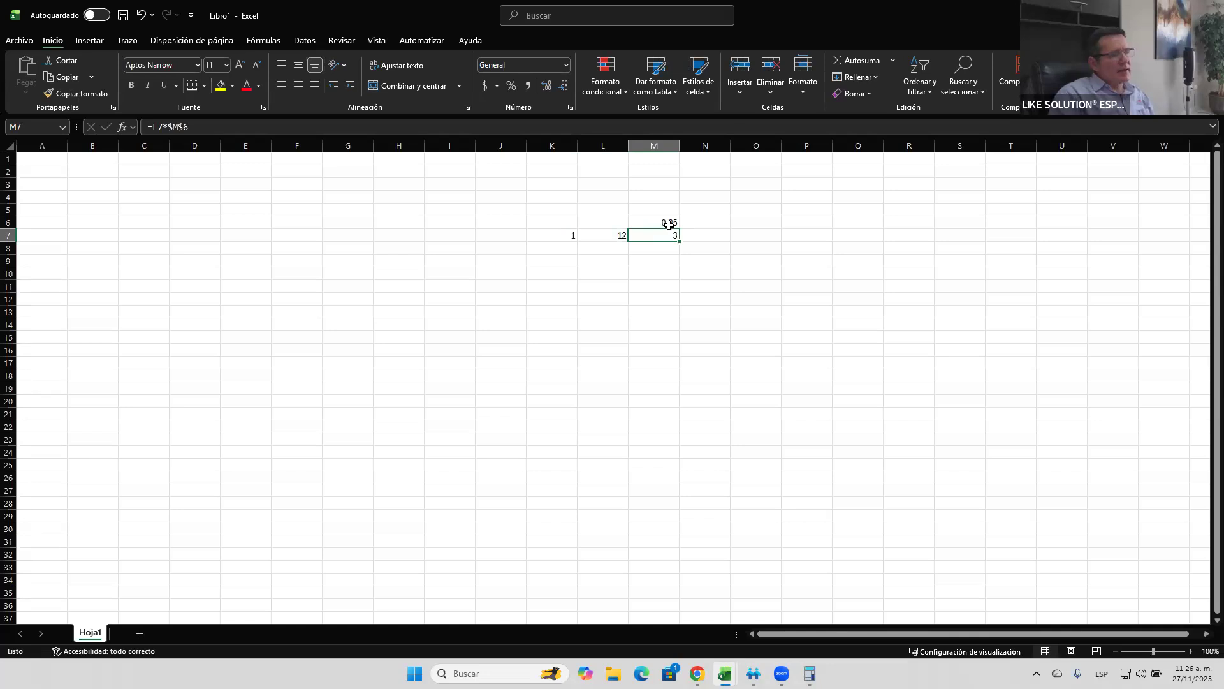
key("Up")
key("Up")
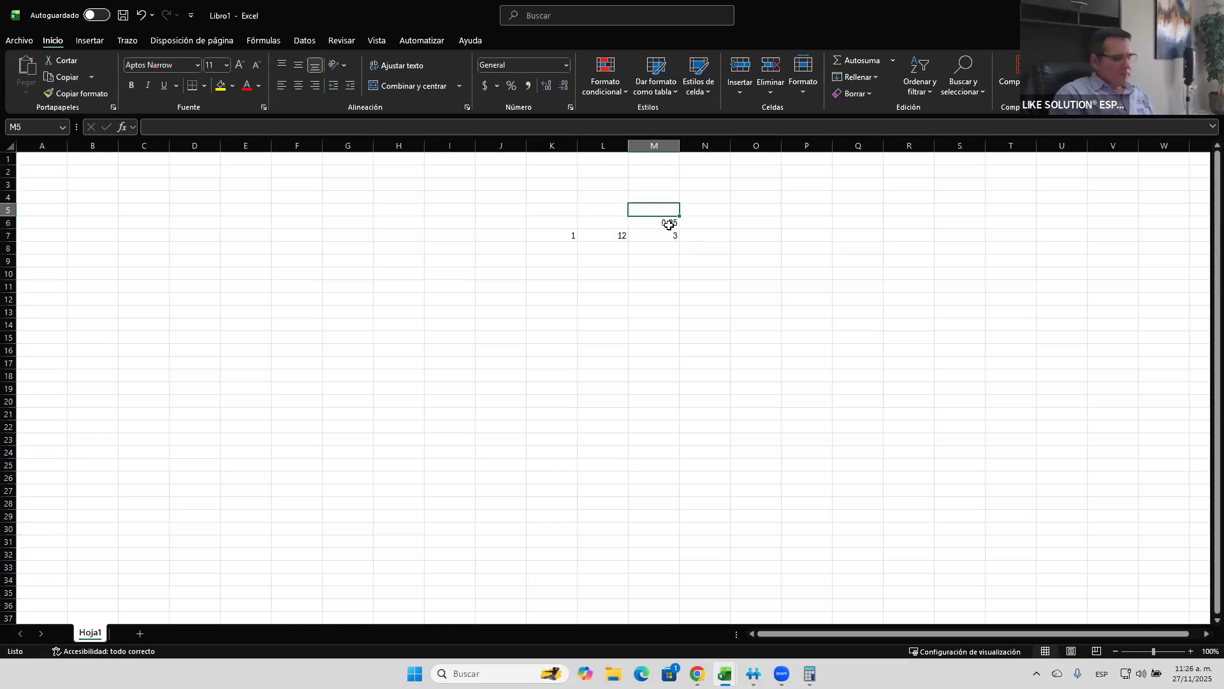
type("pvac")
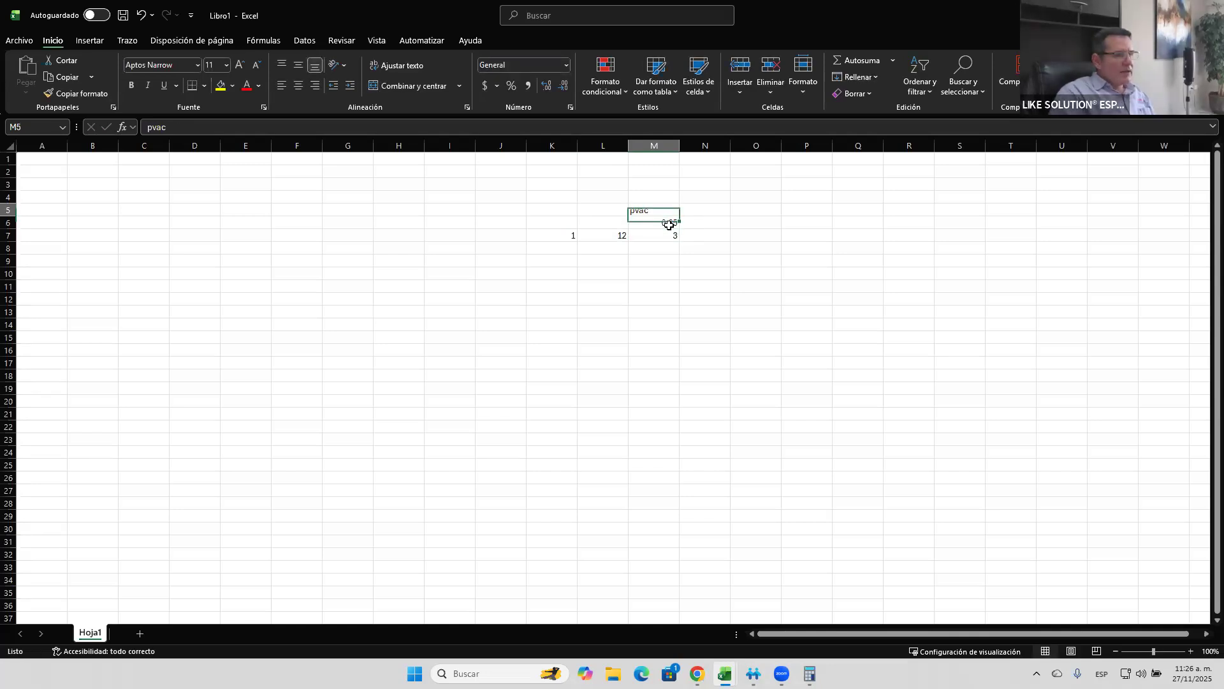
key("Tab")
type("agui")
key("Return")
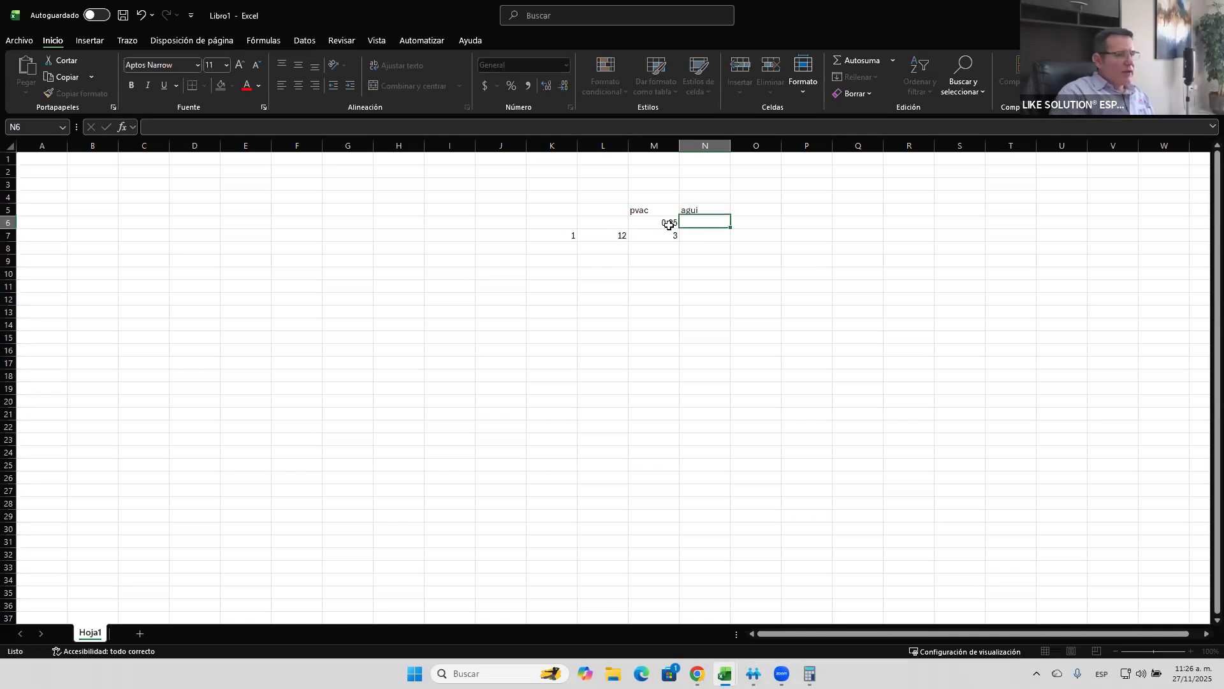
- Enter 15 in cell N7 and add M7 and N7 with a formula in O7
key("Down")
type("15")
key("Tab")
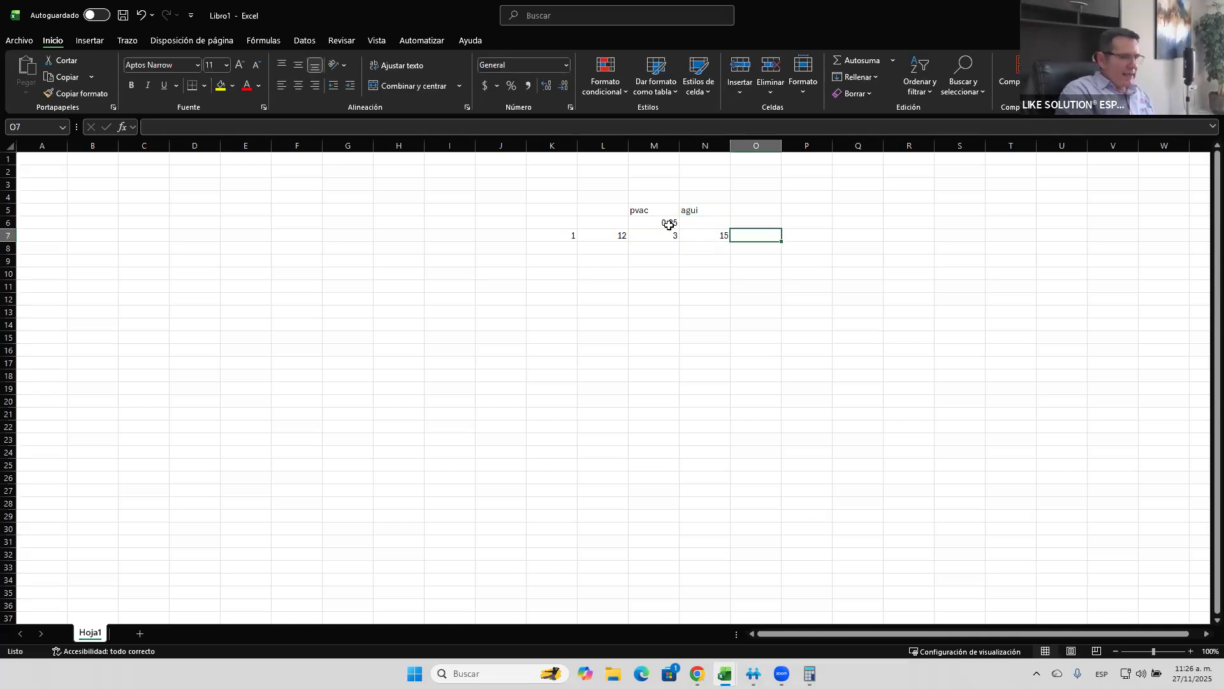
type("=")
key("Left")
key("Left")
type("+")
key("Left")
key("ctrl+Return")
key("Right")
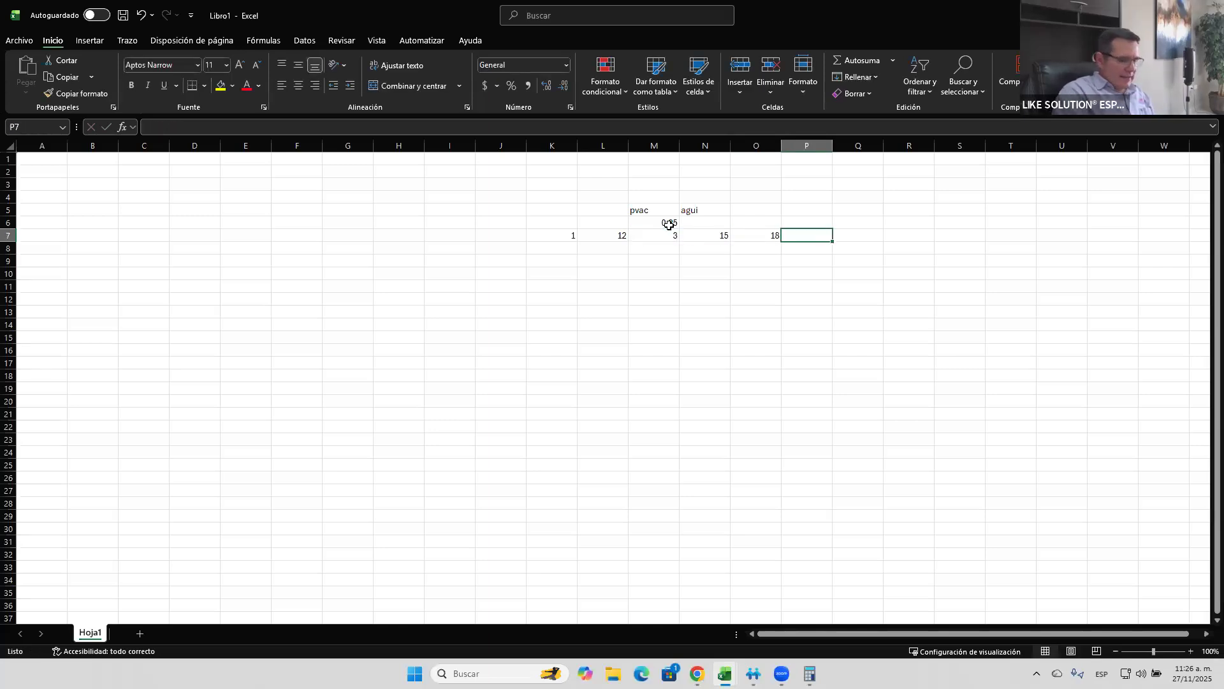
- Enter the integration factor formula =O7/365+1 in cell P7
type("=")
key("Left")
type("/365")
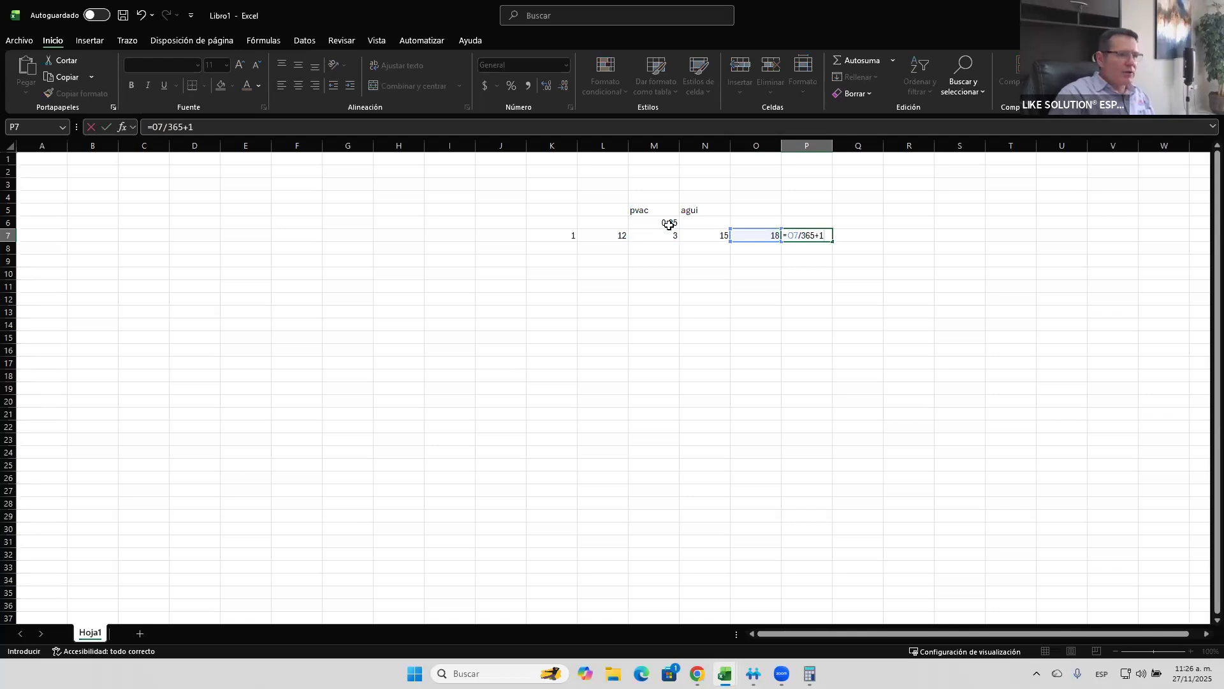
key("Return")
key("Up")
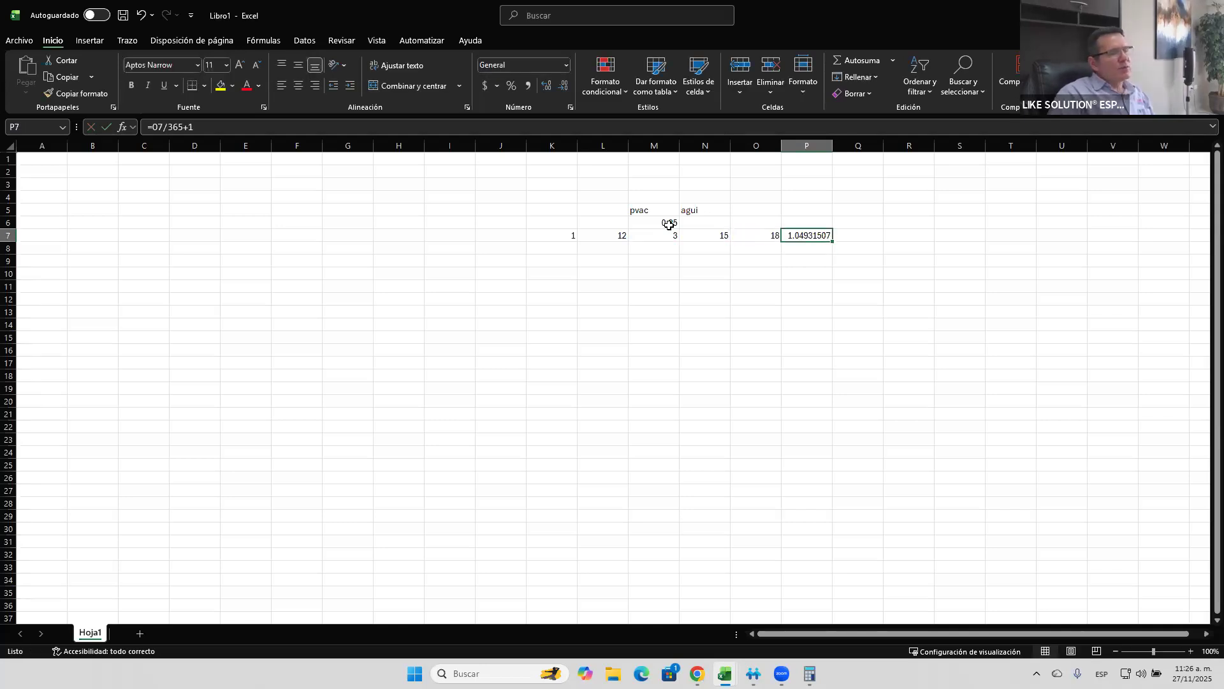
- Try a pvac rate of 0.3 in cell M6, then restore the rate to 0.25
key("Left")
key("Left")
key("Left")
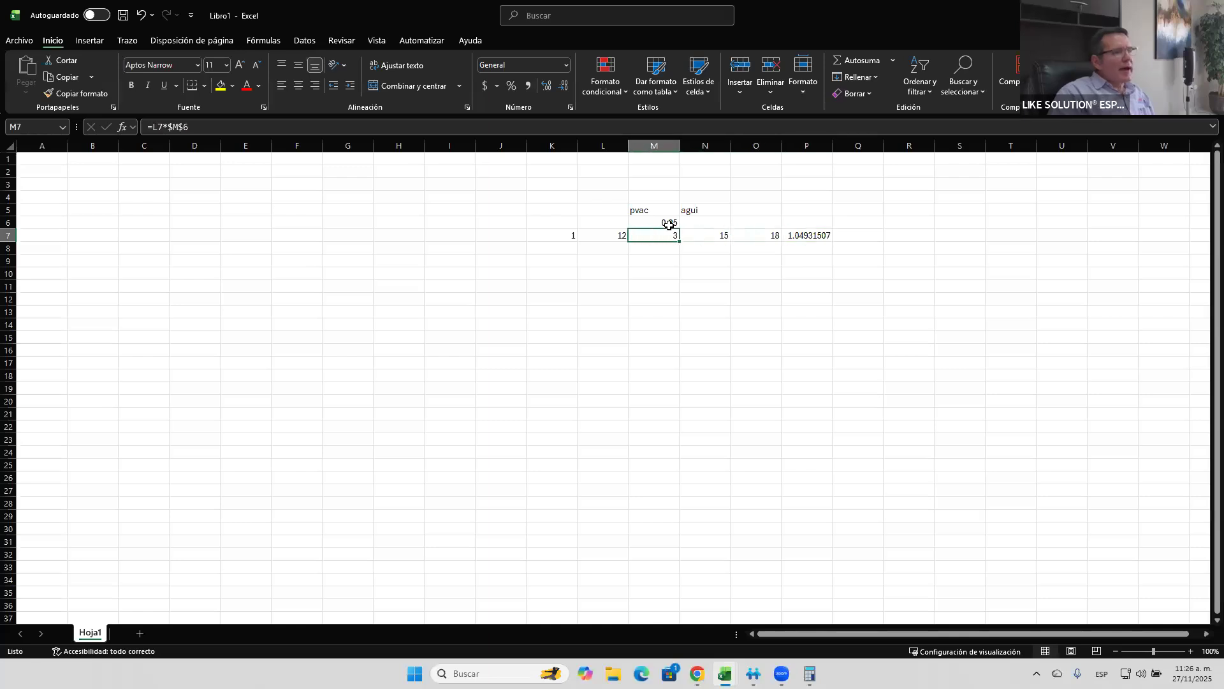
key("Up")
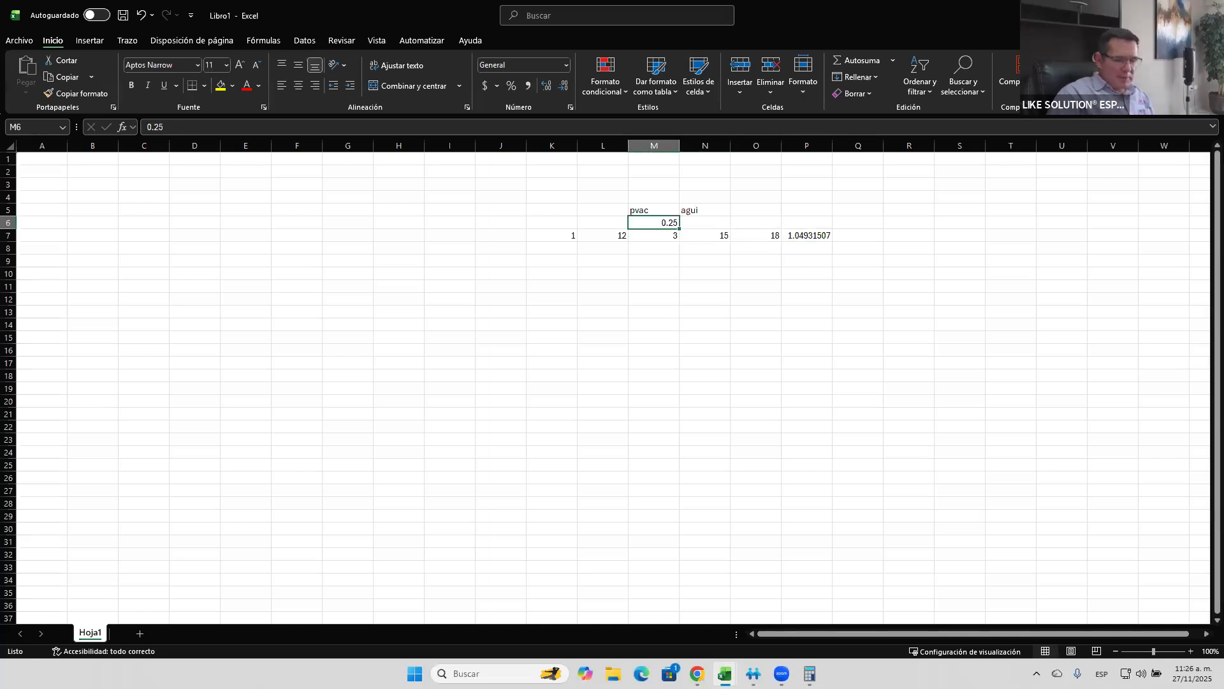
type("0.3")
key("Return")
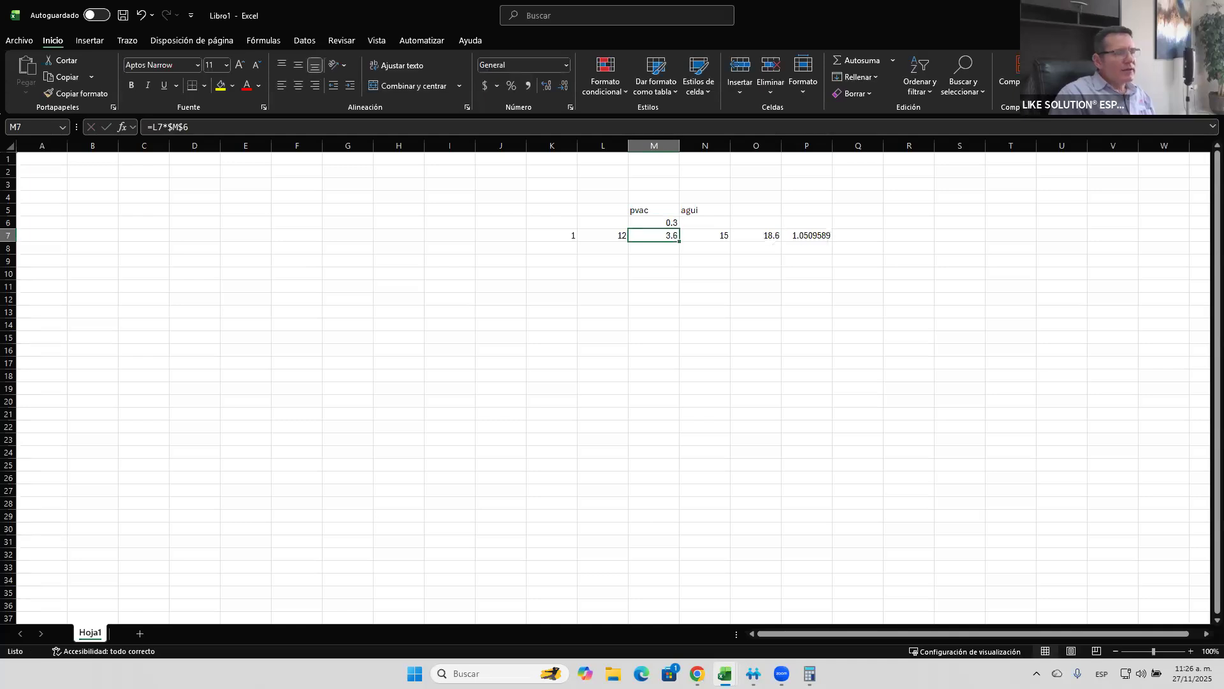
key("Up")
type("0.25")
key("Return")
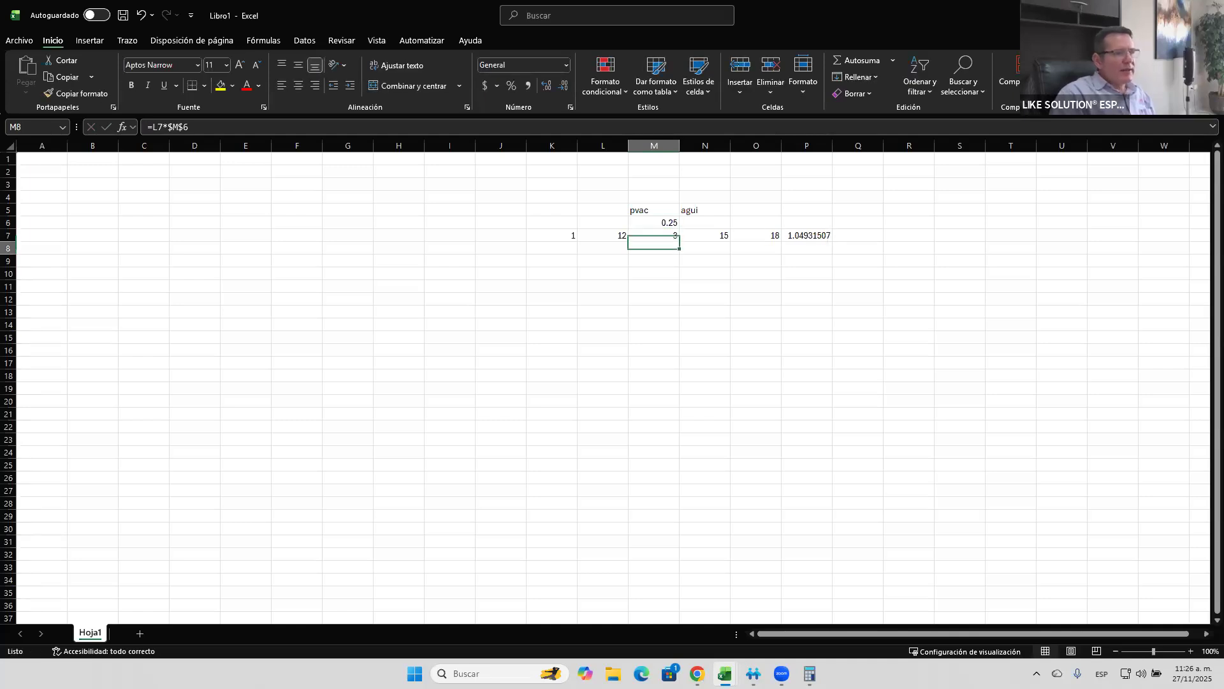
- Try 30 aguinaldo days in cell N7
key("Right")
type("30")
key("Return")
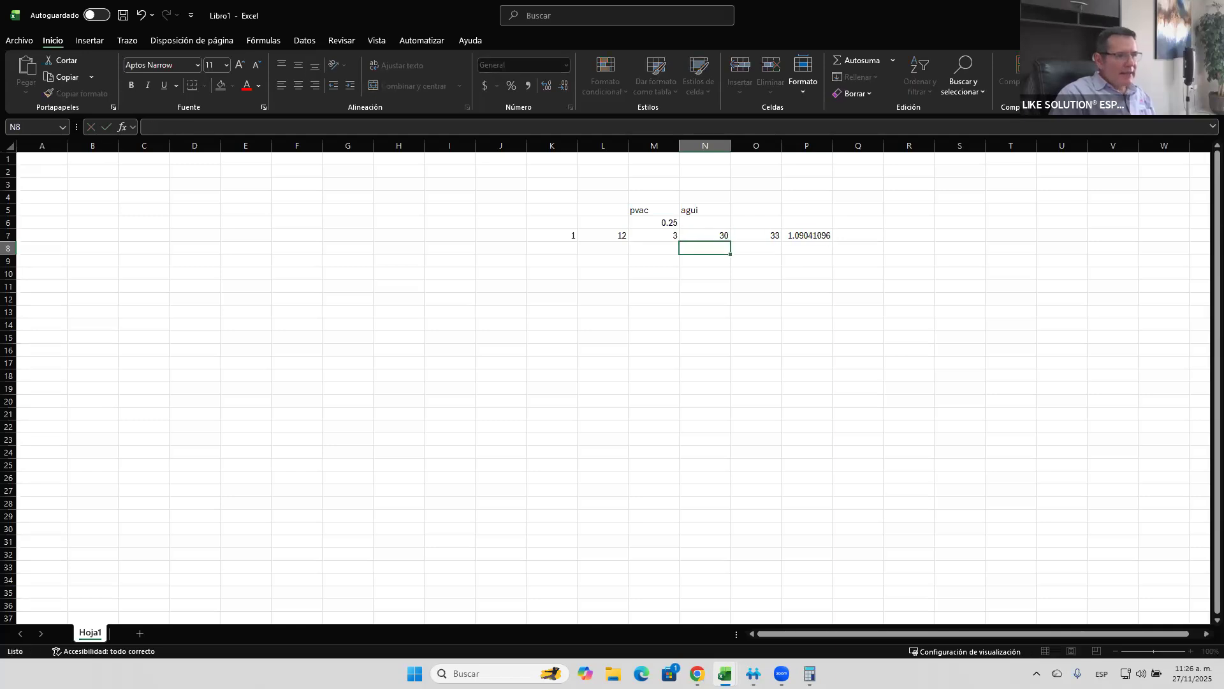
key("Up")
key("Left")
key("Up")
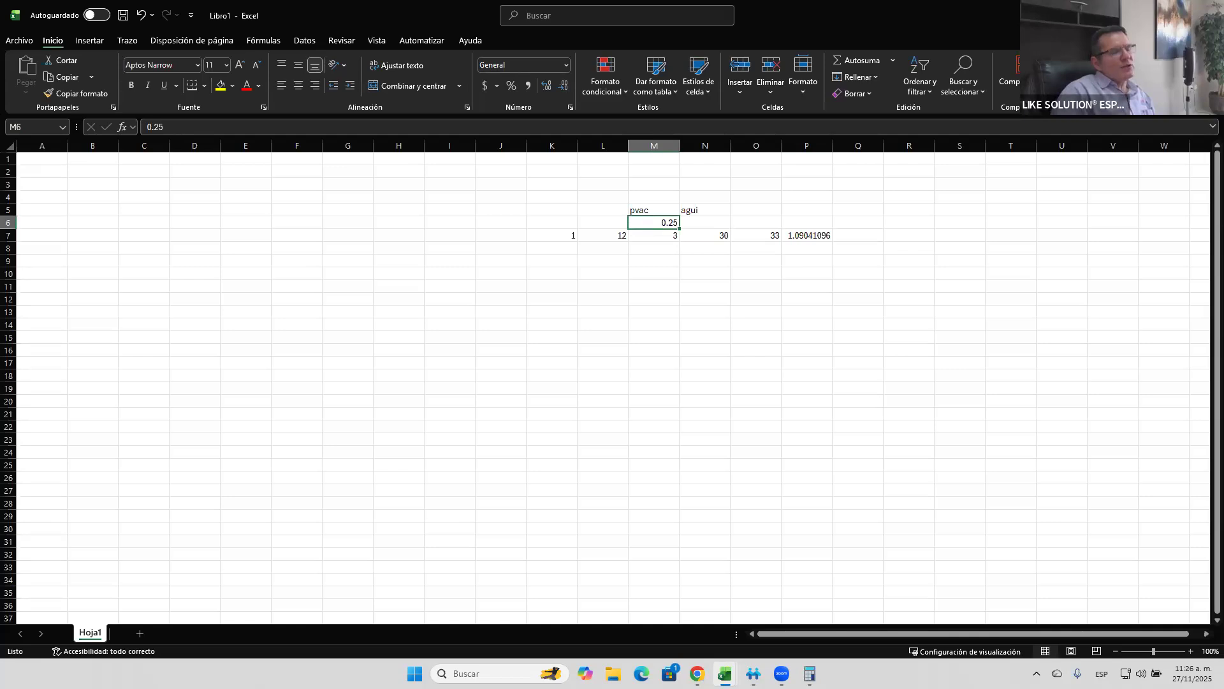
key("Down")
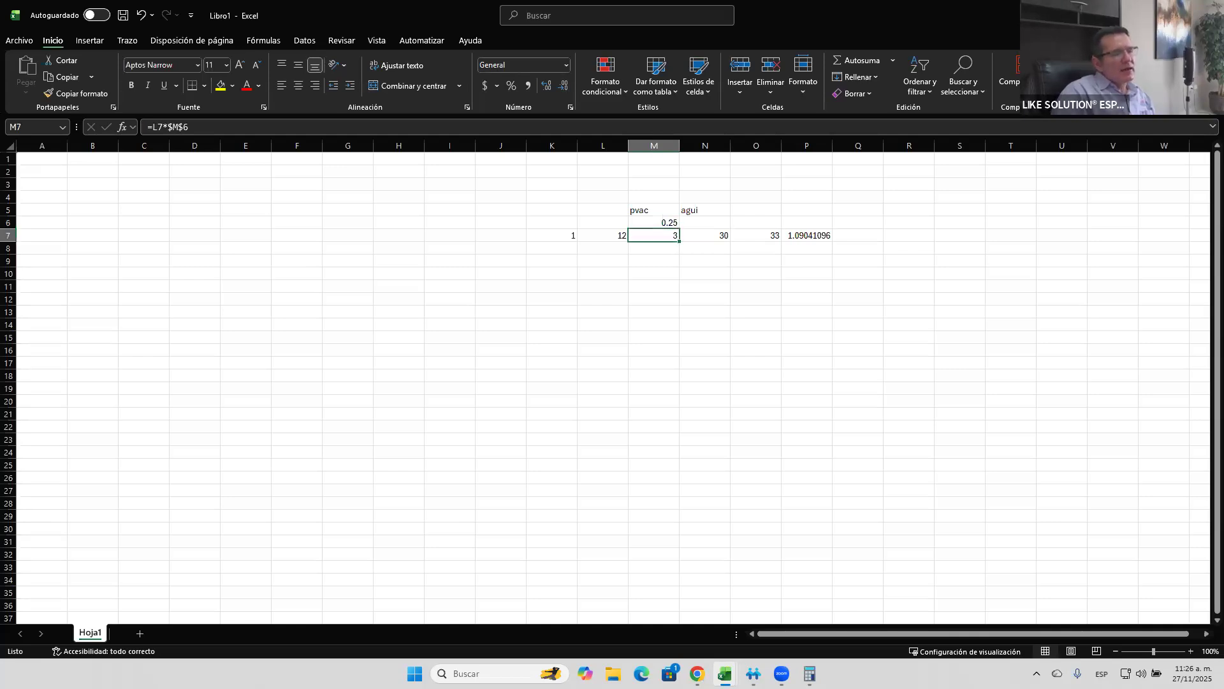
key("Right")
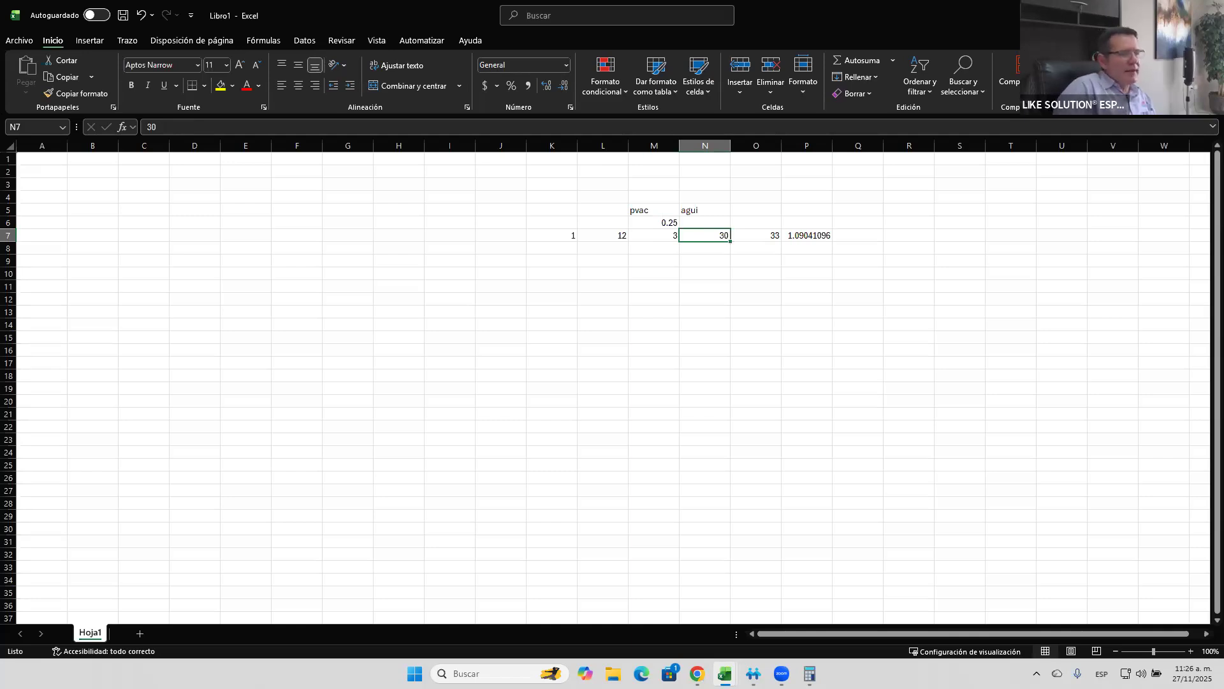
key("Left")
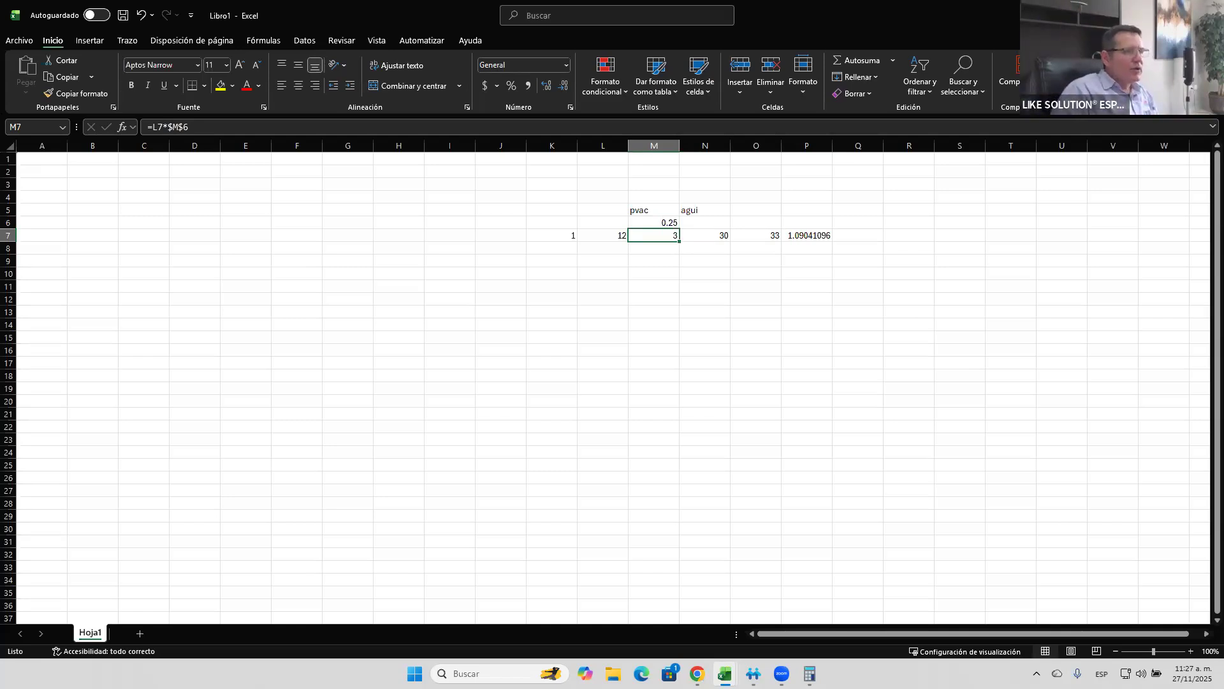
- Start a second-year row by entering 2 in cell K8 and 14 in cell L8
key("Left")
key("Down")
key("Left")
type("2")
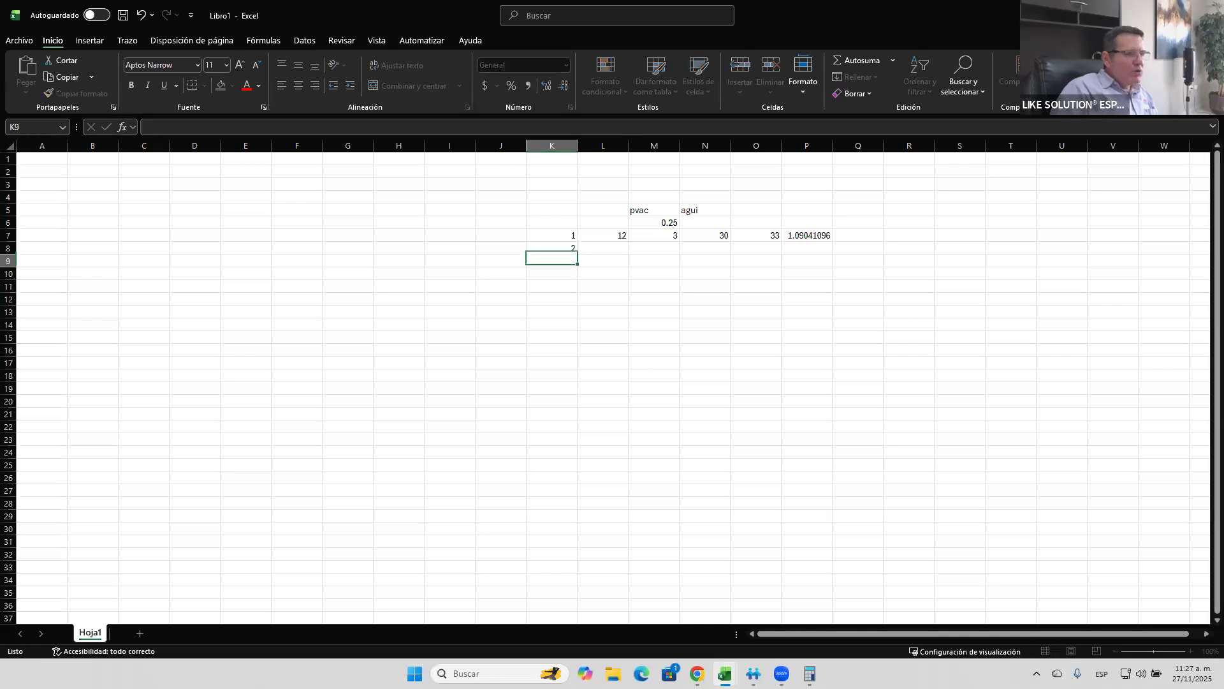
key("Tab")
type("14")
key("Return")
- Copy the range M7:P7 into M8:P8 to extend the calculation to the second-year row
key("Up")
key("Up")
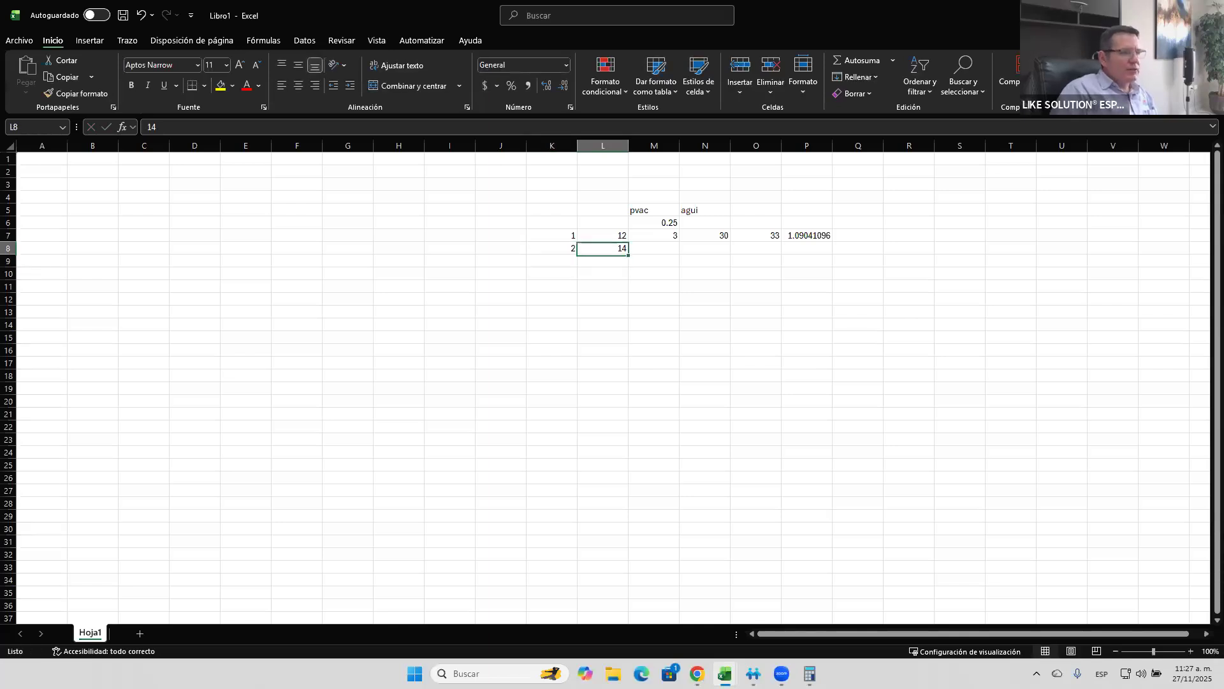
key("Right")
key("shift+Right")
key("shift+Right")
key("shift+Right")
key("ctrl+c")
key("Down")
key("ctrl+v")
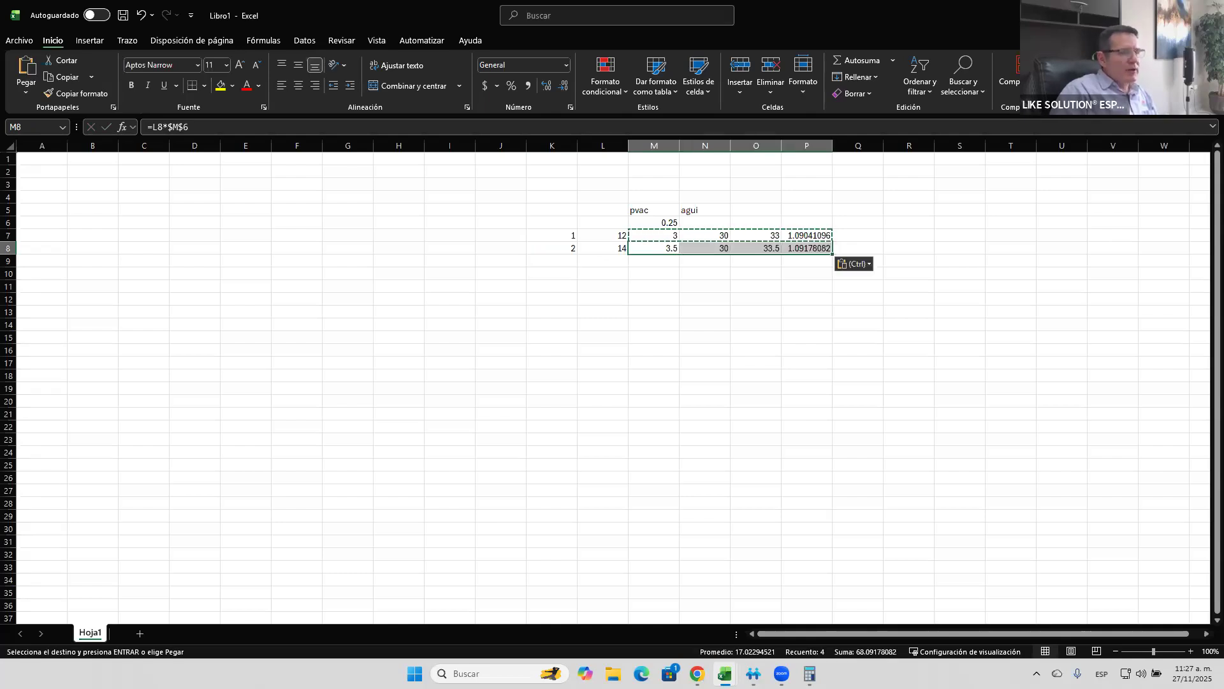
key("Escape")
- Set the aguinaldo days in N7 and N8 to 15 and select the factor in P8
key("Up")
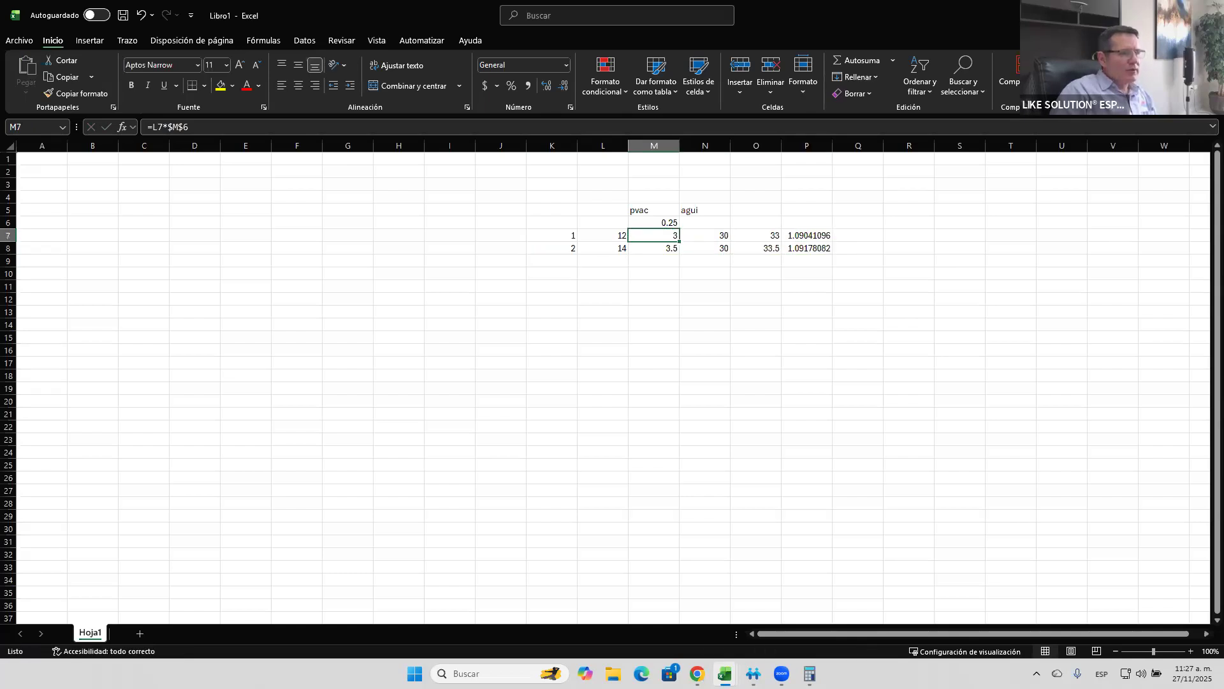
key("Right")
type("15")
key("Return")
type("15")
key("Return")
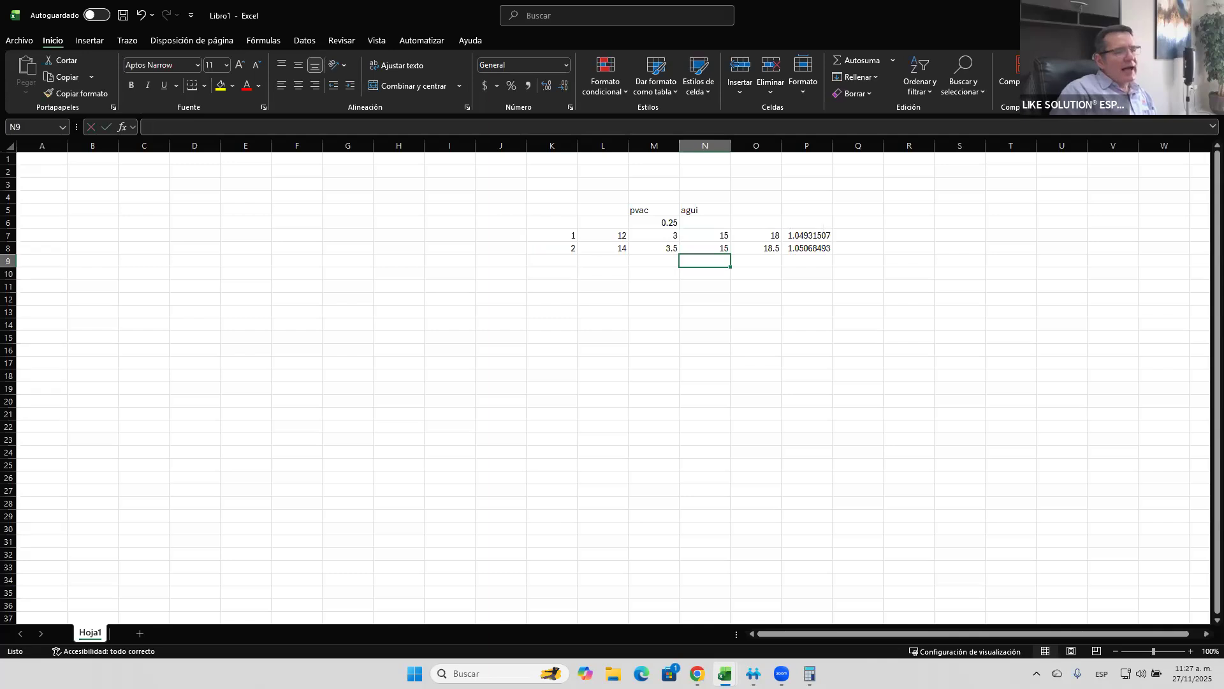
left_click(807, 248)
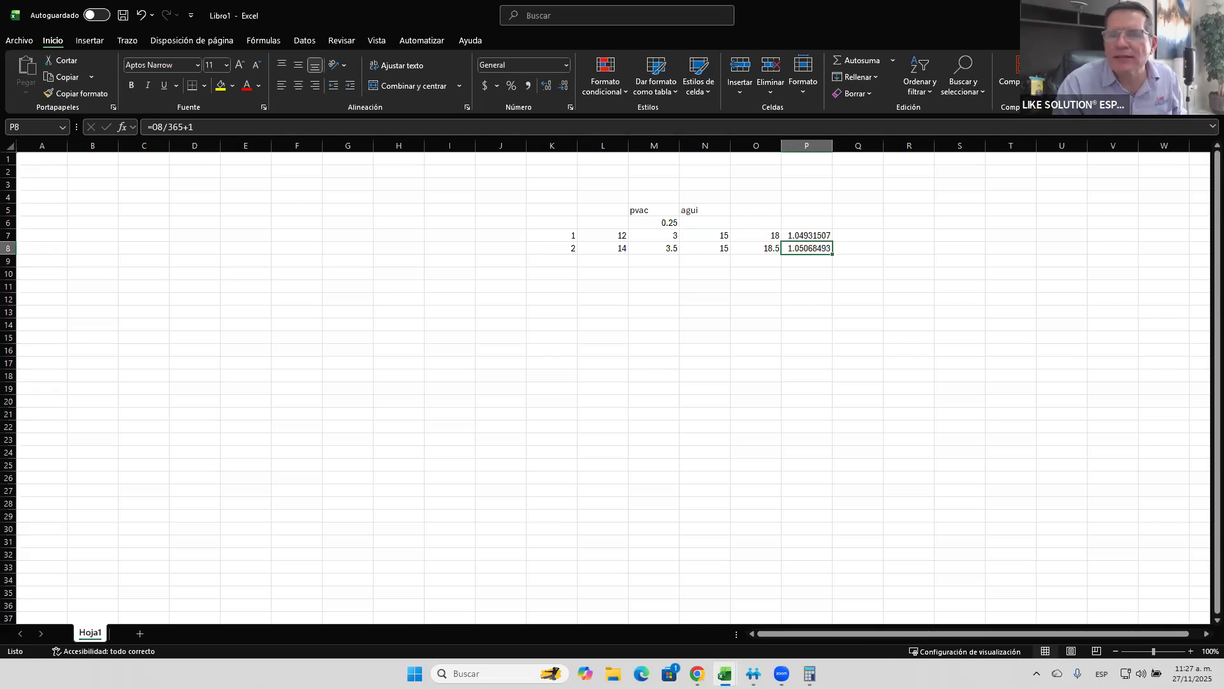
- Switch to CONTPAQi Nóminas, return from the employee catalog to the prenómina and select the fourth listed employee's Aguinaldo value
key("alt+Tab")
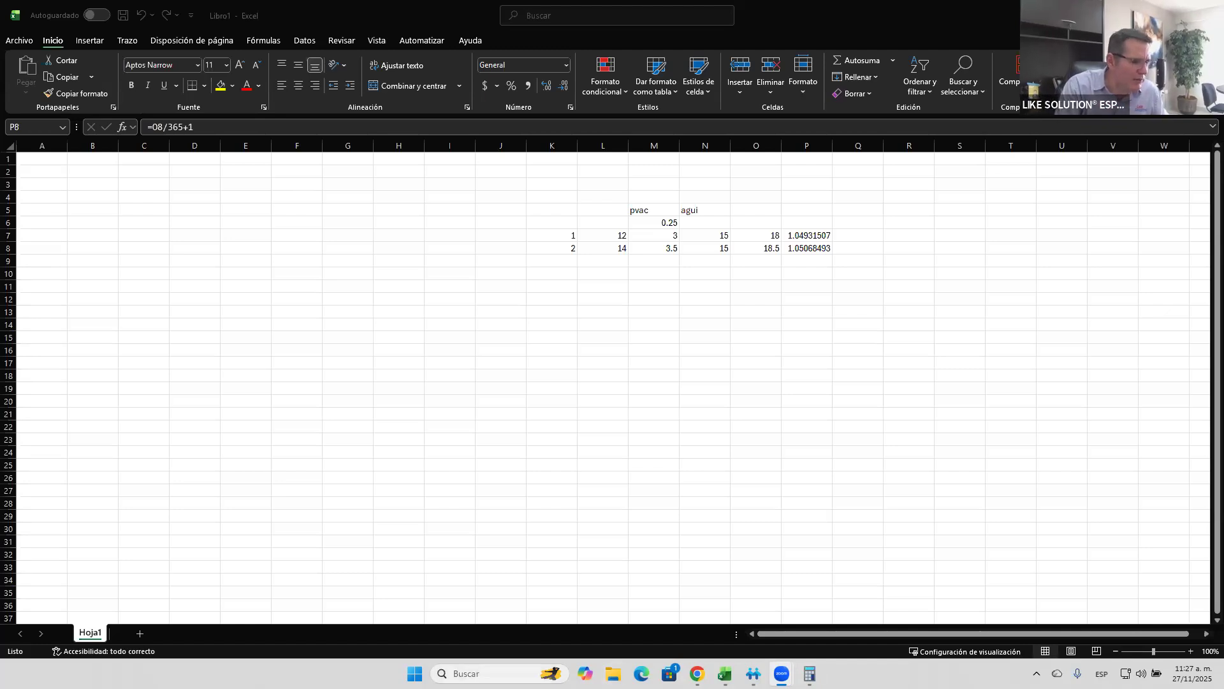
mouse_move(754, 673)
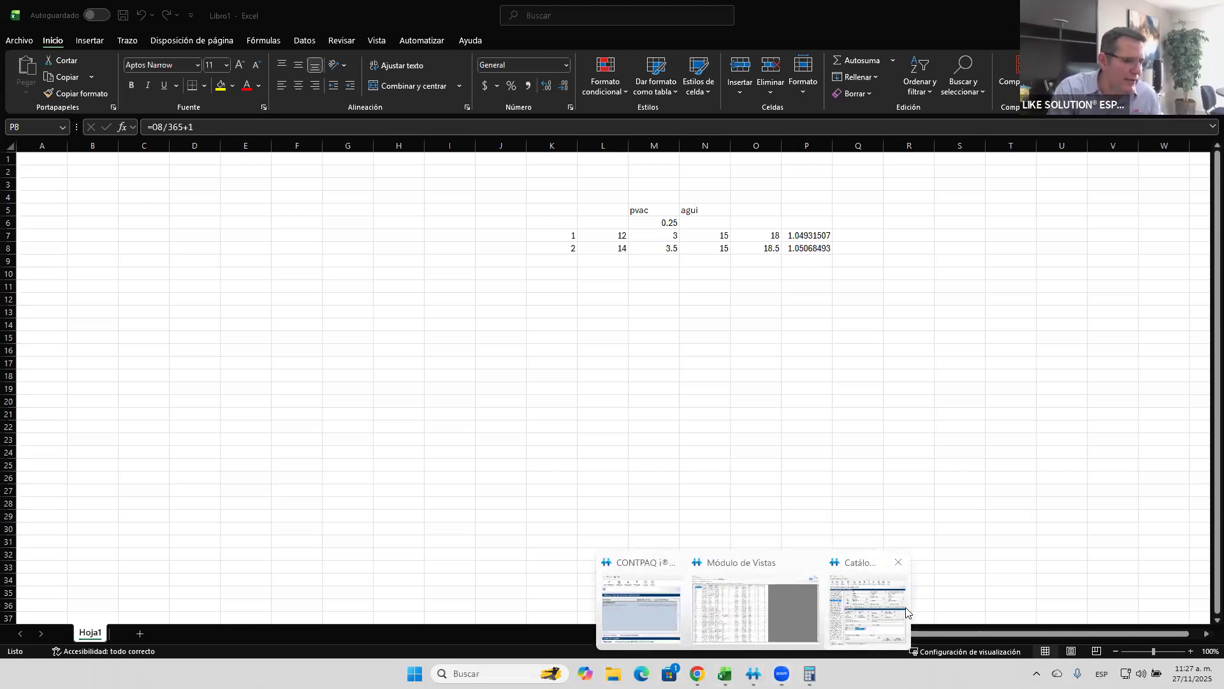
left_click(876, 627)
left_click(740, 151)
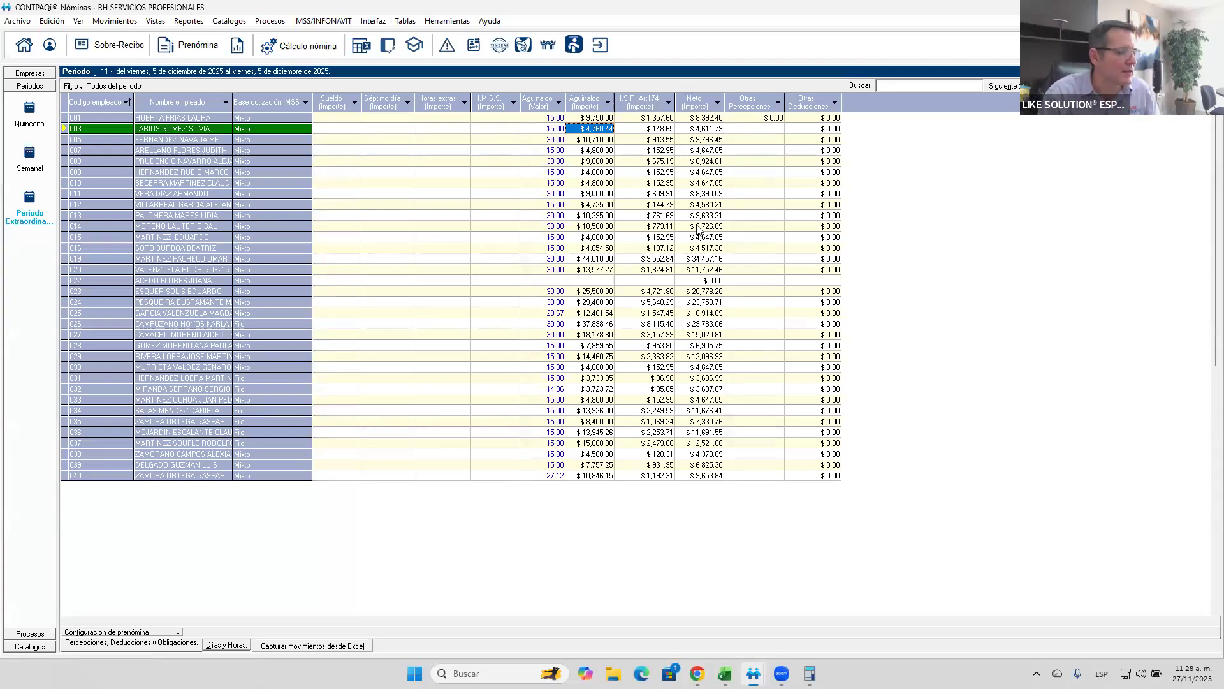
left_click(542, 150)
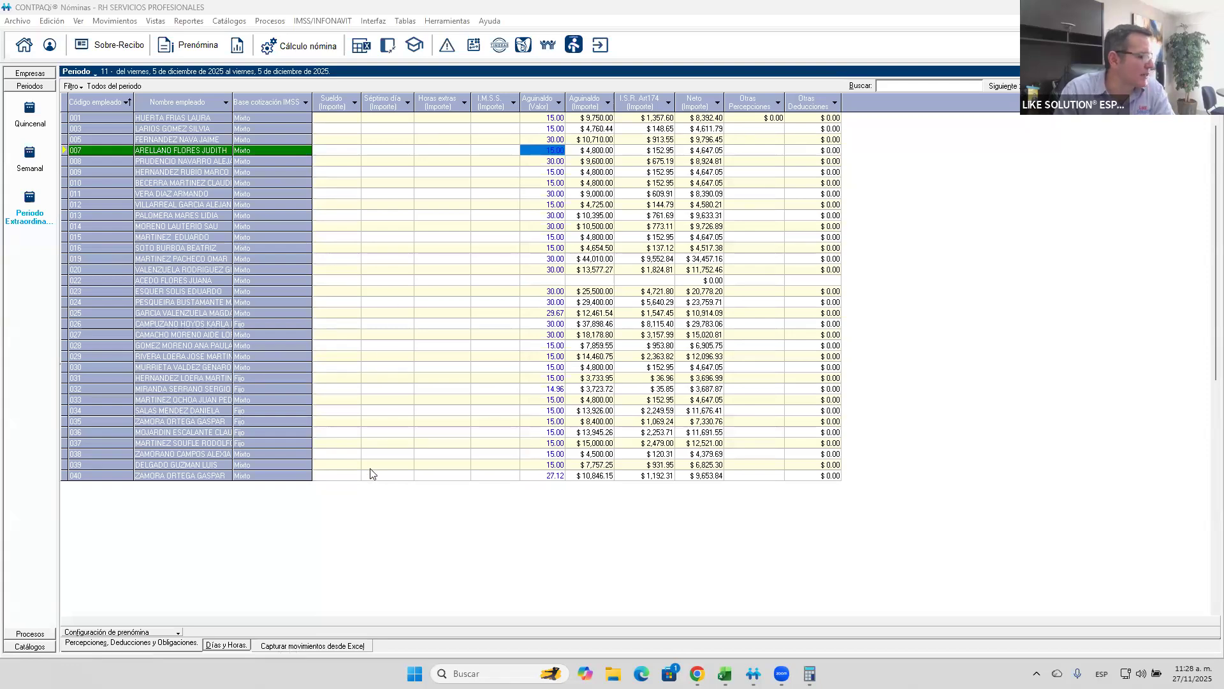
- Open the Lista de raya (forma tabular) report and include all the employer registrations
left_click(185, 25)
mouse_move(256, 91)
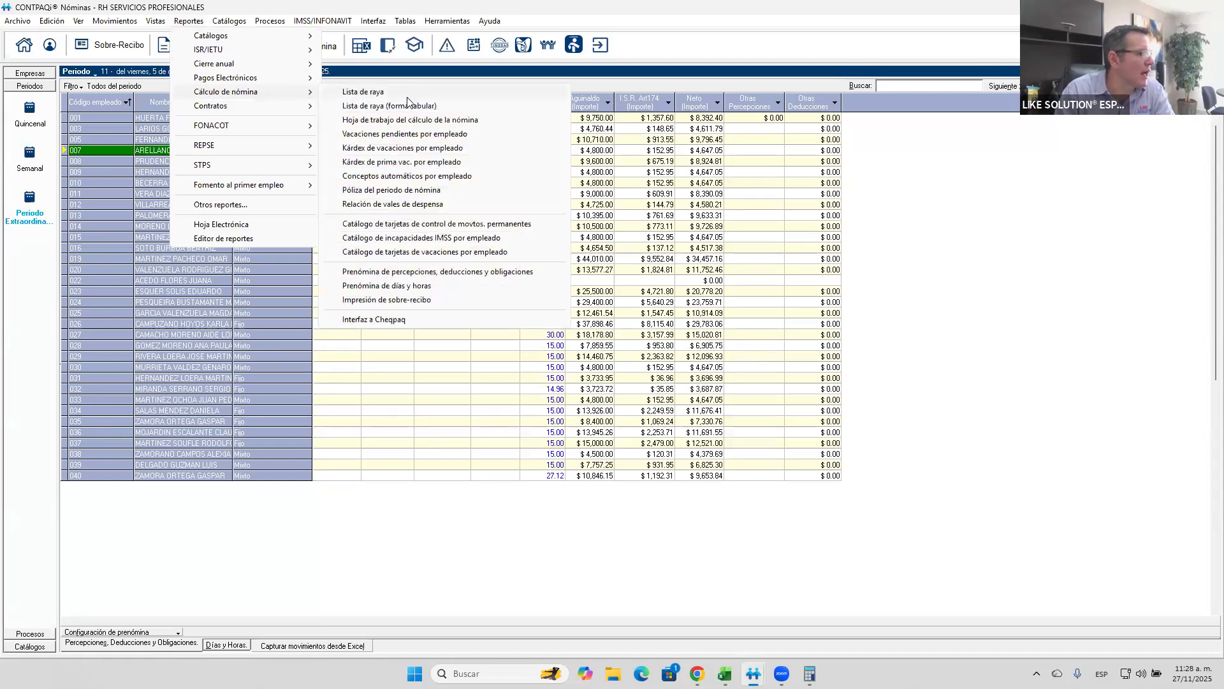
left_click(397, 101)
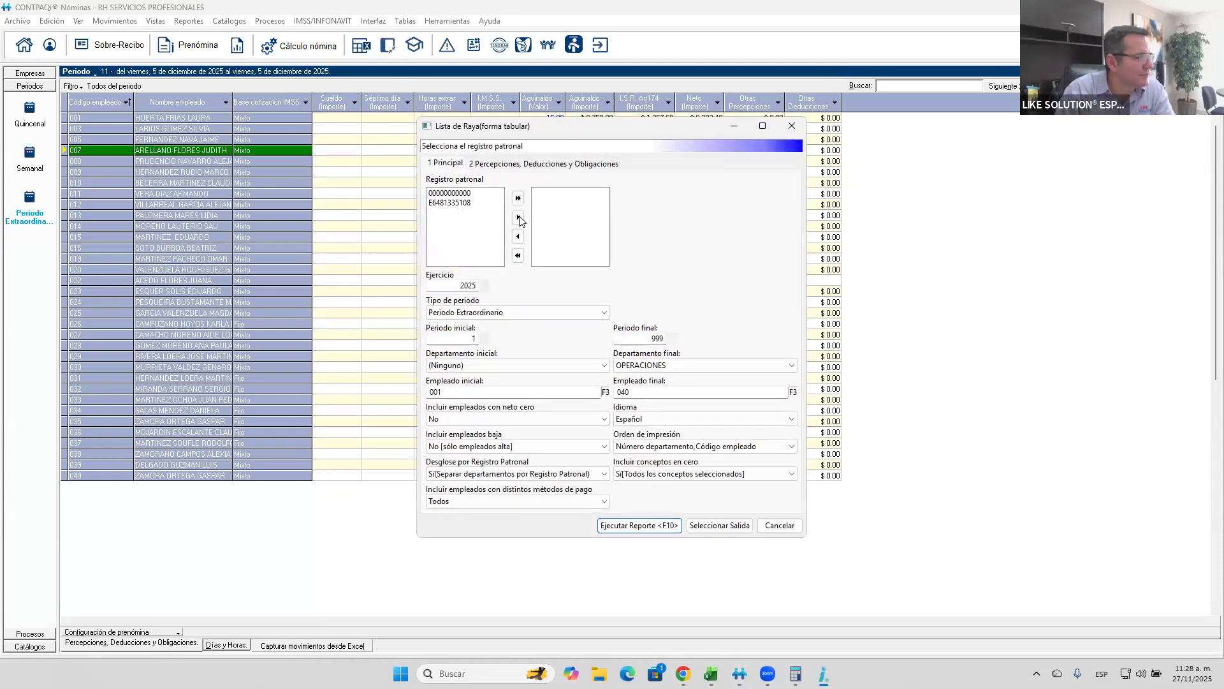
left_click(518, 197)
- Set the report's initial and final period to 11 and run it
left_click(449, 337)
key("Tab")
type("11")
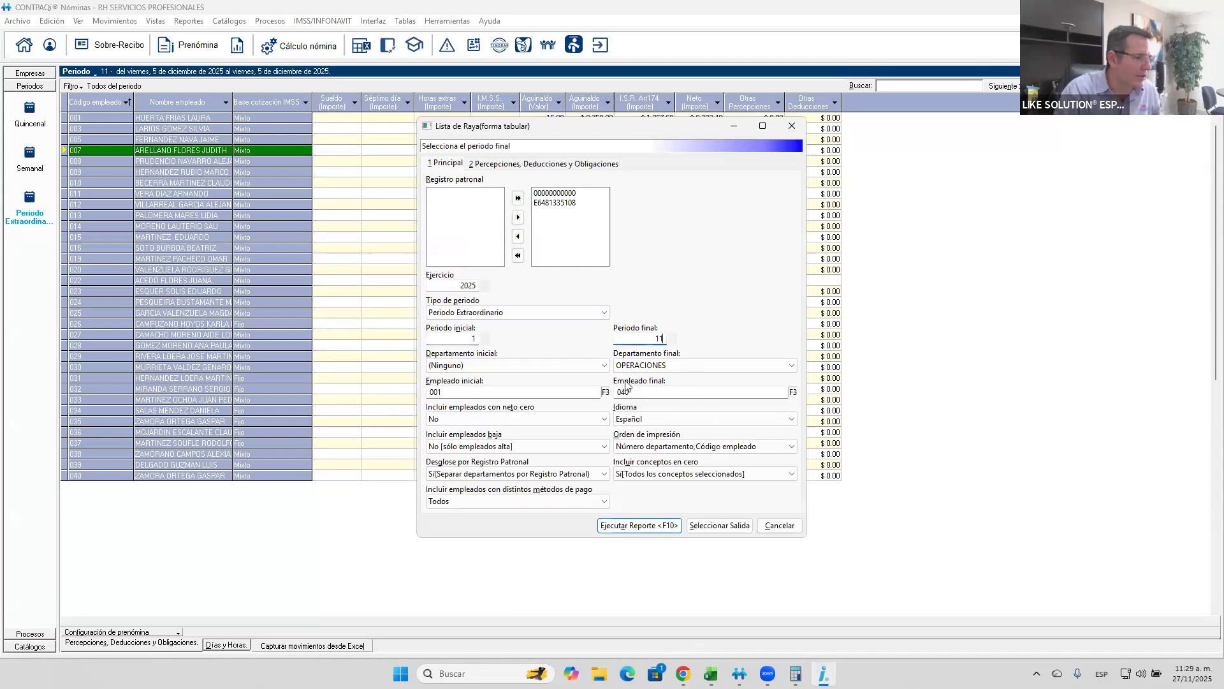
left_click_drag(458, 342, 574, 365)
type("11")
key("Tab")
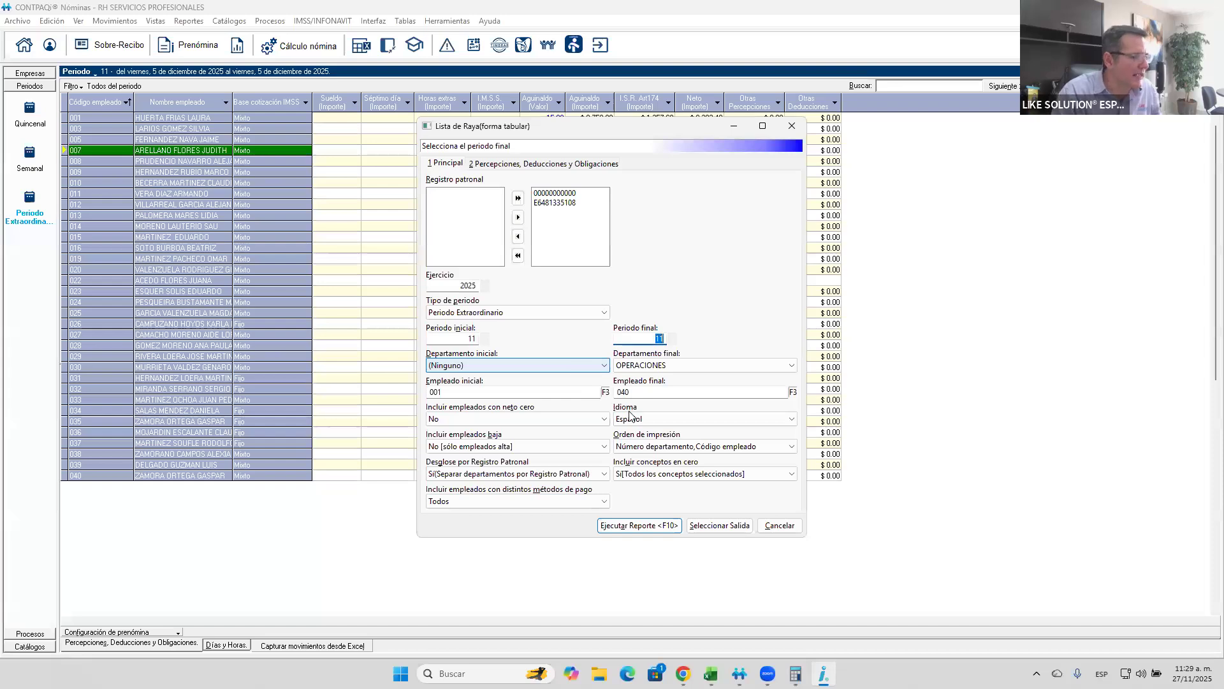
left_click(626, 524)
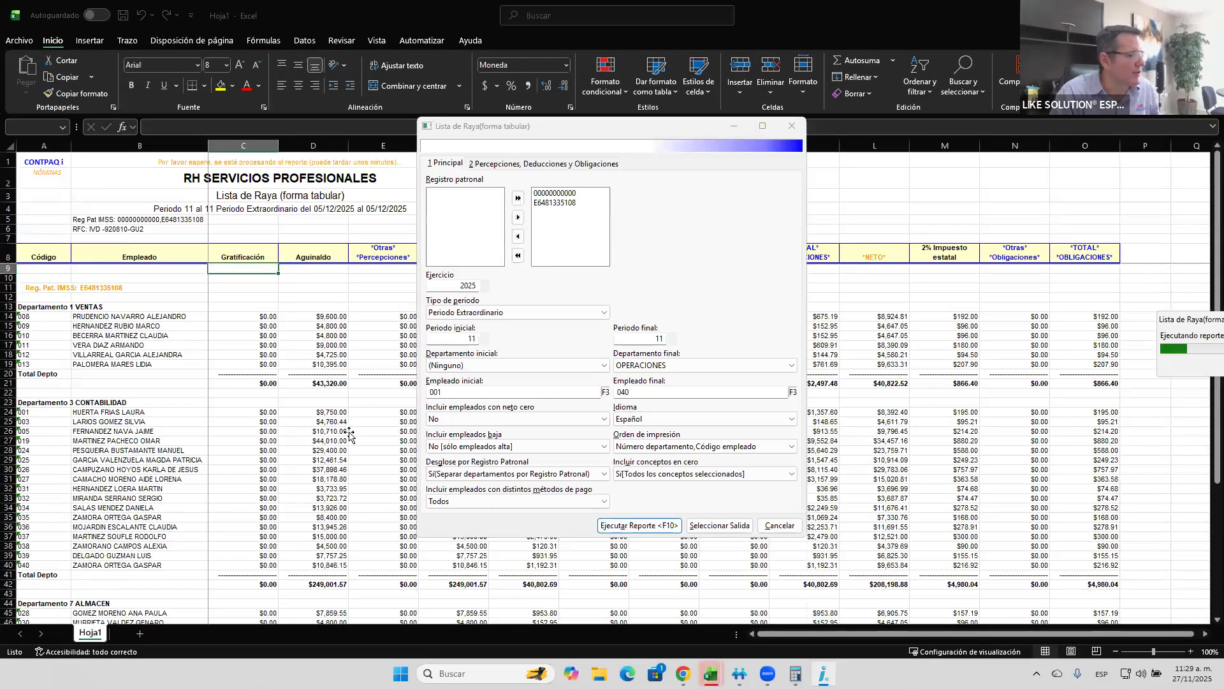
- Examine the report's general totals for the 2% Impuesto estatal and NETO columns
left_click(350, 432)
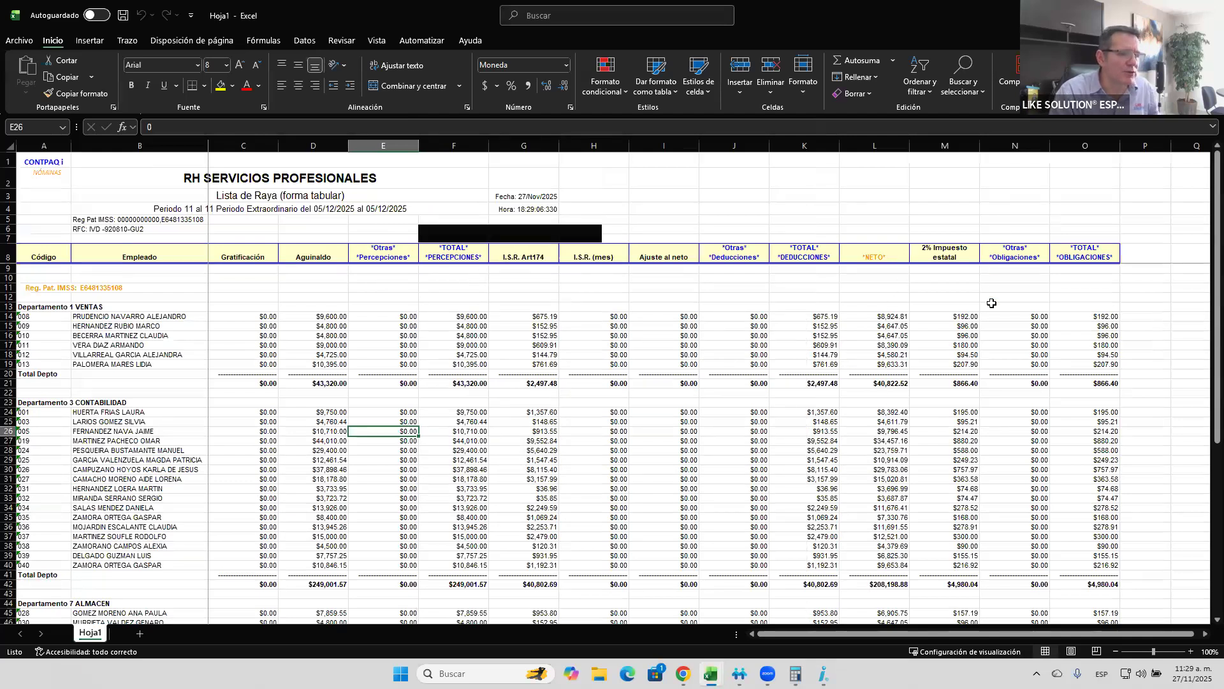
scroll(961, 521, "down", 11)
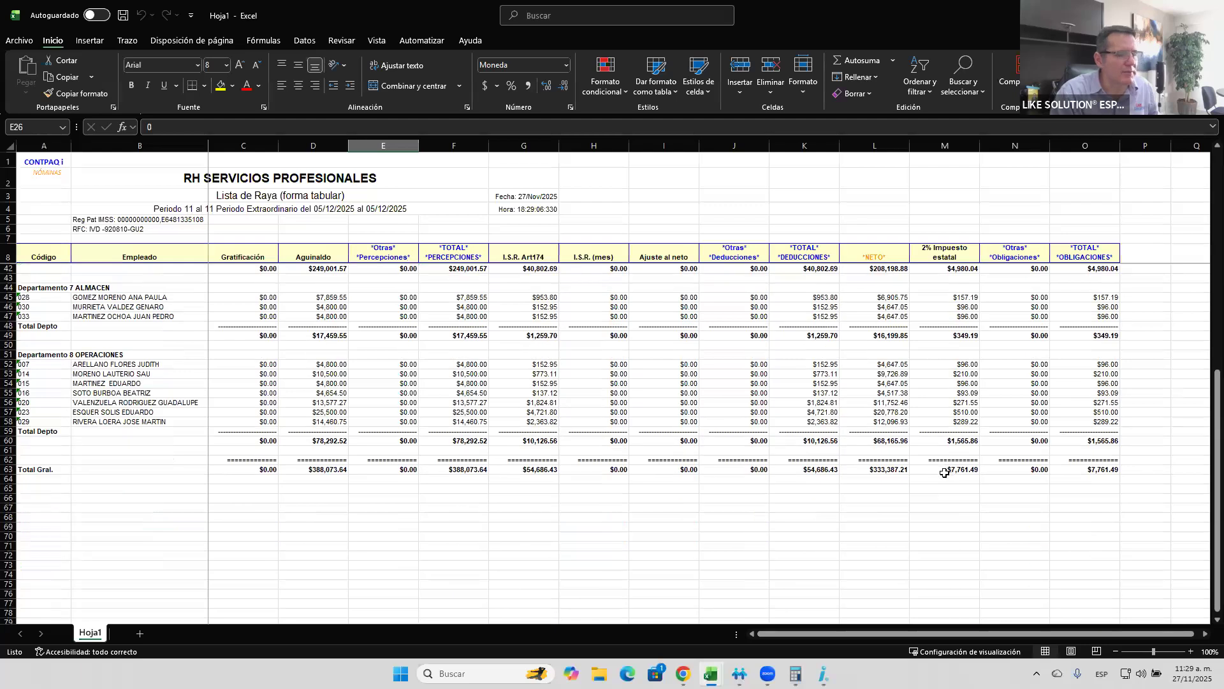
left_click(948, 470)
left_click(896, 472)
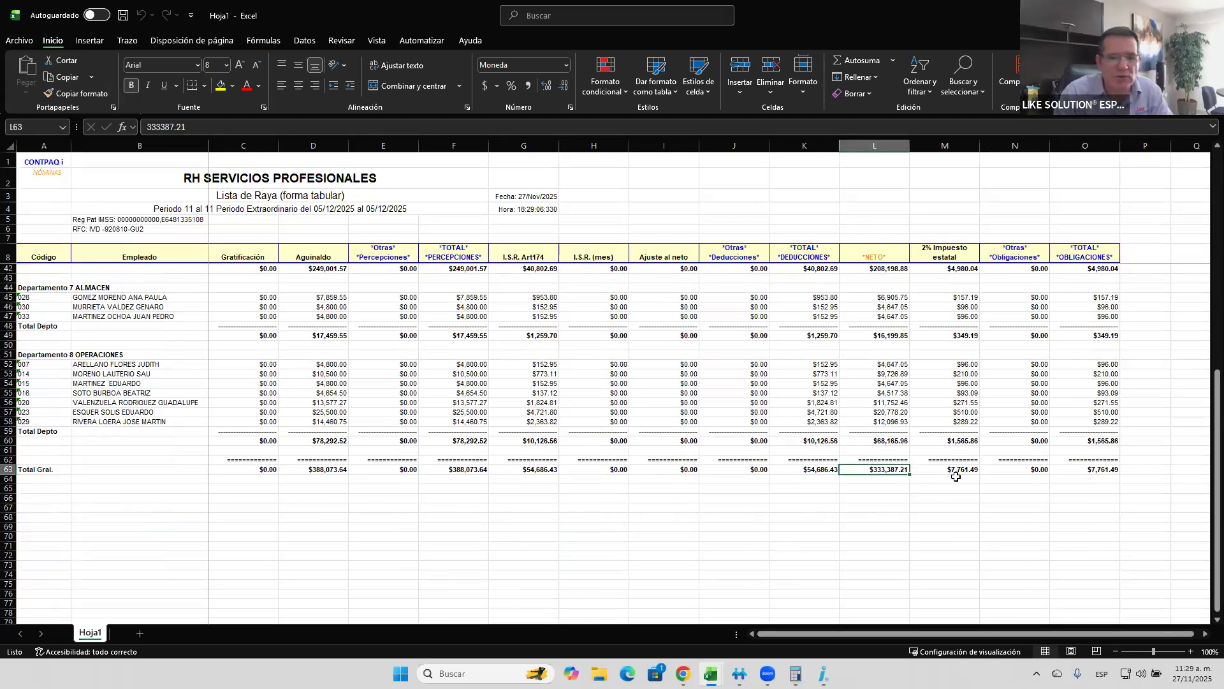
- Close the exported Lista de raya workbook without saving and dismiss the Visor de Errores
left_click(956, 478)
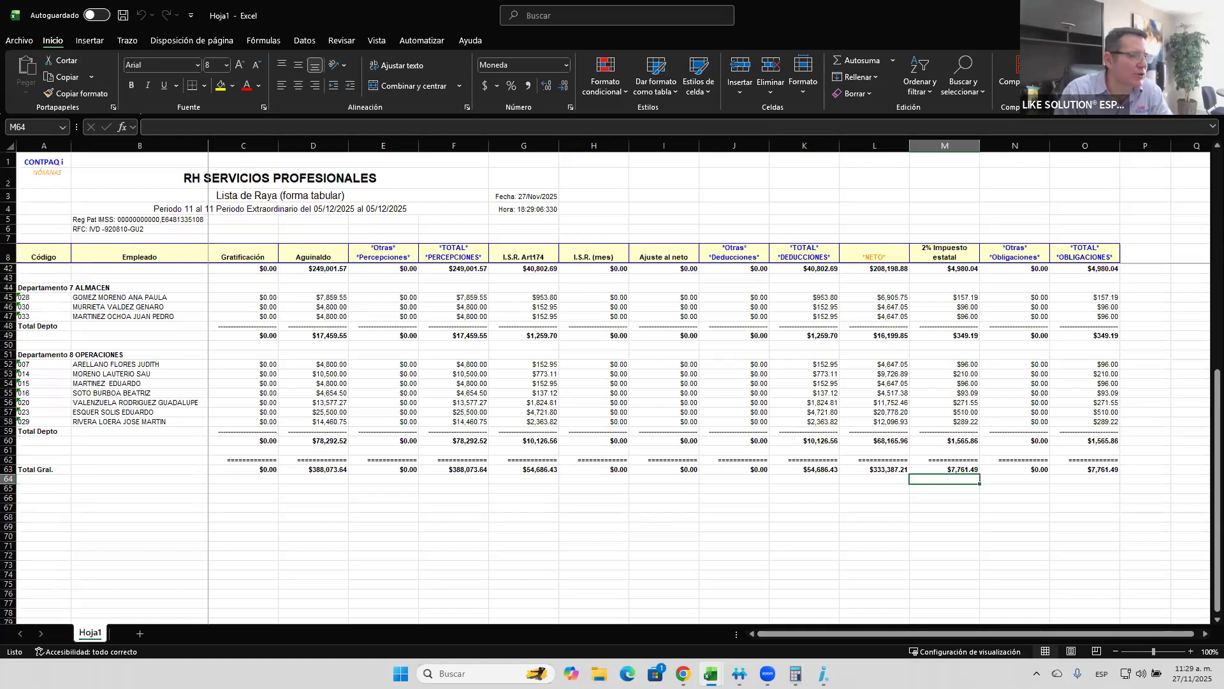
key("alt+F4")
left_click(634, 402)
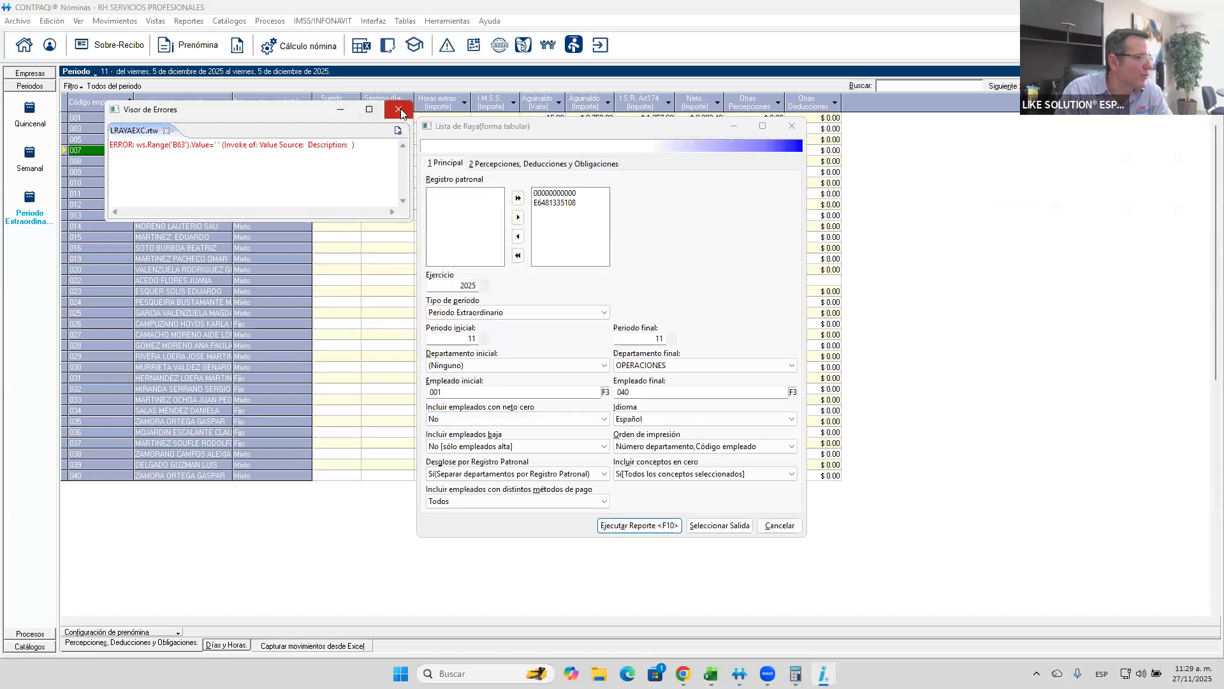
left_click(399, 110)
- Rerun the Lista de raya with departments unified, ordered by Código empleado, and only concepts different from zero, then review its rows and totals
left_click(524, 476)
left_click(549, 492)
left_click(620, 449)
left_click(625, 509)
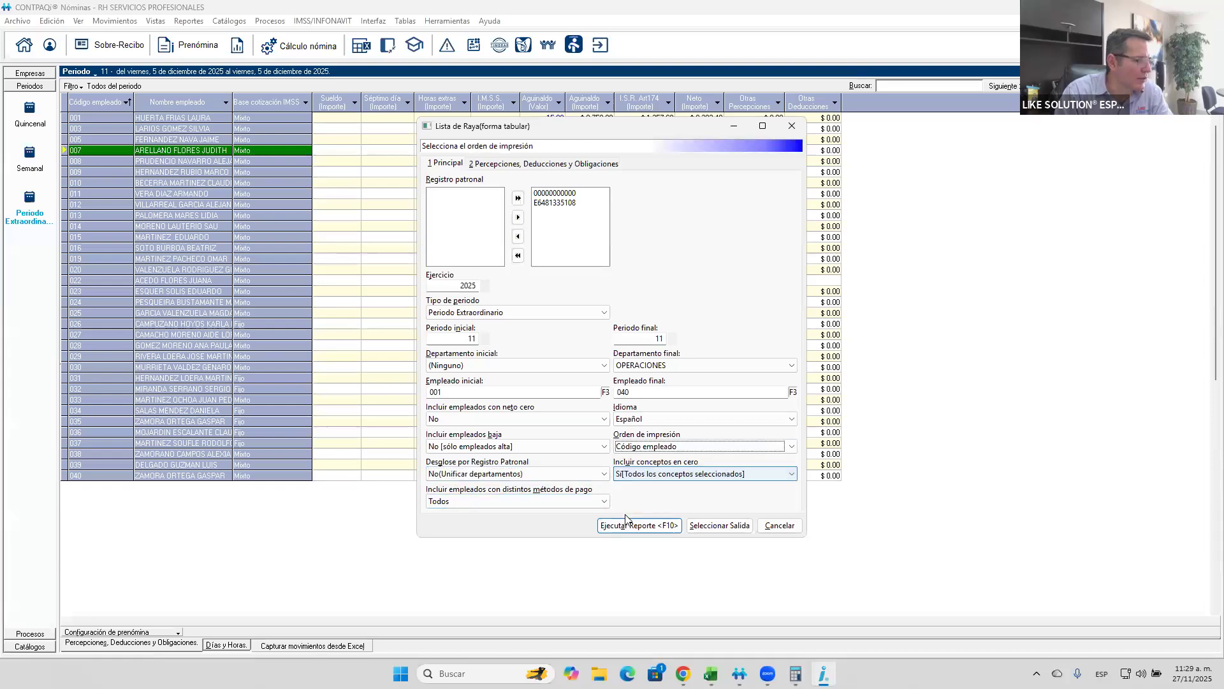
left_click(665, 475)
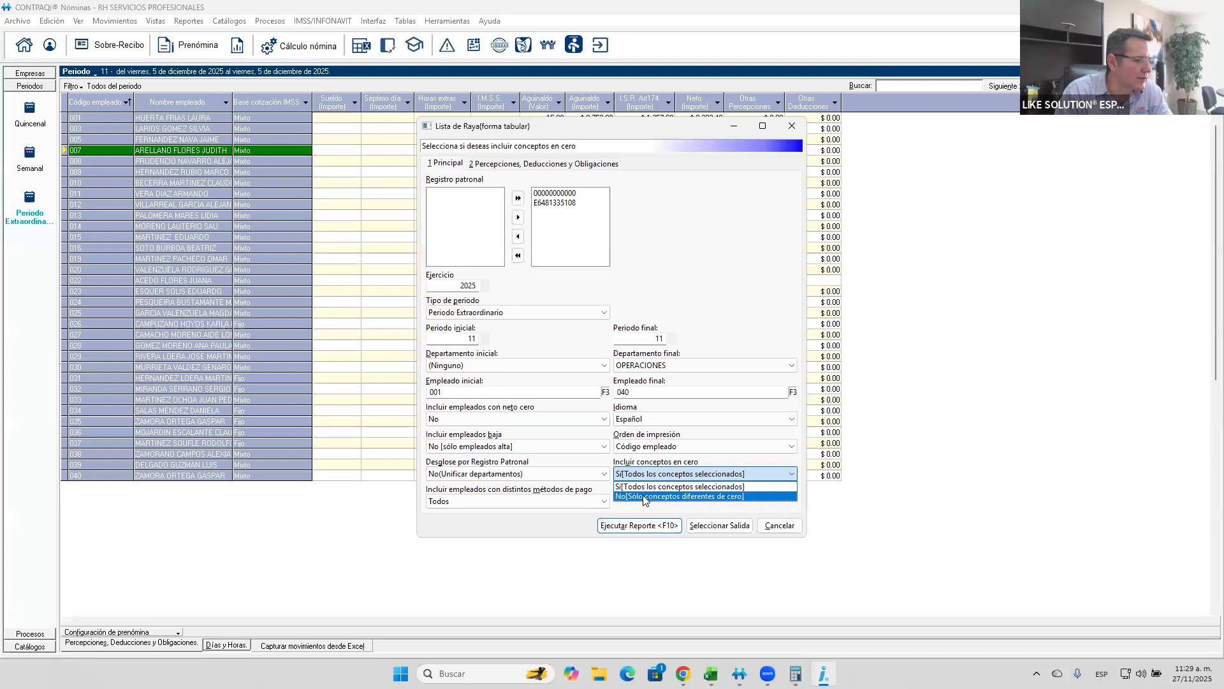
left_click(644, 496)
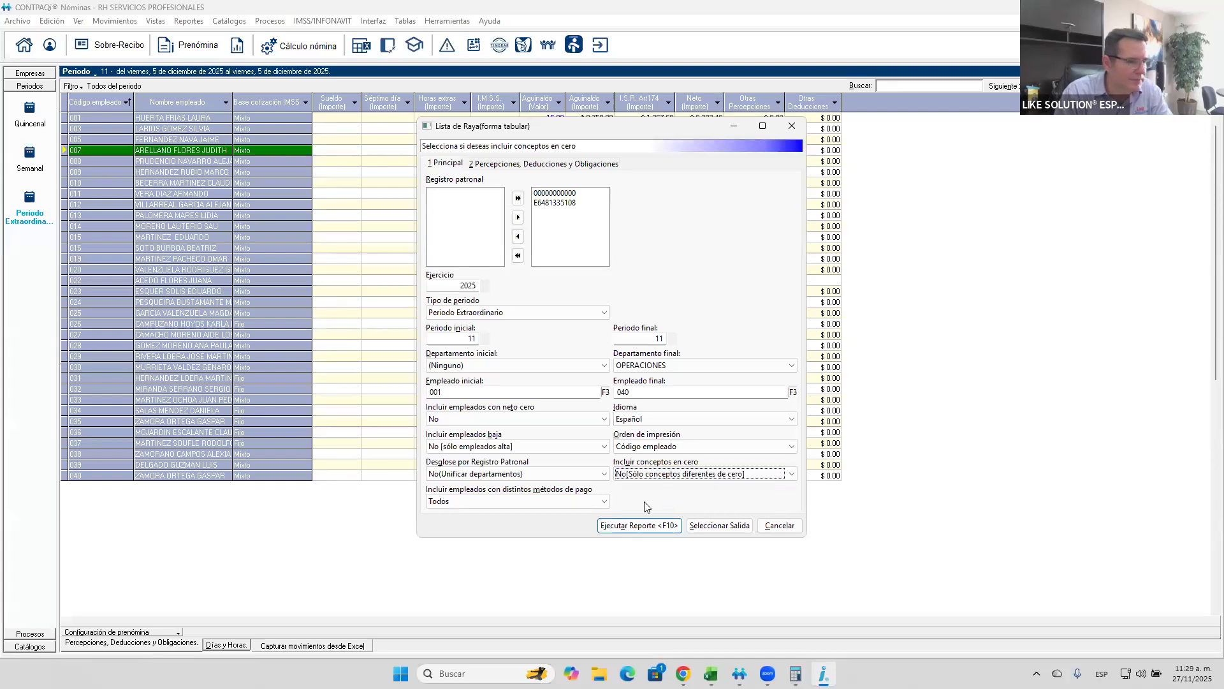
left_click(625, 524)
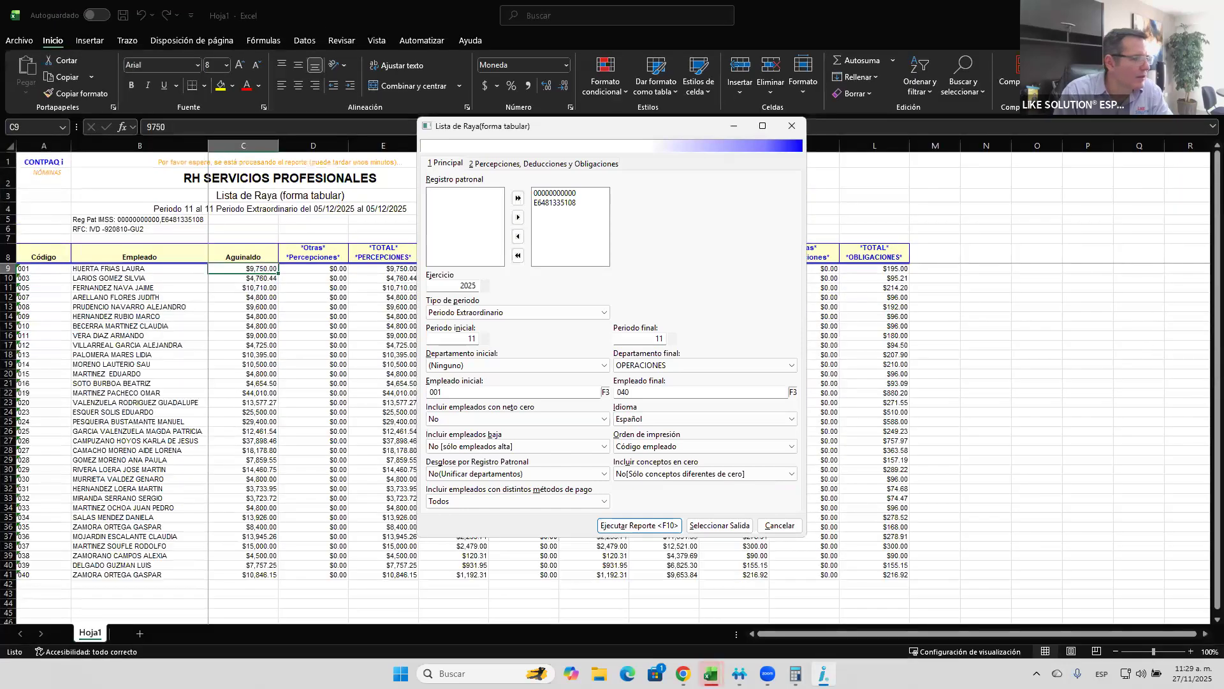
left_click(294, 345)
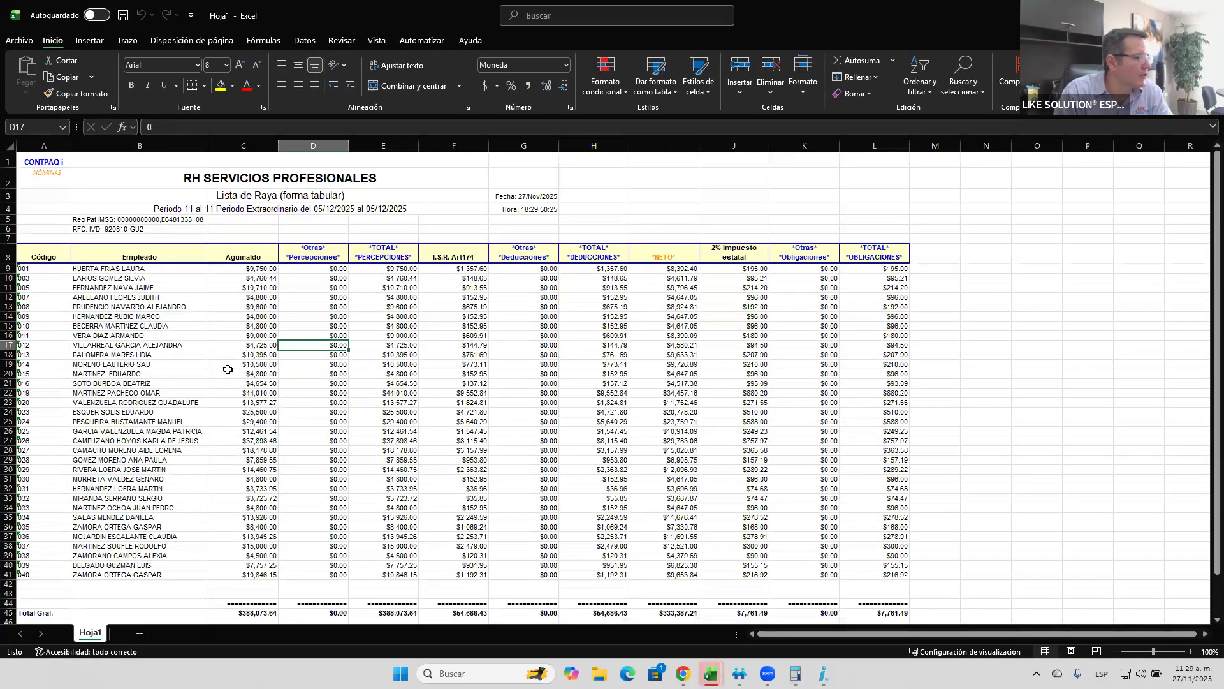
scroll(228, 369, "down", 6)
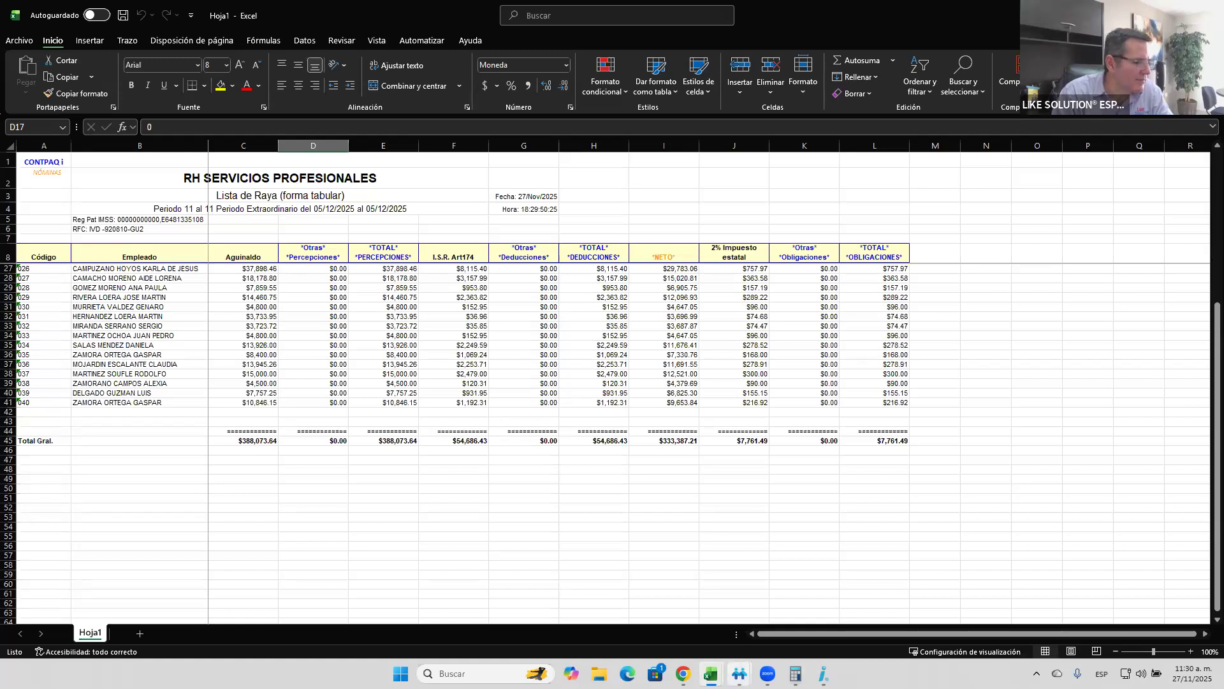
- Close the Módulo de Vistas and switch back to the period 11 prenómina in CONTPAQi Nóminas
mouse_move(739, 674)
left_click(753, 603)
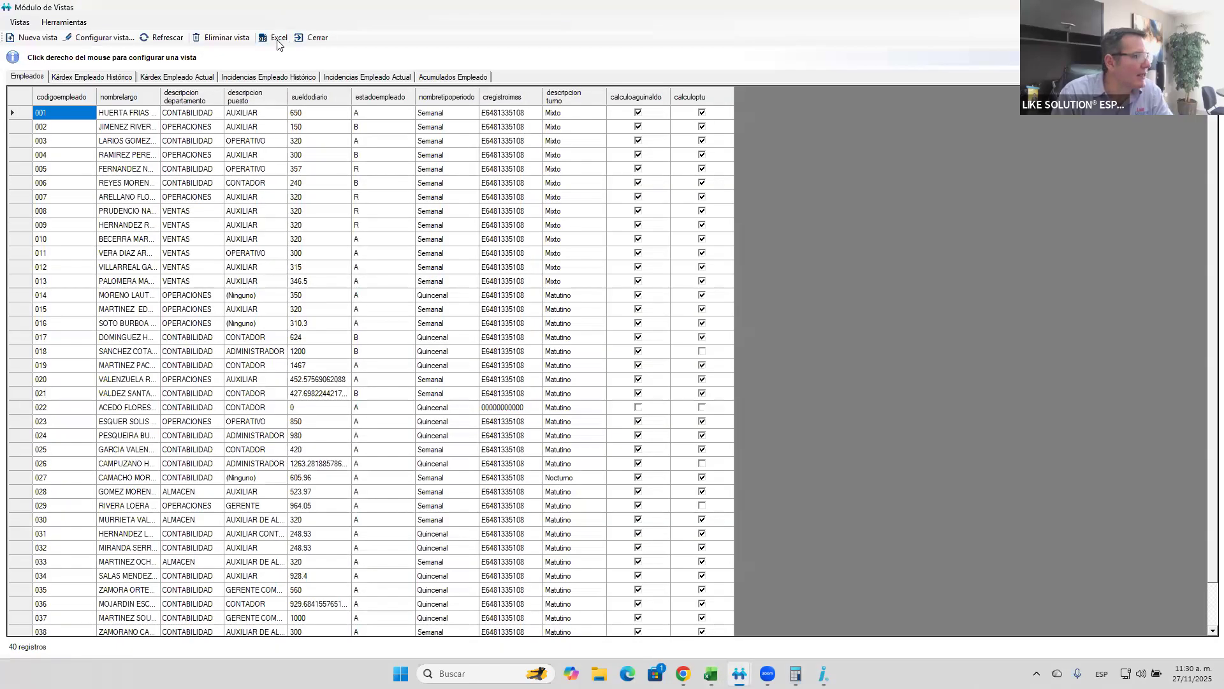
left_click(300, 39)
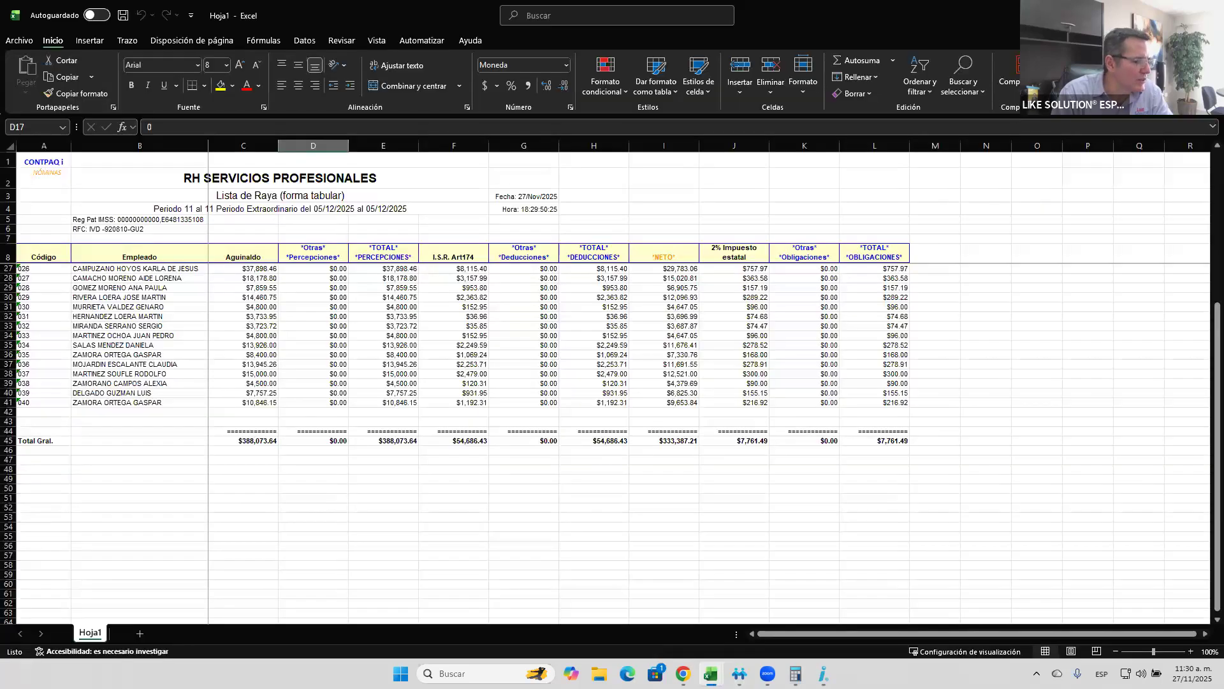
mouse_move(739, 674)
left_click(740, 631)
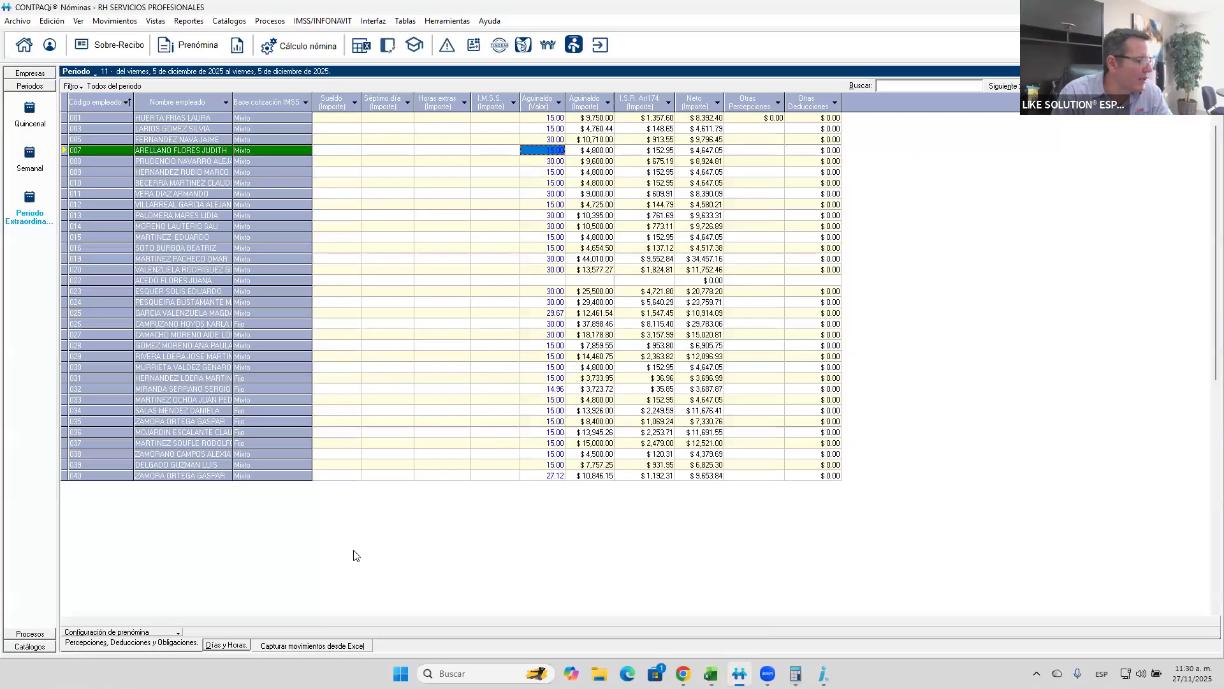
- Open HojaCONTPAQ_i_NOMINAS_Prenomina.xls from the prenómina as SUPERVISOR and insert the company RH SERVICIOS PROFESIONALES
left_click(283, 646)
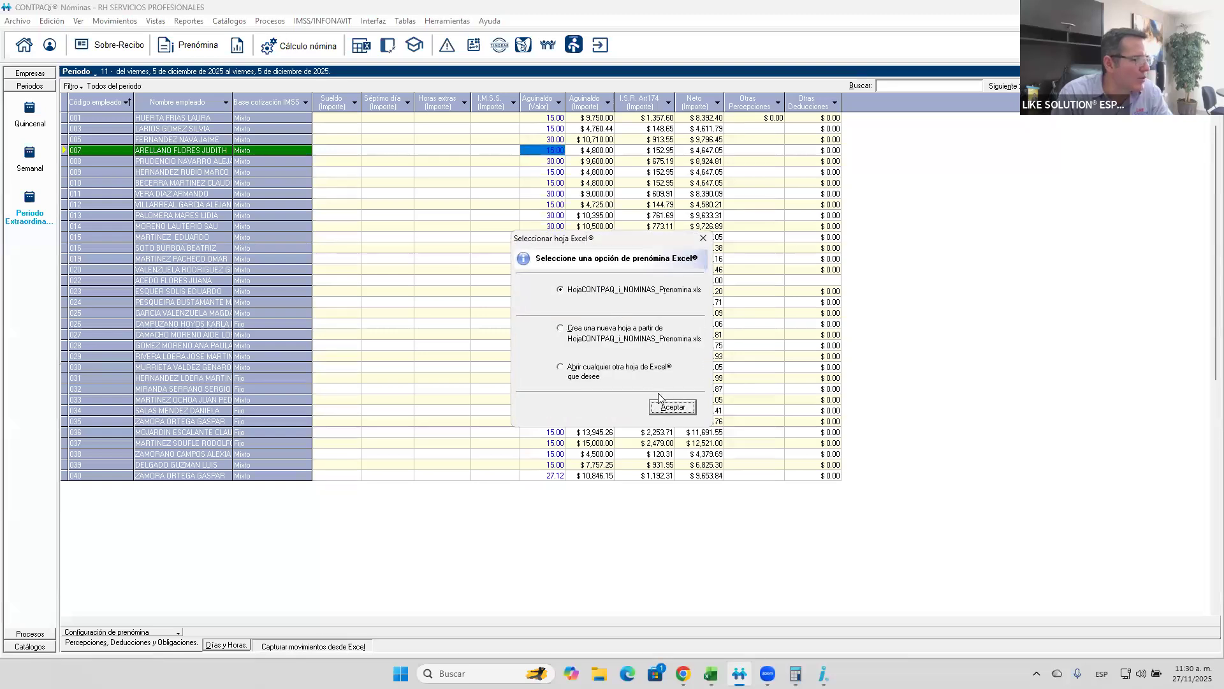
left_click(666, 404)
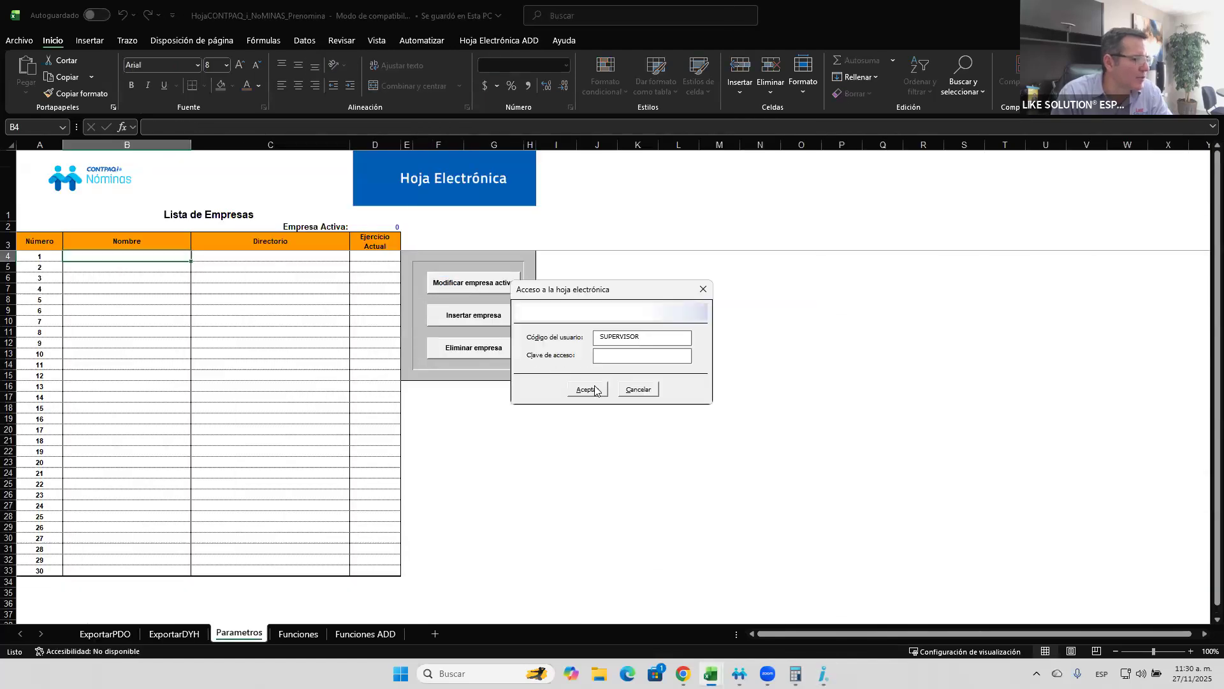
left_click(588, 388)
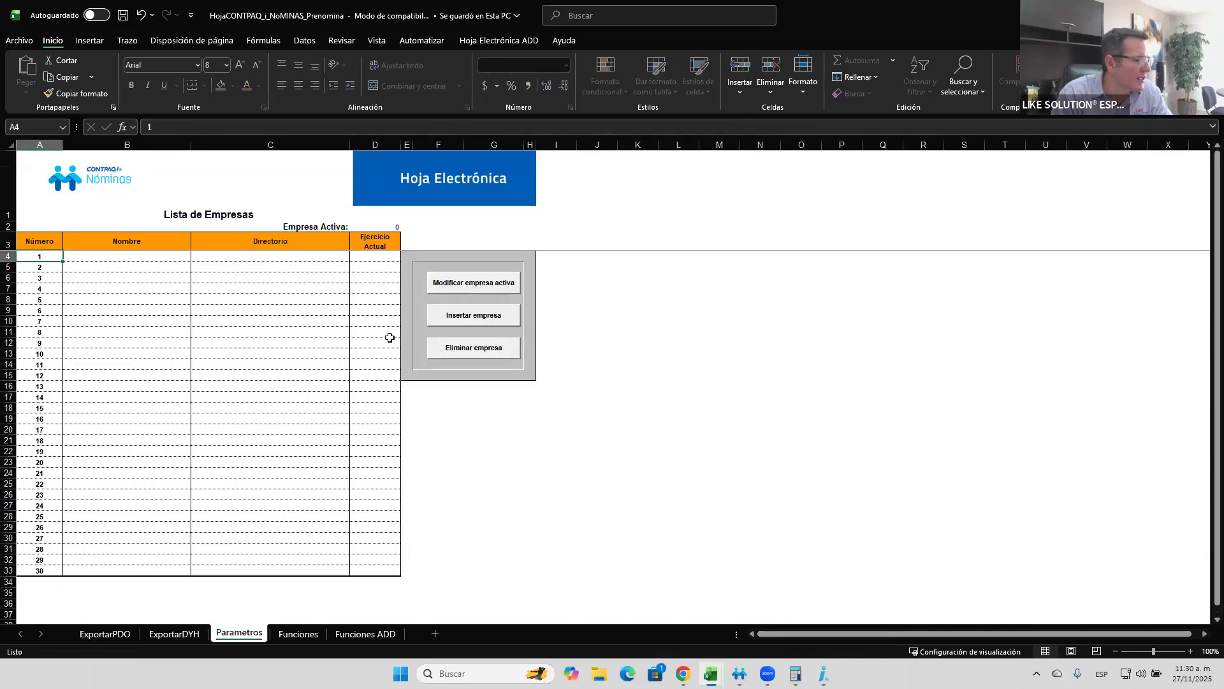
left_click(458, 315)
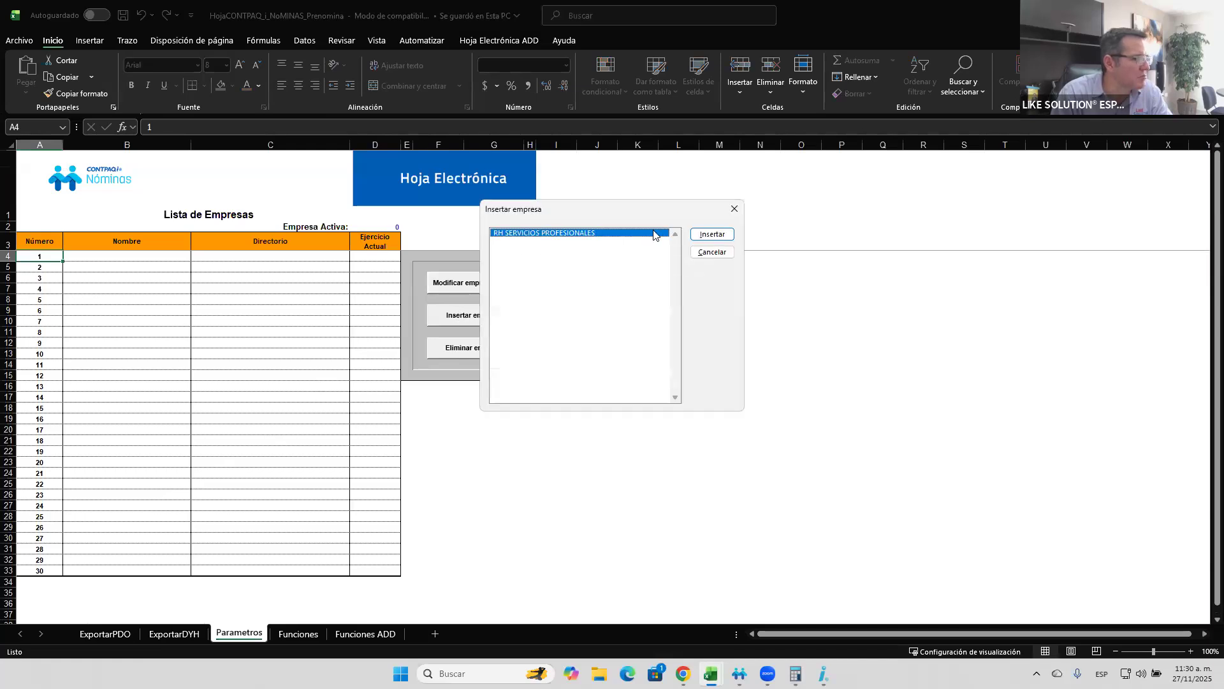
left_click(712, 253)
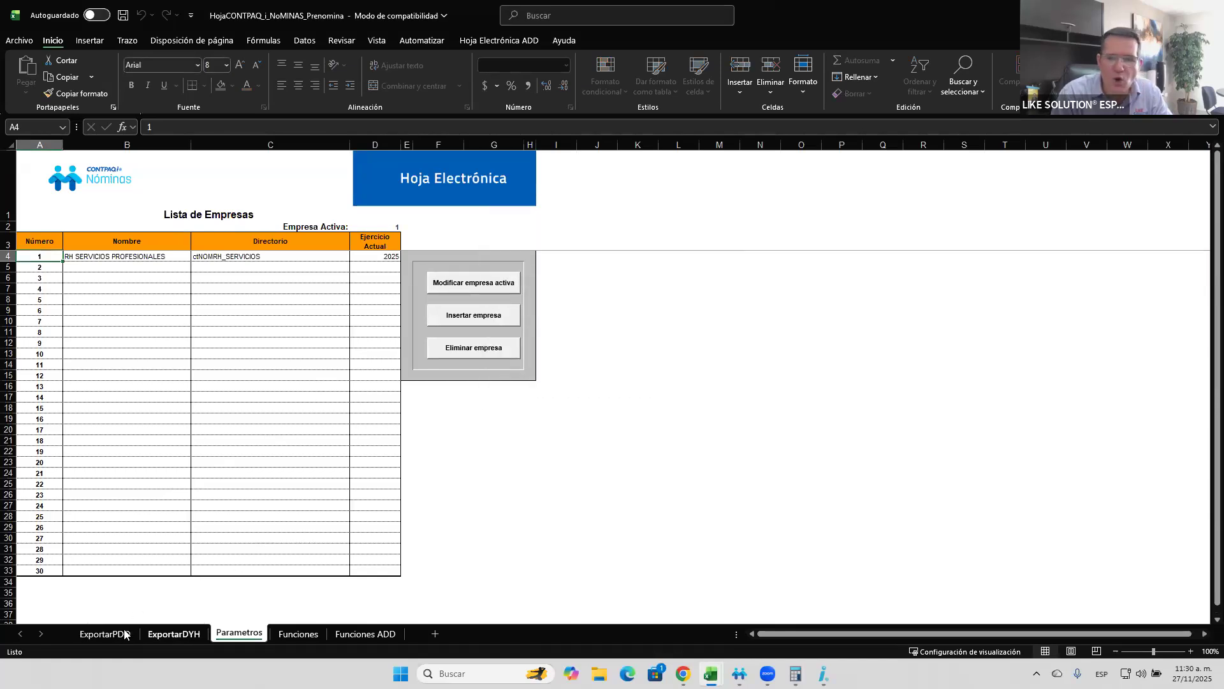
- On the ExportarPDO sheet, set Tipo Periodo to Periodo Extraordinario, Ejercicio to 2025 and Periodo to 11
left_click(89, 634)
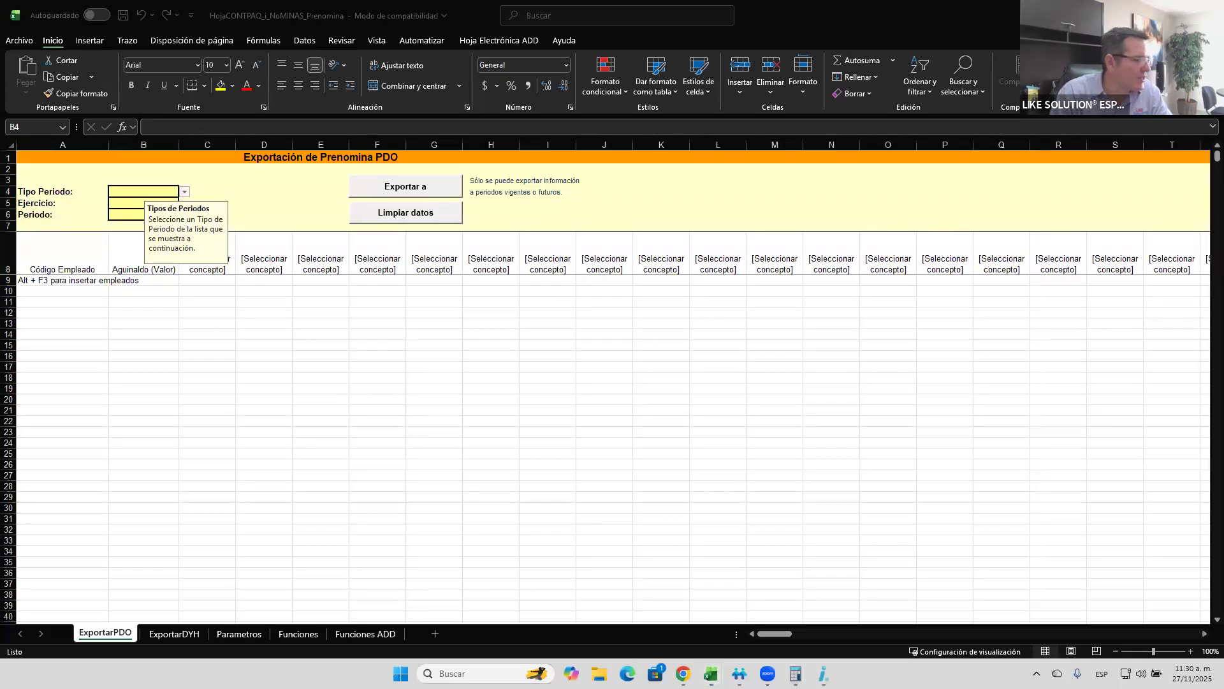
left_click(180, 193)
left_click(185, 194)
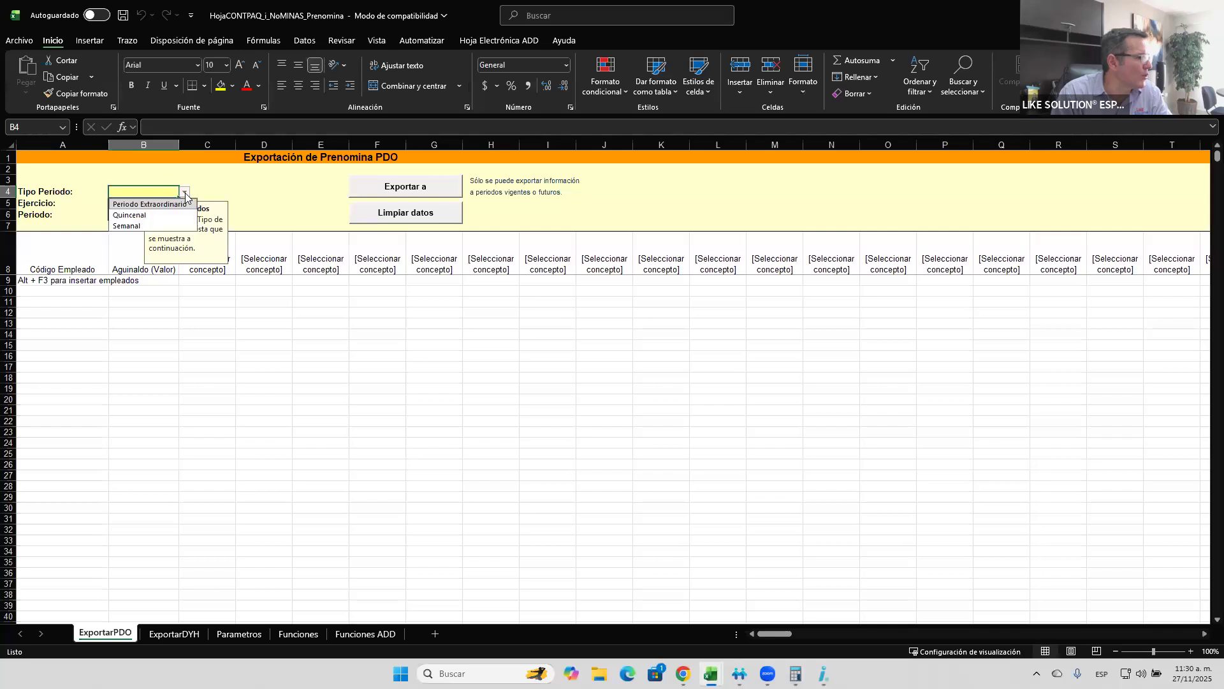
left_click(129, 202)
left_click(128, 202)
type("2")
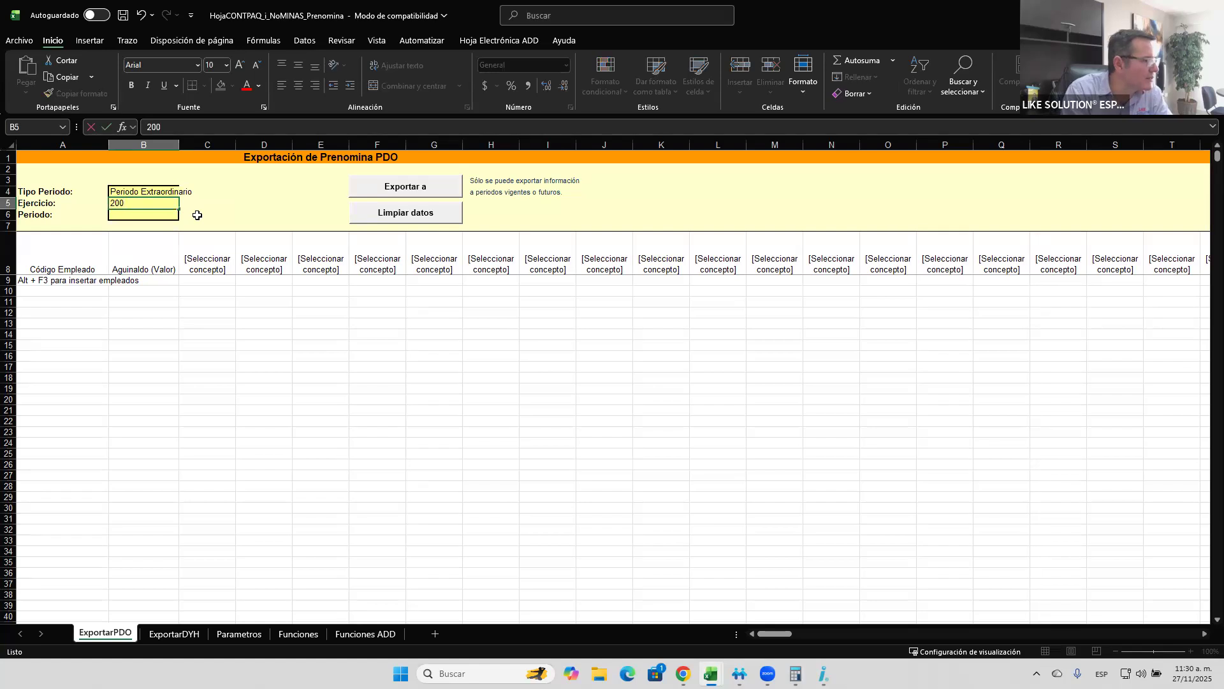
type("025")
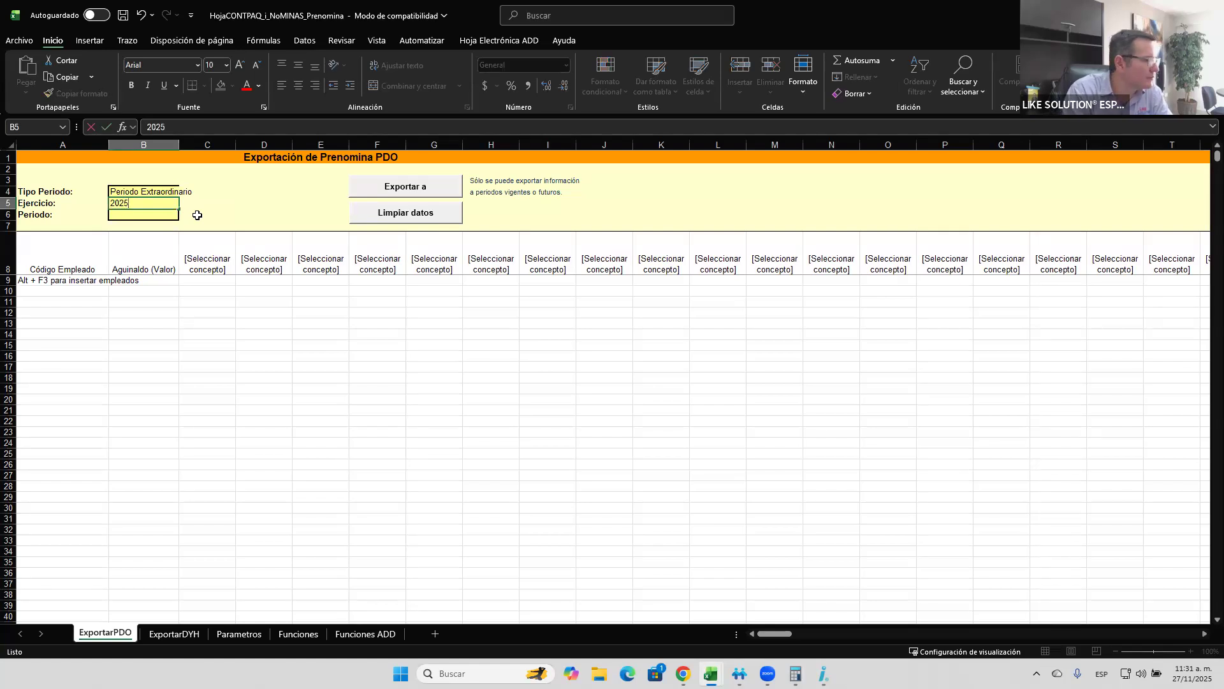
key("Return")
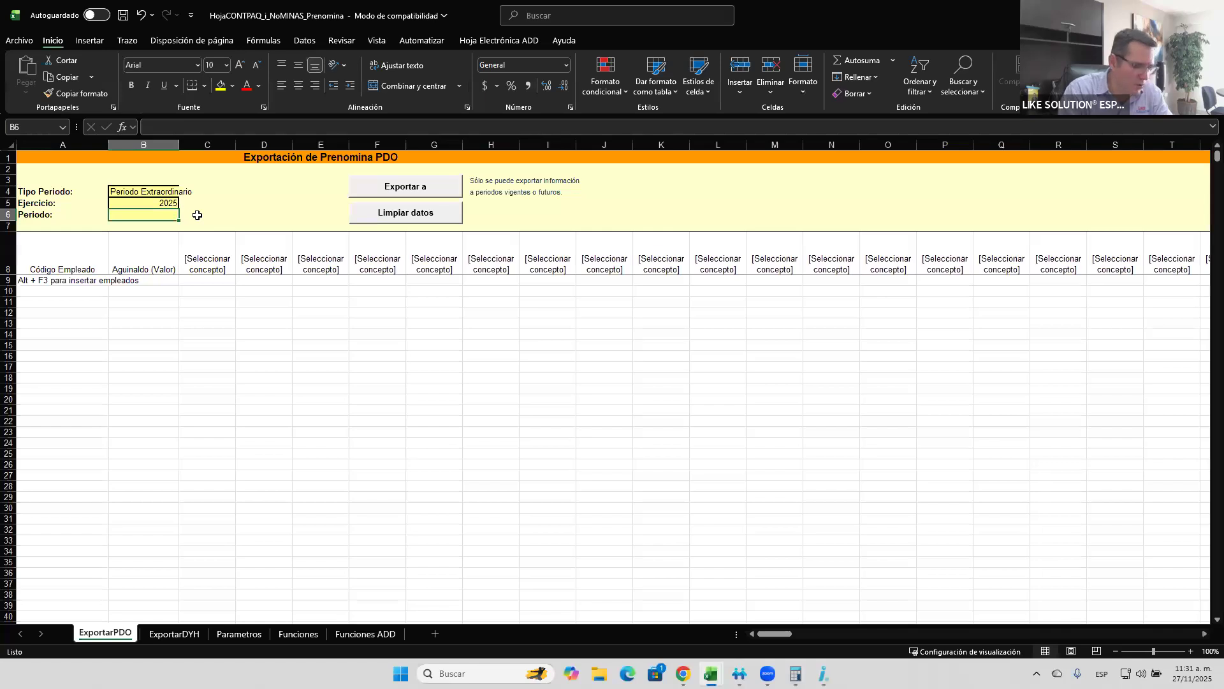
type("11")
key("Return")
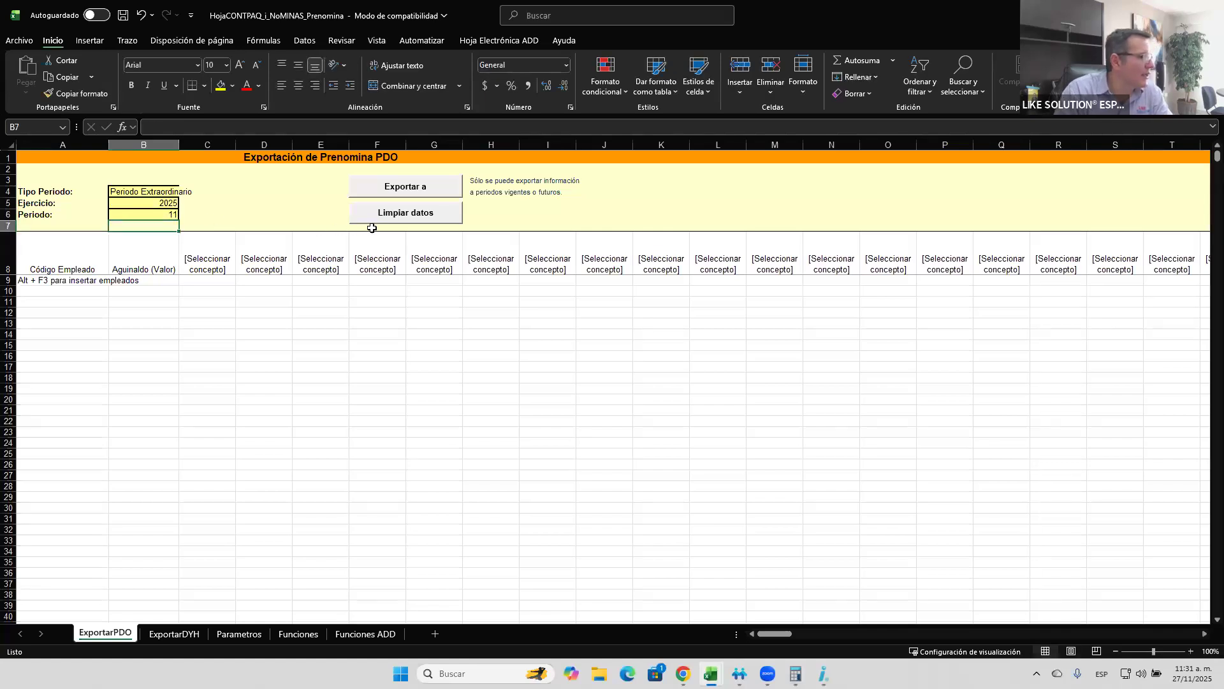
- Copy the first four employee codes from the Lista de raya report in Hoja1 into the Código Empleado column, starting at A9
left_click(92, 283)
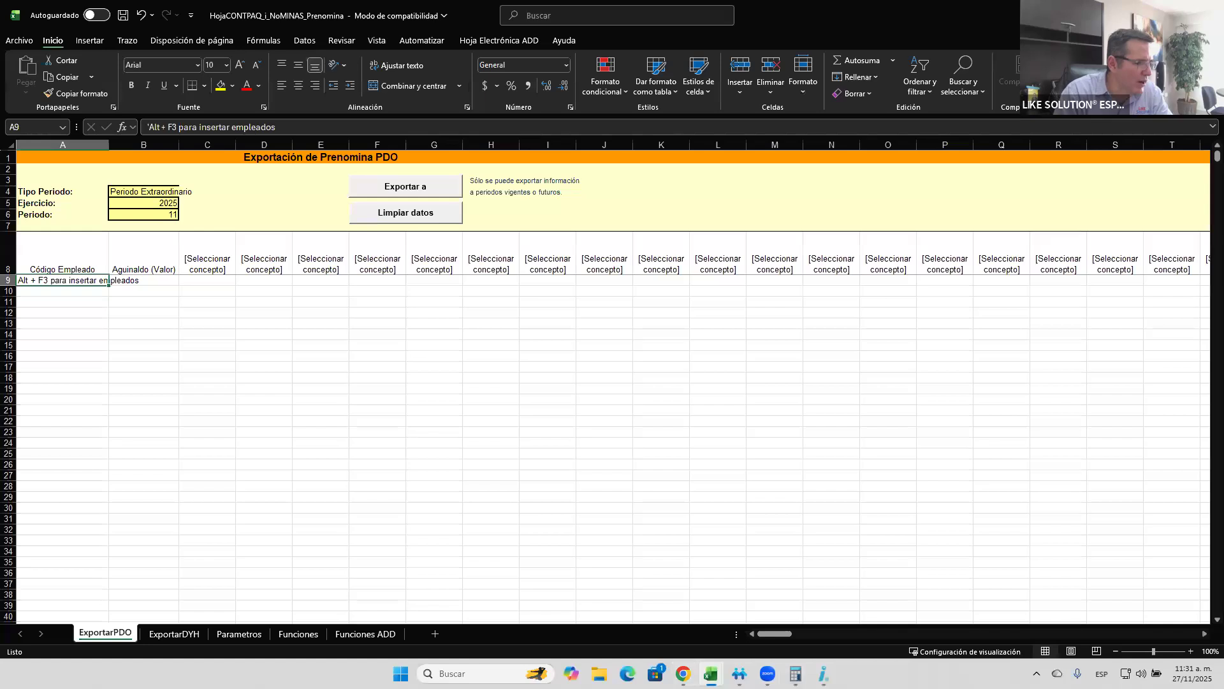
left_click(711, 674)
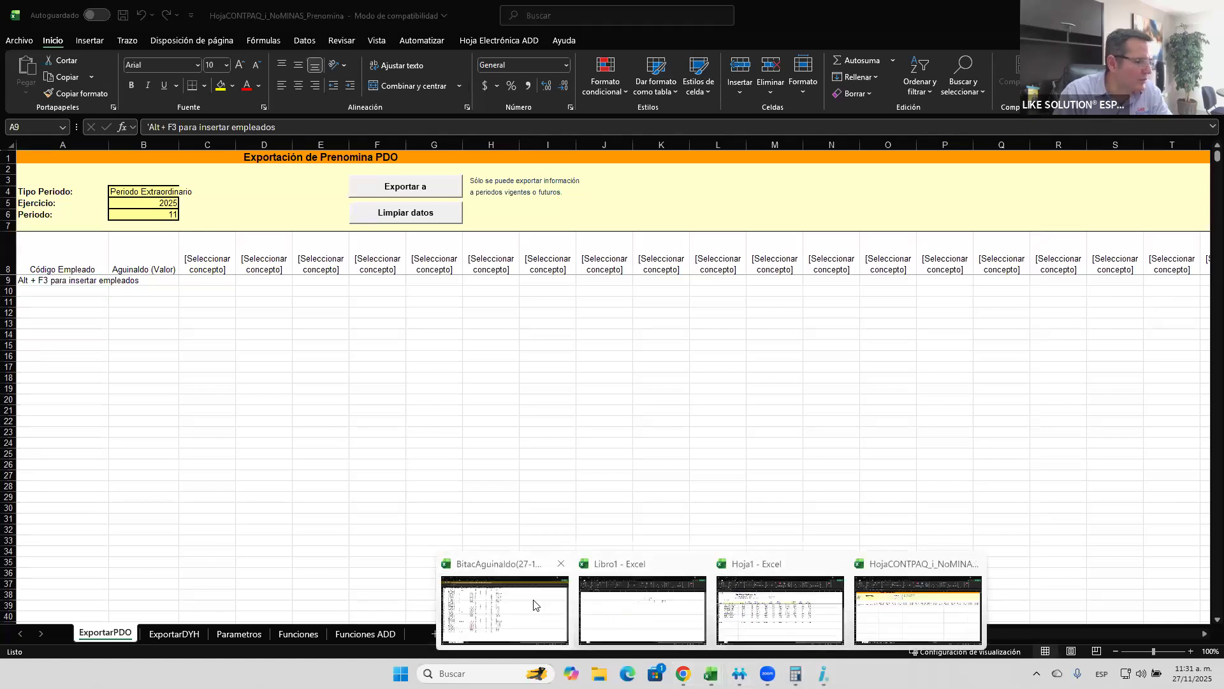
left_click(731, 625)
scroll(50, 359, "up", 3)
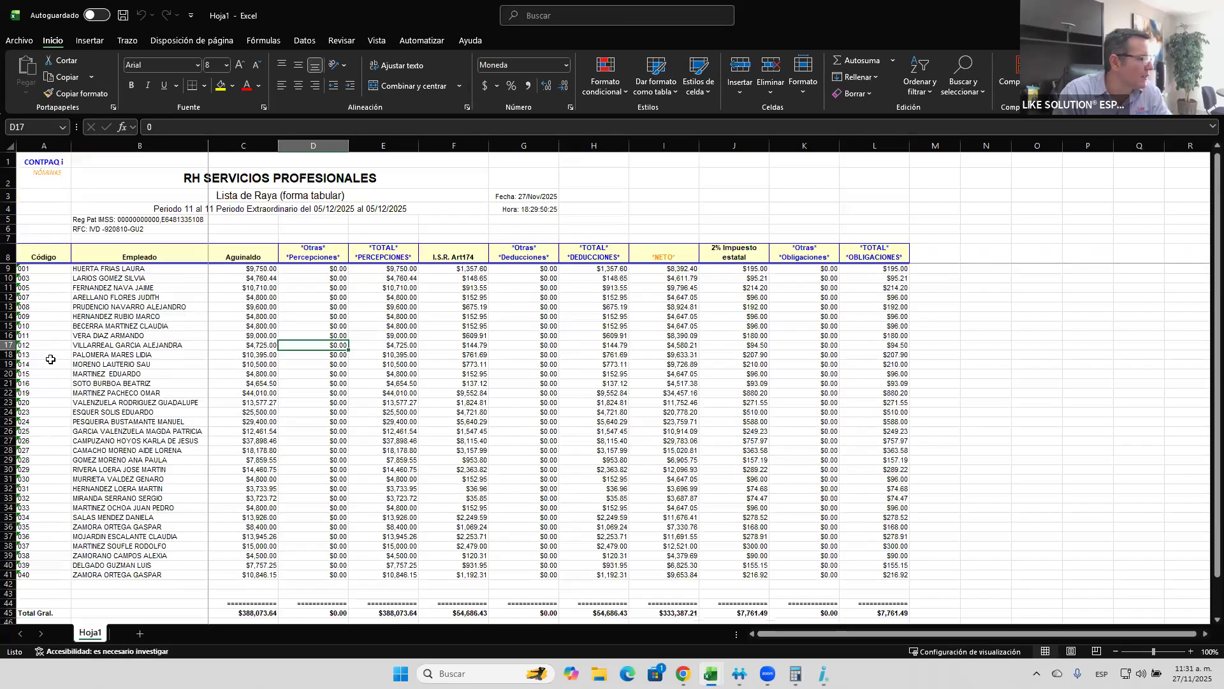
left_click(23, 276)
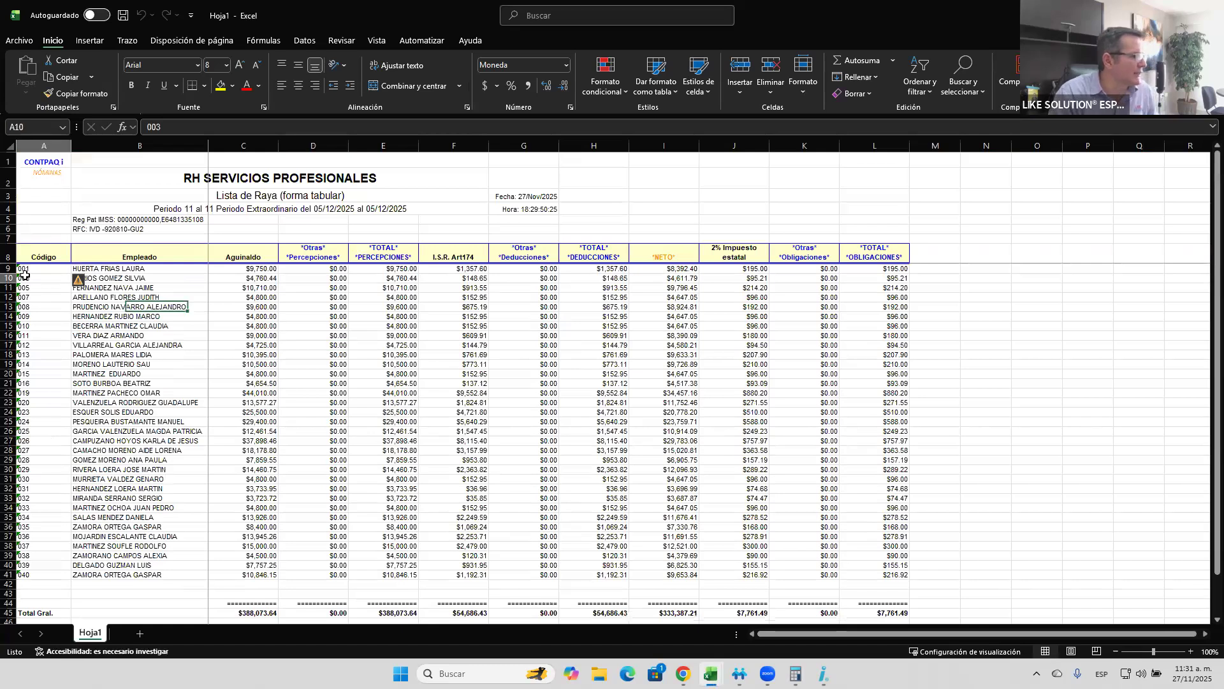
left_click_drag(24, 269, 25, 275)
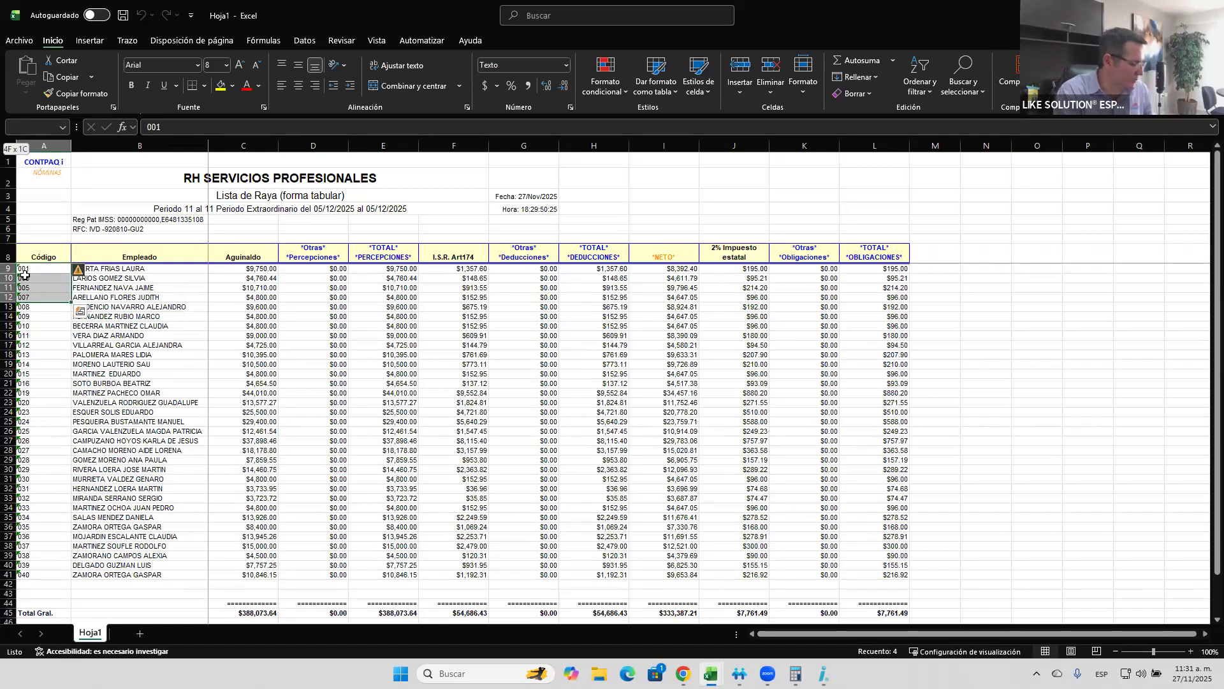
key("ctrl+c")
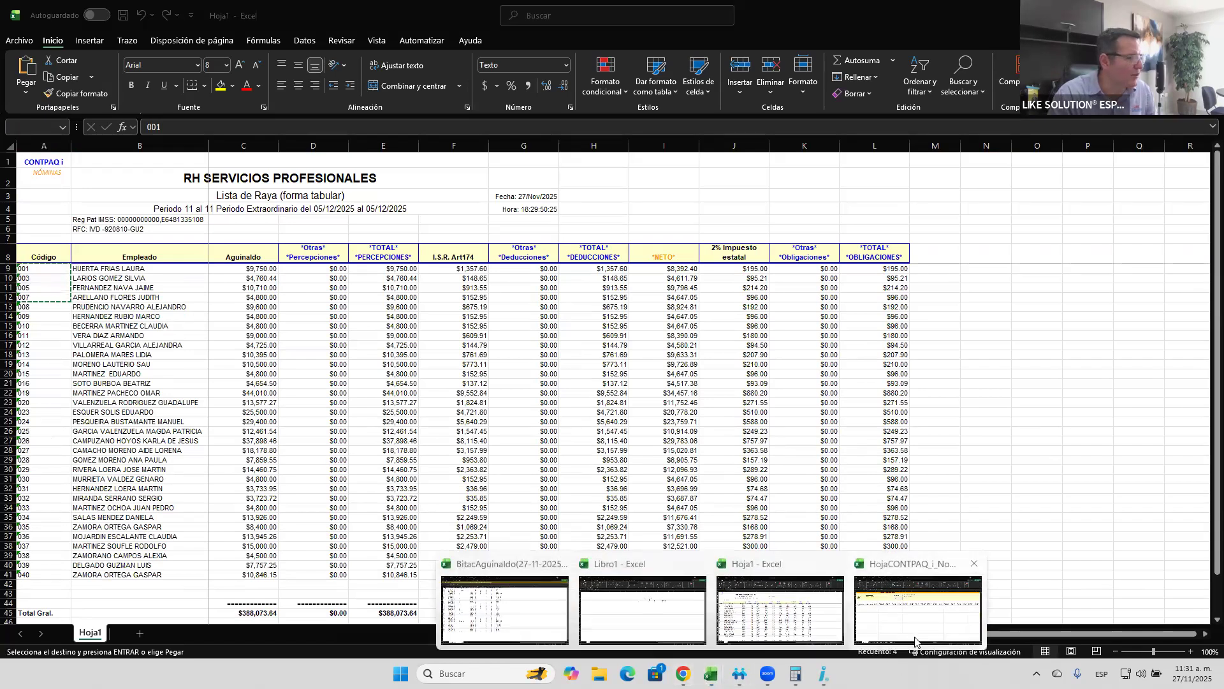
left_click(919, 609)
key("ctrl+v")
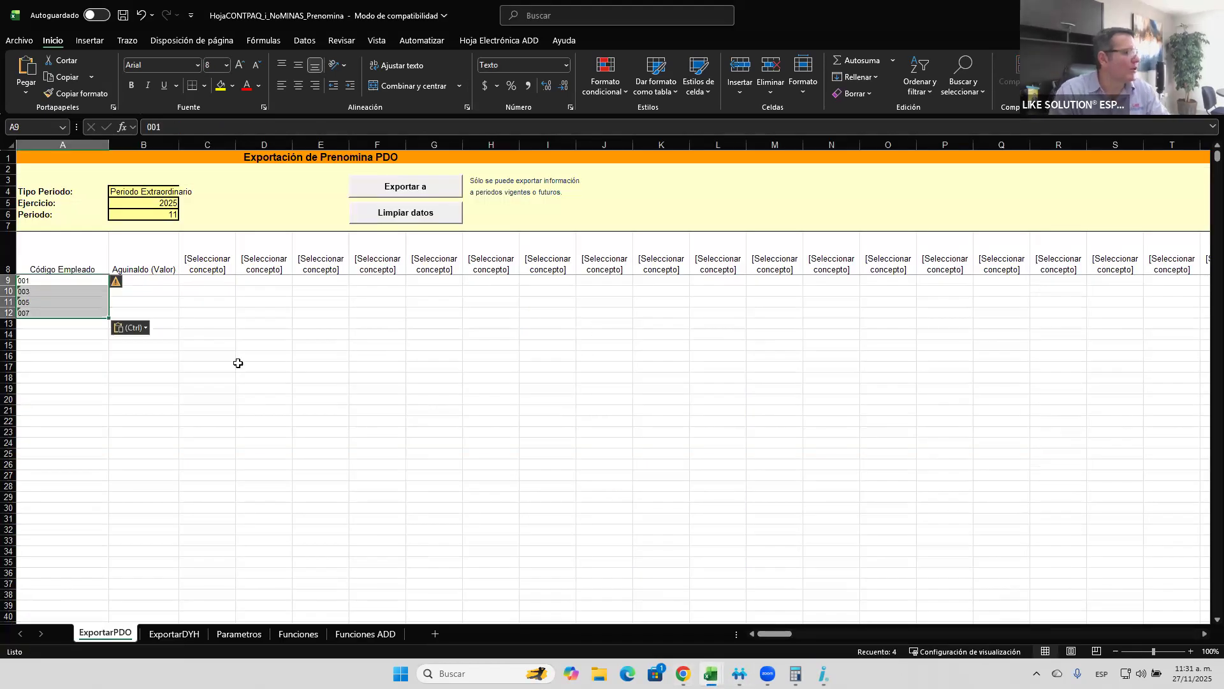
- Choose Aguinaldo (Importe) as the concept for column C, beside Aguinaldo (Valor)
left_click(147, 269)
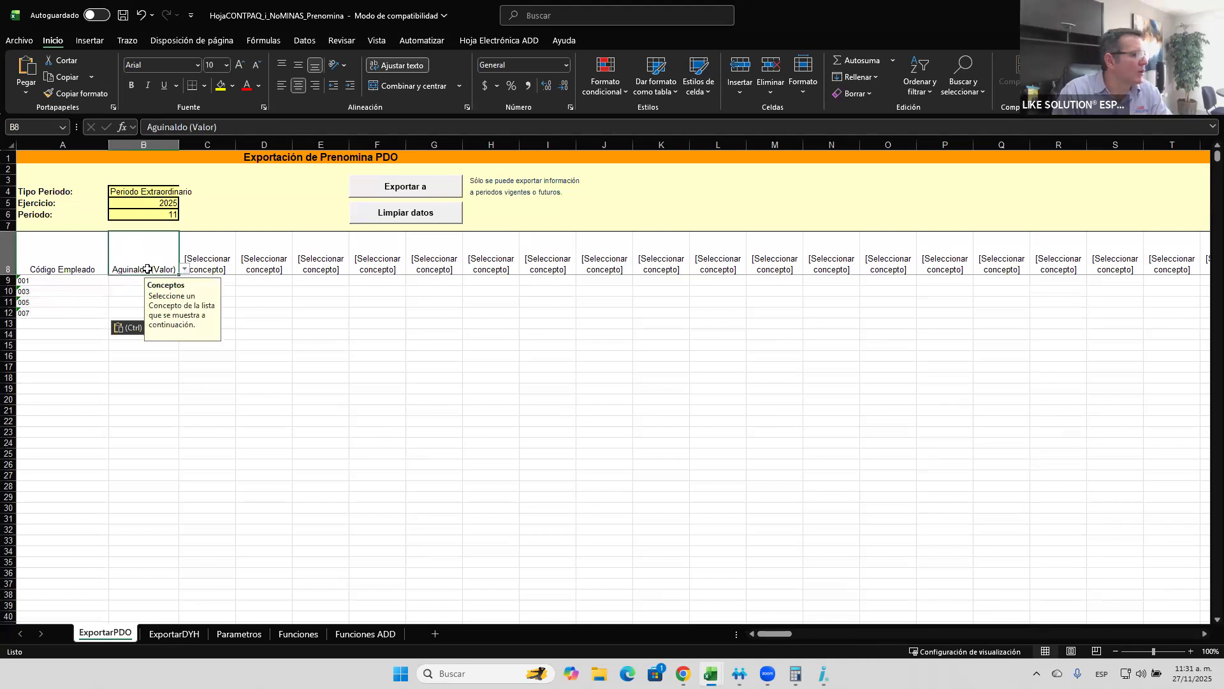
left_click(204, 268)
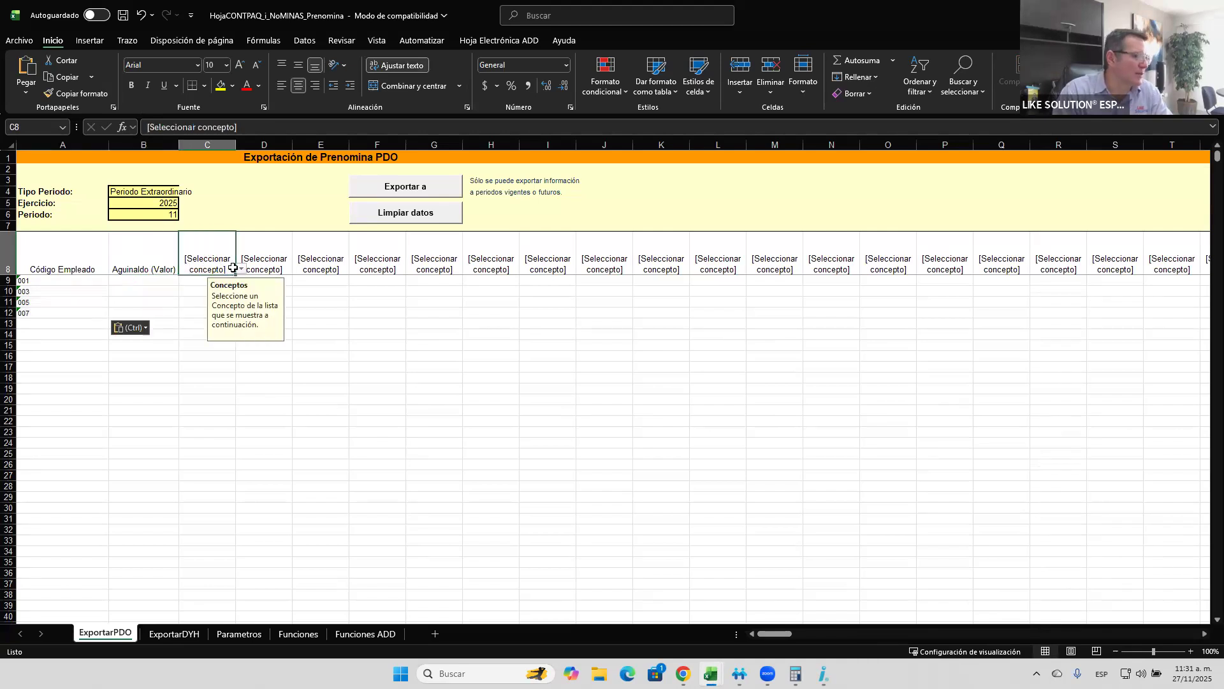
left_click(241, 268)
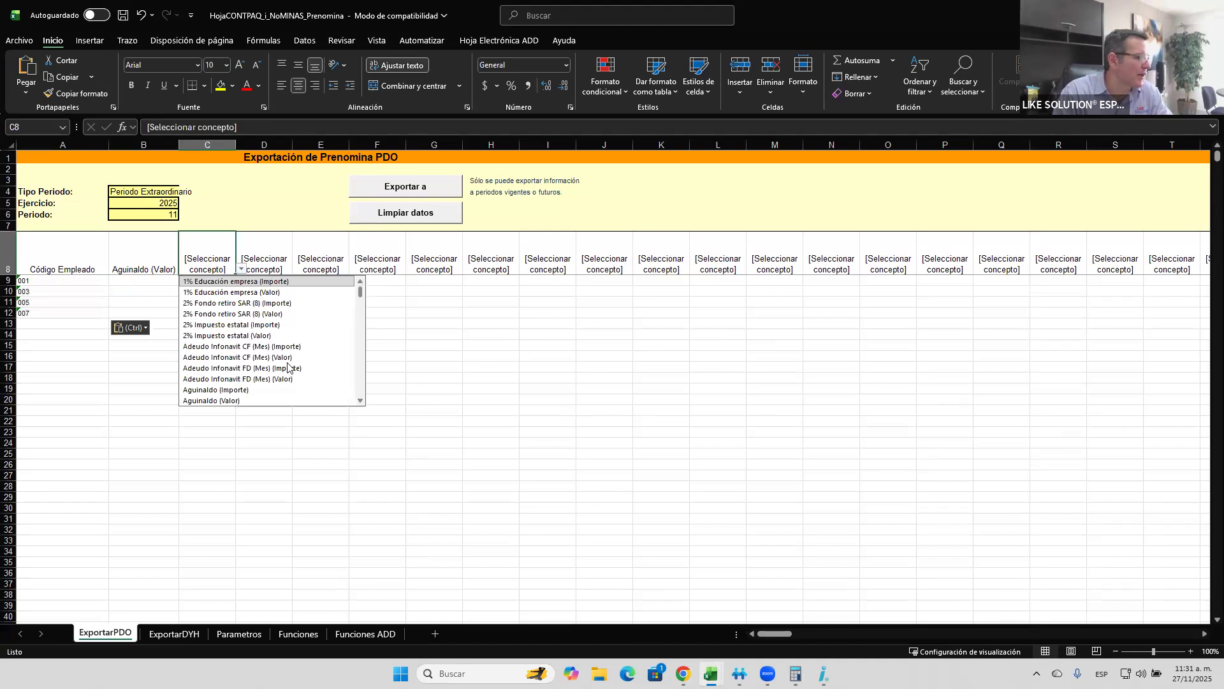
left_click(243, 390)
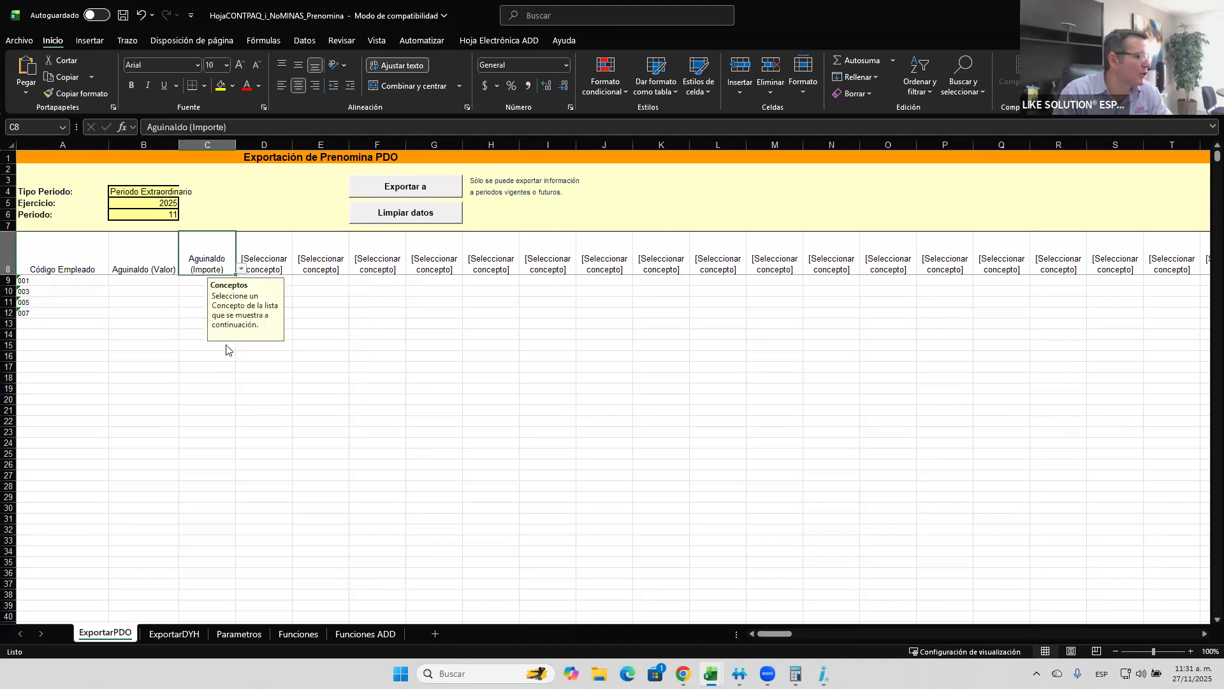
- Enter Aguinaldo (Valor) amounts 15, 14, 15 and 13 for the four employees and export them to the prenómina
left_click(144, 281)
type("15")
key("Return")
type("14")
key("Return")
type("15")
key("Return")
type("13")
key("Return")
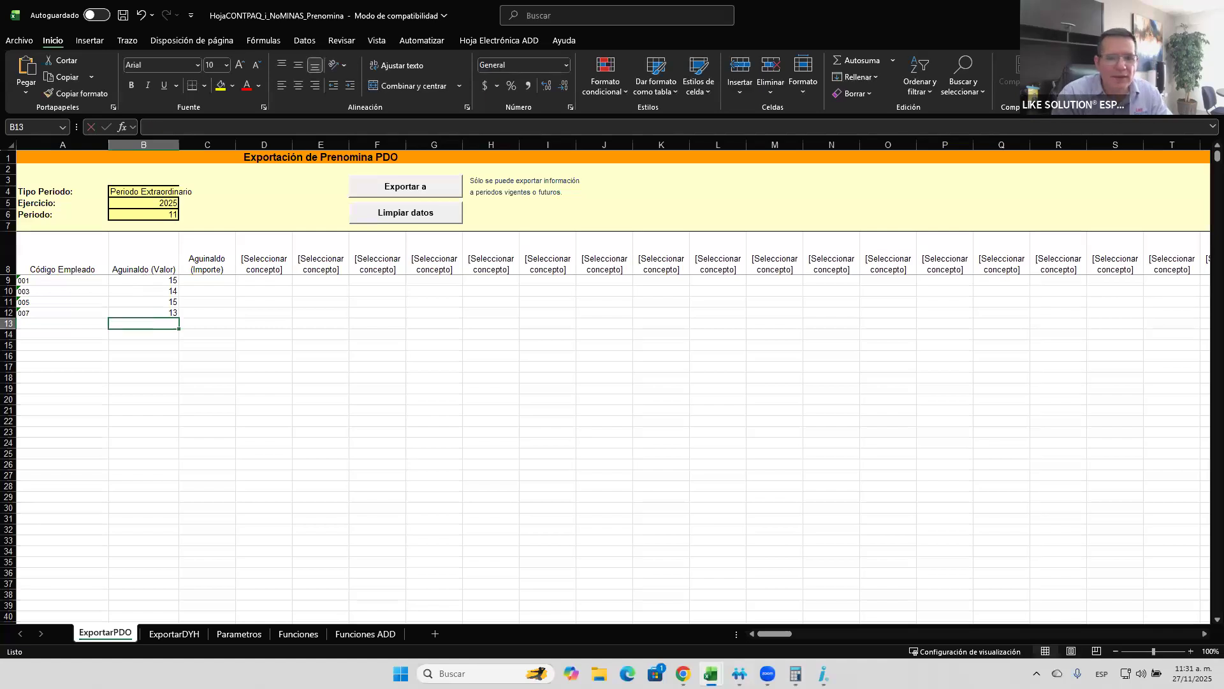
left_click(396, 189)
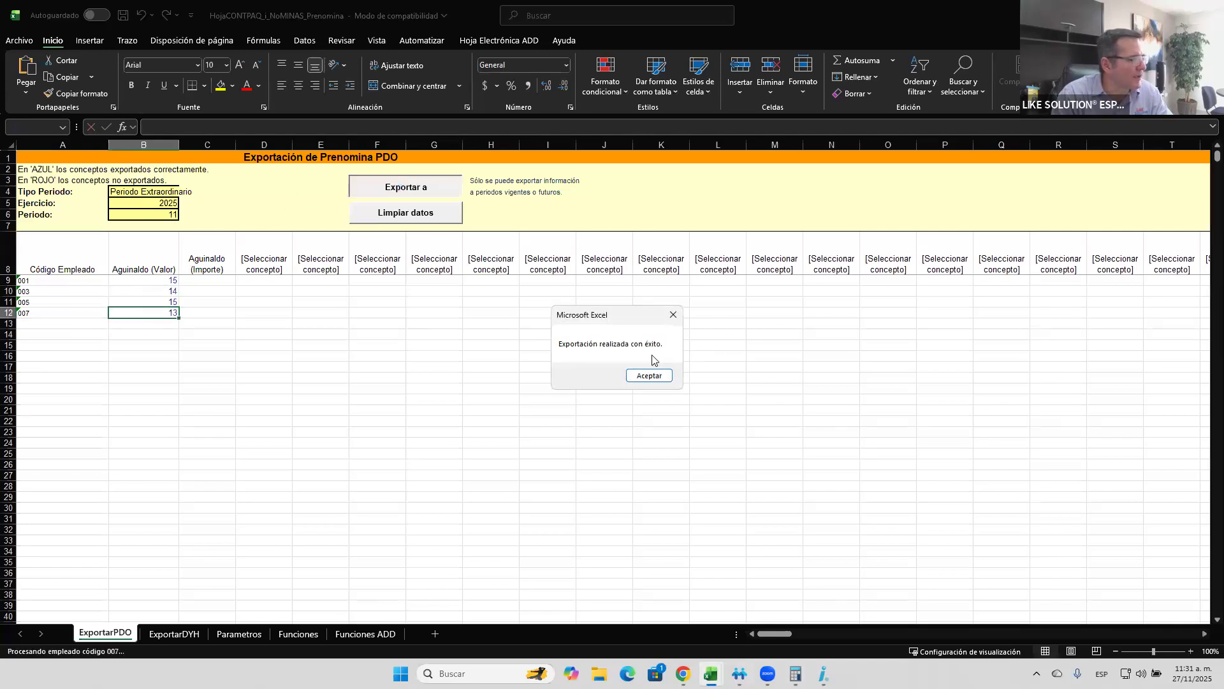
- Close the export notice, switch to CONTPAQi Nóminas and refresh the extraordinary period's prenómina with the exported Aguinaldo values
left_click(650, 375)
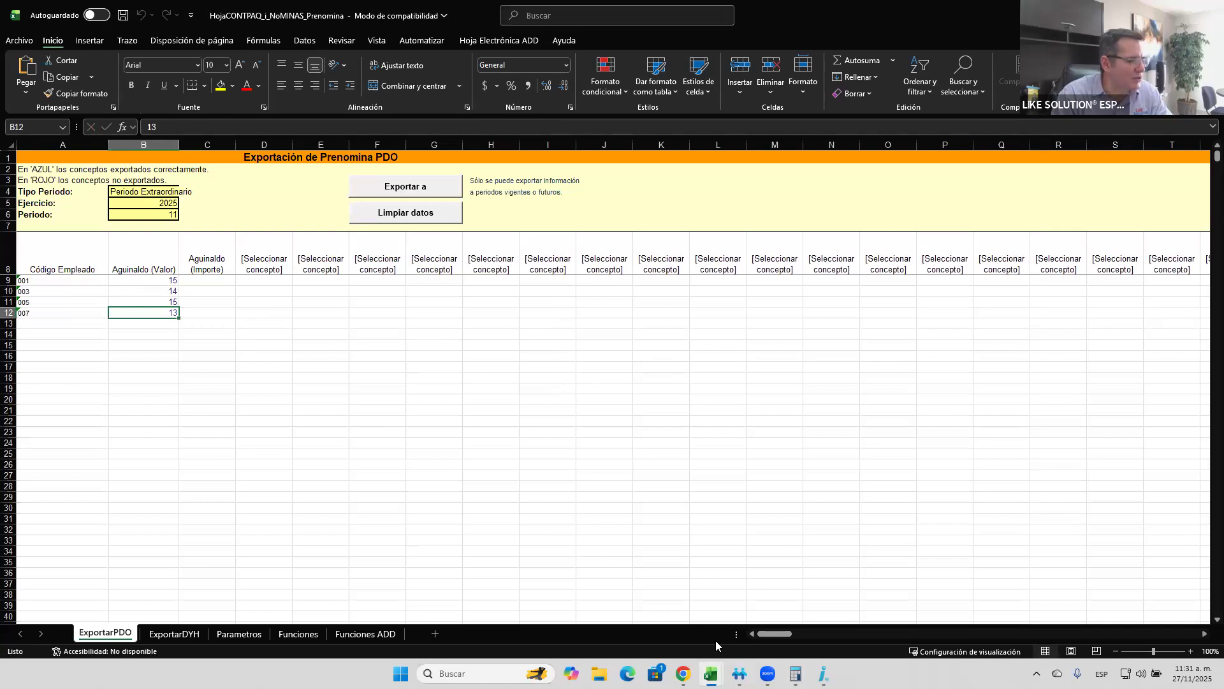
left_click(739, 674)
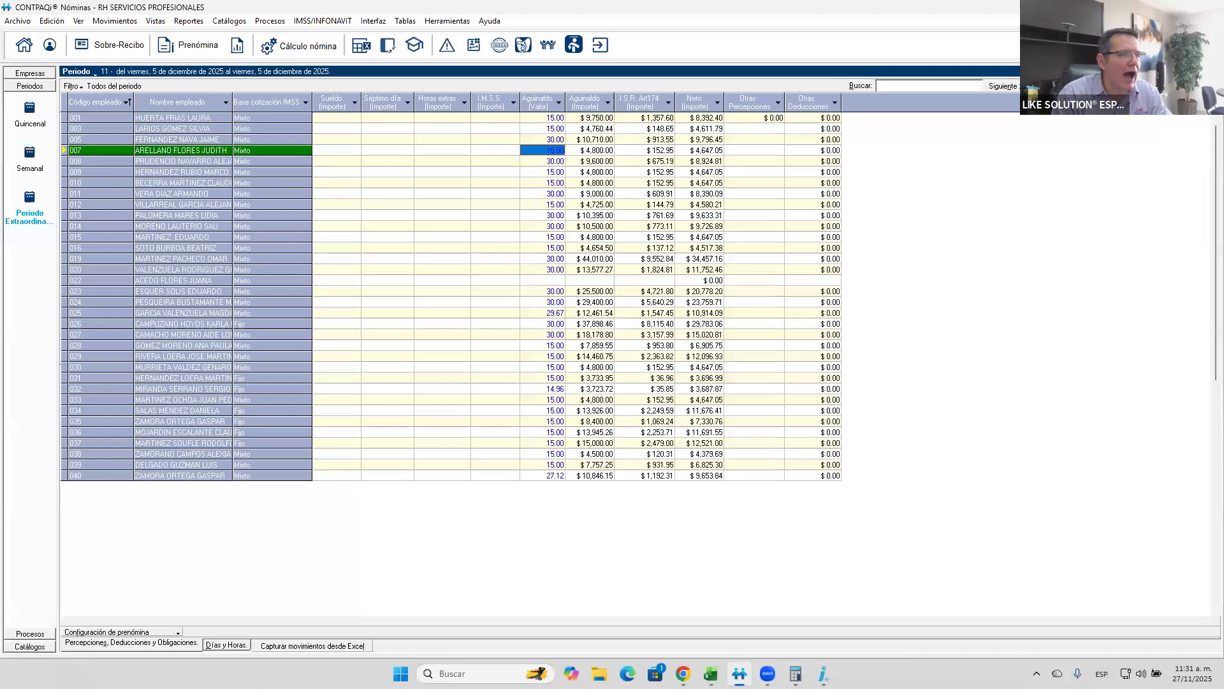
key("F5")
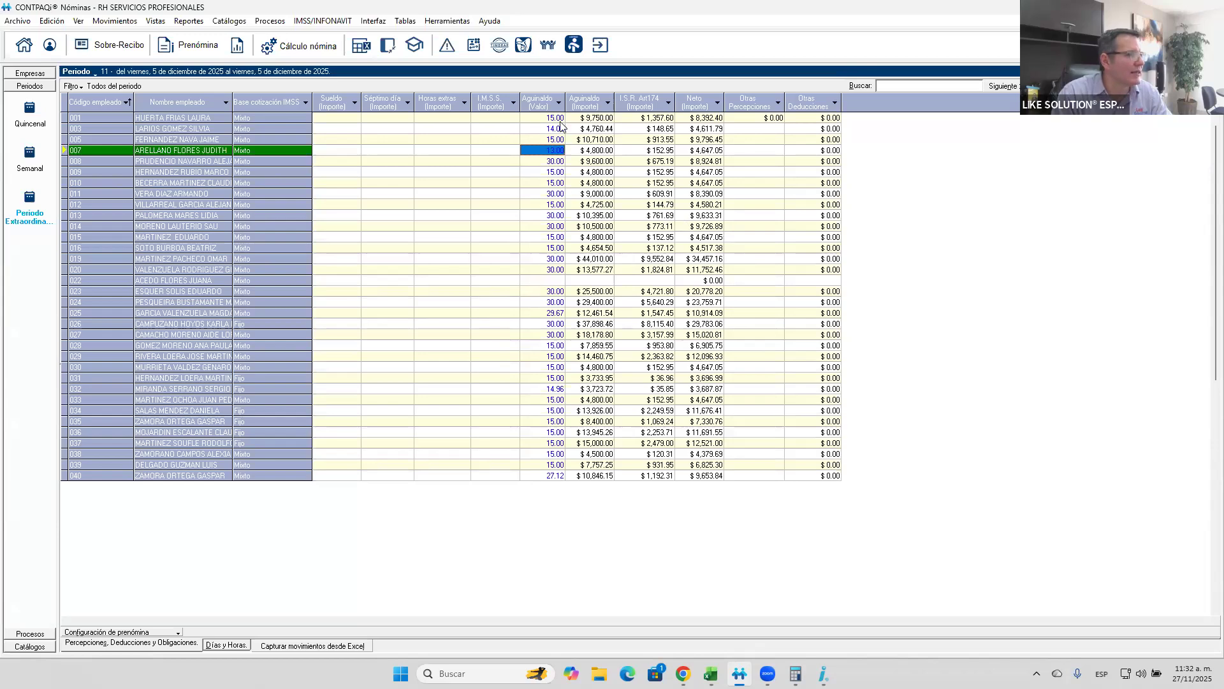
- Recalculate the extraordinary payroll for all employees in the filter (Todos los empleados del Filtro)
key("F6")
left_click(444, 393)
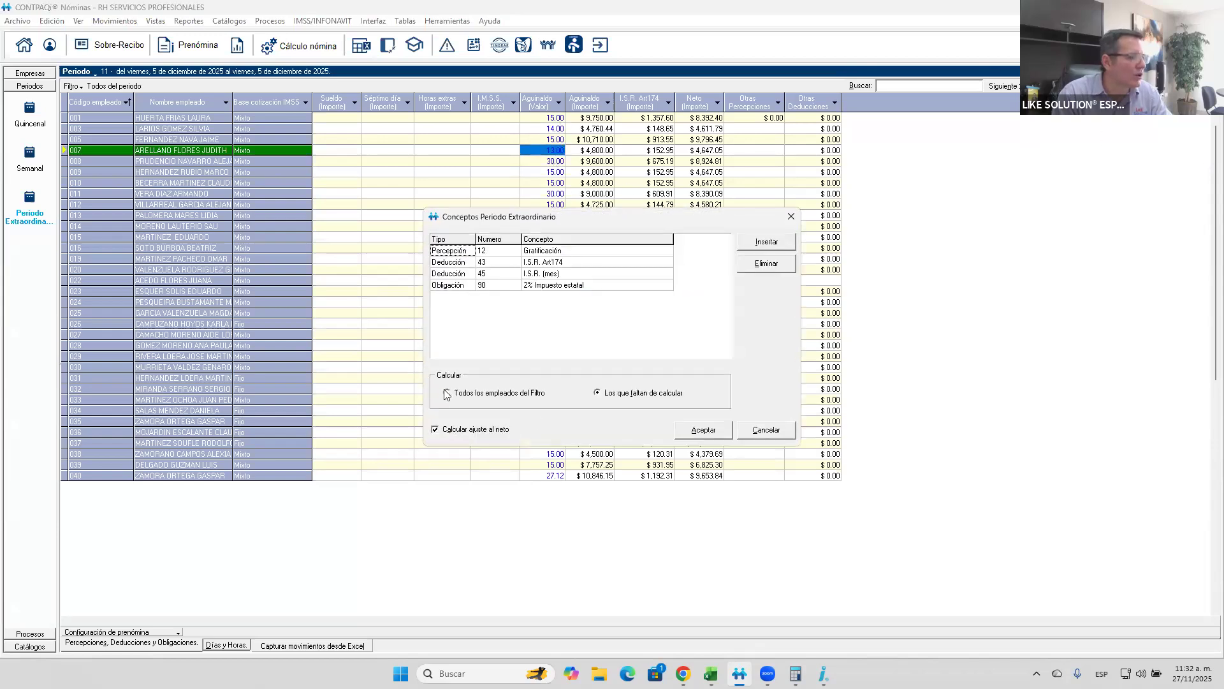
left_click(713, 432)
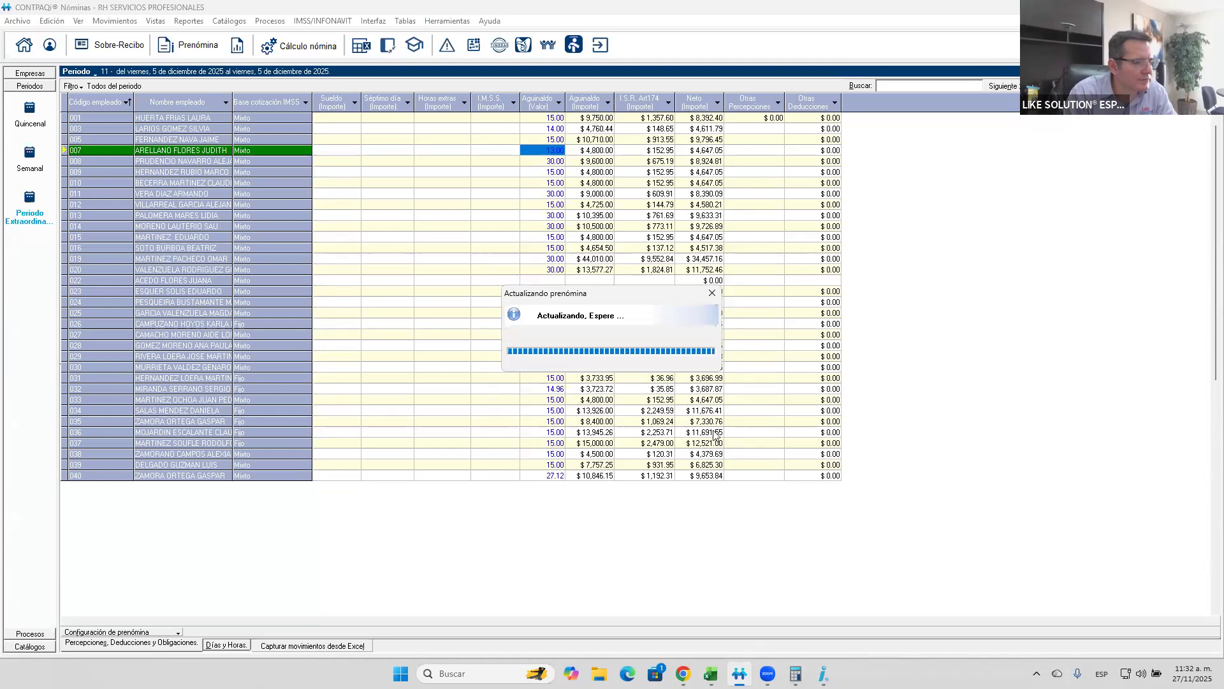
key("Return")
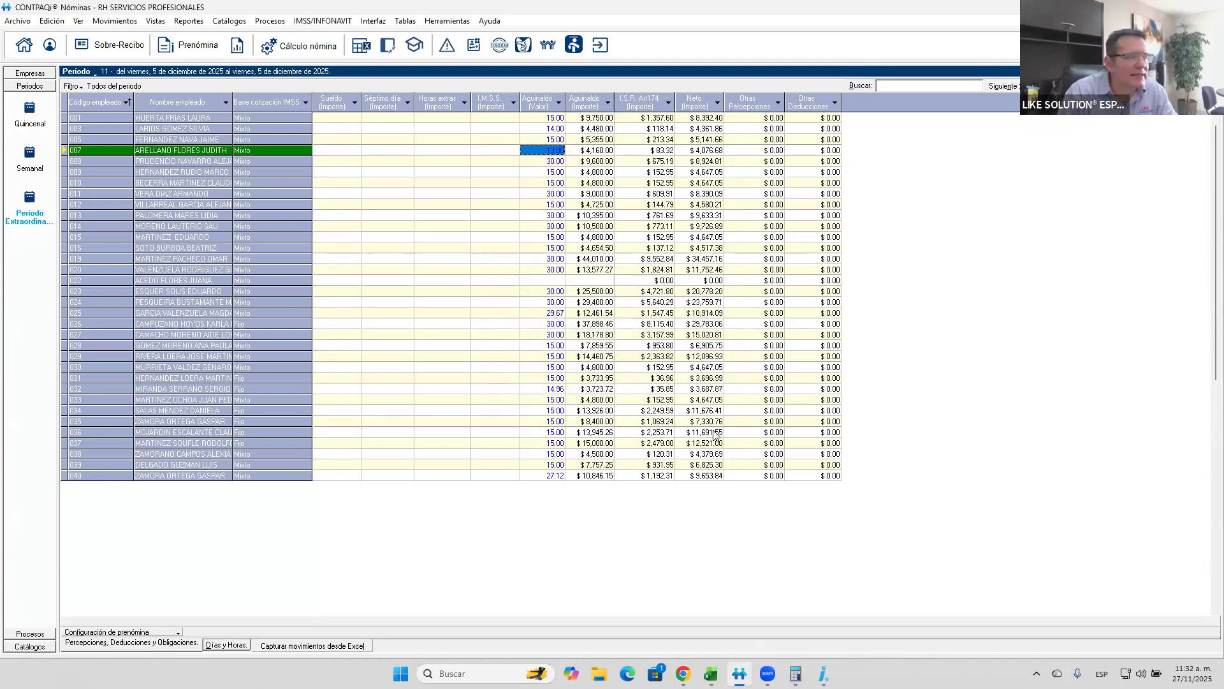